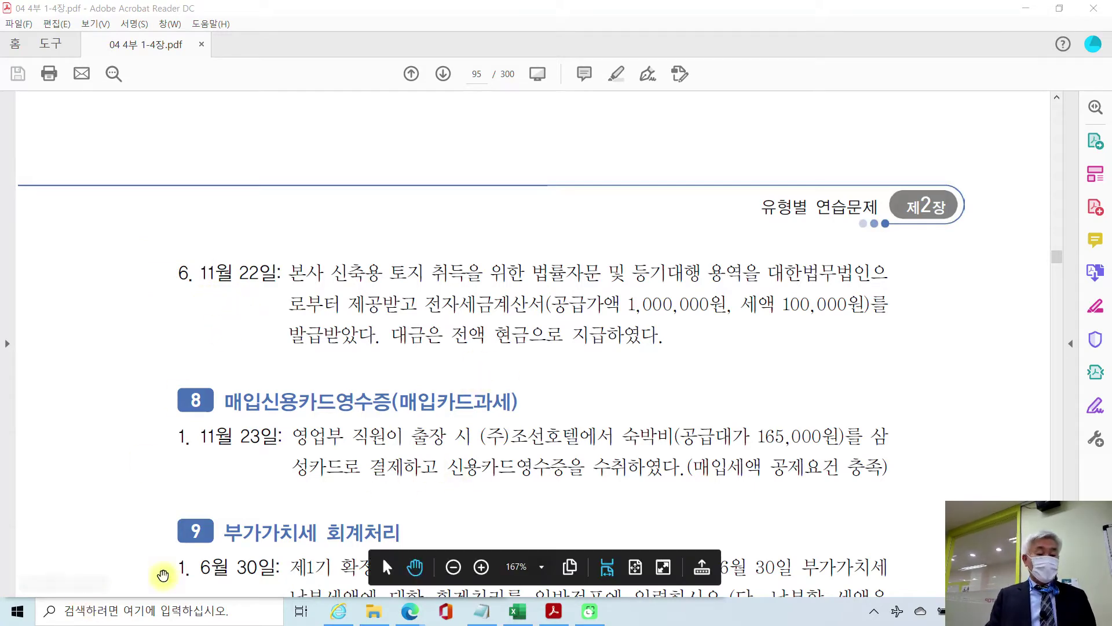
Step: Launch the 더존 Smart A(iPLUS) training program and log in to company 3200 (주)유형상사 [유형별연습문제] in a maximized window
{"action": "left_click", "coordinate": [17, 611]}
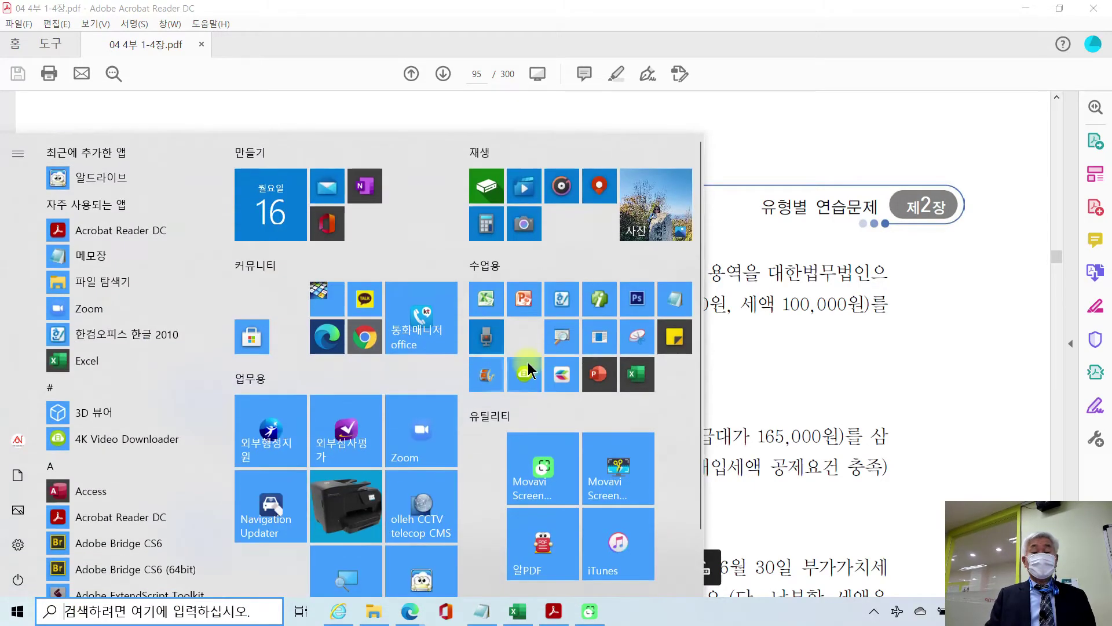
{"action": "left_click", "coordinate": [601, 312]}
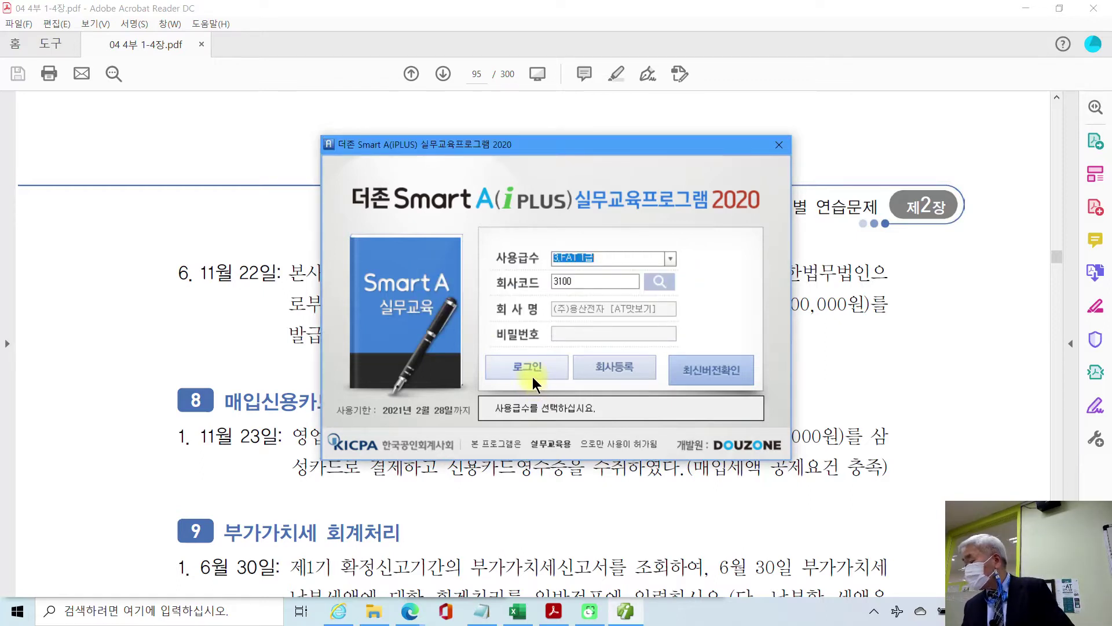
{"action": "left_click", "coordinate": [660, 281]}
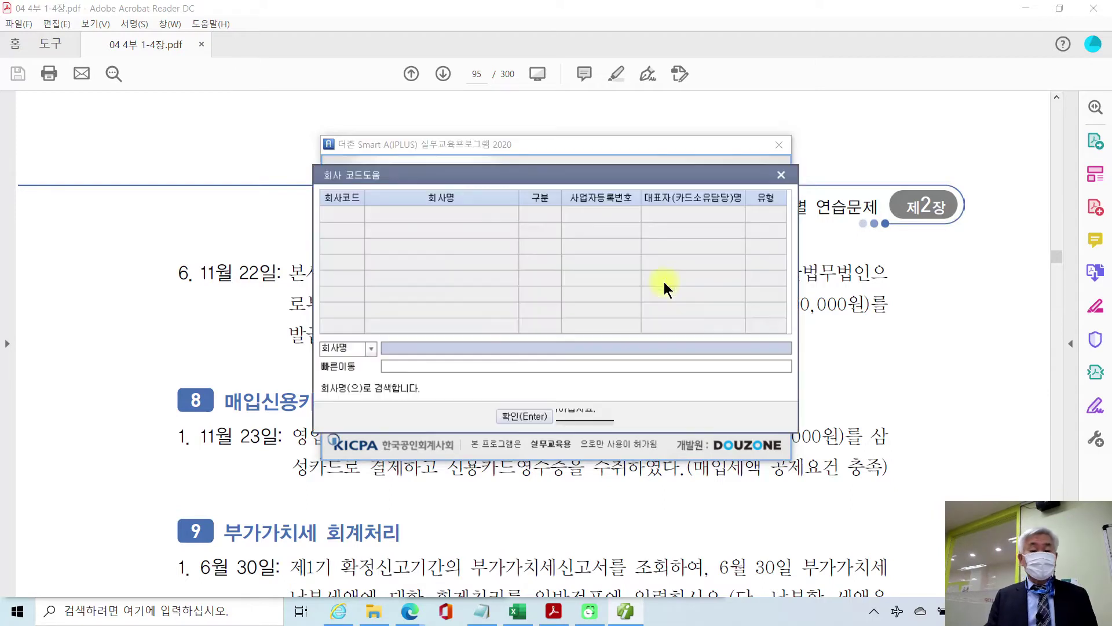
{"action": "left_click", "coordinate": [408, 229]}
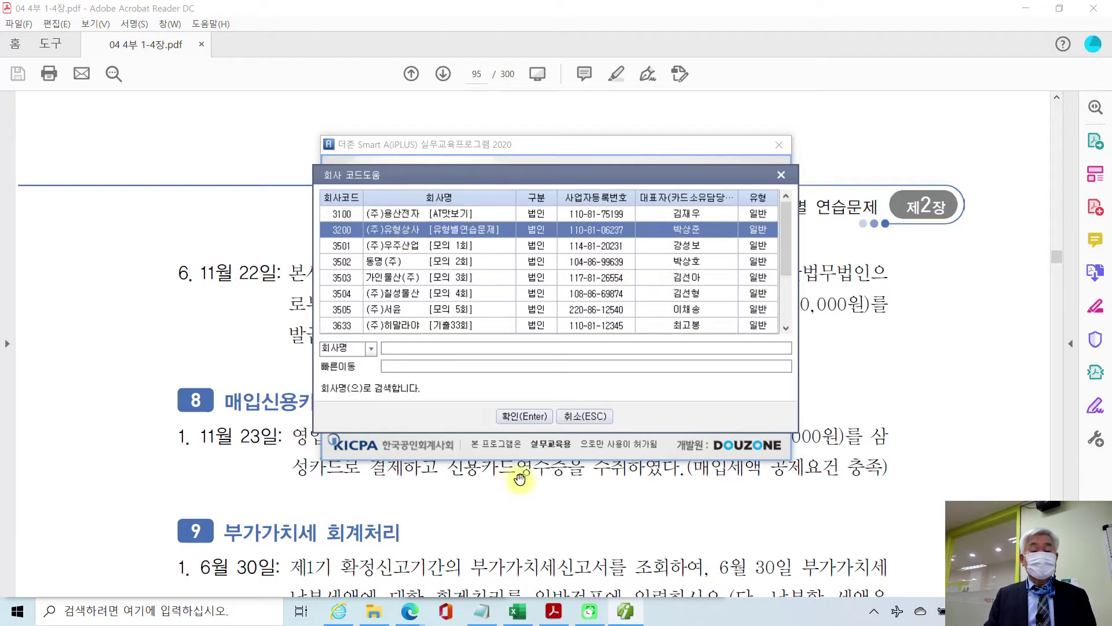
{"action": "left_click", "coordinate": [526, 416]}
{"action": "left_click", "coordinate": [537, 366]}
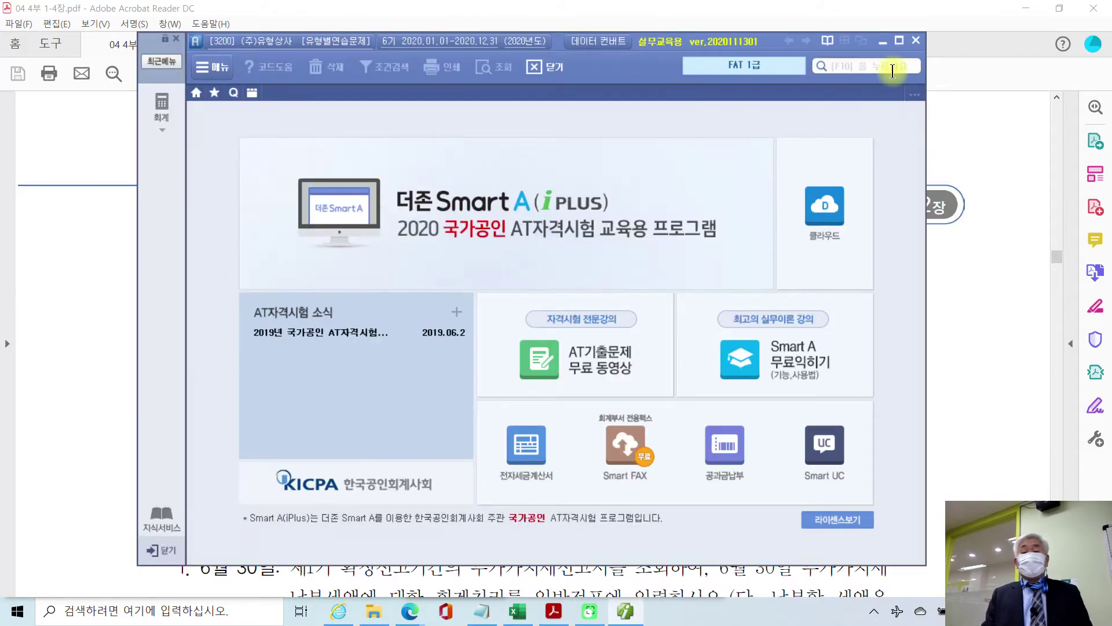
{"action": "left_click", "coordinate": [898, 42]}
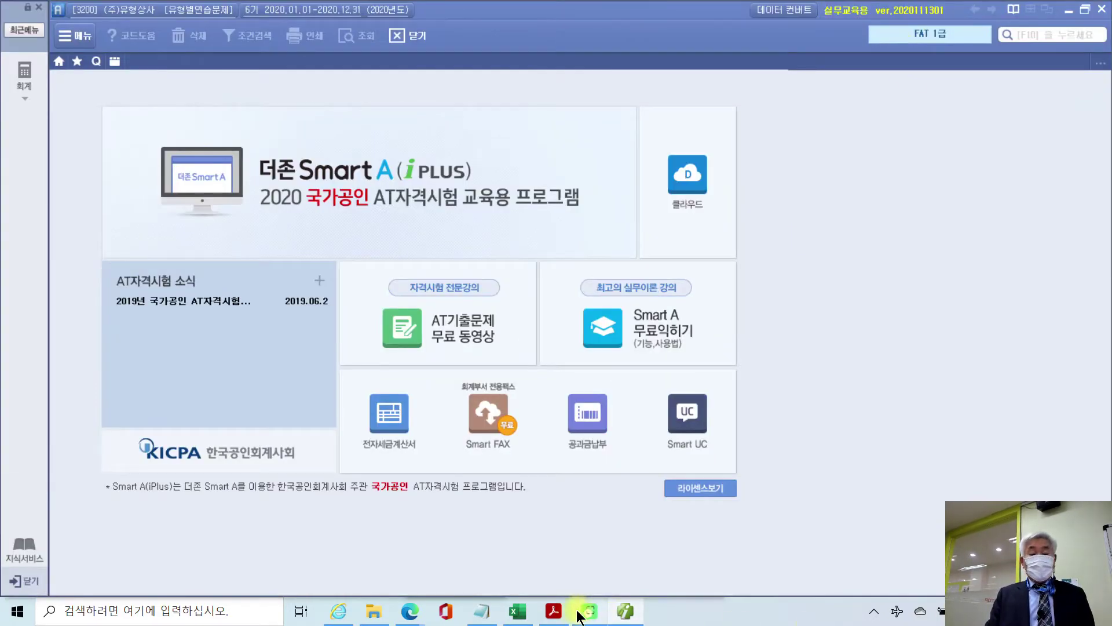
Step: Switch to the PDF in Acrobat Reader and mark exercise 6's date, electronic tax invoice, supply value, tax and cash payment in red
{"action": "left_click", "coordinate": [619, 612]}
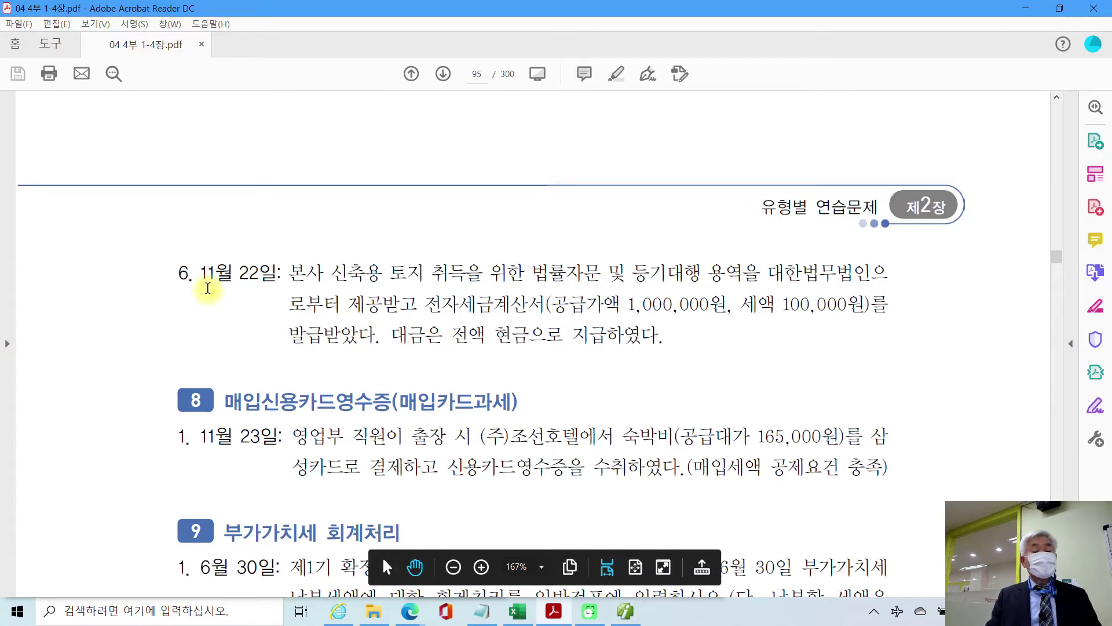
{"action": "left_click_drag", "start_coordinate": [200, 291], "coordinate": [267, 292]}
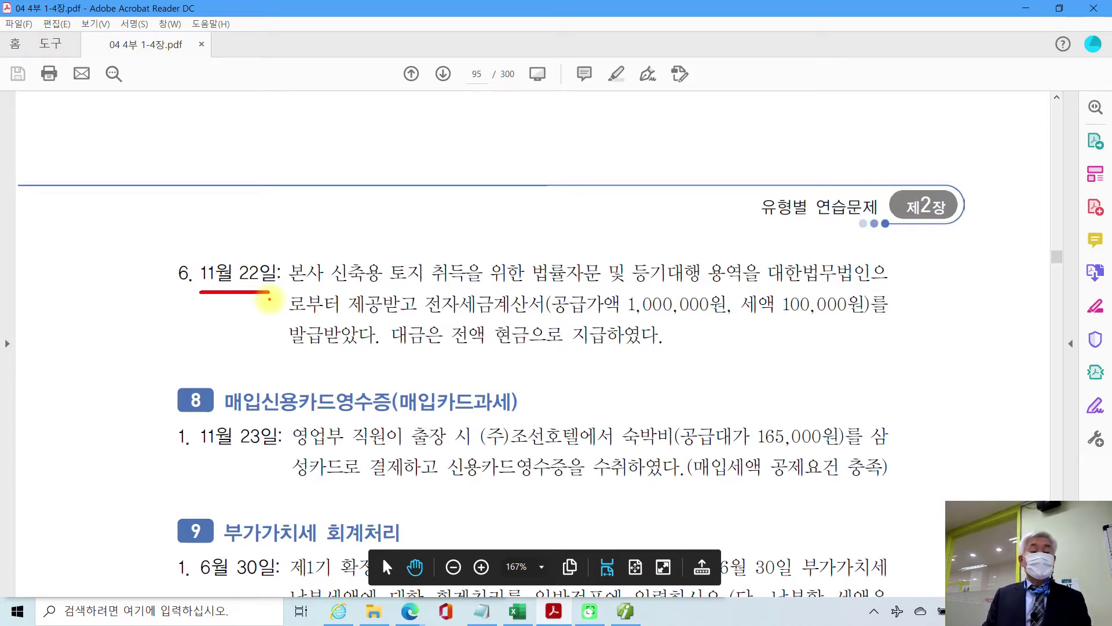
{"action": "left_click_drag", "start_coordinate": [419, 320], "coordinate": [688, 314]}
{"action": "left_click_drag", "start_coordinate": [764, 317], "coordinate": [822, 317]}
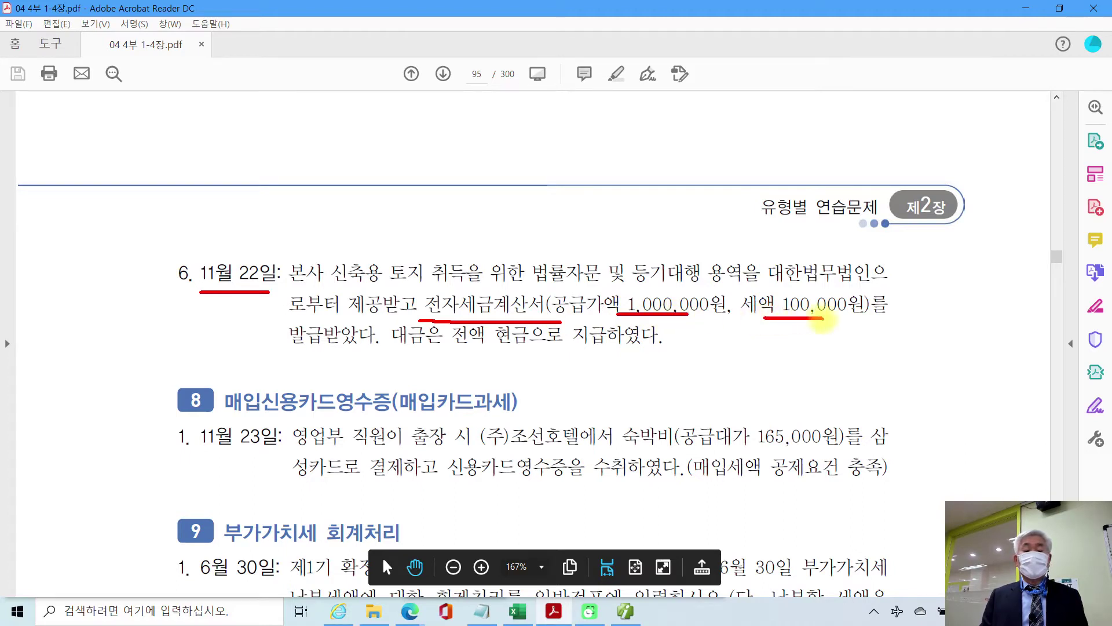
{"action": "mouse_move", "coordinate": [386, 350]}
{"action": "left_mouse_down"}
{"action": "mouse_move", "coordinate": [510, 350]}
{"action": "mouse_move", "coordinate": [488, 336]}
{"action": "mouse_move", "coordinate": [532, 333]}
{"action": "mouse_move", "coordinate": [529, 350]}
{"action": "left_mouse_up"}
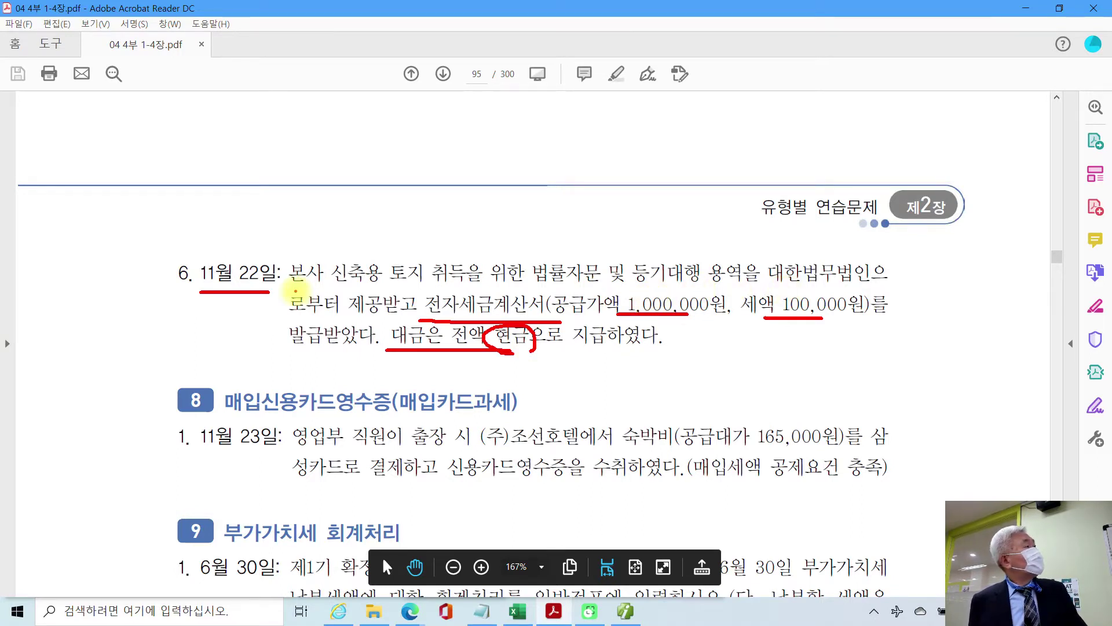
Step: Handwrite 51 in red above exercise 6's date and cross it out in blue
{"action": "mouse_move", "coordinate": [229, 215]}
{"action": "left_mouse_down"}
{"action": "mouse_move", "coordinate": [245, 215]}
{"action": "mouse_move", "coordinate": [236, 240]}
{"action": "mouse_move", "coordinate": [263, 215]}
{"action": "mouse_move", "coordinate": [269, 233]}
{"action": "left_mouse_up"}
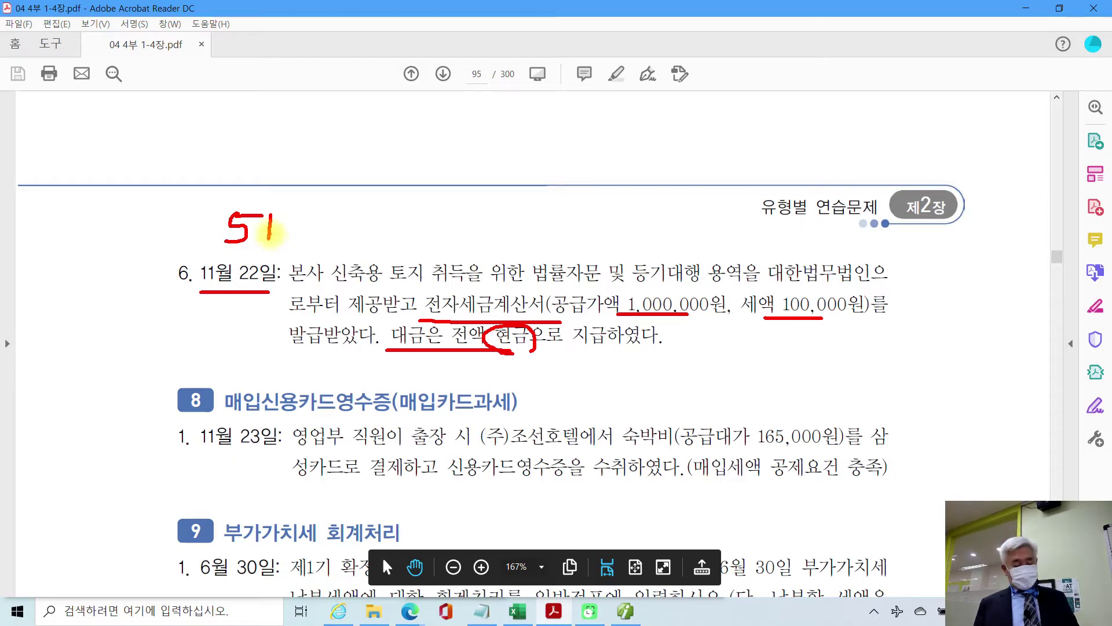
{"action": "left_click_drag", "start_coordinate": [272, 200], "coordinate": [239, 251]}
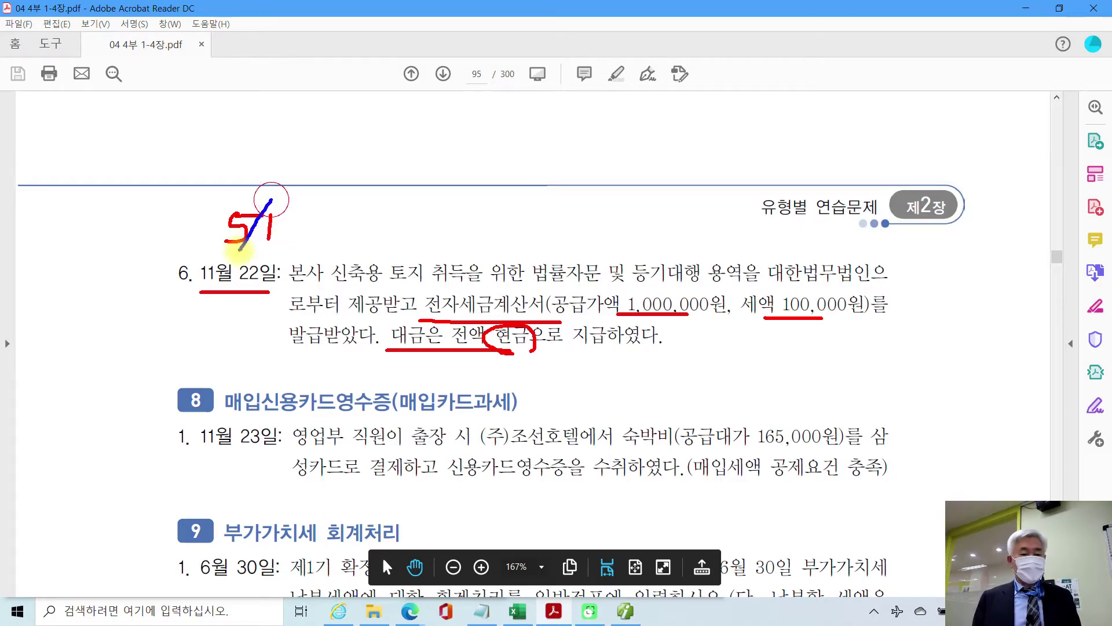
{"action": "left_click_drag", "start_coordinate": [232, 213], "coordinate": [287, 246]}
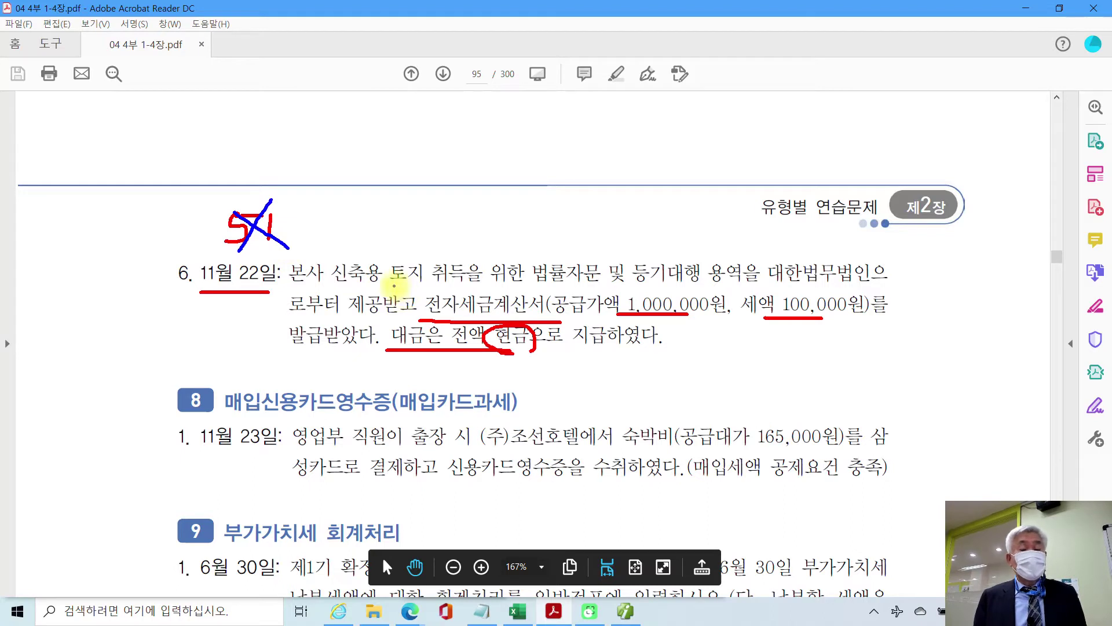
Step: Underline exercise 6's land-acquisition legal and registration service phrase in blue and handwrite "토지취득 관련" above it with an arrow
{"action": "left_click_drag", "start_coordinate": [392, 285], "coordinate": [718, 286]}
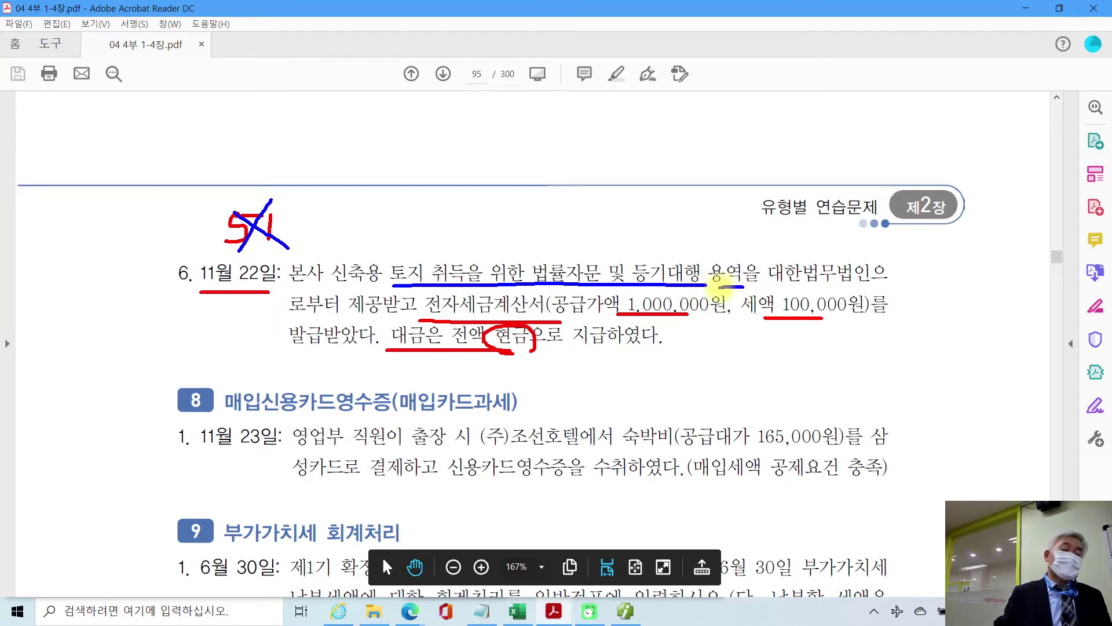
{"action": "mouse_move", "coordinate": [498, 180]}
{"action": "left_mouse_down"}
{"action": "mouse_move", "coordinate": [488, 262]}
{"action": "mouse_move", "coordinate": [537, 238]}
{"action": "left_mouse_up"}
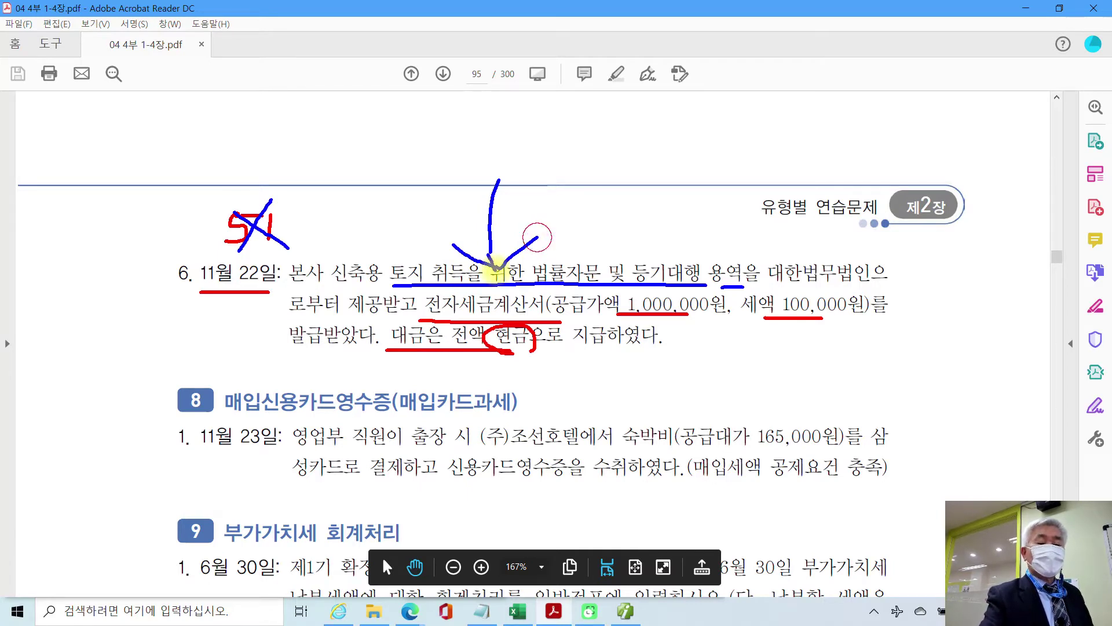
{"action": "left_click_drag", "start_coordinate": [411, 142], "coordinate": [443, 137]}
{"action": "mouse_move", "coordinate": [440, 164]}
{"action": "left_mouse_down"}
{"action": "mouse_move", "coordinate": [415, 169]}
{"action": "mouse_move", "coordinate": [446, 202]}
{"action": "mouse_move", "coordinate": [469, 191]}
{"action": "left_mouse_up"}
{"action": "mouse_move", "coordinate": [476, 152]}
{"action": "left_mouse_down"}
{"action": "mouse_move", "coordinate": [492, 186]}
{"action": "mouse_move", "coordinate": [515, 177]}
{"action": "left_mouse_up"}
{"action": "left_click_drag", "start_coordinate": [523, 120], "coordinate": [537, 200]}
{"action": "left_click_drag", "start_coordinate": [550, 121], "coordinate": [568, 120]}
{"action": "mouse_move", "coordinate": [542, 141]}
{"action": "left_mouse_down"}
{"action": "mouse_move", "coordinate": [592, 165]}
{"action": "mouse_move", "coordinate": [588, 184]}
{"action": "left_mouse_up"}
{"action": "mouse_move", "coordinate": [605, 124]}
{"action": "left_mouse_down"}
{"action": "mouse_move", "coordinate": [610, 178]}
{"action": "mouse_move", "coordinate": [649, 114]}
{"action": "mouse_move", "coordinate": [660, 132]}
{"action": "left_mouse_up"}
{"action": "left_click_drag", "start_coordinate": [621, 158], "coordinate": [665, 152]}
{"action": "left_click_drag", "start_coordinate": [635, 185], "coordinate": [659, 199]}
{"action": "left_click_drag", "start_coordinate": [708, 140], "coordinate": [719, 169]}
{"action": "left_click_drag", "start_coordinate": [700, 175], "coordinate": [746, 167]}
{"action": "mouse_move", "coordinate": [754, 120]}
{"action": "left_mouse_down"}
{"action": "mouse_move", "coordinate": [759, 174]}
{"action": "mouse_move", "coordinate": [785, 135]}
{"action": "left_mouse_up"}
{"action": "left_click_drag", "start_coordinate": [742, 180], "coordinate": [754, 191]}
{"action": "mouse_move", "coordinate": [770, 136]}
{"action": "left_mouse_down"}
{"action": "mouse_move", "coordinate": [805, 145]}
{"action": "mouse_move", "coordinate": [823, 167]}
{"action": "left_mouse_up"}
{"action": "mouse_move", "coordinate": [817, 142]}
{"action": "left_mouse_down"}
{"action": "mouse_move", "coordinate": [837, 142]}
{"action": "mouse_move", "coordinate": [853, 189]}
{"action": "left_mouse_up"}
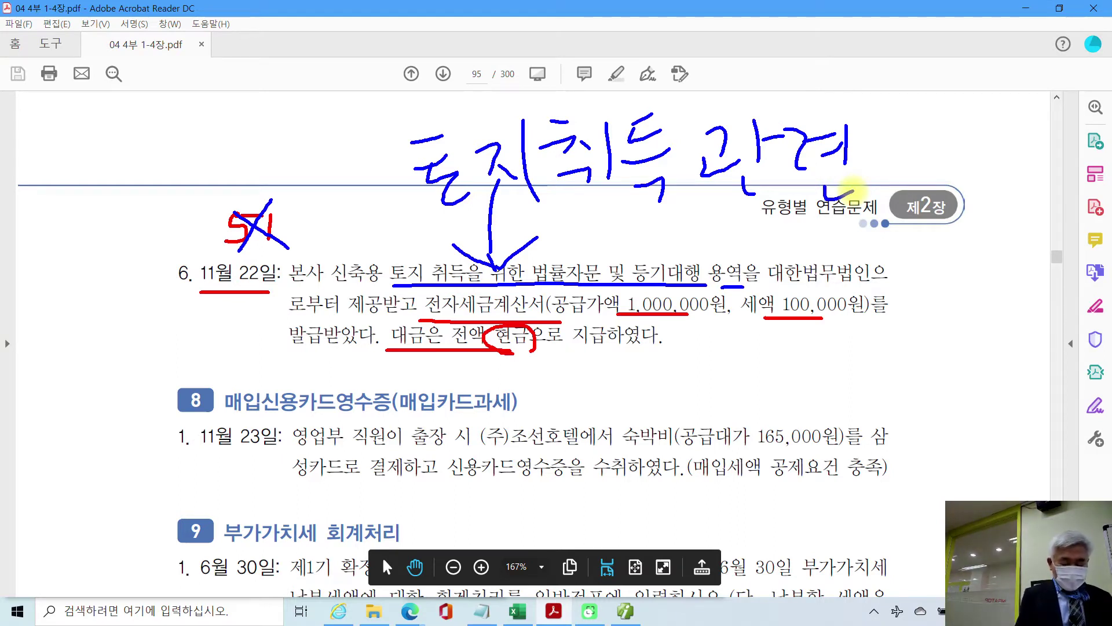
Step: Box 토지 and underline 관련 in red in the handwritten note, and clear all annotations from the page
{"action": "mouse_move", "coordinate": [379, 123]}
{"action": "left_mouse_down"}
{"action": "mouse_move", "coordinate": [385, 191]}
{"action": "mouse_move", "coordinate": [561, 219]}
{"action": "mouse_move", "coordinate": [524, 103]}
{"action": "mouse_move", "coordinate": [379, 126]}
{"action": "left_mouse_up"}
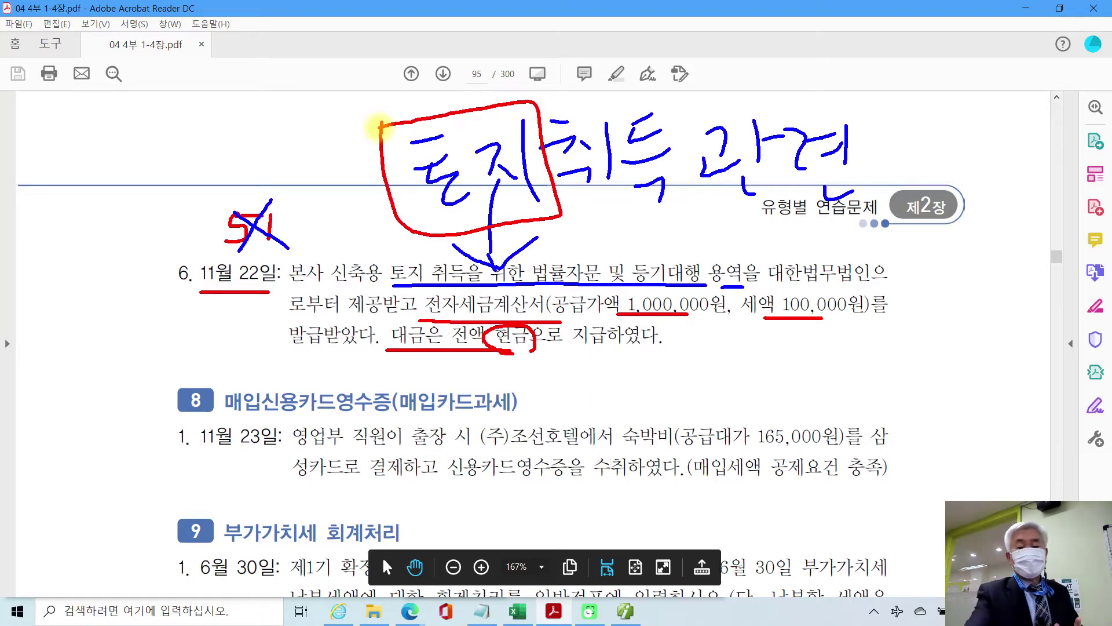
{"action": "mouse_move", "coordinate": [705, 203]}
{"action": "left_mouse_down"}
{"action": "mouse_move", "coordinate": [851, 223]}
{"action": "mouse_move", "coordinate": [902, 186]}
{"action": "left_mouse_up"}
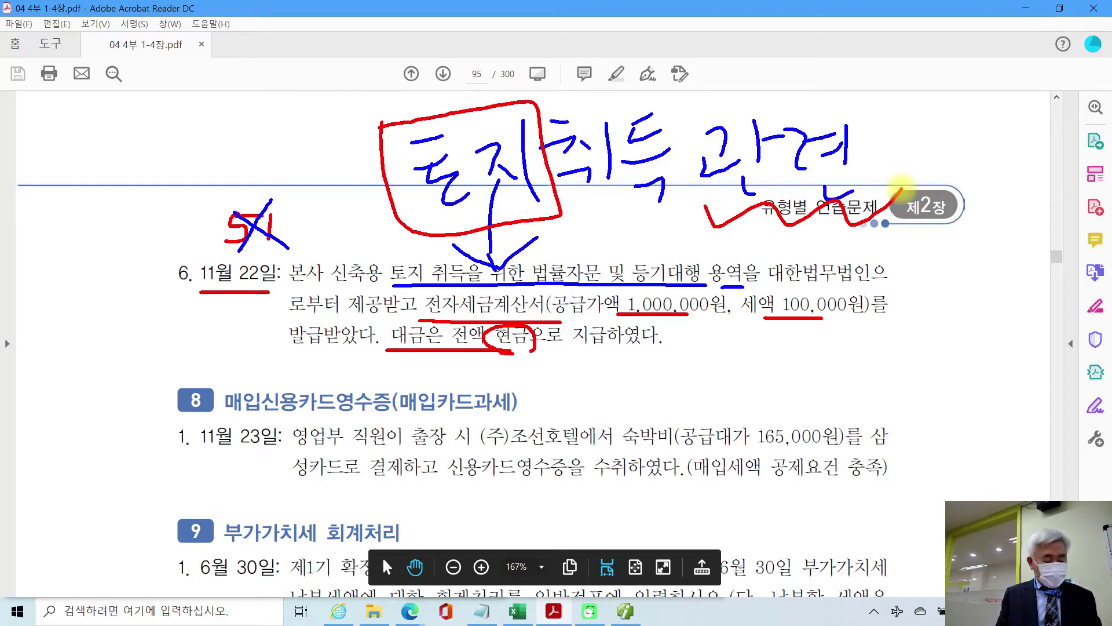
{"action": "key", "text": "Escape"}
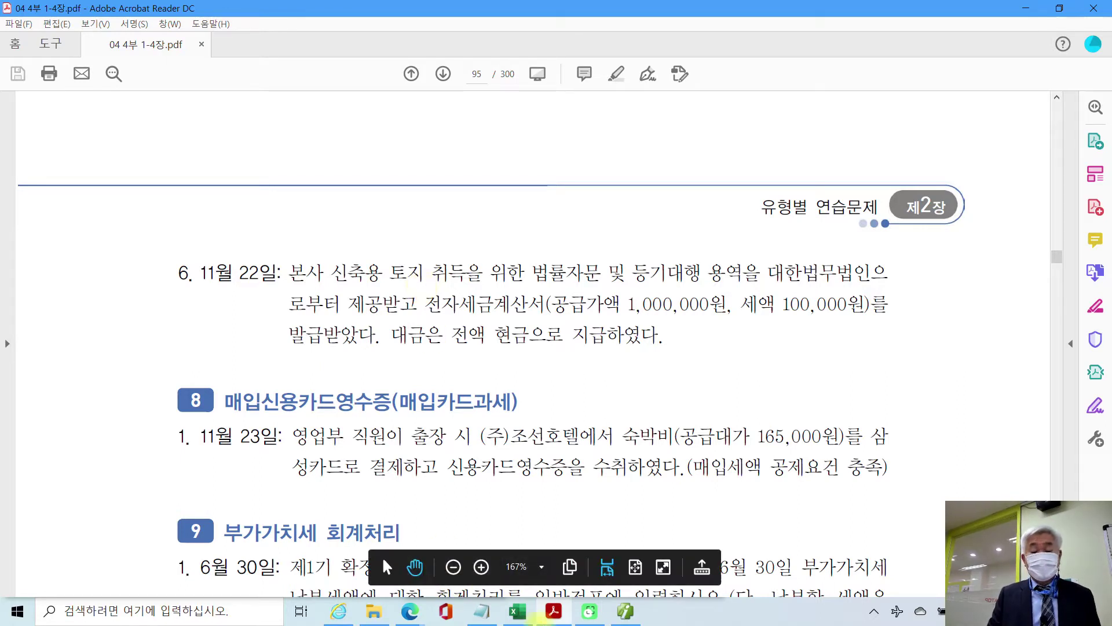
Step: Switch to Smart A, open 매입매출전표입력 and set the voucher date to December 22
{"action": "left_click", "coordinate": [623, 611]}
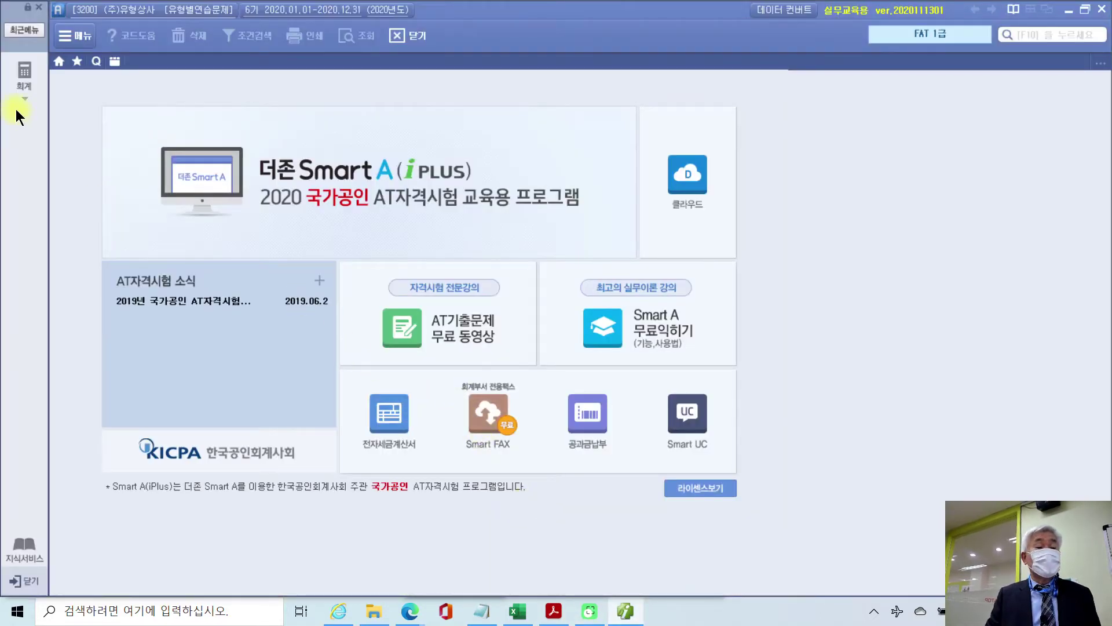
{"action": "left_click", "coordinate": [22, 81]}
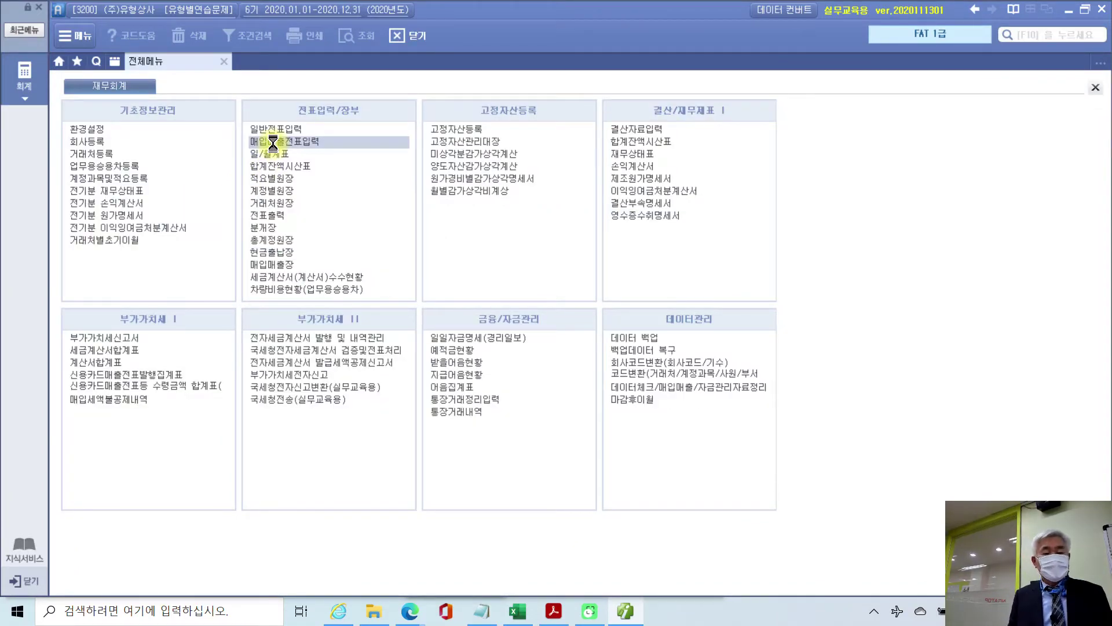
{"action": "left_click", "coordinate": [273, 141]}
{"action": "type", "text": "12"}
{"action": "key", "text": "Return"}
{"action": "type", "text": "23"}
{"action": "key", "text": "Return"}
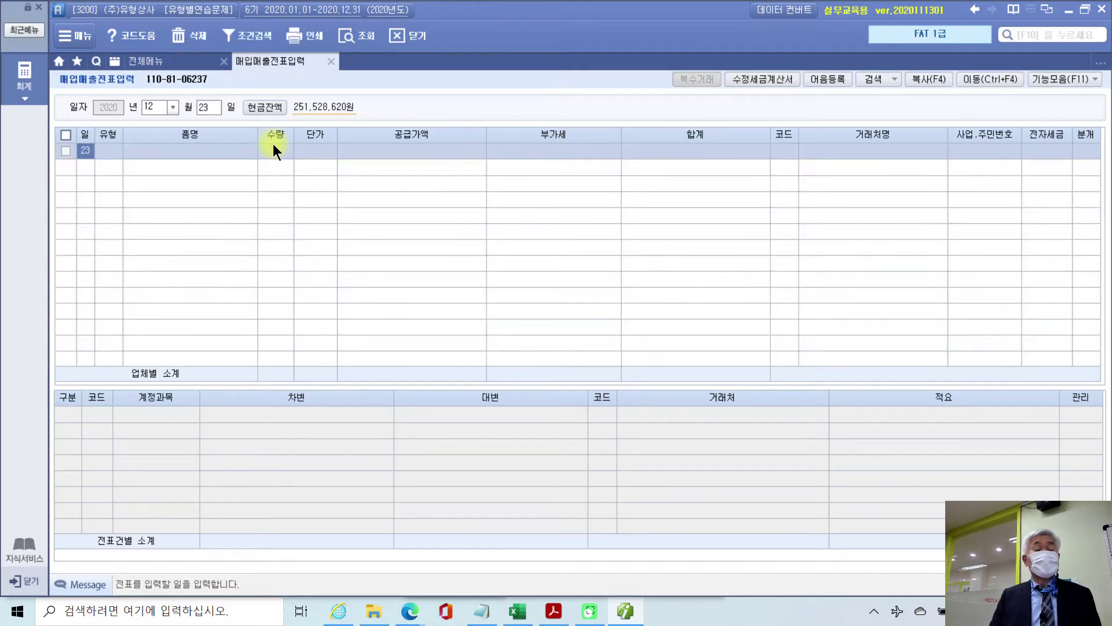
{"action": "left_click", "coordinate": [214, 113]}
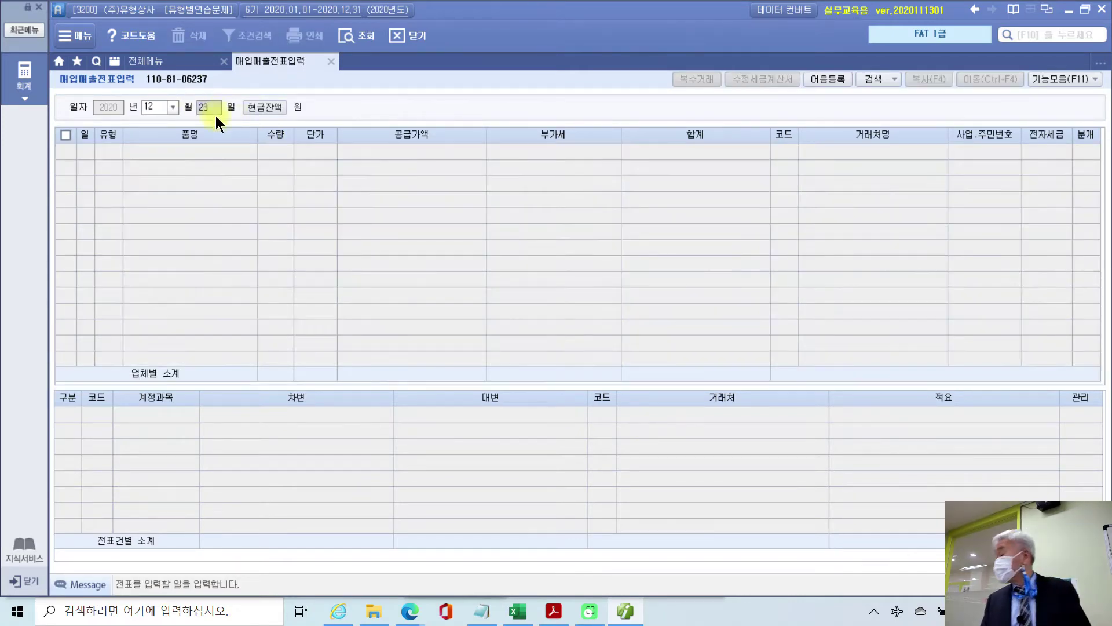
{"action": "type", "text": "22"}
{"action": "key", "text": "Return"}
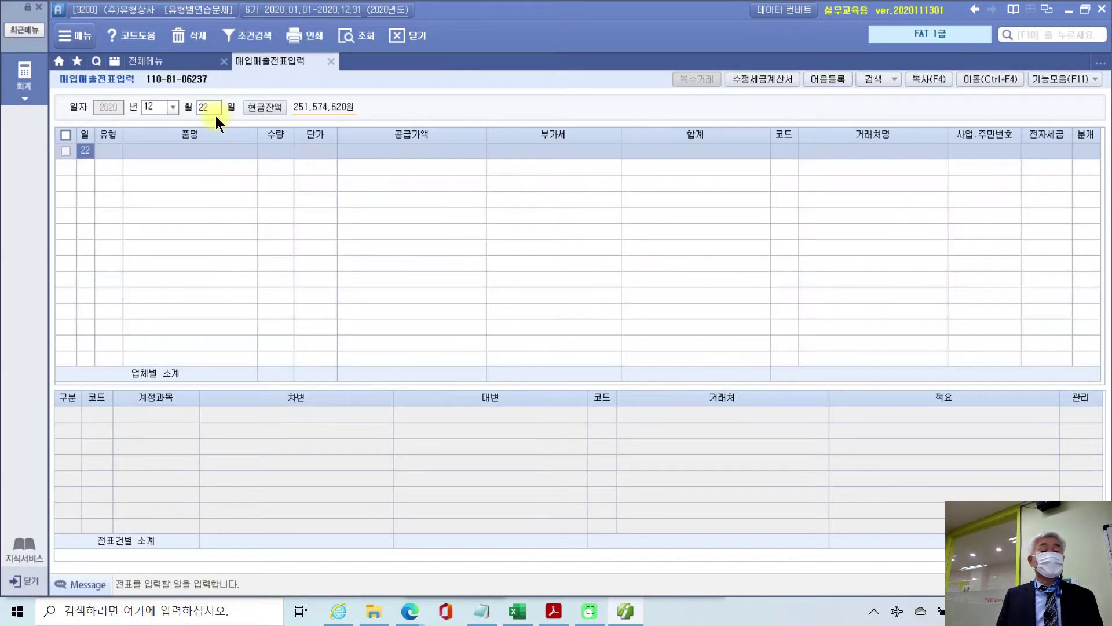
Step: Set the entry's tax type to 54 (불공) with the non-deductible reason 0. 토지의 자본적 지출관련
{"action": "key", "text": "Return"}
{"action": "type", "text": "54"}
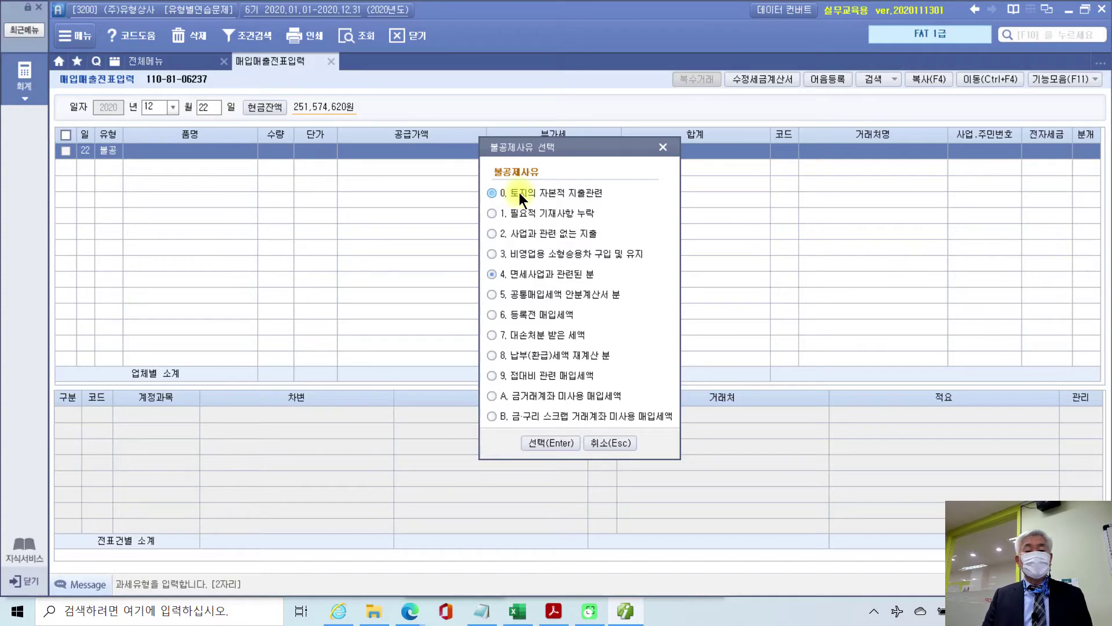
{"action": "left_click", "coordinate": [533, 439]}
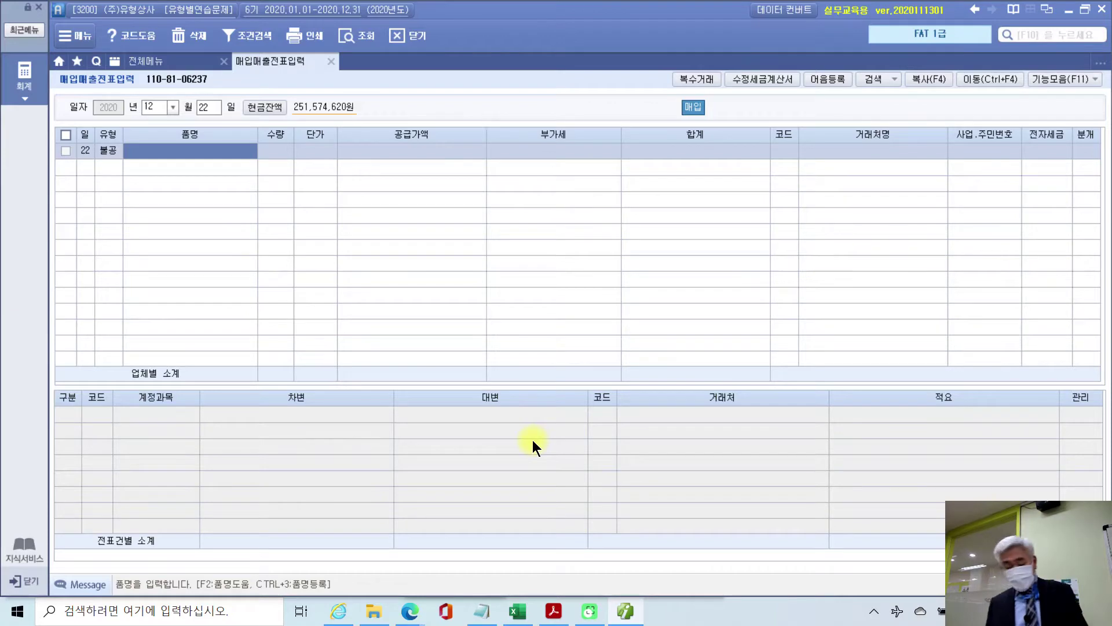
Step: Enter 토지 등기대행 용역 as the item name, leaving quantity and unit price blank
{"action": "type", "text": "등기"}
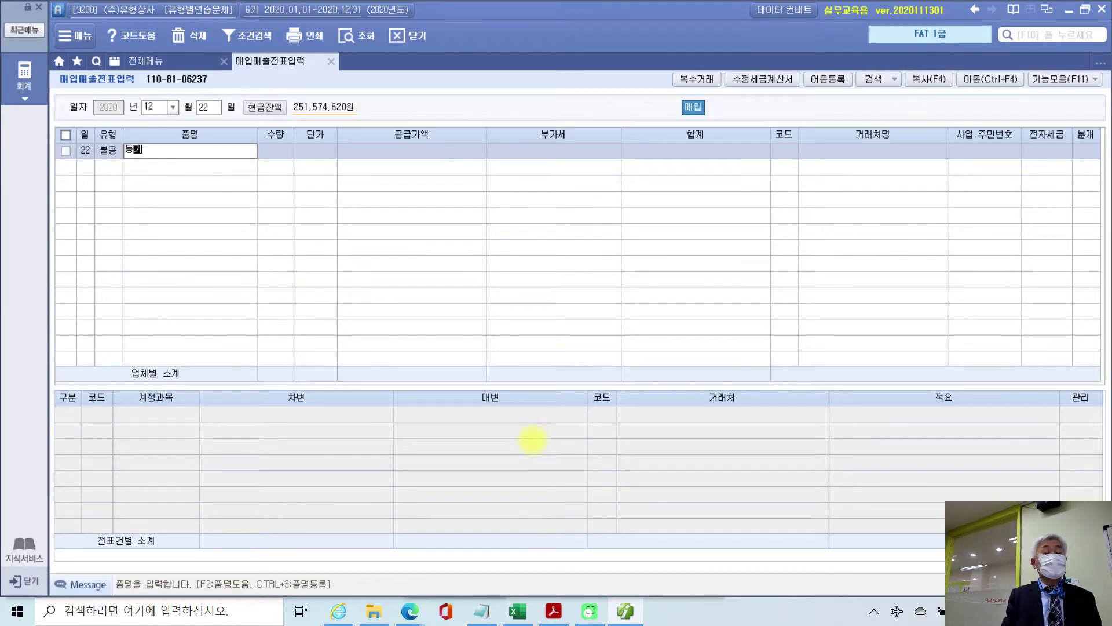
{"action": "key", "text": "BackSpace"}
{"action": "key", "text": "BackSpace"}
{"action": "key", "text": "BackSpace"}
{"action": "type", "text": "등"}
{"action": "type", "text": "지 등기부"}
{"action": "type", "text": "행 용역"}
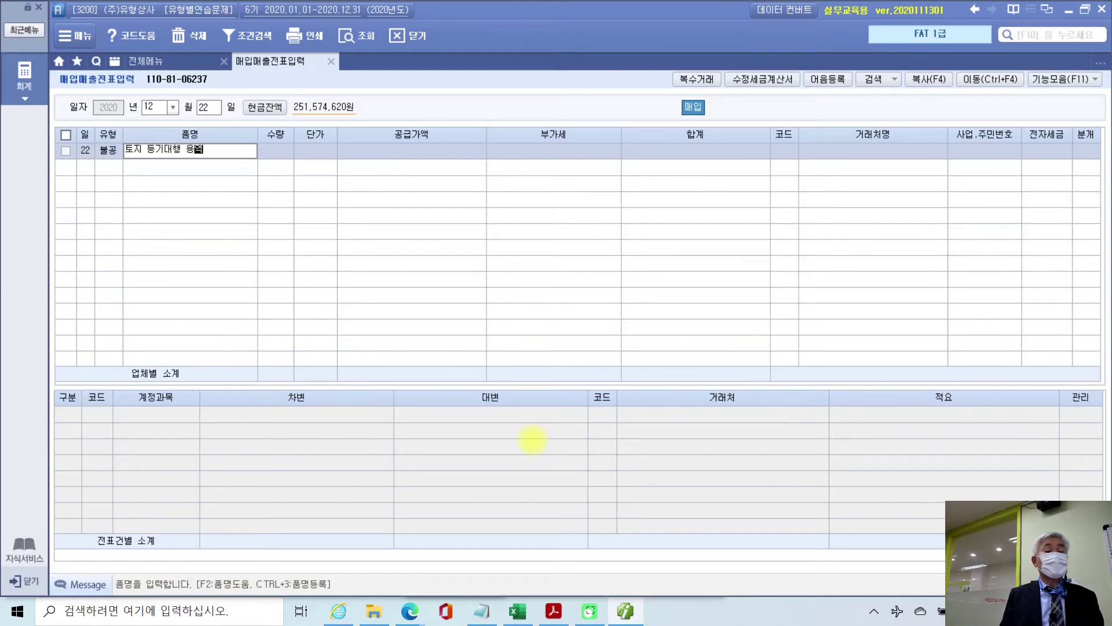
{"action": "key", "text": "Return"}
{"action": "key", "text": "Return"}
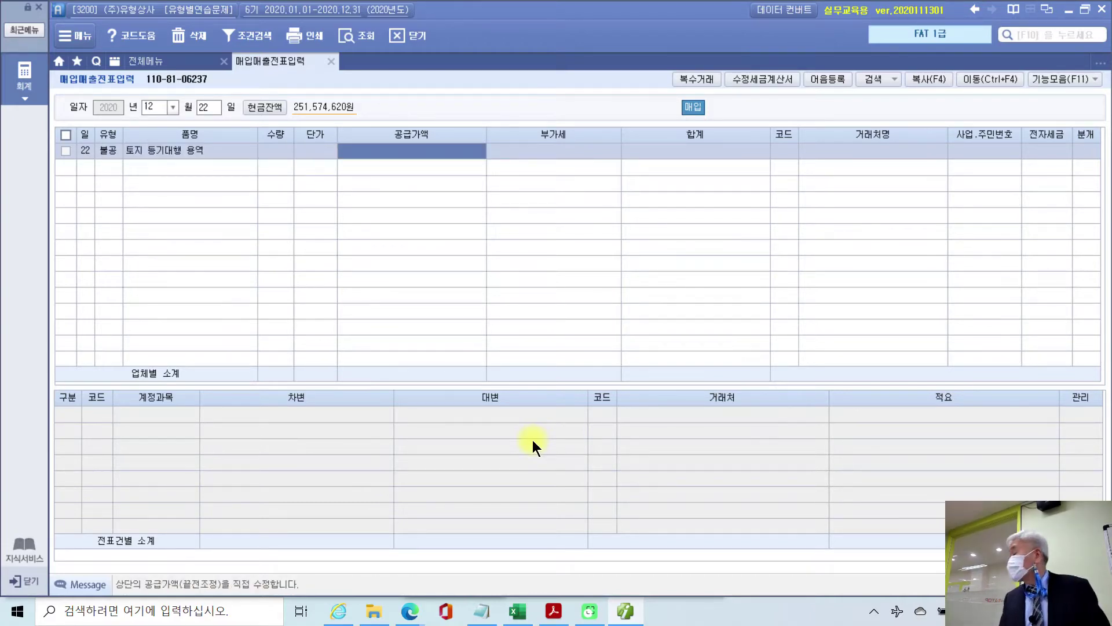
Step: Set the entry's supply value to 1,000,000 and accept the calculated VAT
{"action": "type", "text": "1000000"}
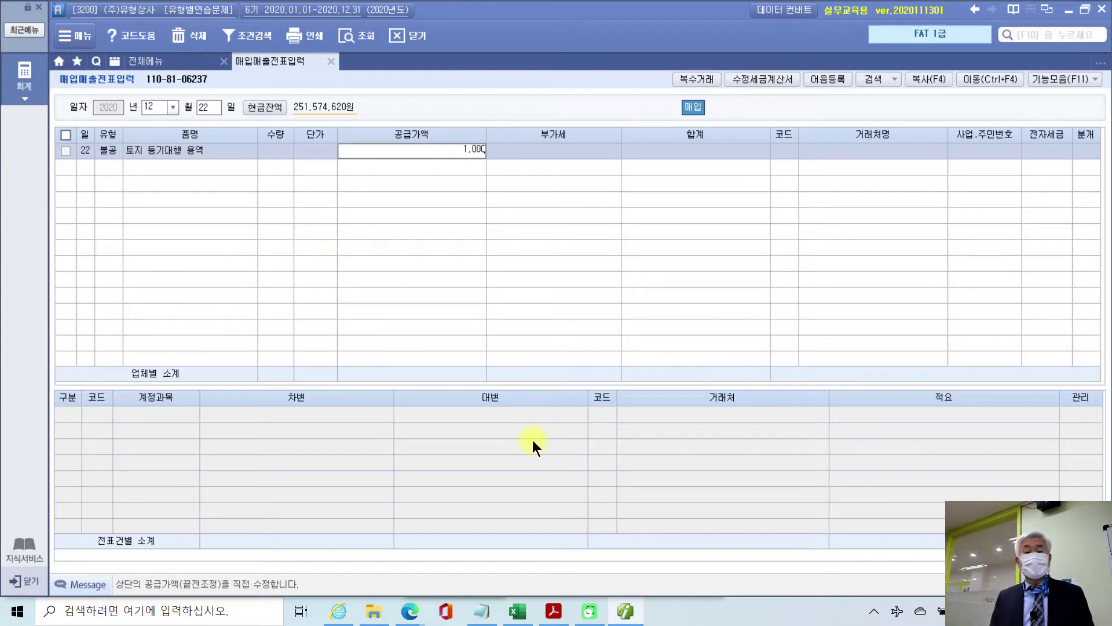
{"action": "key", "text": "Return"}
{"action": "key", "text": "Return"}
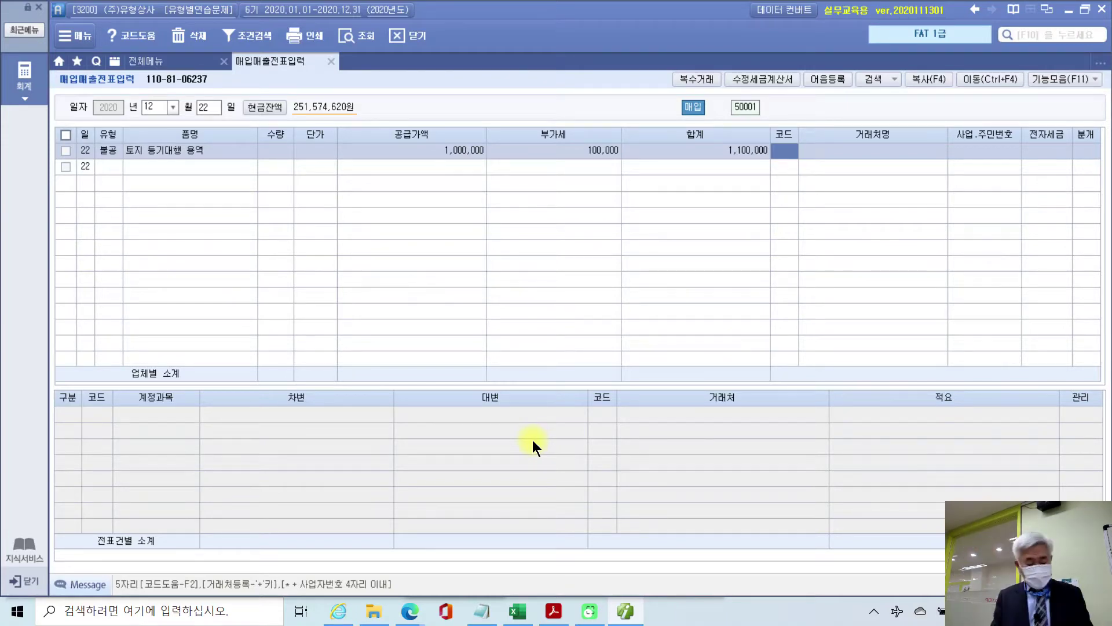
Step: Look up 대한 to choose 대한법무법인 as the trading partner, and mark the tax invoice as 전자입력
{"action": "type", "text": "법무"}
{"action": "key", "text": "Return"}
{"action": "type", "text": "대한"}
{"action": "key", "text": "Return"}
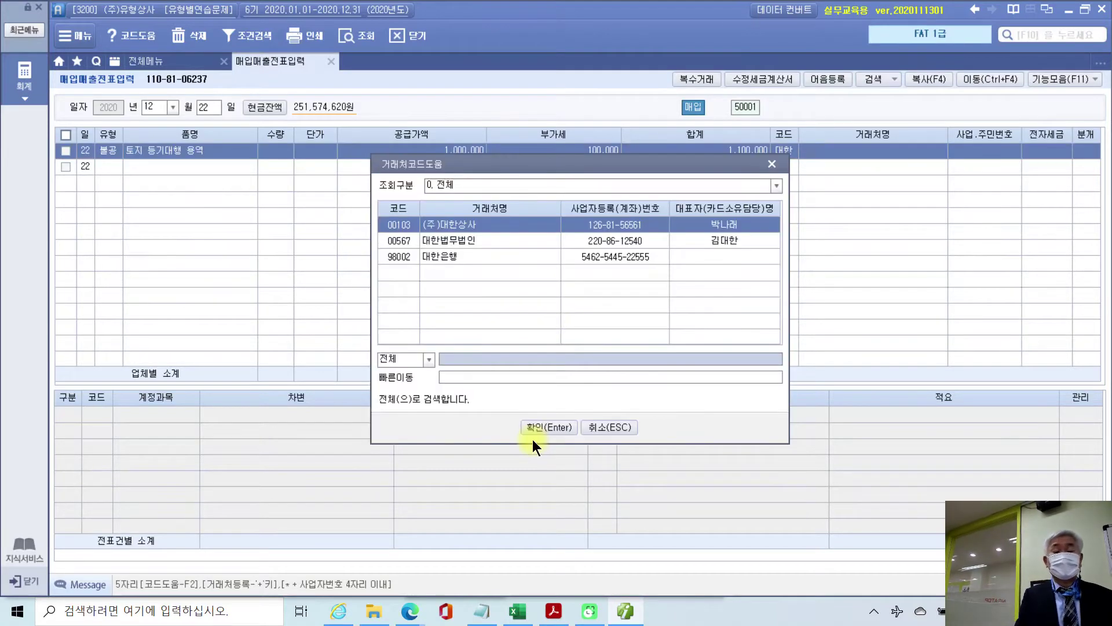
{"action": "key", "text": "Down"}
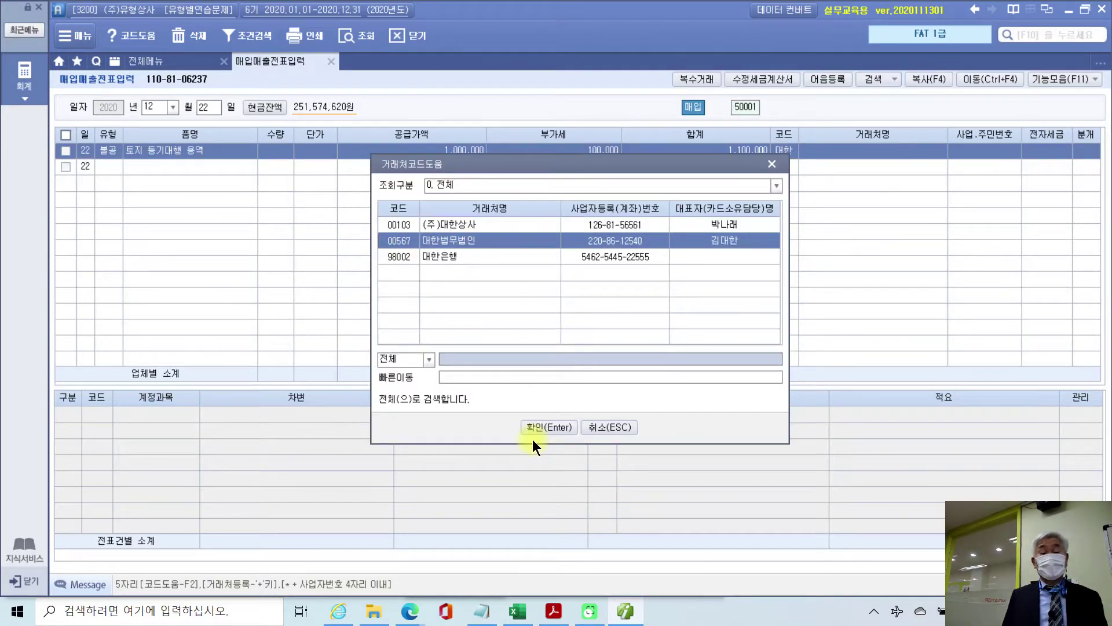
{"action": "key", "text": "Return"}
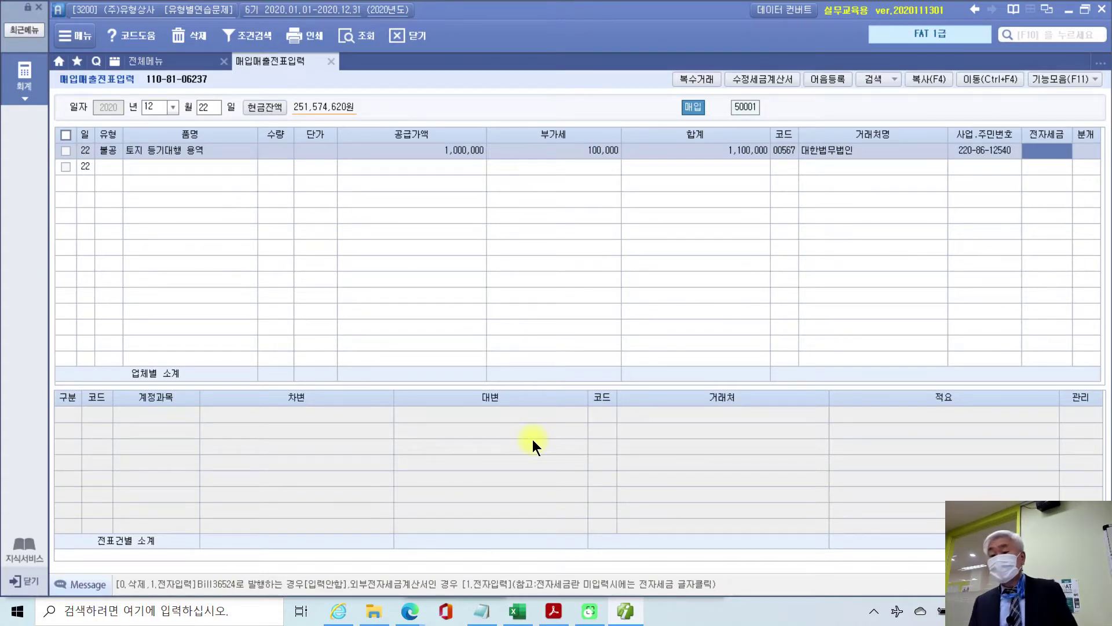
{"action": "type", "text": "1"}
{"action": "key", "text": "Return"}
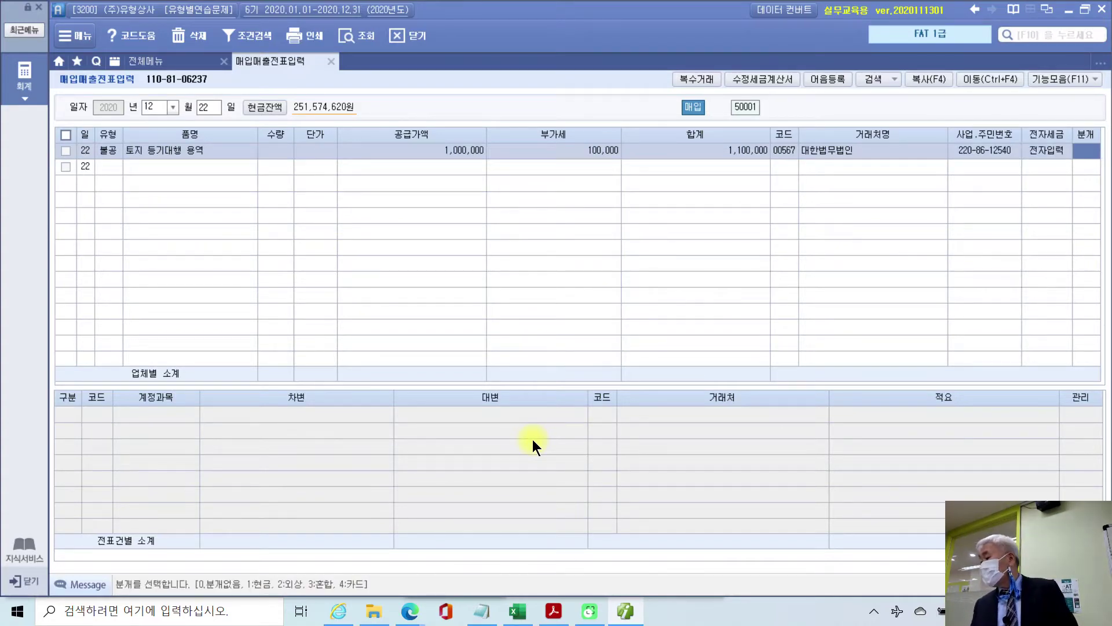
Step: Set the legal service entry's journal type to 1 (현금) and change its debit account to 201 토지
{"action": "type", "text": "1"}
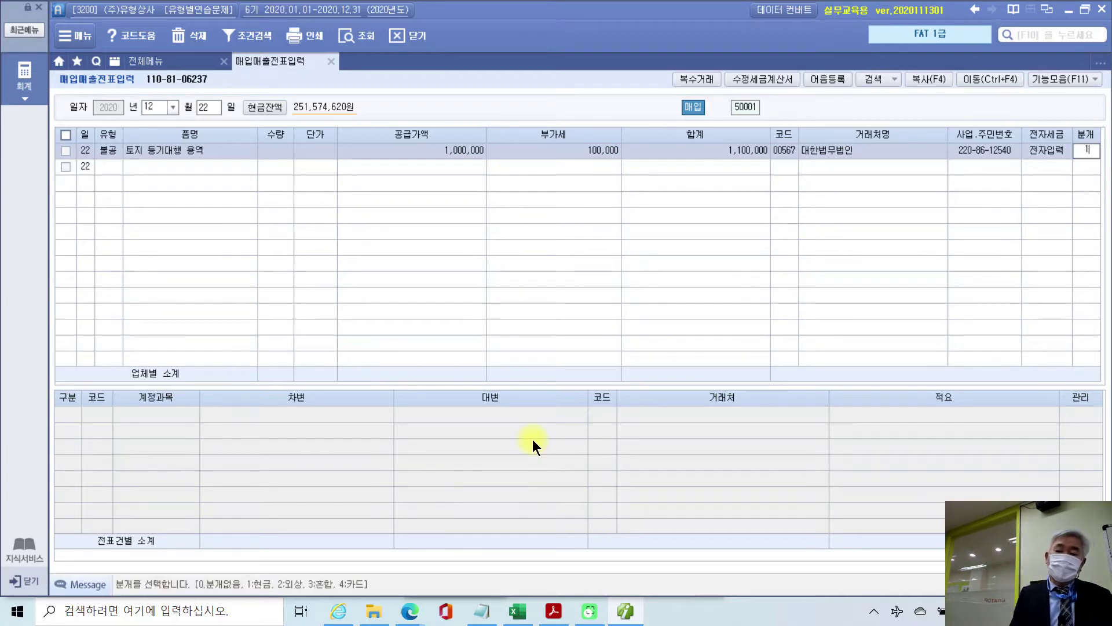
{"action": "key", "text": "Return"}
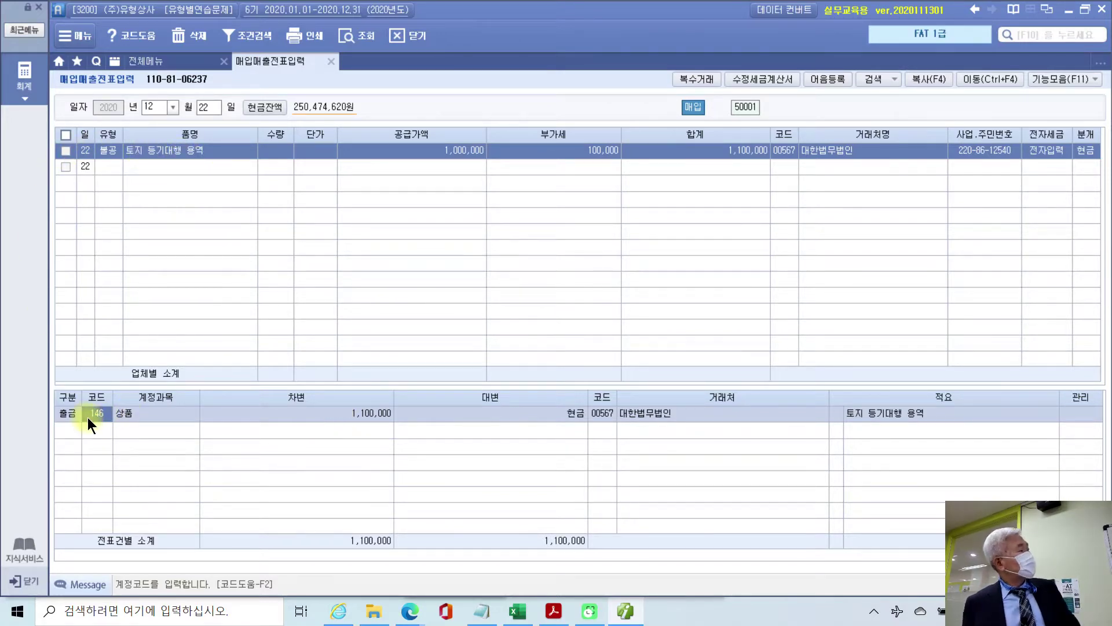
{"action": "type", "text": "201"}
{"action": "key", "text": "Return"}
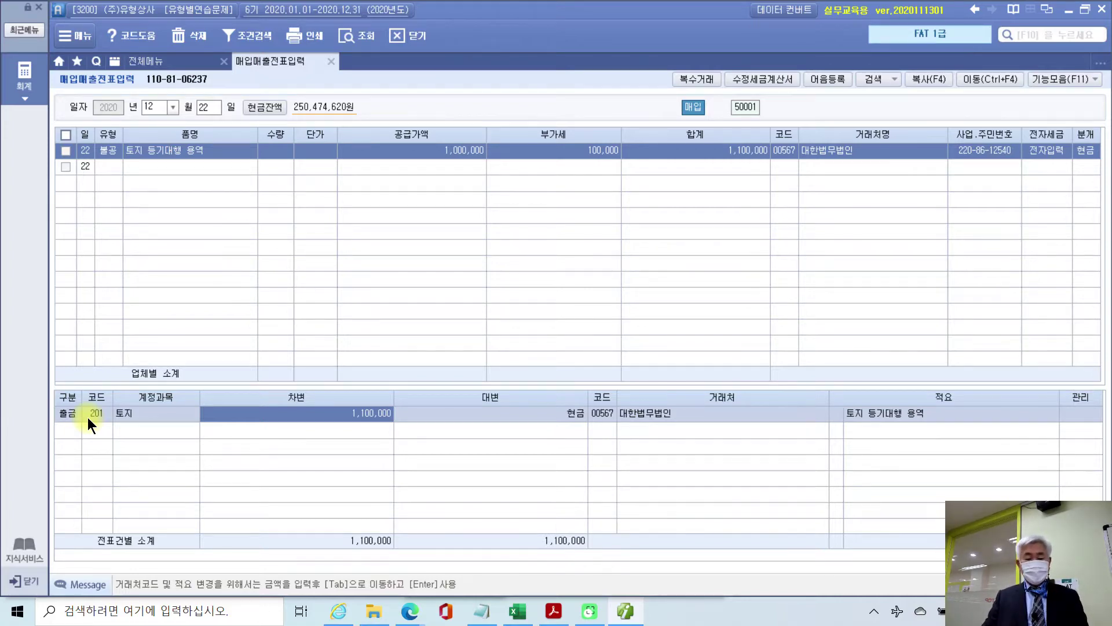
Step: Switch to the exercise PDF in Acrobat Reader and highlight the date 11월 23일 in section 8, exercise 1
{"action": "left_click", "coordinate": [629, 612]}
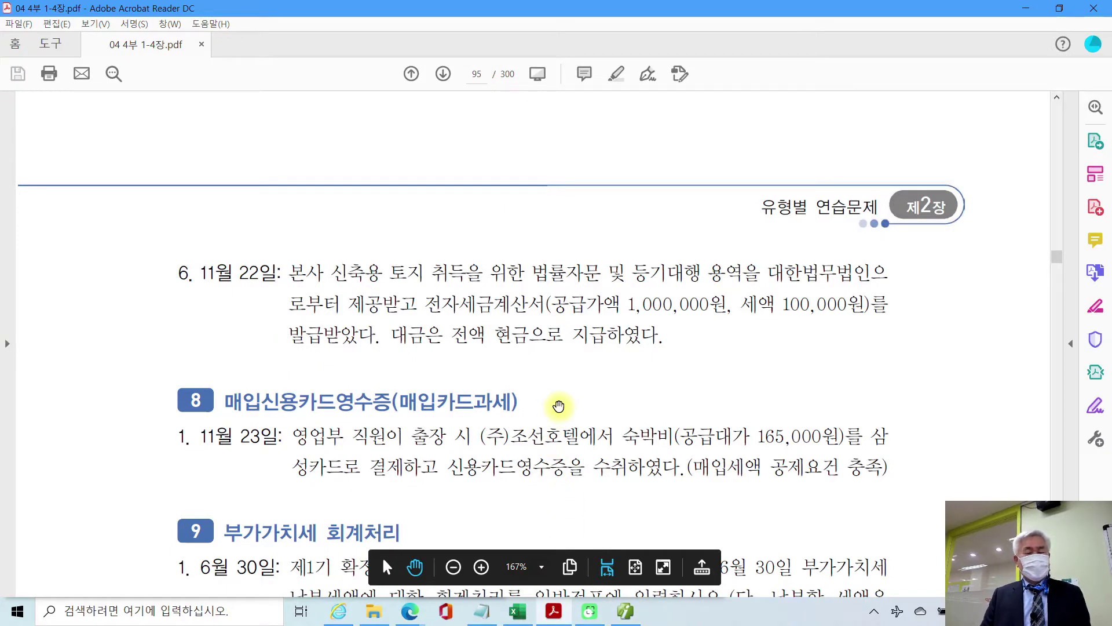
{"action": "scroll", "coordinate": [557, 406], "scroll_direction": "down", "scroll_amount": 2}
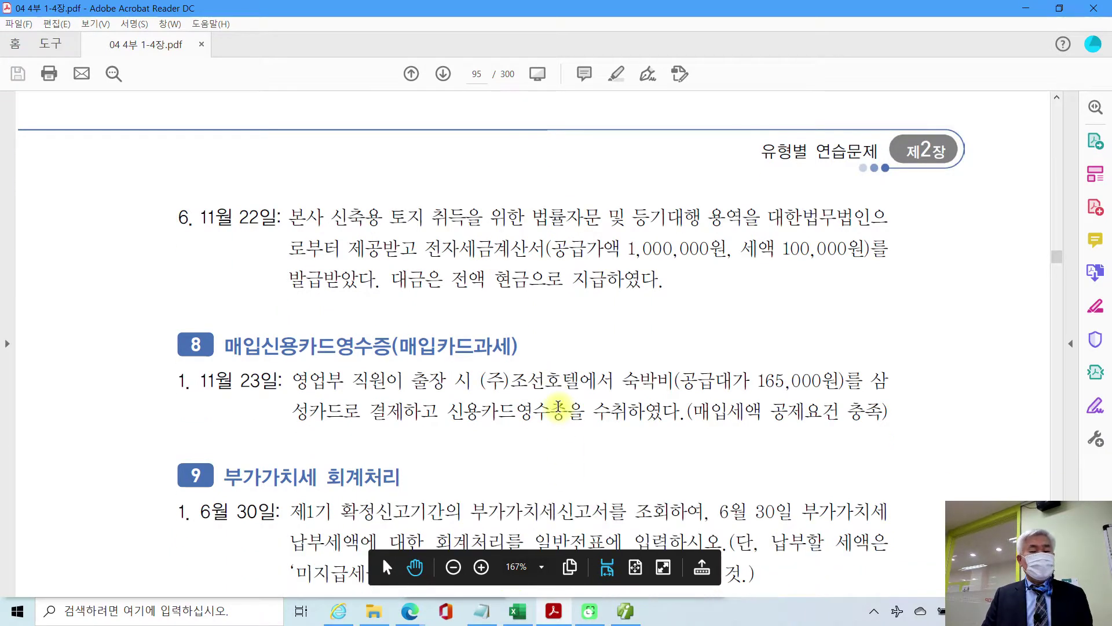
{"action": "scroll", "coordinate": [557, 407], "scroll_direction": "down", "scroll_amount": 3}
{"action": "scroll", "coordinate": [558, 406], "scroll_direction": "down", "scroll_amount": 2}
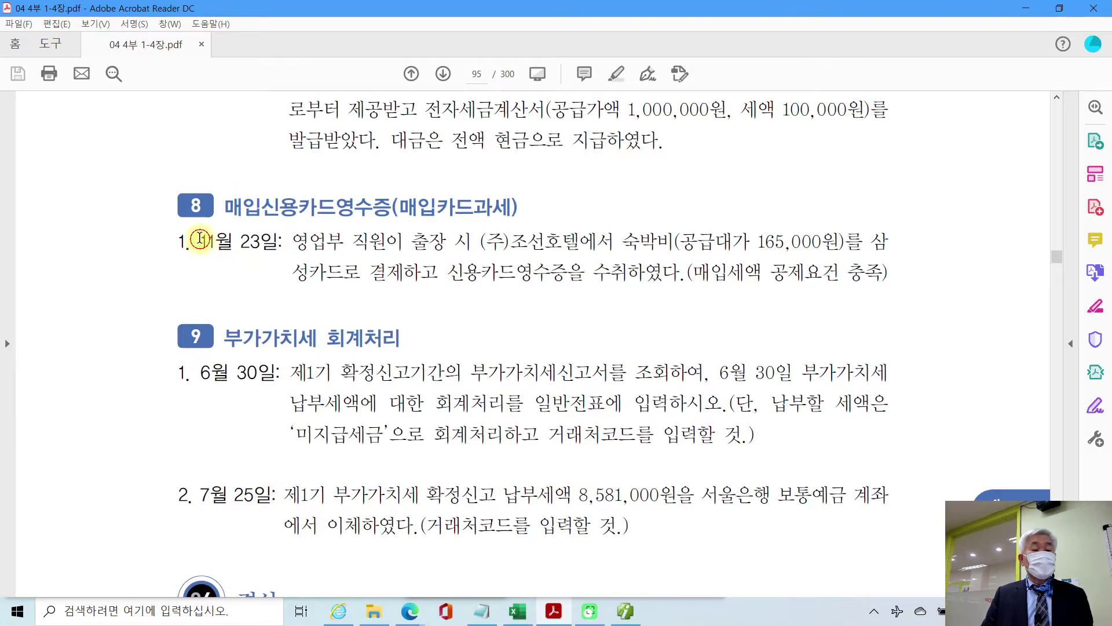
{"action": "left_click_drag", "start_coordinate": [198, 242], "coordinate": [282, 244]}
{"action": "right_click", "coordinate": [261, 250]}
{"action": "left_click", "coordinate": [301, 290]}
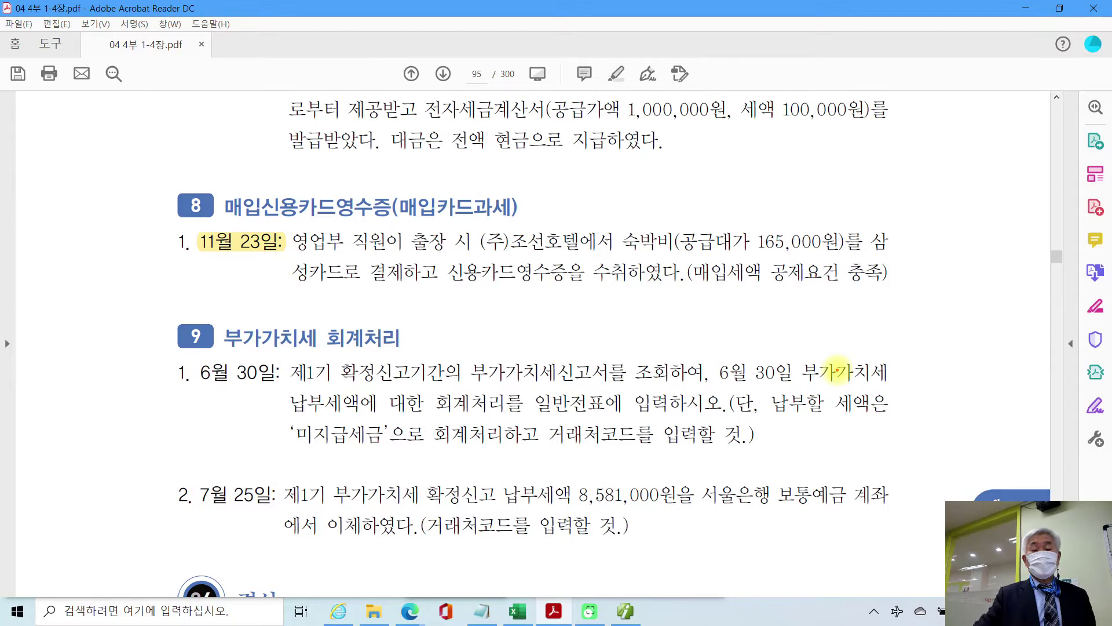
Step: Underline 매입세액 공제요건 충족 and 신용카드영수증 in temporary red ink, write 일반과세자 beneath them, and clear the ink
{"action": "left_click_drag", "start_coordinate": [713, 299], "coordinate": [884, 299]}
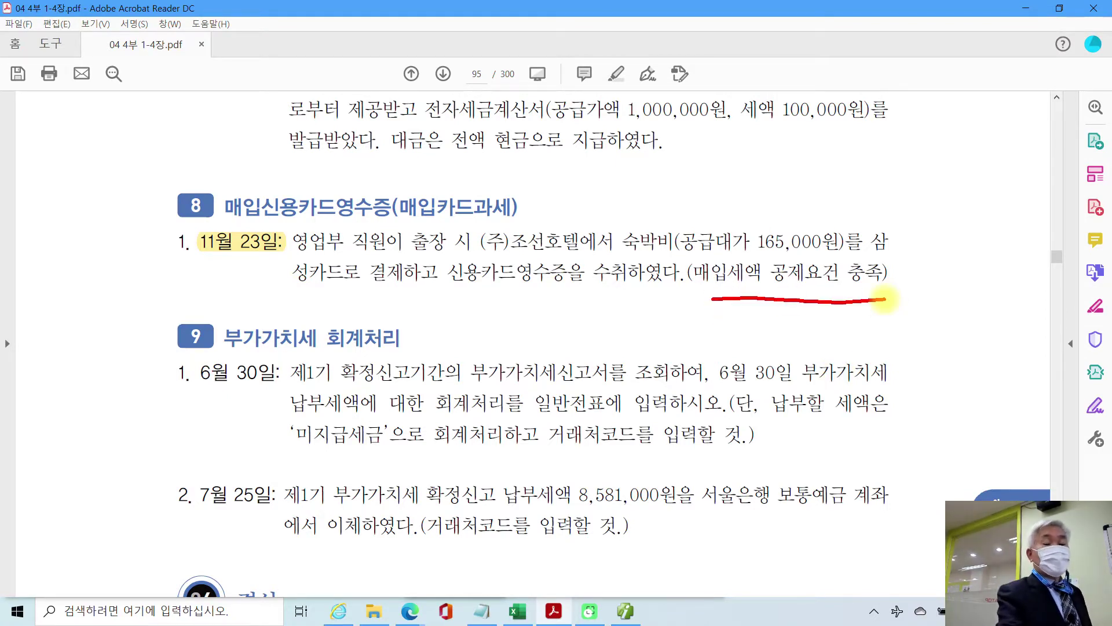
{"action": "left_click_drag", "start_coordinate": [440, 293], "coordinate": [572, 298]}
{"action": "mouse_move", "coordinate": [770, 313]}
{"action": "left_mouse_down"}
{"action": "mouse_move", "coordinate": [816, 352]}
{"action": "mouse_move", "coordinate": [831, 333]}
{"action": "mouse_move", "coordinate": [878, 317]}
{"action": "mouse_move", "coordinate": [872, 350]}
{"action": "mouse_move", "coordinate": [881, 332]}
{"action": "mouse_move", "coordinate": [950, 336]}
{"action": "mouse_move", "coordinate": [965, 362]}
{"action": "mouse_move", "coordinate": [1022, 298]}
{"action": "mouse_move", "coordinate": [1043, 337]}
{"action": "left_mouse_up"}
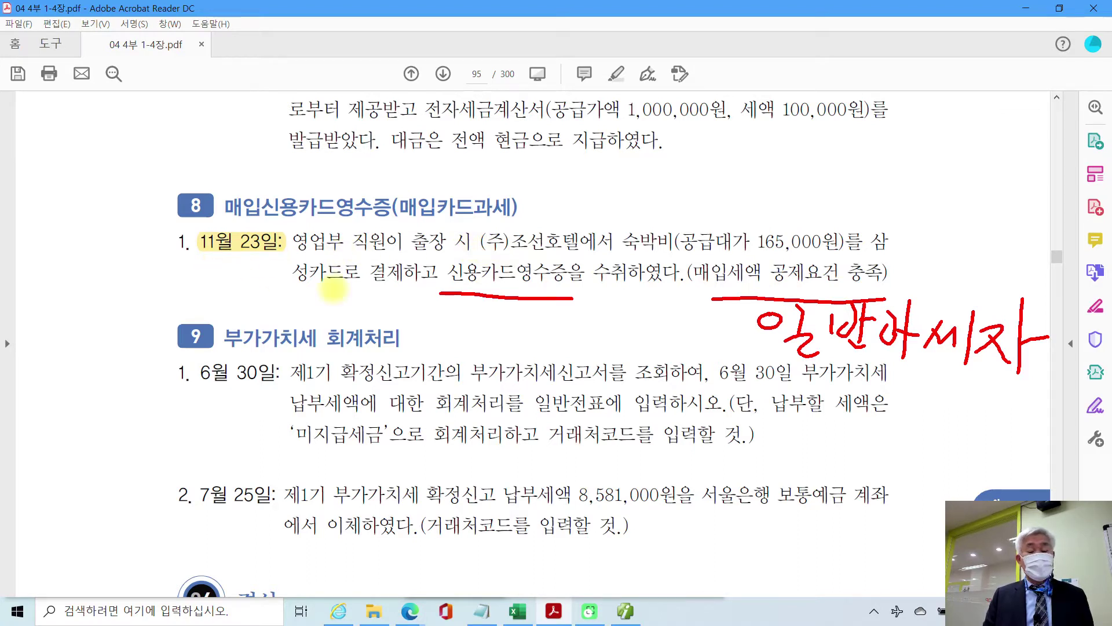
{"action": "key", "text": "Escape"}
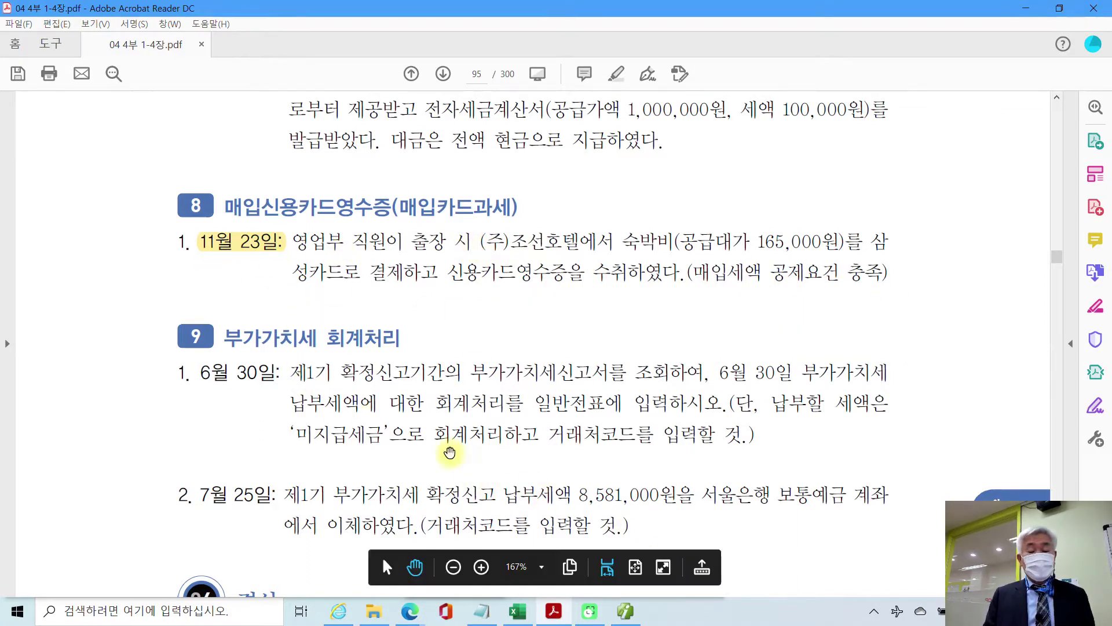
Step: Switch back to Smart A and set the purchase voucher date to December 23
{"action": "left_click", "coordinate": [623, 613]}
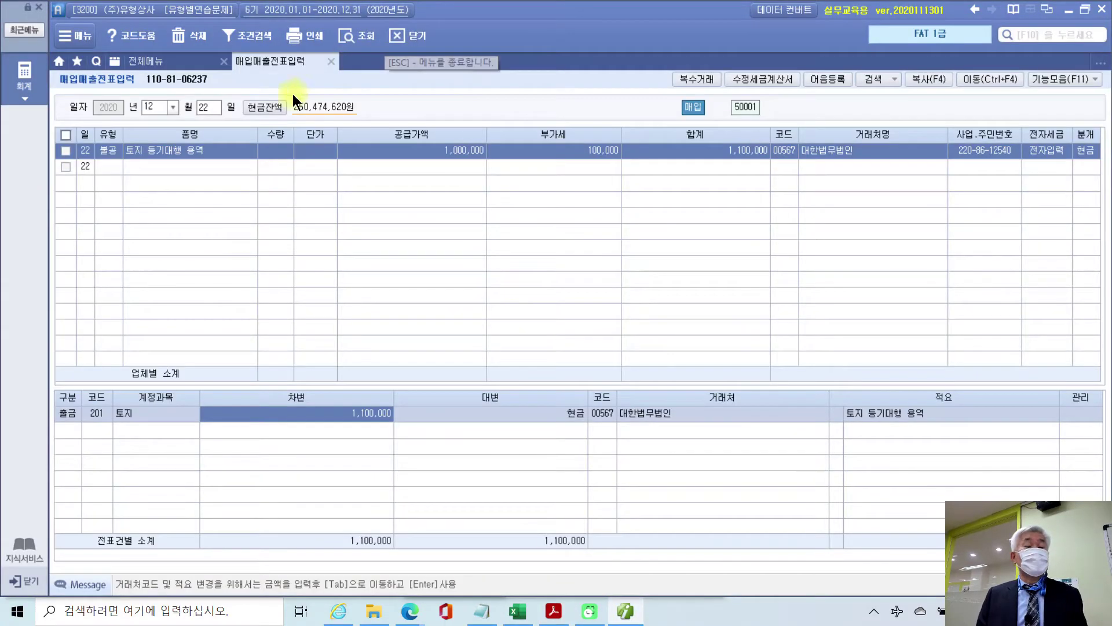
{"action": "left_click", "coordinate": [159, 106]}
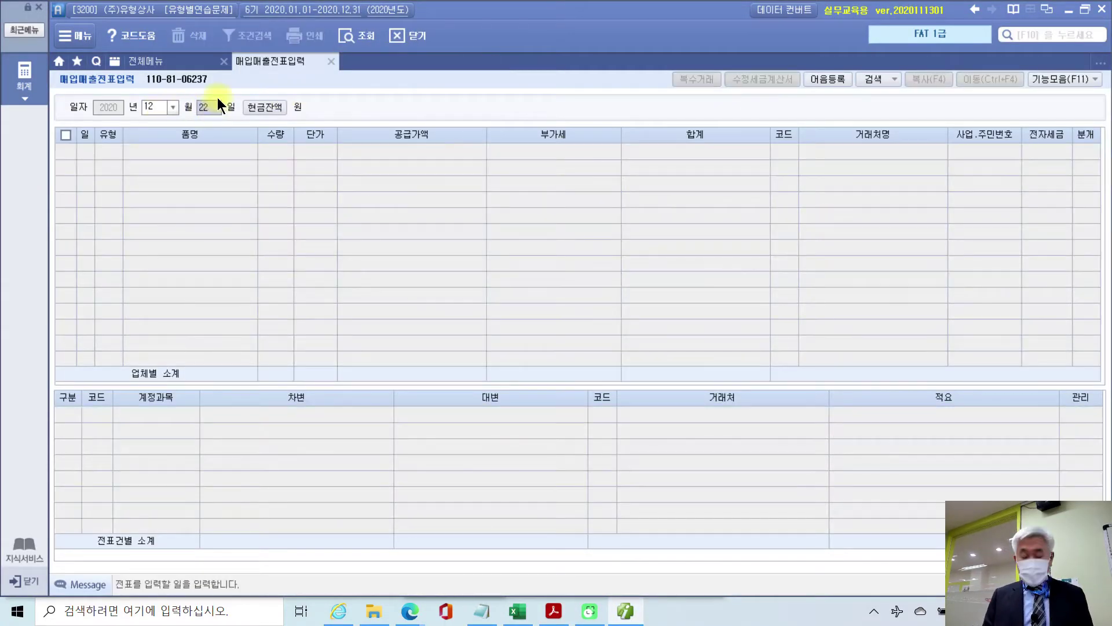
{"action": "type", "text": "23"}
{"action": "key", "text": "Return"}
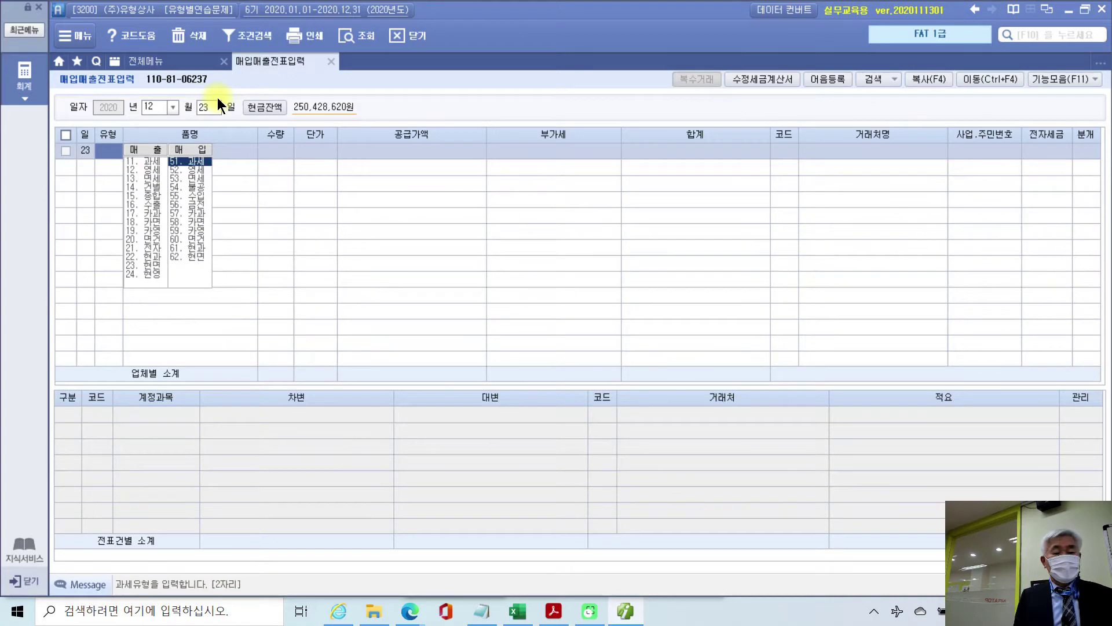
Step: Set the new entry's tax type to 57 (카과) and choose 삼성카드 as the credit card company
{"action": "type", "text": "57"}
{"action": "key", "text": "Return"}
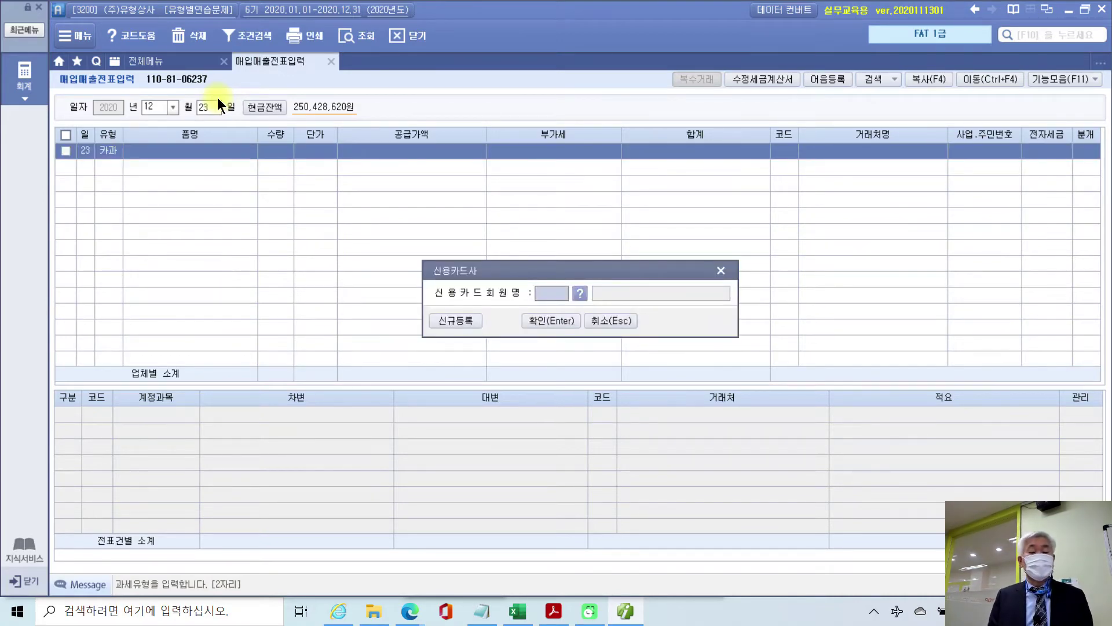
{"action": "left_click", "coordinate": [580, 291]}
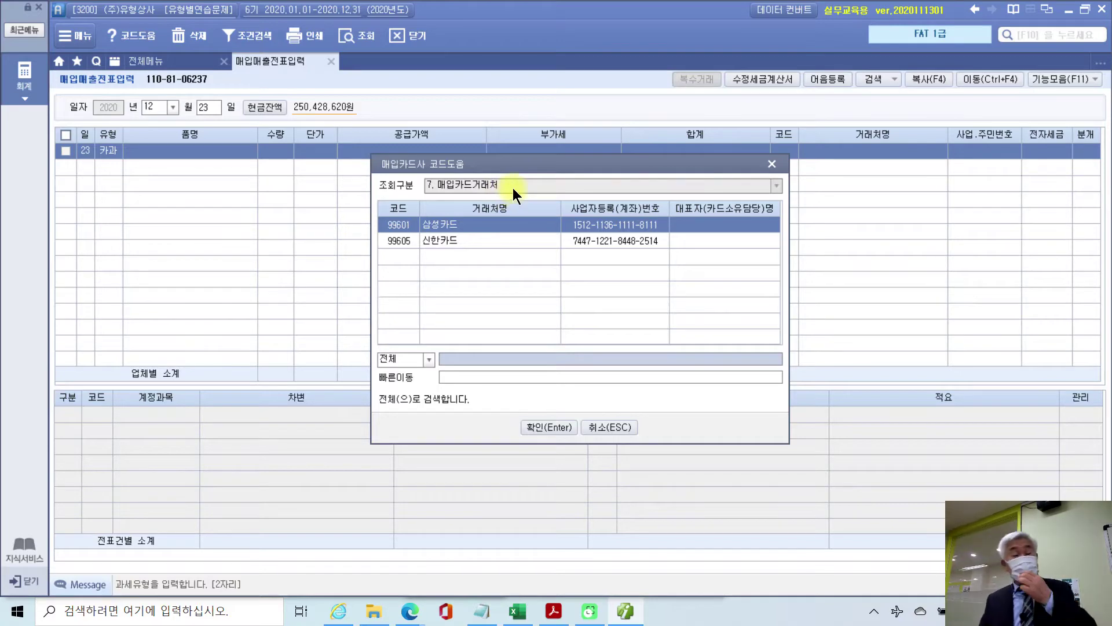
{"action": "left_click", "coordinate": [550, 429]}
{"action": "left_click", "coordinate": [551, 318]}
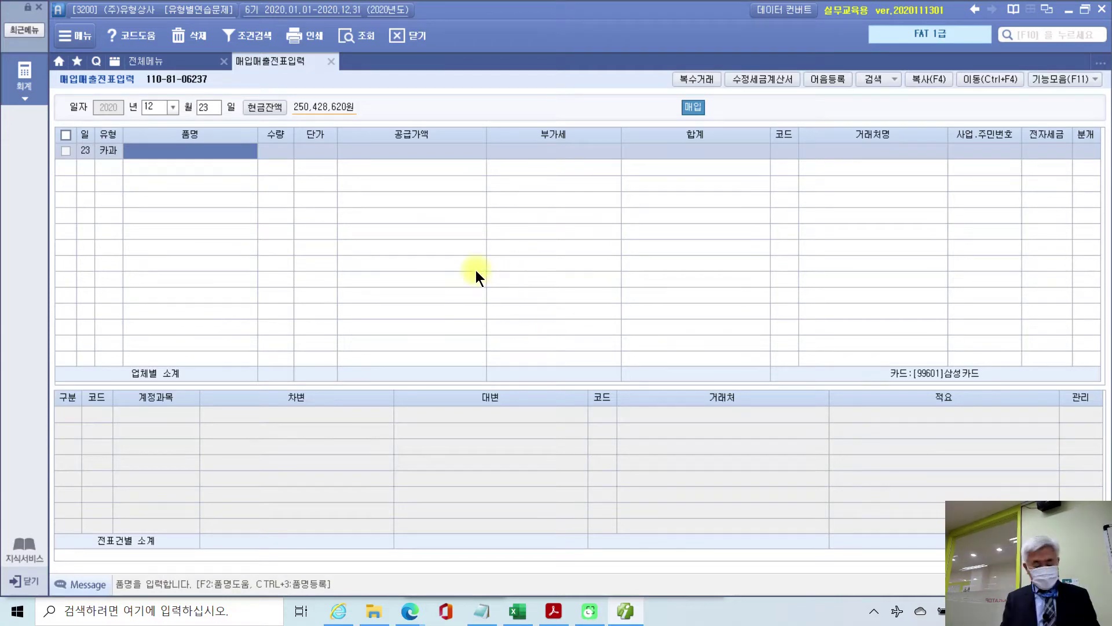
Step: Enter 숙박비 as the item name with a supply value of 150,000, and accept the calculated VAT
{"action": "type", "text": "숙박비"}
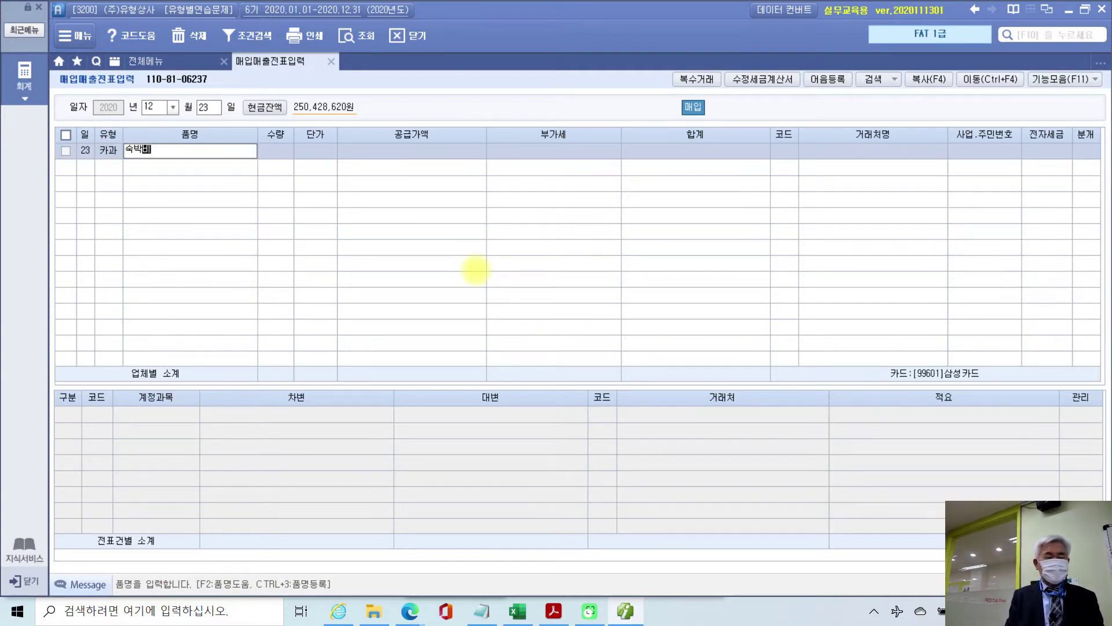
{"action": "key", "text": "Return"}
{"action": "key", "text": "Return"}
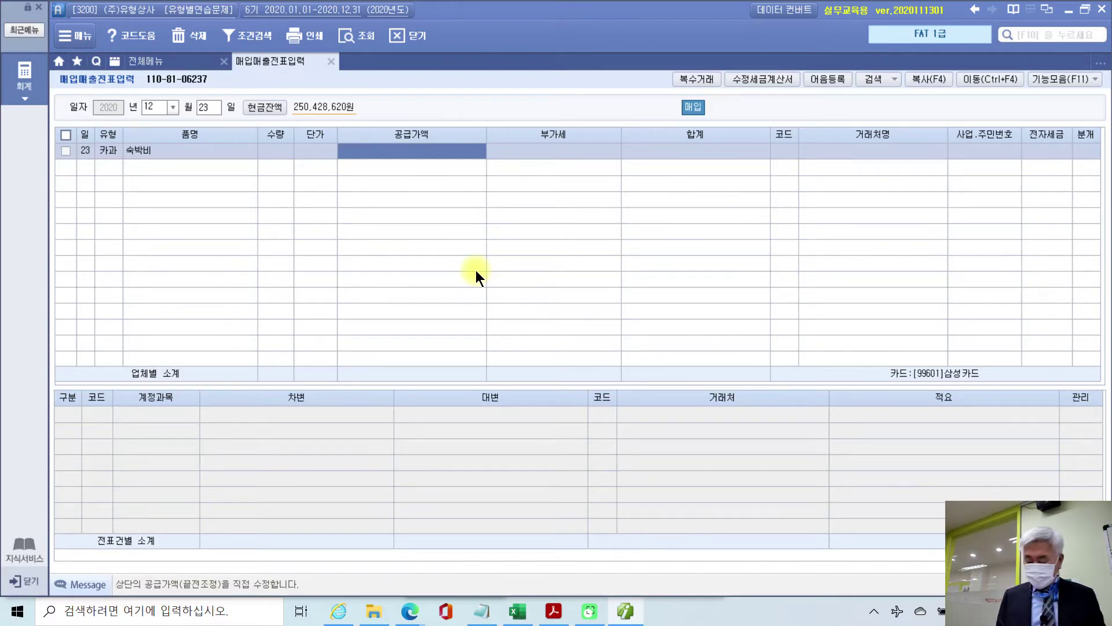
{"action": "type", "text": "150000"}
{"action": "key", "text": "Return"}
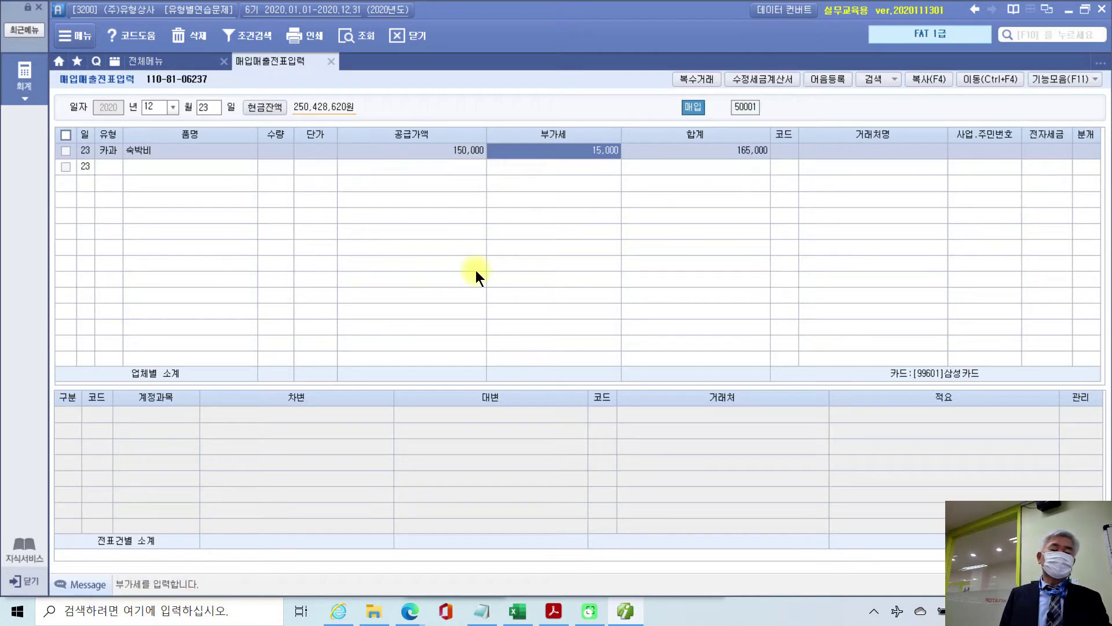
{"action": "key", "text": "Return"}
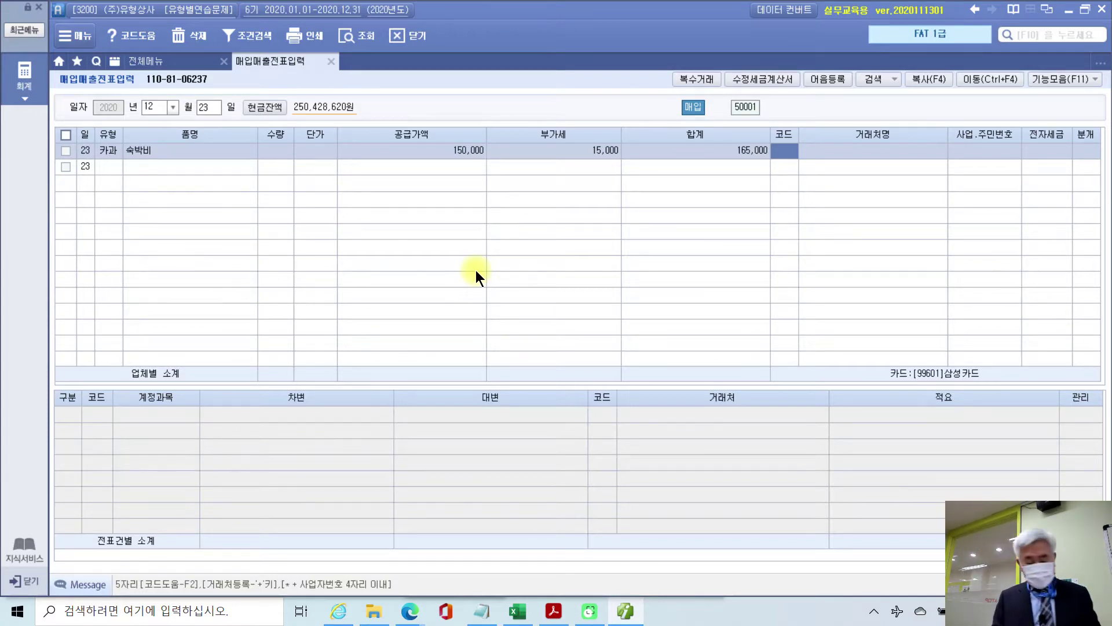
Step: Look up 조선 to assign (주)조선호텔 as the trading partner, leaving the electronic tax invoice field blank
{"action": "type", "text": "조회"}
{"action": "key", "text": "Return"}
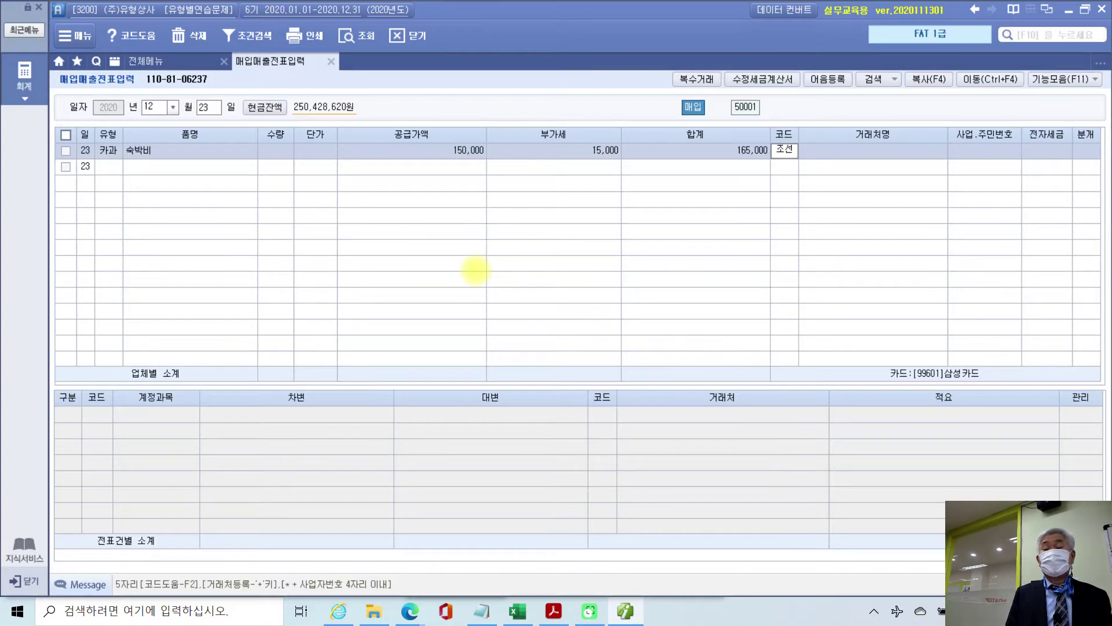
{"action": "key", "text": "Return"}
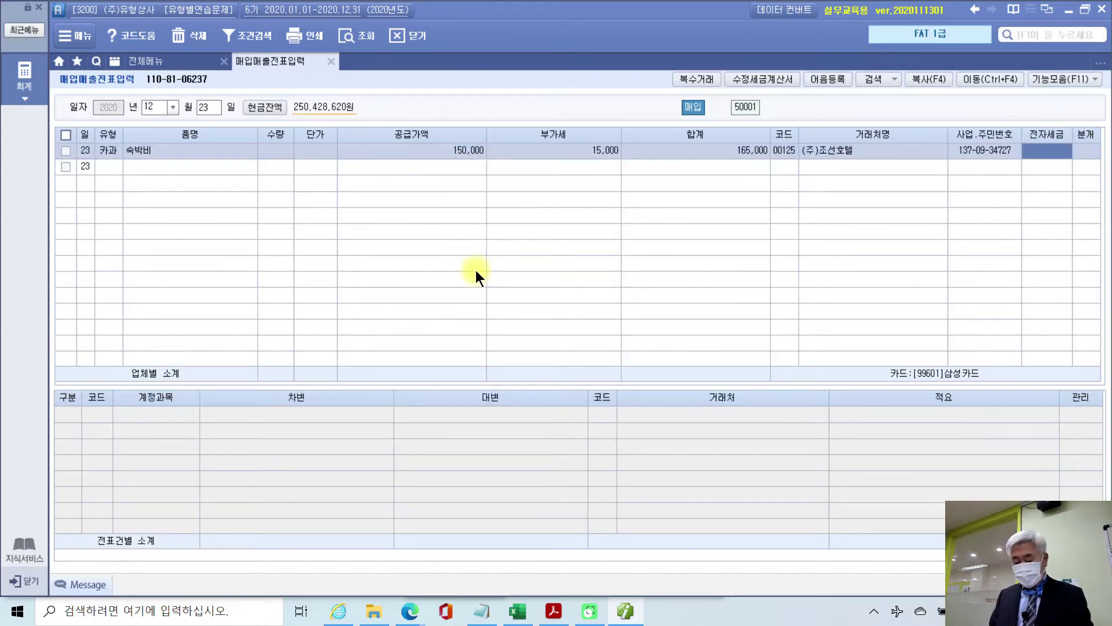
{"action": "key", "text": "Return"}
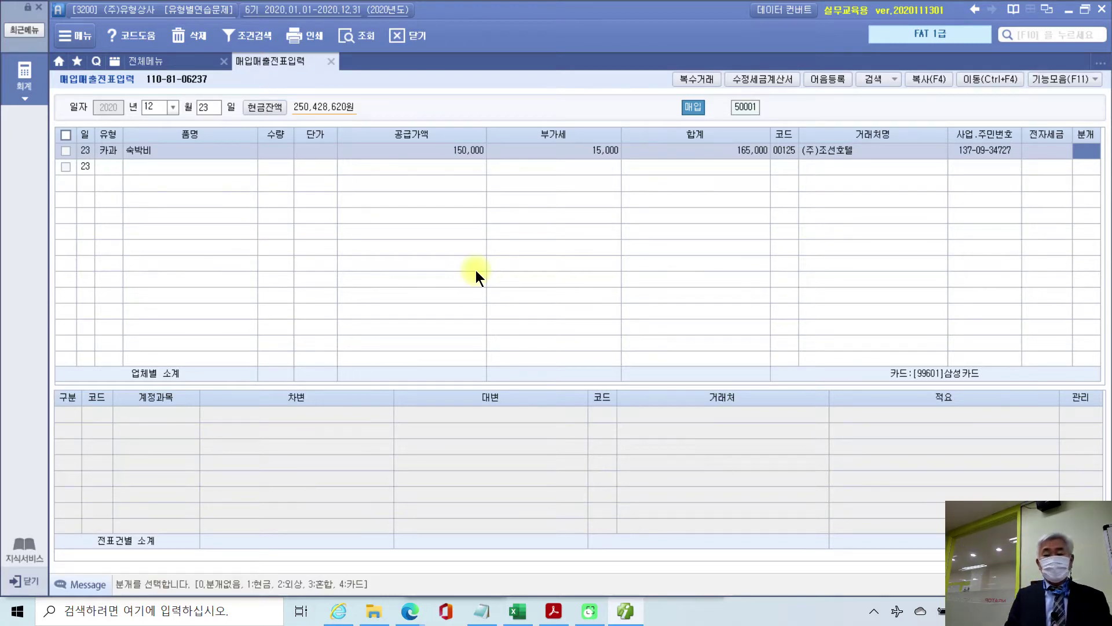
Step: Set the lodging entry's journal type to 4 (카드) and review its 미지급금 and 부가세대급금 lines
{"action": "type", "text": "4"}
{"action": "key", "text": "Return"}
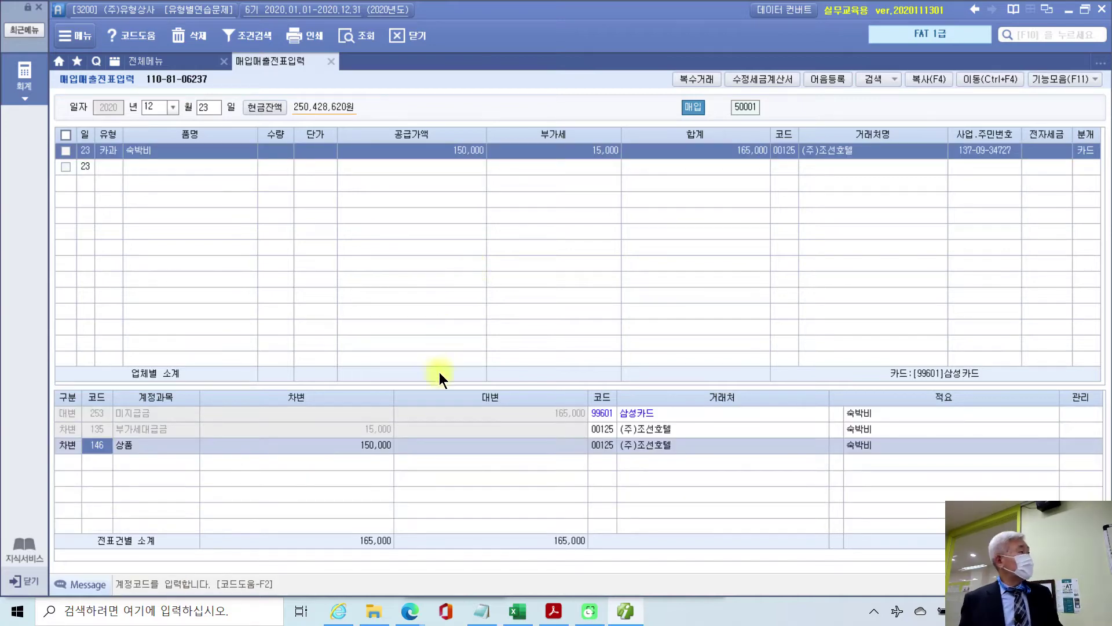
{"action": "left_click", "coordinate": [134, 416]}
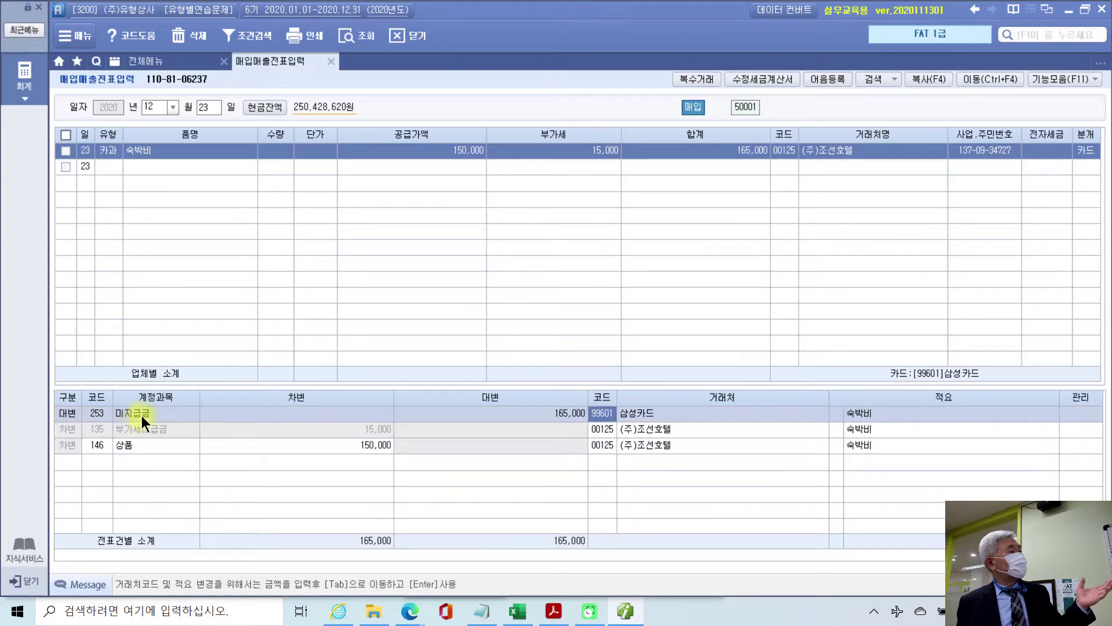
{"action": "left_click", "coordinate": [128, 428]}
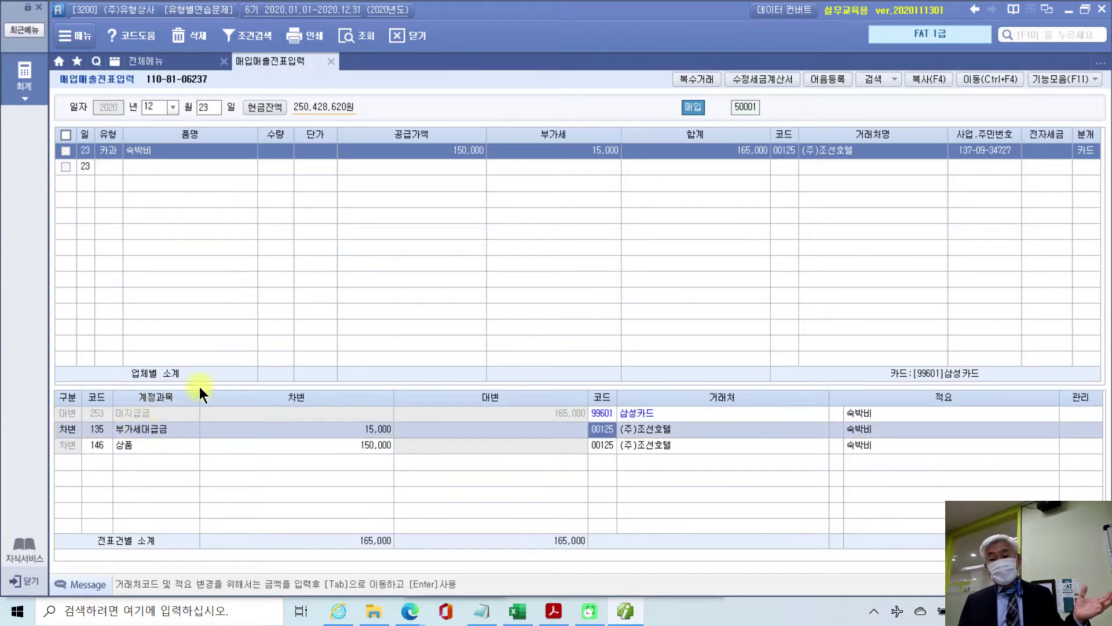
{"action": "left_click", "coordinate": [140, 413]}
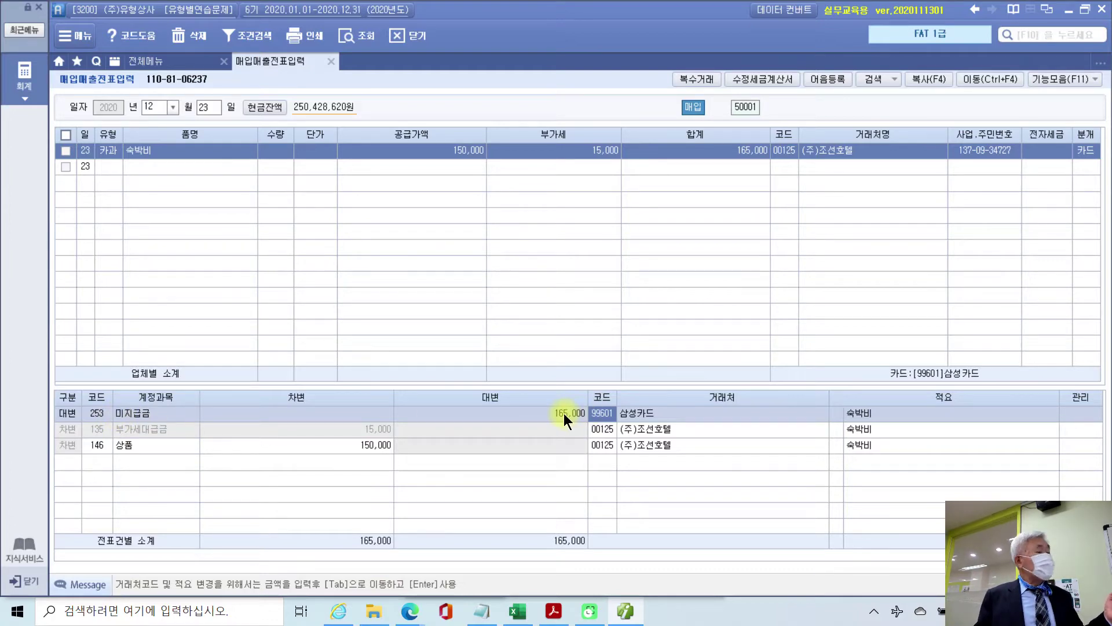
{"action": "left_click", "coordinate": [602, 422]}
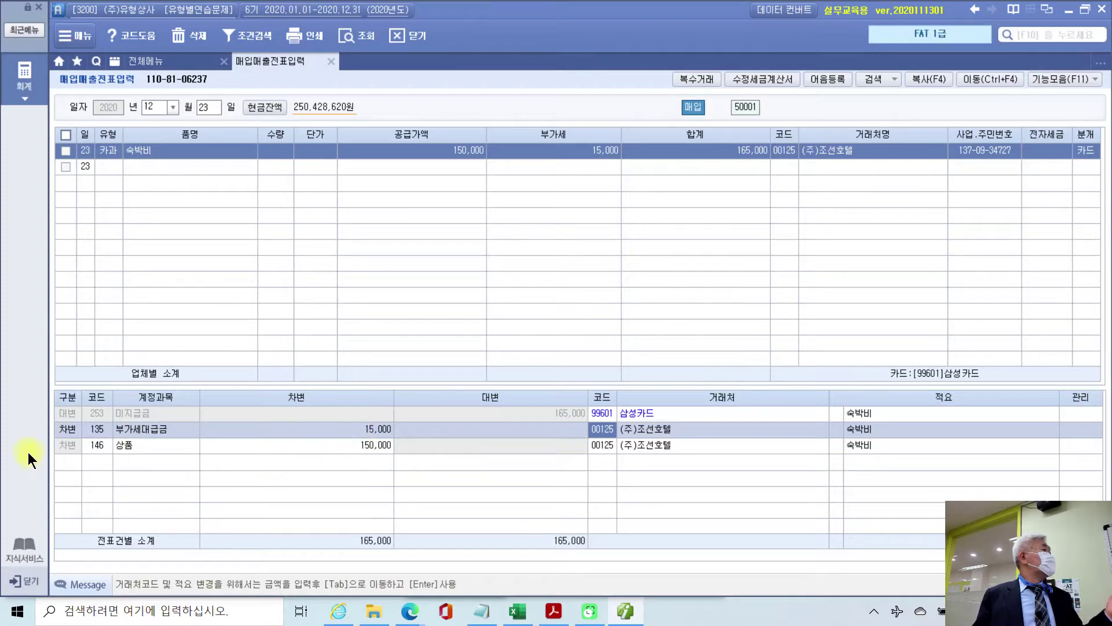
Step: Change the account of the 상품 debit line to 812 여비교통비
{"action": "left_click", "coordinate": [92, 446]}
{"action": "left_click", "coordinate": [93, 446]}
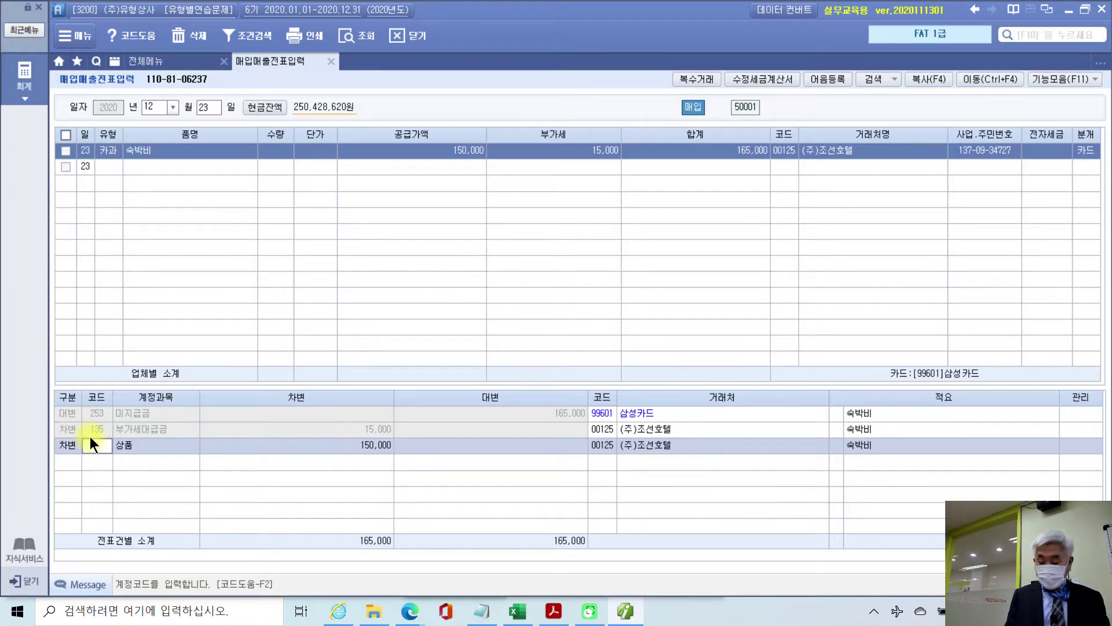
{"action": "type", "text": "812"}
{"action": "key", "text": "Return"}
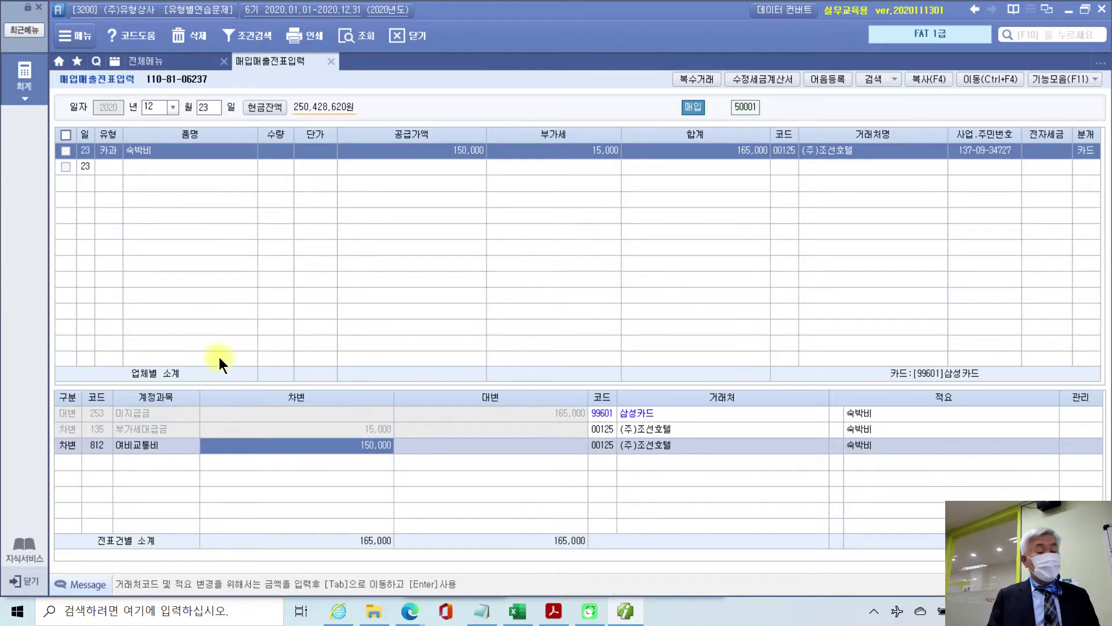
{"action": "left_click_drag", "start_coordinate": [81, 453], "coordinate": [135, 453]}
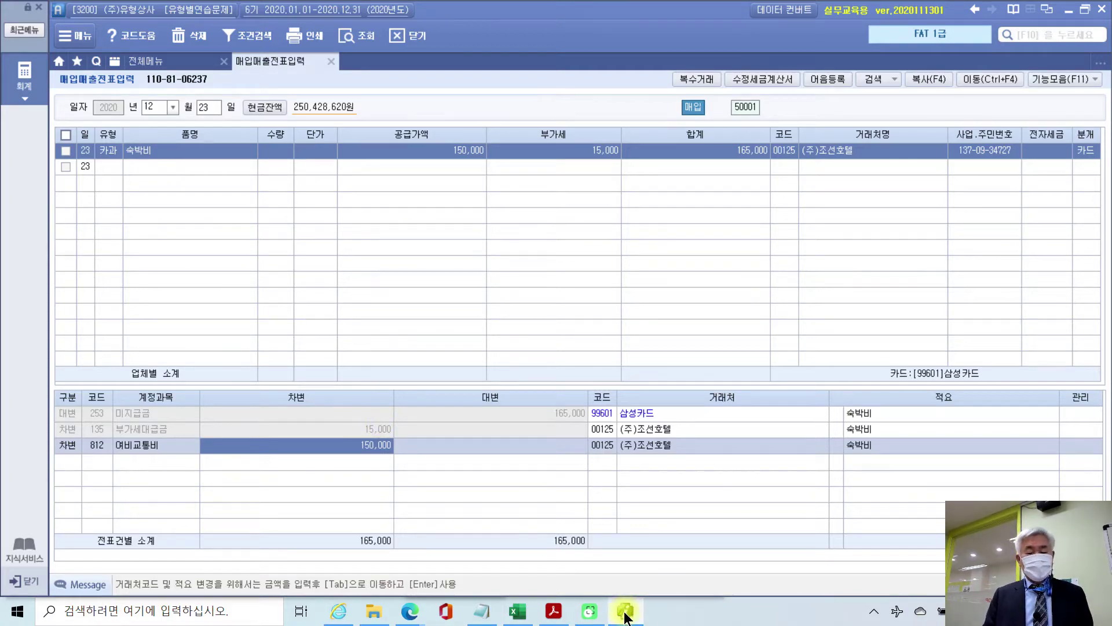
Step: Switch to the exercise PDF and highlight the date 6월 30일 in section 9, exercise 1
{"action": "left_click", "coordinate": [554, 616]}
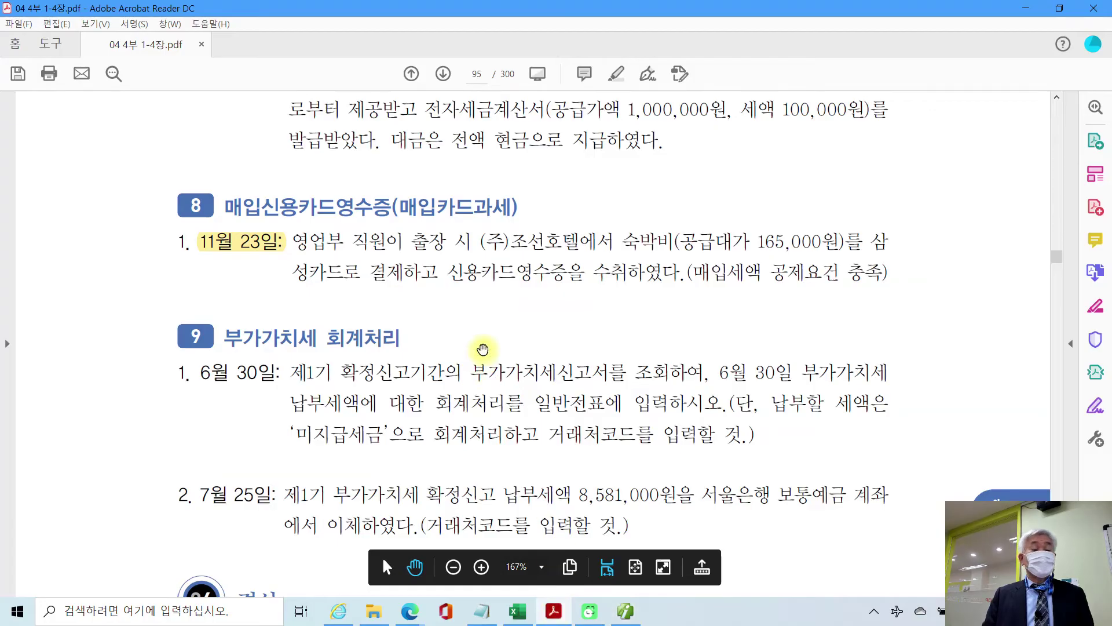
{"action": "scroll", "coordinate": [470, 348], "scroll_direction": "down", "scroll_amount": 2}
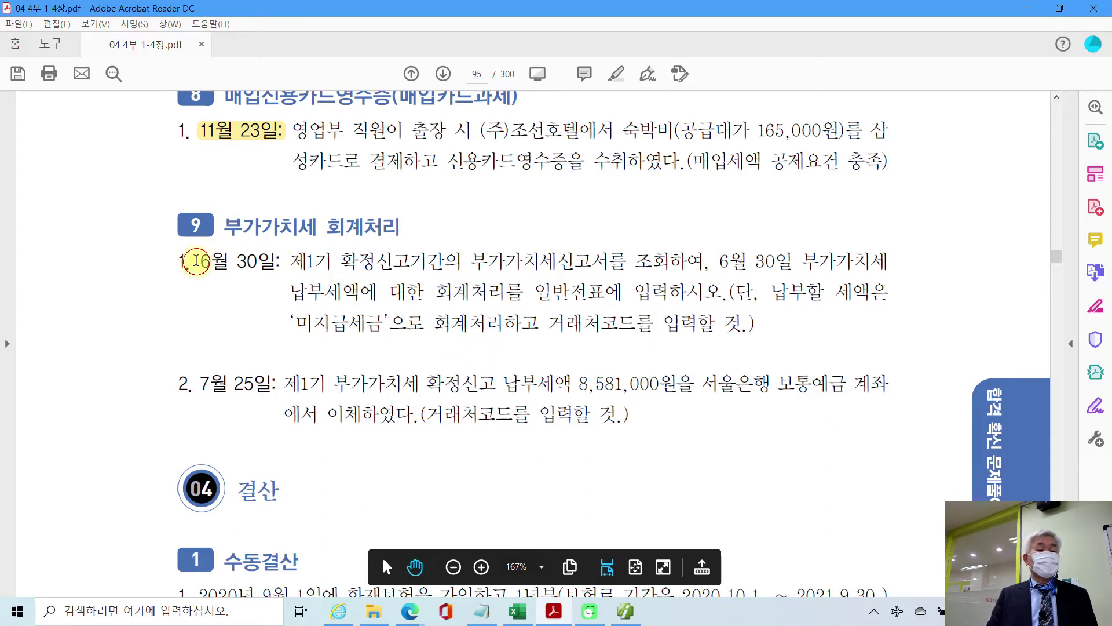
{"action": "left_click_drag", "start_coordinate": [199, 260], "coordinate": [273, 263]}
{"action": "right_click", "coordinate": [263, 270]}
{"action": "left_click", "coordinate": [297, 307]}
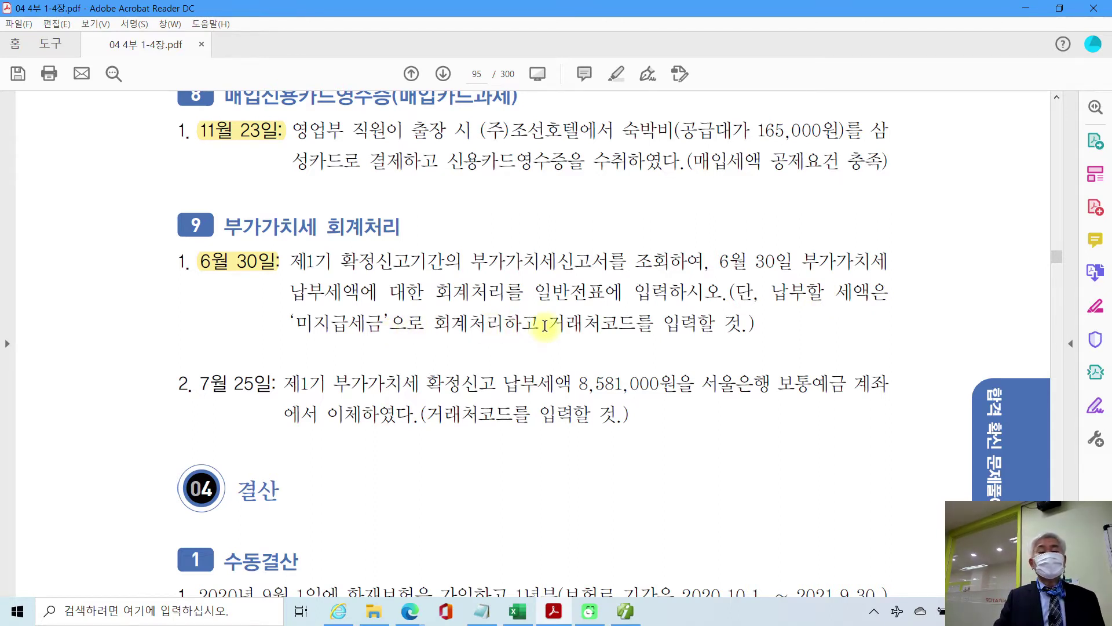
Step: Highlight the terms 미지급세금 and 거래처코드 in section 9, exercise 1 of the PDF
{"action": "left_click_drag", "start_coordinate": [296, 322], "coordinate": [376, 327]}
{"action": "right_click", "coordinate": [376, 327]}
{"action": "left_click", "coordinate": [400, 367]}
{"action": "left_click_drag", "start_coordinate": [548, 322], "coordinate": [636, 323]}
{"action": "right_click", "coordinate": [636, 324]}
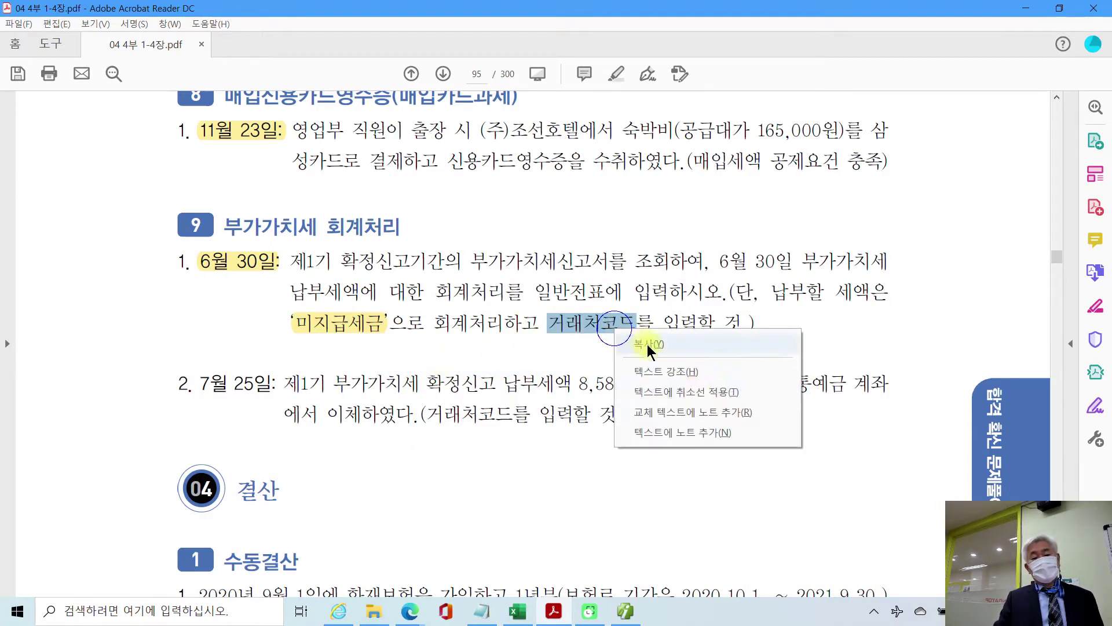
{"action": "left_click", "coordinate": [685, 368]}
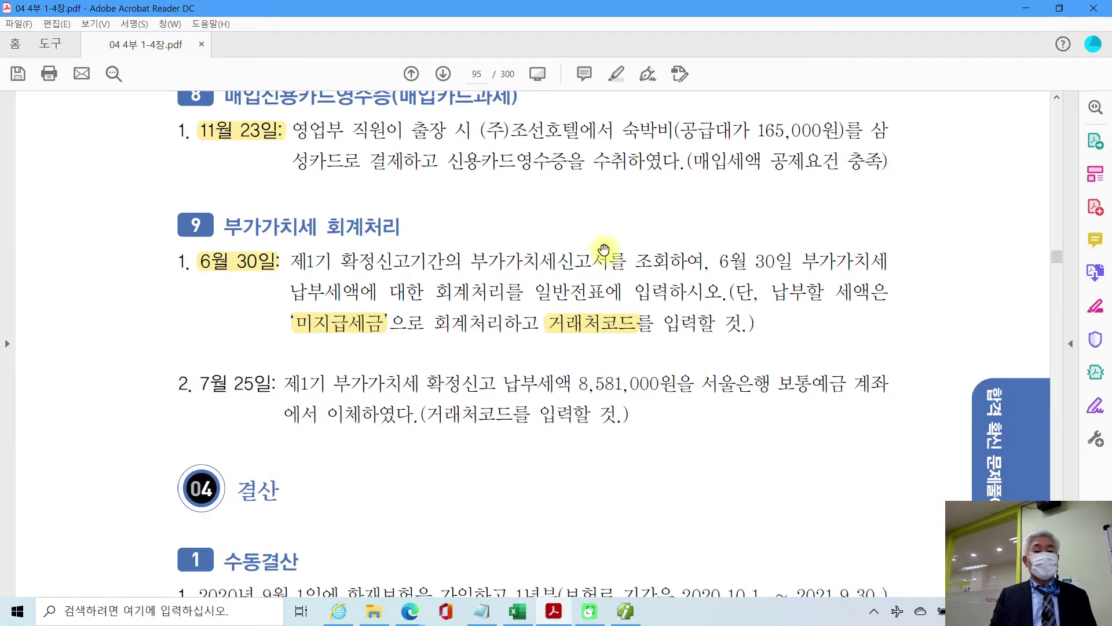
Step: Highlight the phrase 제1기 확정신고기간의 in section 9, exercise 1
{"action": "left_click_drag", "start_coordinate": [460, 262], "coordinate": [290, 261]}
{"action": "right_click", "coordinate": [369, 263]}
{"action": "left_click", "coordinate": [418, 307]}
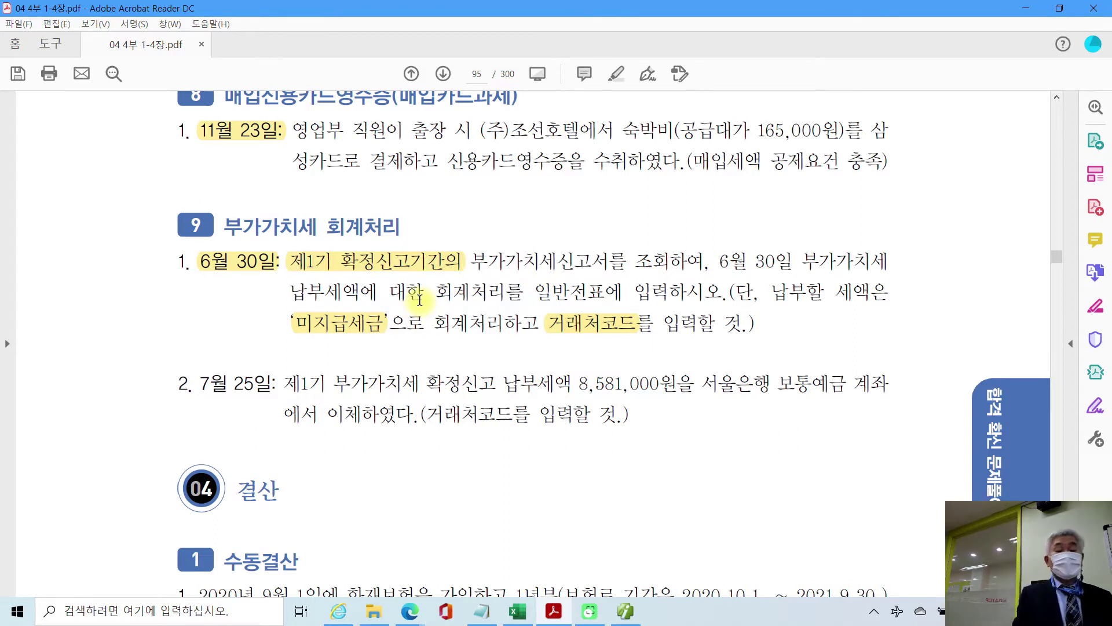
{"action": "mouse_move", "coordinate": [484, 235]}
{"action": "left_mouse_down"}
{"action": "mouse_move", "coordinate": [522, 283]}
{"action": "mouse_move", "coordinate": [524, 237]}
{"action": "mouse_move", "coordinate": [464, 255]}
{"action": "left_mouse_up"}
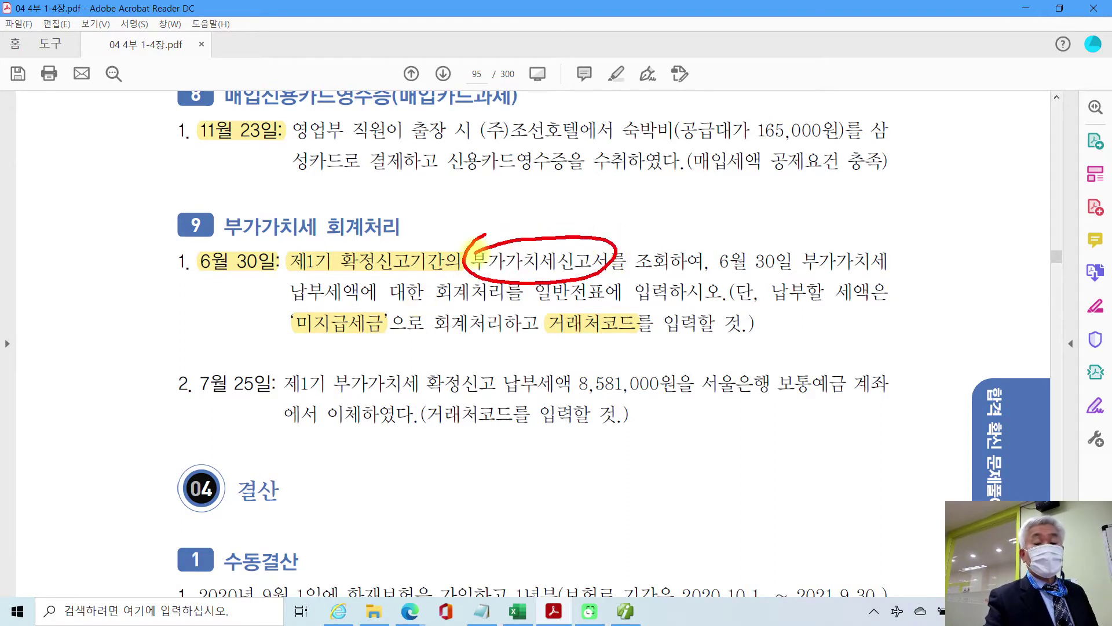
{"action": "mouse_move", "coordinate": [653, 198]}
{"action": "left_mouse_down"}
{"action": "mouse_move", "coordinate": [637, 217]}
{"action": "mouse_move", "coordinate": [660, 215]}
{"action": "mouse_move", "coordinate": [647, 246]}
{"action": "mouse_move", "coordinate": [789, 230]}
{"action": "left_mouse_up"}
{"action": "left_click_drag", "start_coordinate": [838, 188], "coordinate": [834, 216]}
{"action": "left_click_drag", "start_coordinate": [885, 190], "coordinate": [859, 246]}
{"action": "mouse_move", "coordinate": [881, 210]}
{"action": "left_mouse_down"}
{"action": "mouse_move", "coordinate": [895, 229]}
{"action": "mouse_move", "coordinate": [884, 246]}
{"action": "mouse_move", "coordinate": [925, 217]}
{"action": "left_mouse_up"}
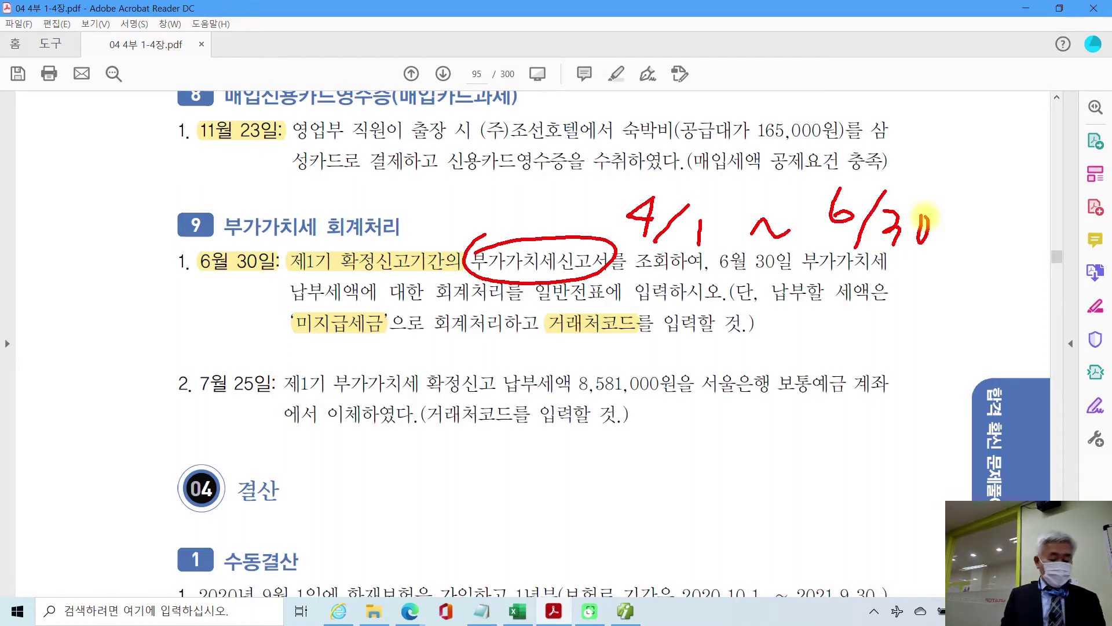
{"action": "key", "text": "Escape"}
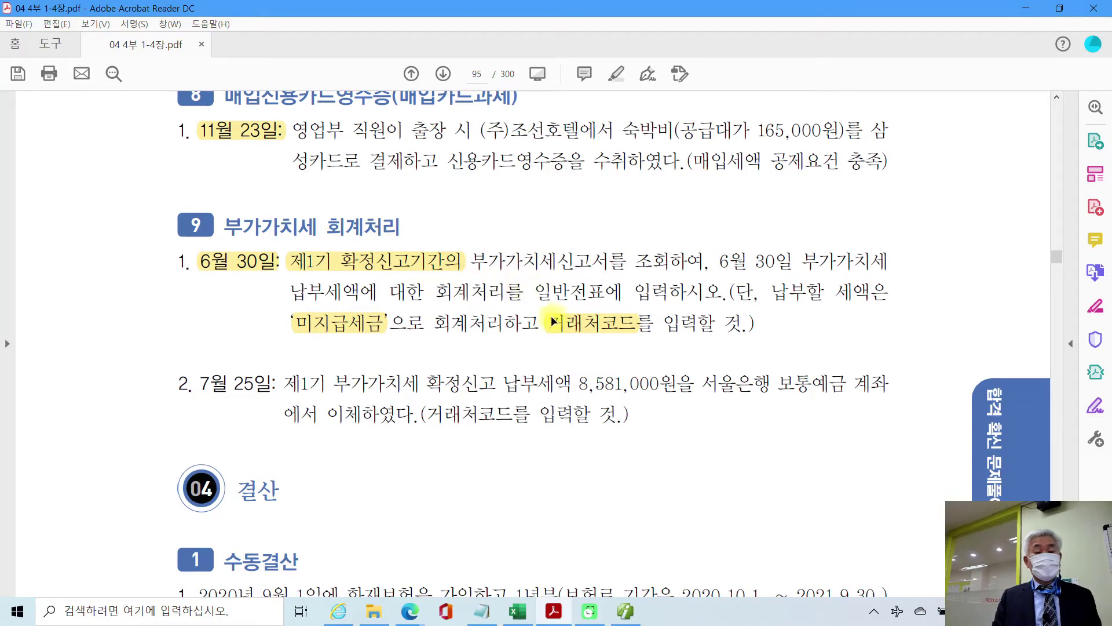
Step: Switch to Smart A and open 부가가치세신고서 from the 부가가치세 I group
{"action": "left_click", "coordinate": [589, 613]}
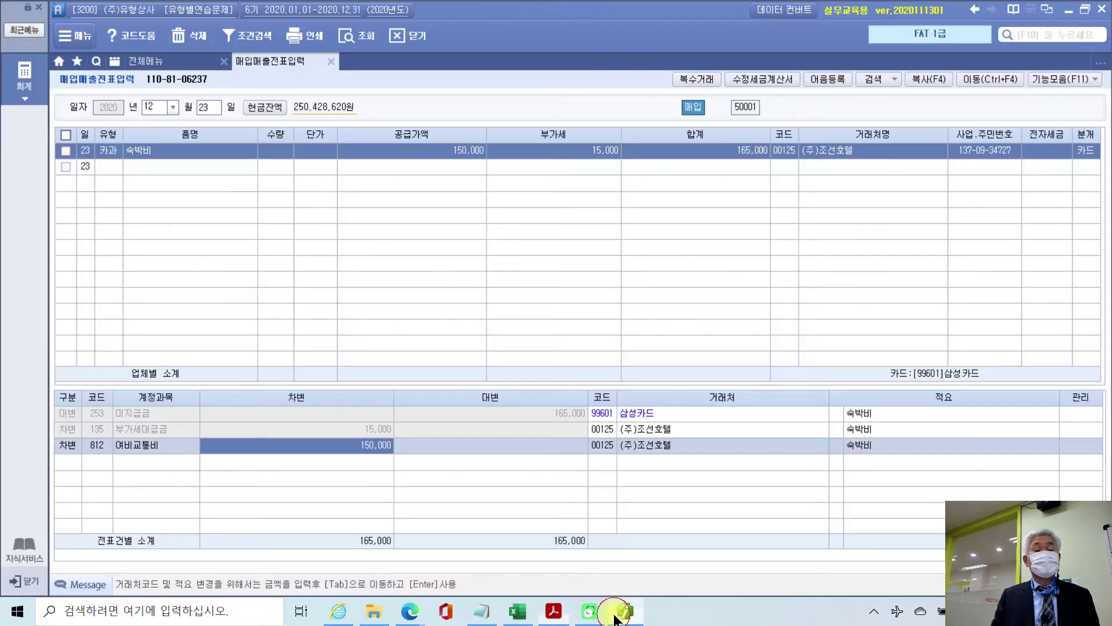
{"action": "left_click", "coordinate": [178, 64]}
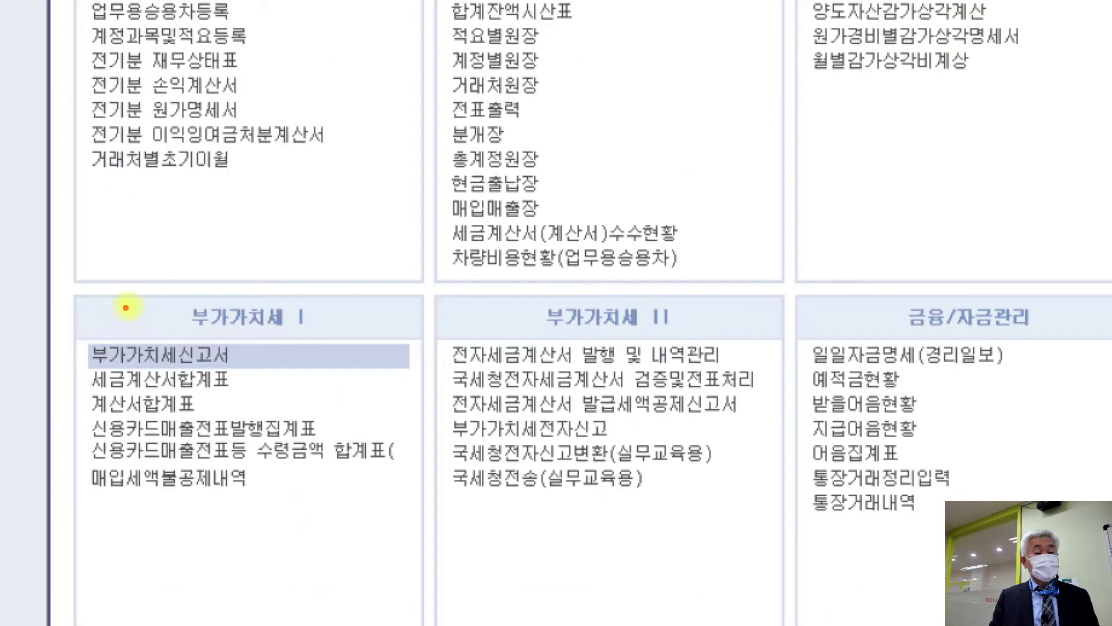
{"action": "left_click_drag", "start_coordinate": [97, 306], "coordinate": [170, 319]}
{"action": "left_click_drag", "start_coordinate": [292, 319], "coordinate": [335, 344]}
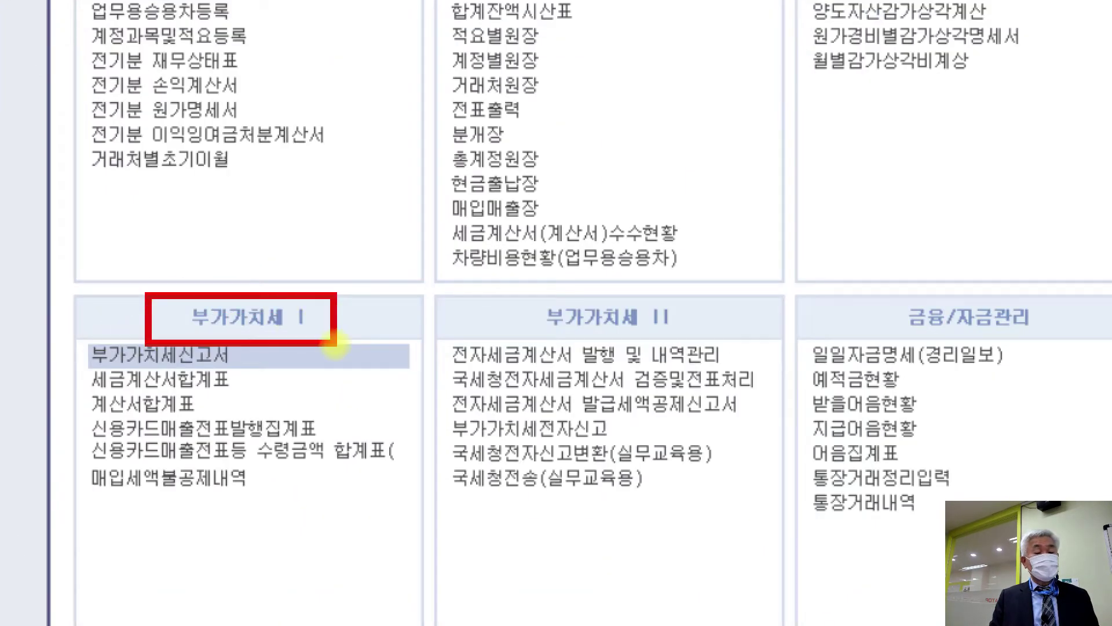
{"action": "left_click_drag", "start_coordinate": [90, 365], "coordinate": [236, 370]}
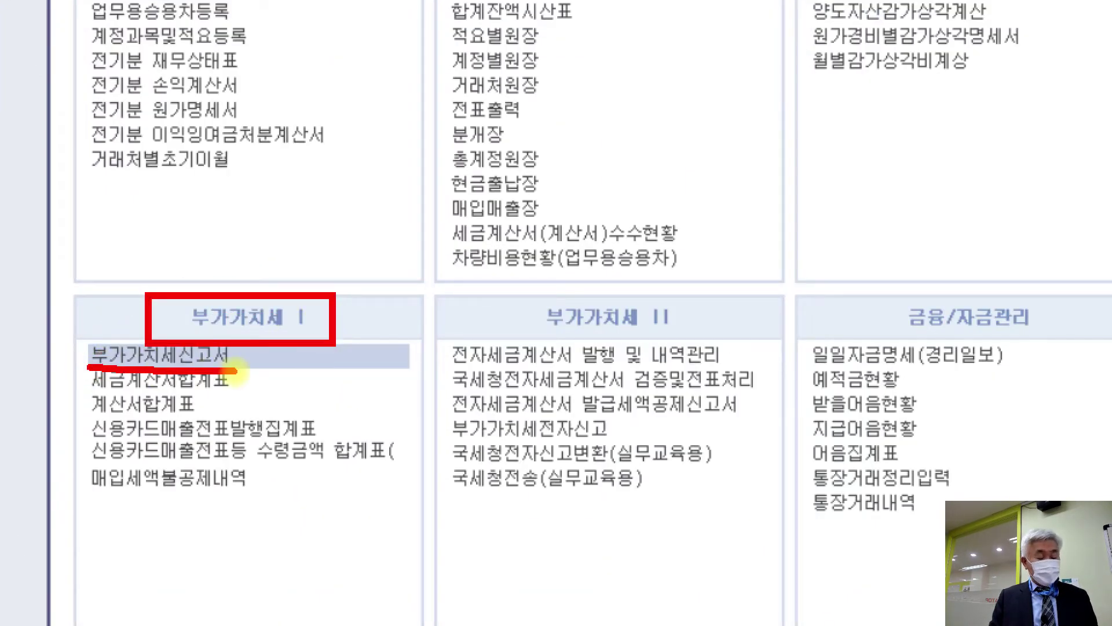
{"action": "left_click", "coordinate": [165, 354]}
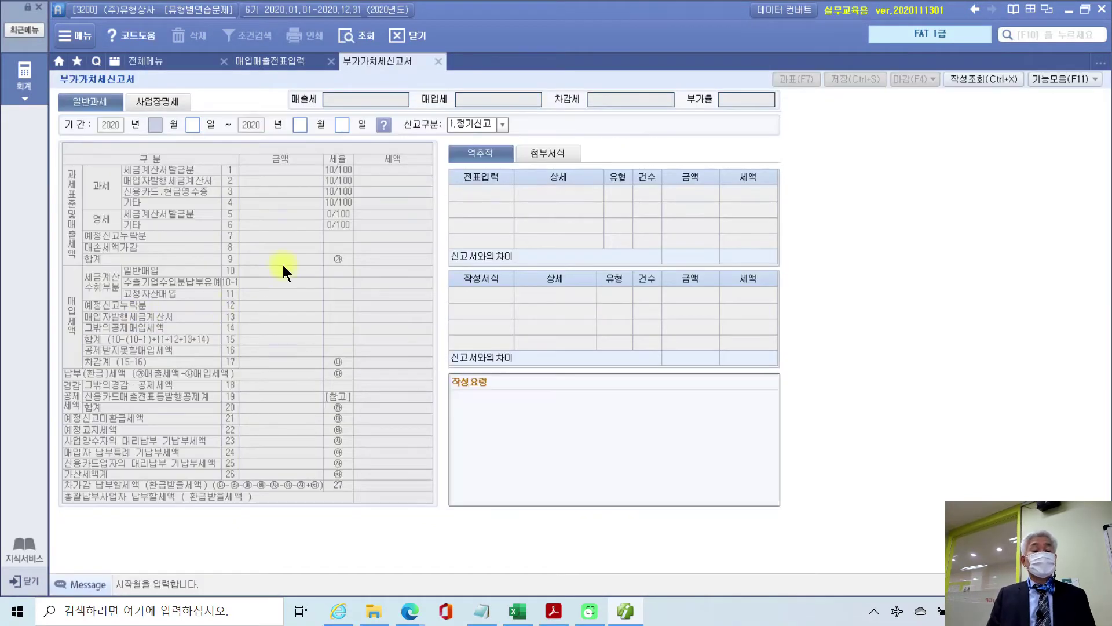
Step: Load the VAT return for 2020-04-01 to 2020-06-30 with the filing type 1.정기신고
{"action": "type", "text": "04"}
{"action": "key", "text": "Return"}
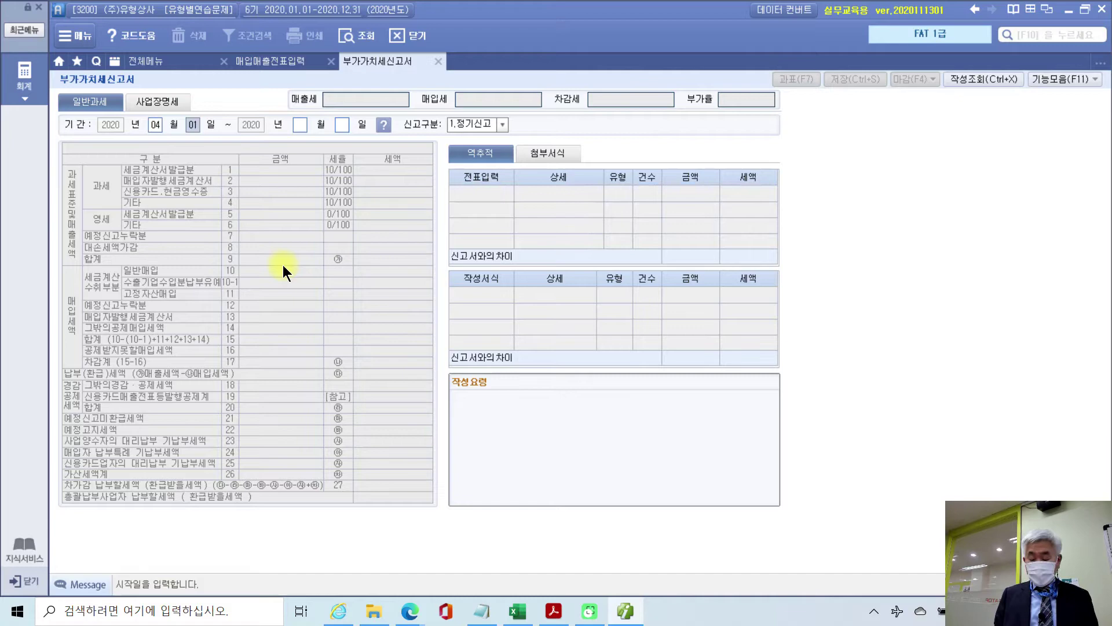
{"action": "key", "text": "Return"}
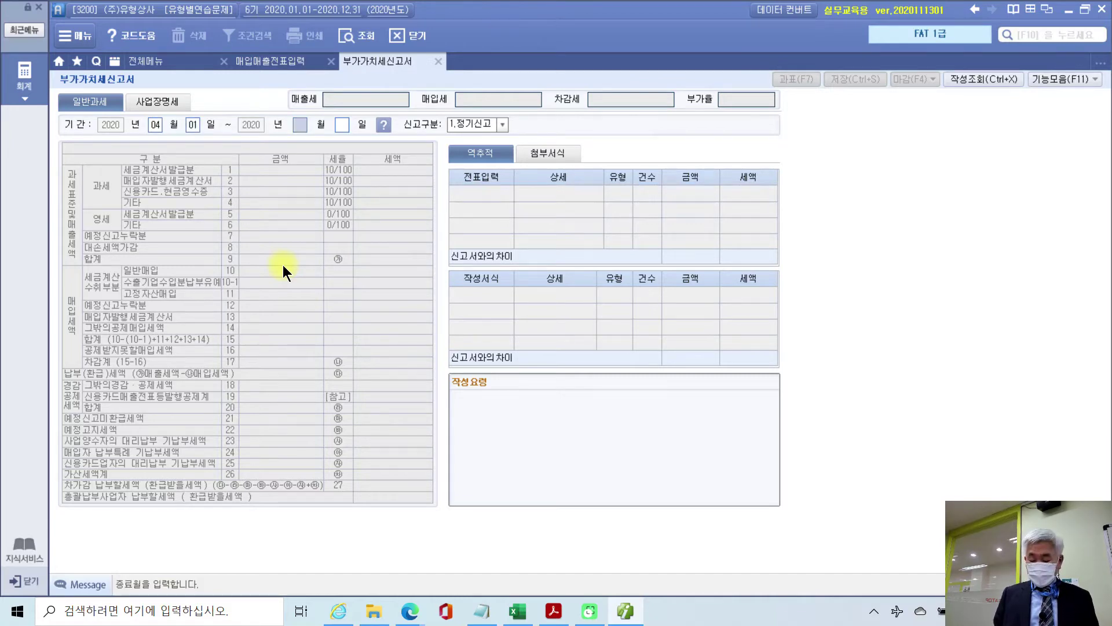
{"action": "type", "text": "06"}
{"action": "key", "text": "Return"}
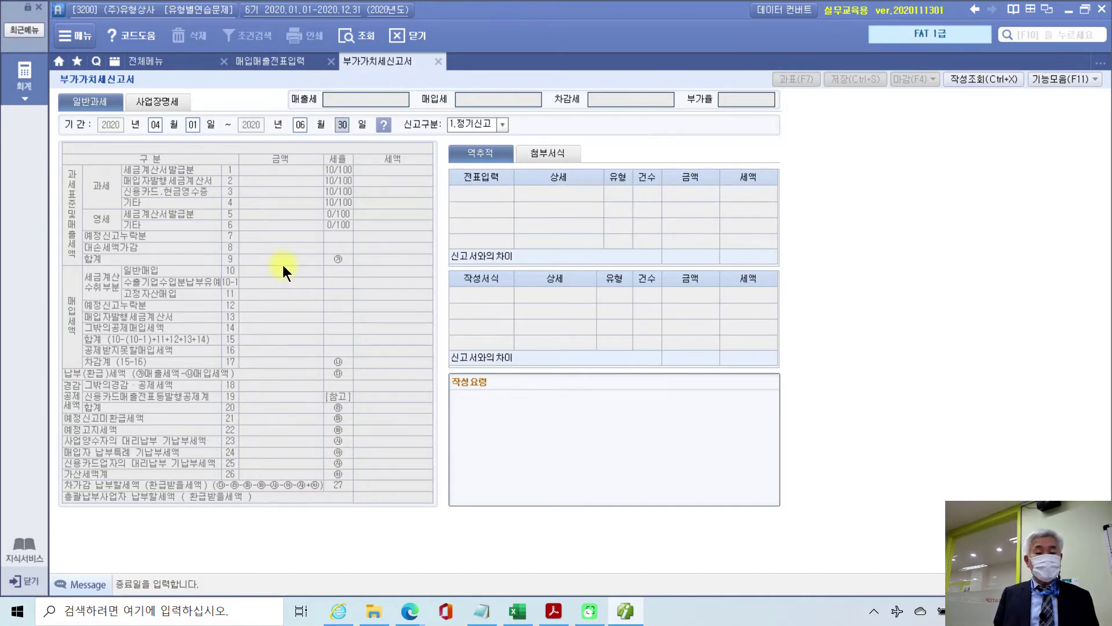
{"action": "key", "text": "Return"}
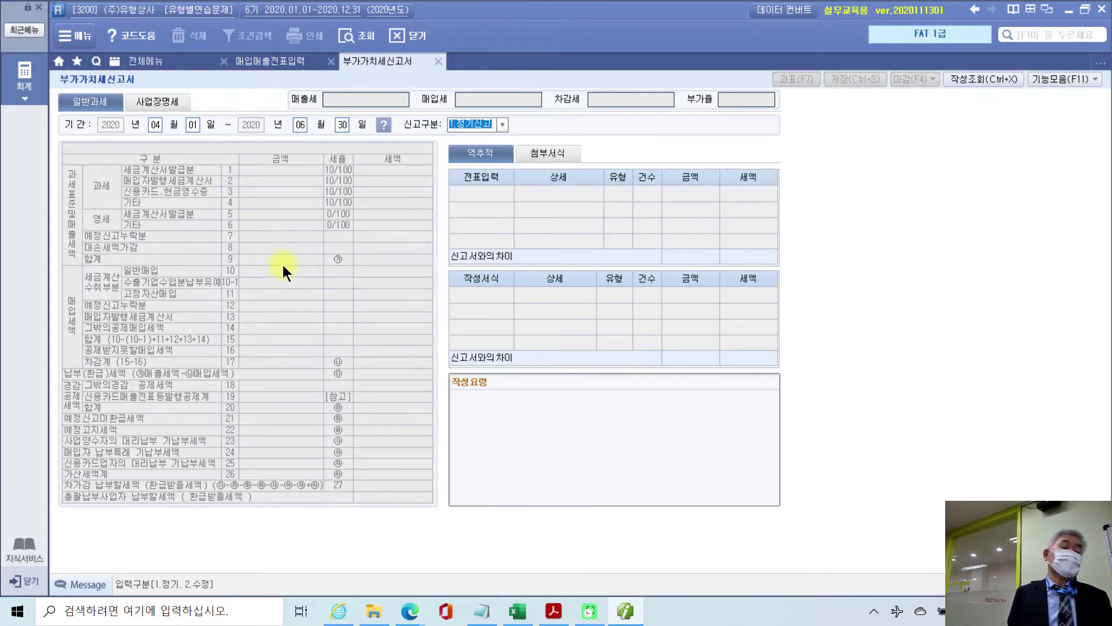
{"action": "key", "text": "Return"}
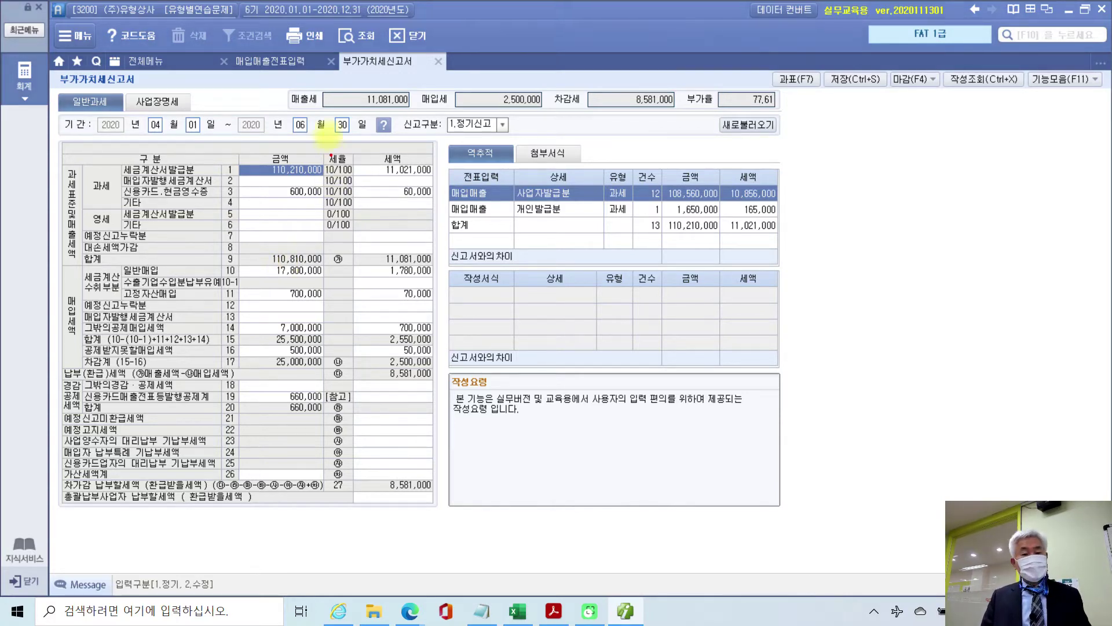
Step: Examine the 매출세, 매입세 and 차감세 amounts of the VAT return for the 미지급세금 entry
{"action": "left_click_drag", "start_coordinate": [284, 79], "coordinate": [421, 122]}
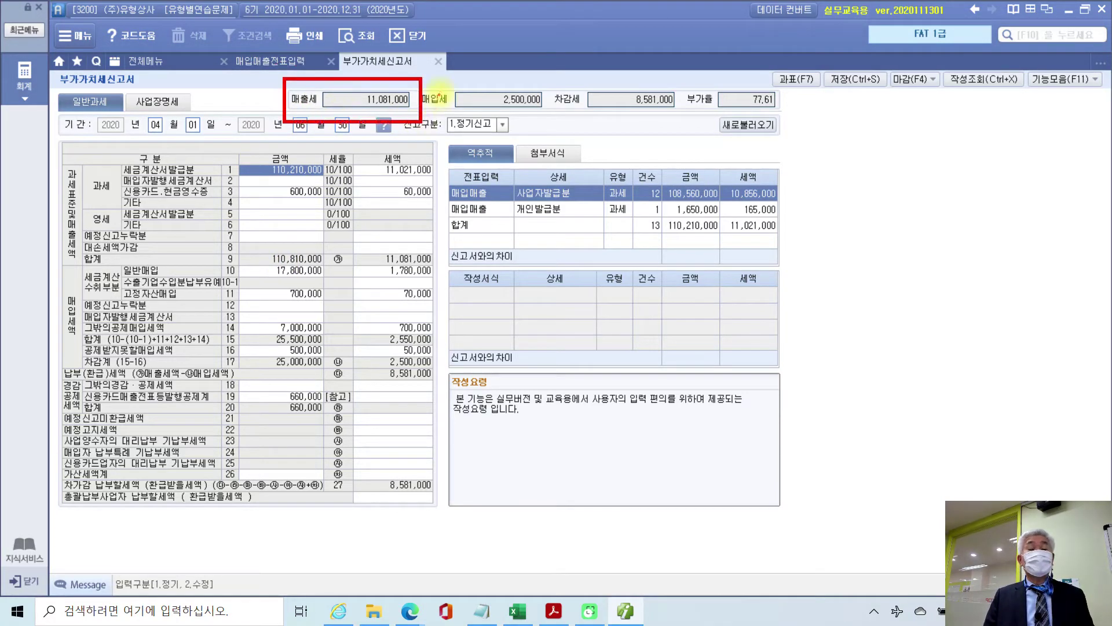
{"action": "mouse_move", "coordinate": [440, 78]}
{"action": "left_mouse_down"}
{"action": "mouse_move", "coordinate": [516, 124]}
{"action": "mouse_move", "coordinate": [544, 124]}
{"action": "left_mouse_up"}
{"action": "mouse_move", "coordinate": [572, 79]}
{"action": "left_mouse_down"}
{"action": "mouse_move", "coordinate": [607, 110]}
{"action": "mouse_move", "coordinate": [701, 138]}
{"action": "left_mouse_up"}
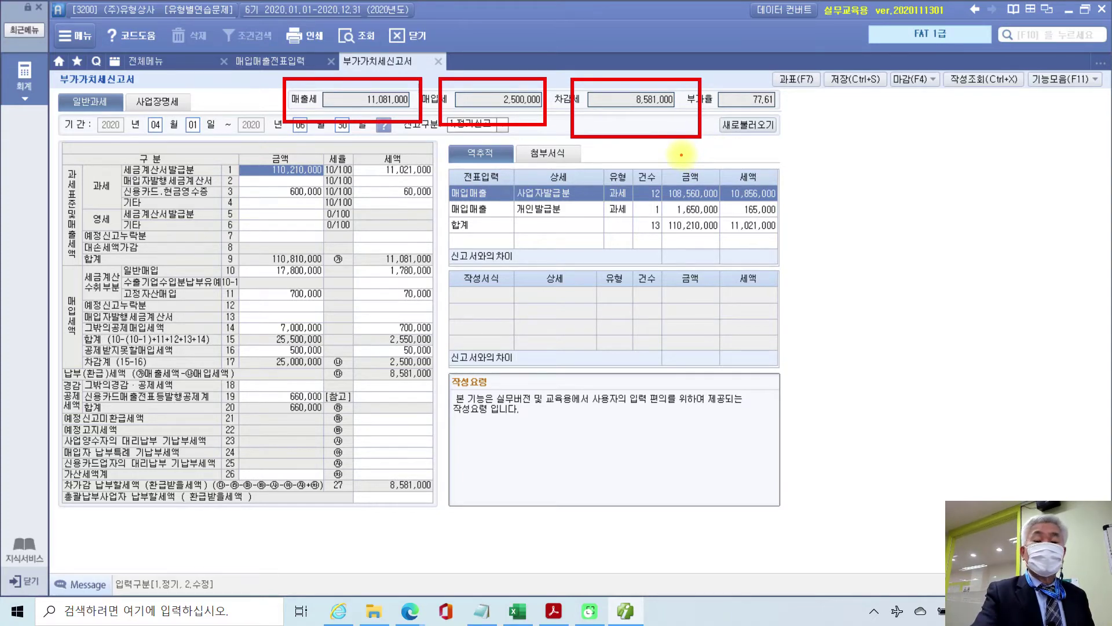
{"action": "left_click_drag", "start_coordinate": [651, 133], "coordinate": [760, 232]}
{"action": "mouse_move", "coordinate": [644, 162]}
{"action": "left_mouse_down"}
{"action": "mouse_move", "coordinate": [651, 134]}
{"action": "mouse_move", "coordinate": [661, 145]}
{"action": "left_mouse_up"}
{"action": "mouse_move", "coordinate": [785, 202]}
{"action": "left_mouse_down"}
{"action": "mouse_move", "coordinate": [788, 247]}
{"action": "mouse_move", "coordinate": [811, 242]}
{"action": "left_mouse_up"}
{"action": "mouse_move", "coordinate": [827, 201]}
{"action": "left_mouse_down"}
{"action": "mouse_move", "coordinate": [828, 259]}
{"action": "mouse_move", "coordinate": [858, 242]}
{"action": "left_mouse_up"}
{"action": "mouse_move", "coordinate": [874, 197]}
{"action": "left_mouse_down"}
{"action": "mouse_move", "coordinate": [876, 269]}
{"action": "mouse_move", "coordinate": [930, 220]}
{"action": "mouse_move", "coordinate": [944, 229]}
{"action": "mouse_move", "coordinate": [929, 249]}
{"action": "mouse_move", "coordinate": [992, 241]}
{"action": "mouse_move", "coordinate": [1017, 216]}
{"action": "mouse_move", "coordinate": [1040, 226]}
{"action": "mouse_move", "coordinate": [1029, 283]}
{"action": "mouse_move", "coordinate": [1071, 279]}
{"action": "left_mouse_up"}
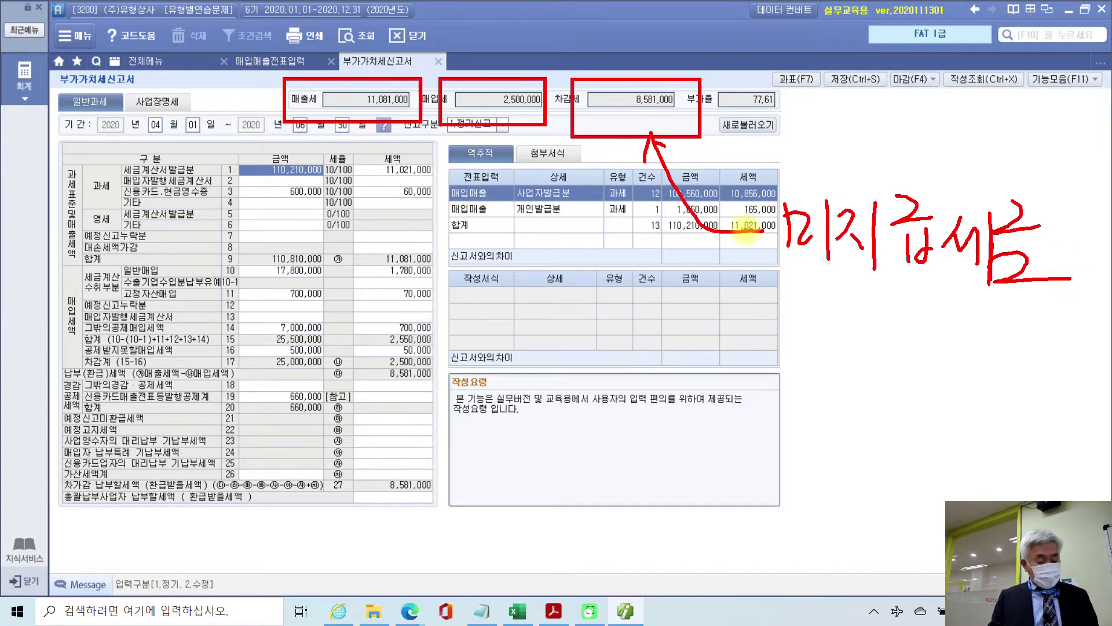
{"action": "key", "text": "Escape"}
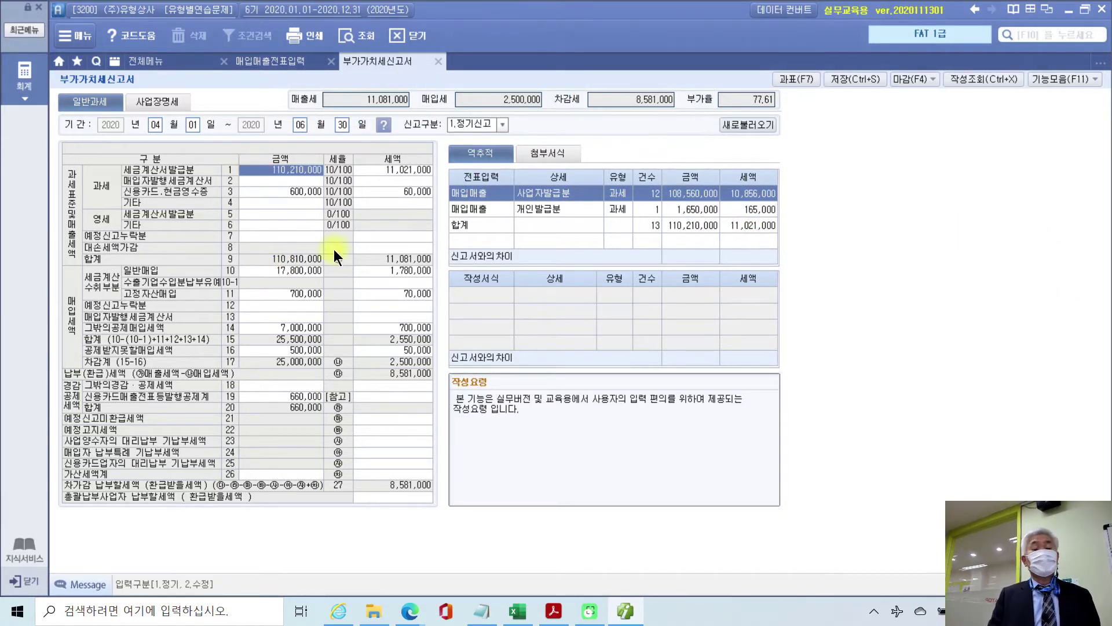
{"action": "left_click", "coordinate": [355, 100]}
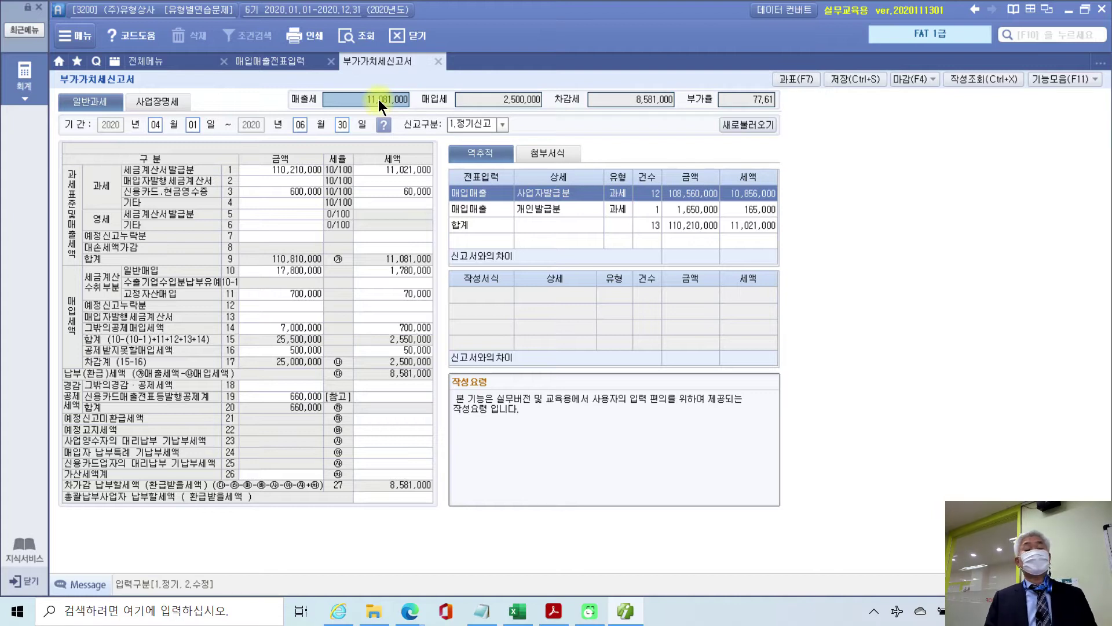
Step: Open 일반전표입력 and set the voucher date to June 30 (06월 30일)
{"action": "left_click", "coordinate": [164, 60]}
{"action": "left_click", "coordinate": [282, 127]}
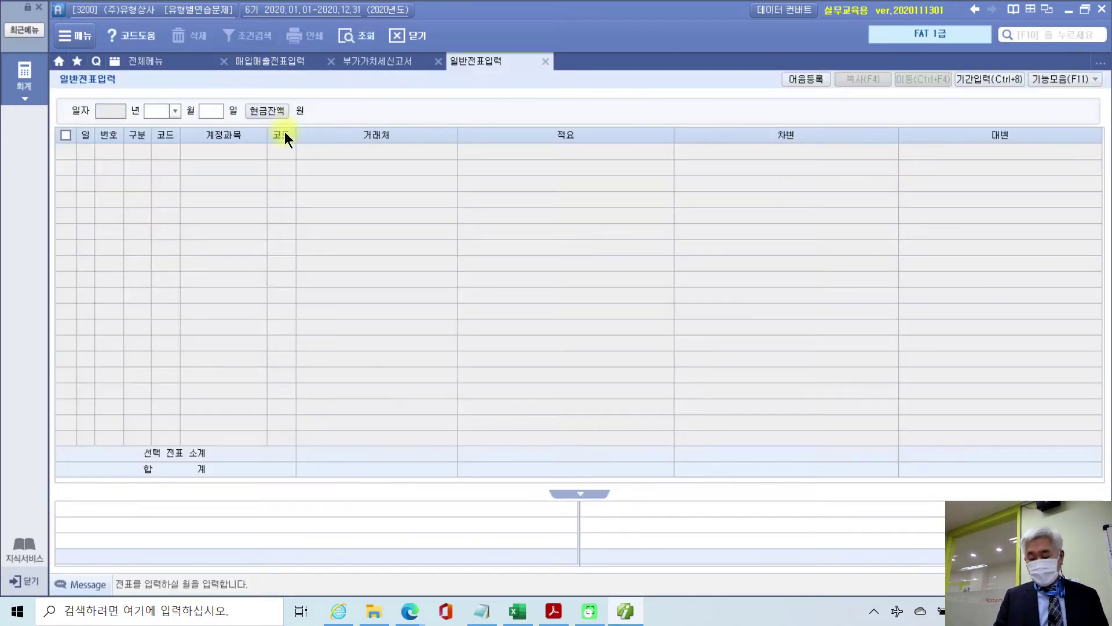
{"action": "type", "text": "06"}
{"action": "key", "text": "Return"}
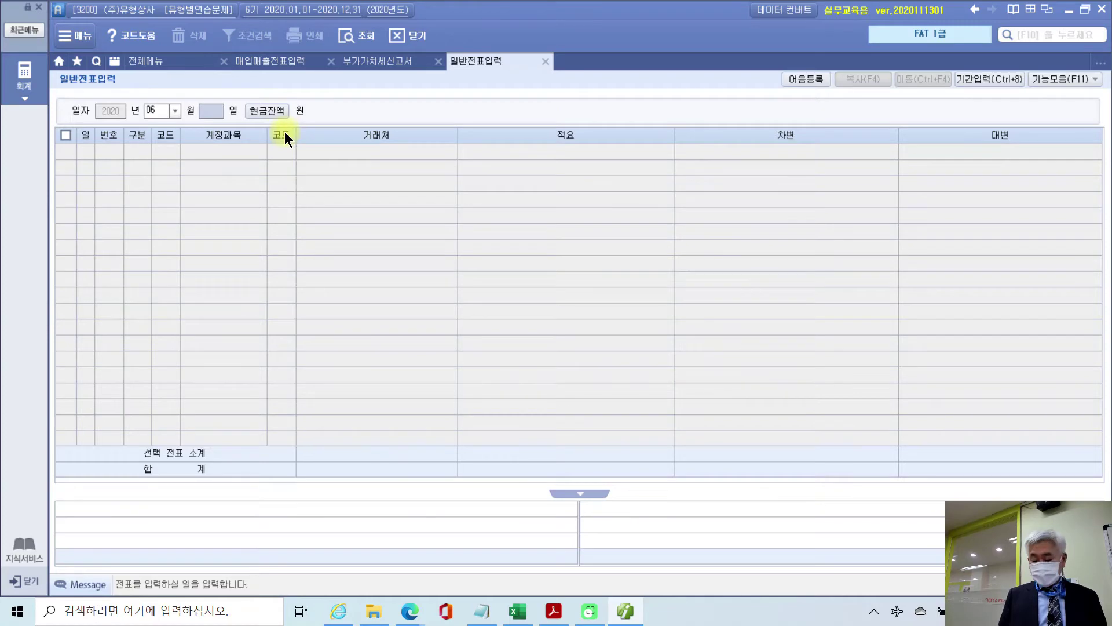
{"action": "type", "text": "30"}
{"action": "key", "text": "Return"}
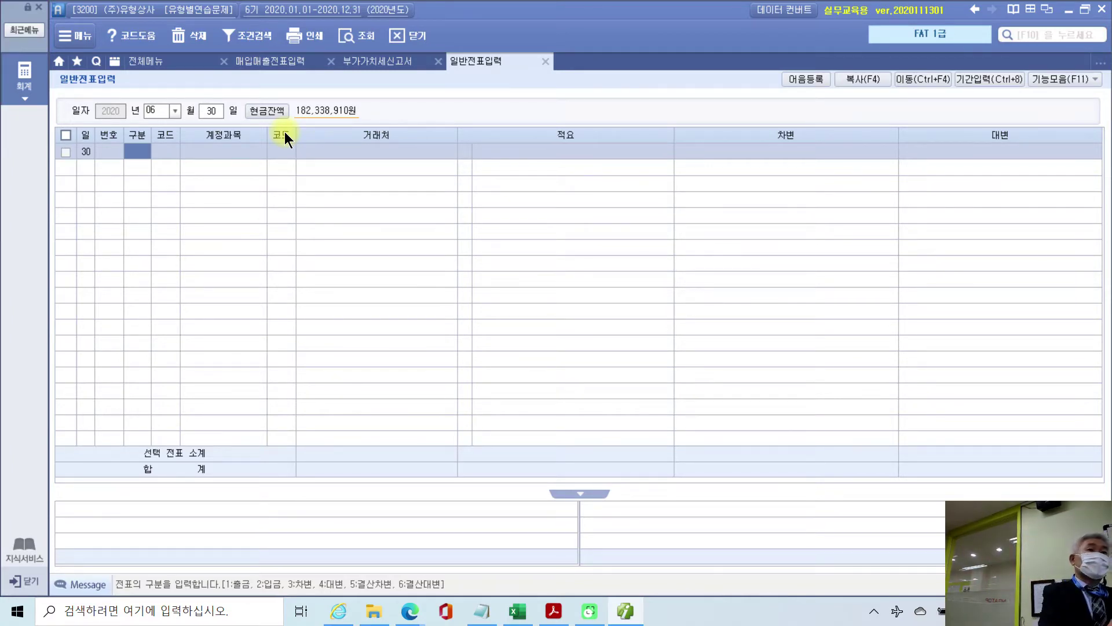
Step: Start a debit line (3, 차변) and look up 예수 to assign account 255 부가세예수금
{"action": "type", "text": "3"}
{"action": "key", "text": "Return"}
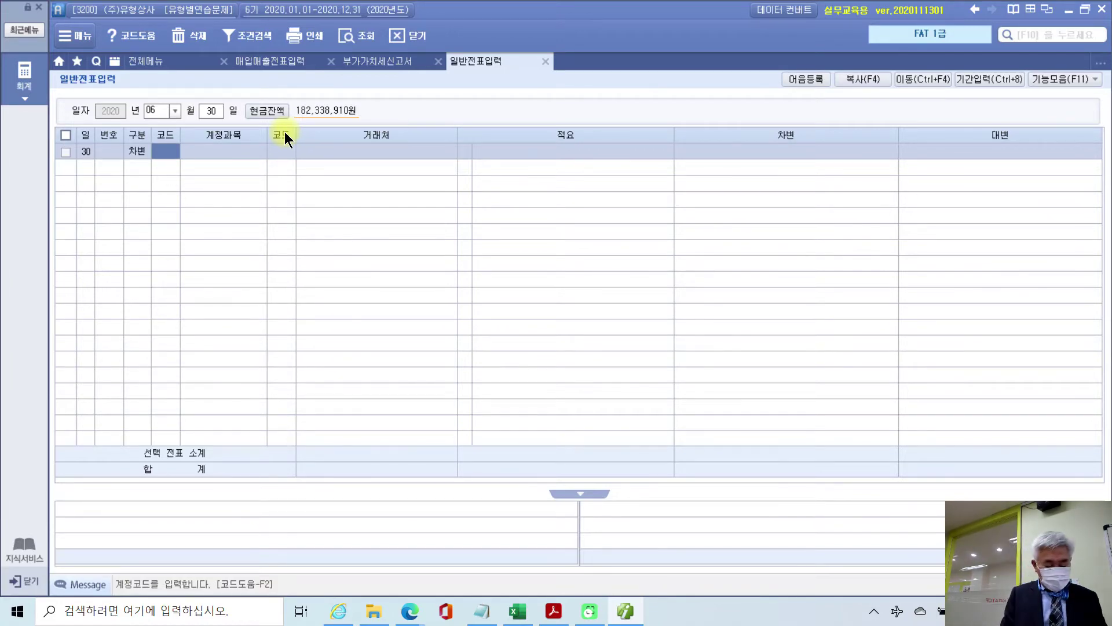
{"action": "type", "text": "예수"}
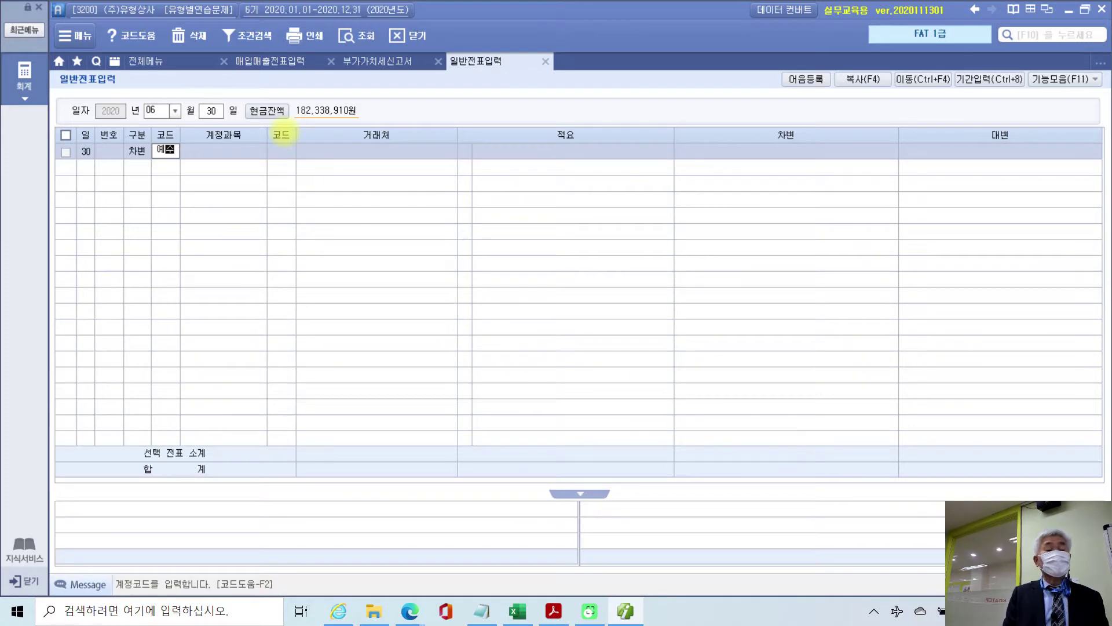
{"action": "key", "text": "Return"}
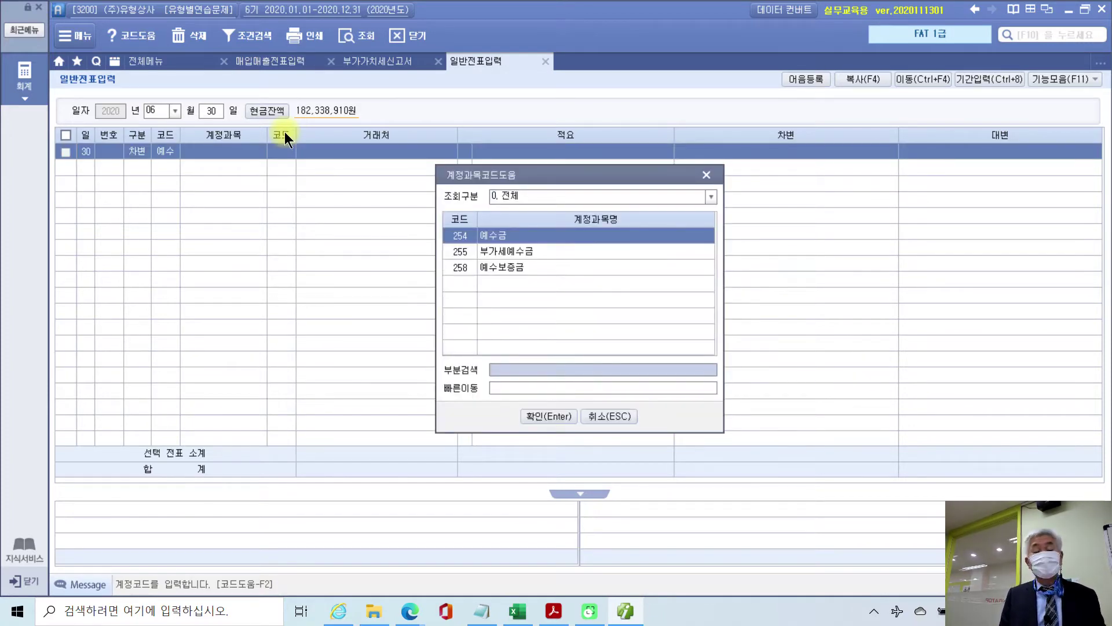
{"action": "key", "text": "Down"}
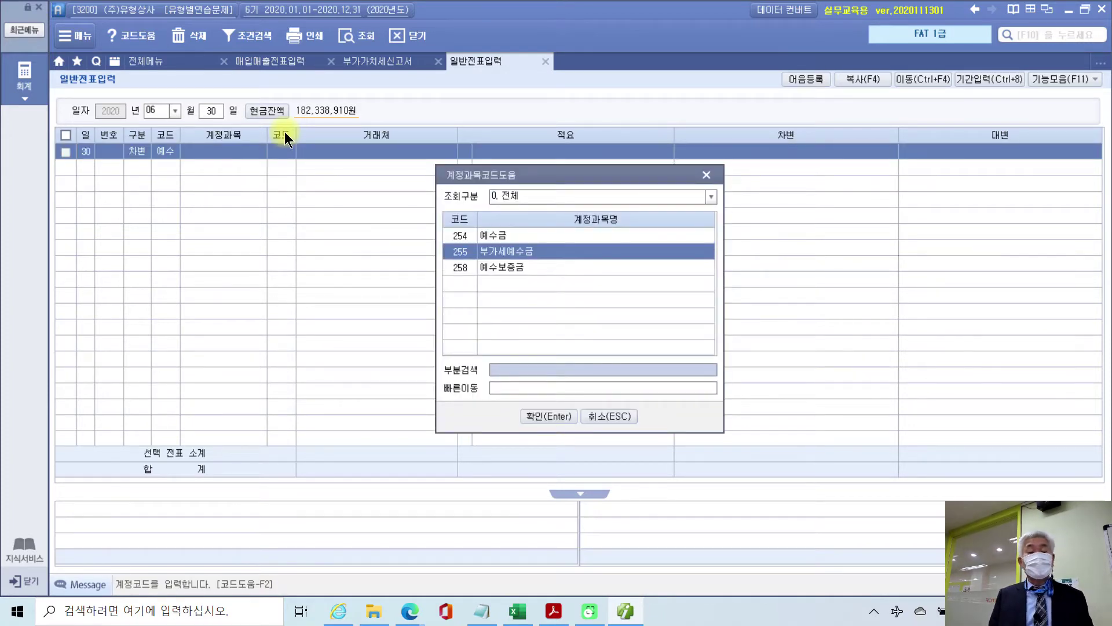
{"action": "key", "text": "Return"}
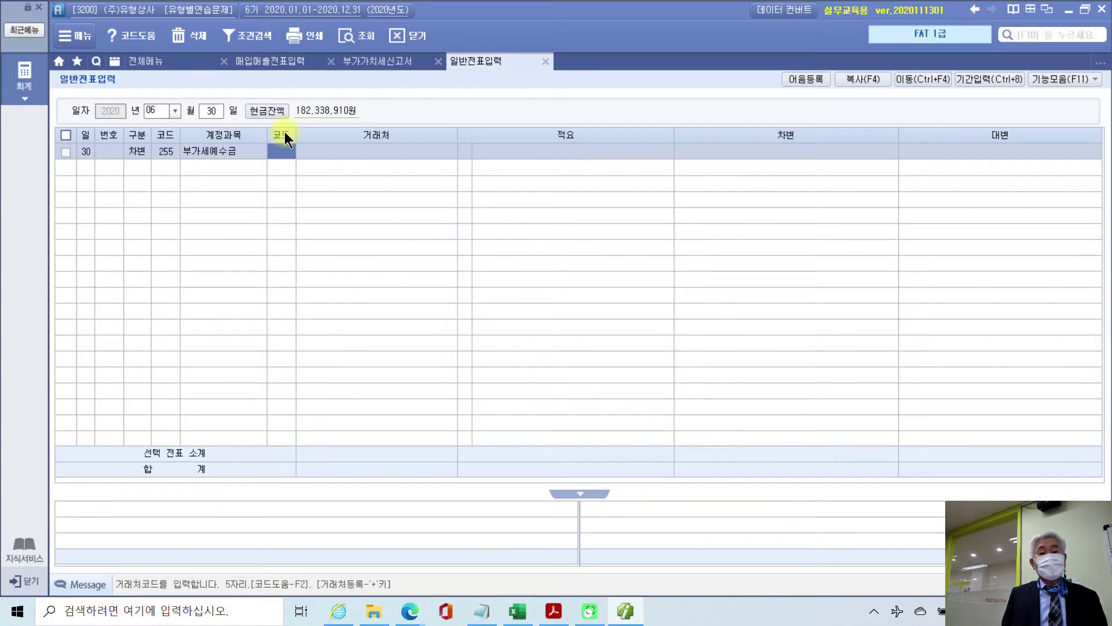
Step: Leave the 부가세예수금 line's partner and description blank and enter a debit amount of 11,081,000
{"action": "key", "text": "Return"}
{"action": "key", "text": "Return"}
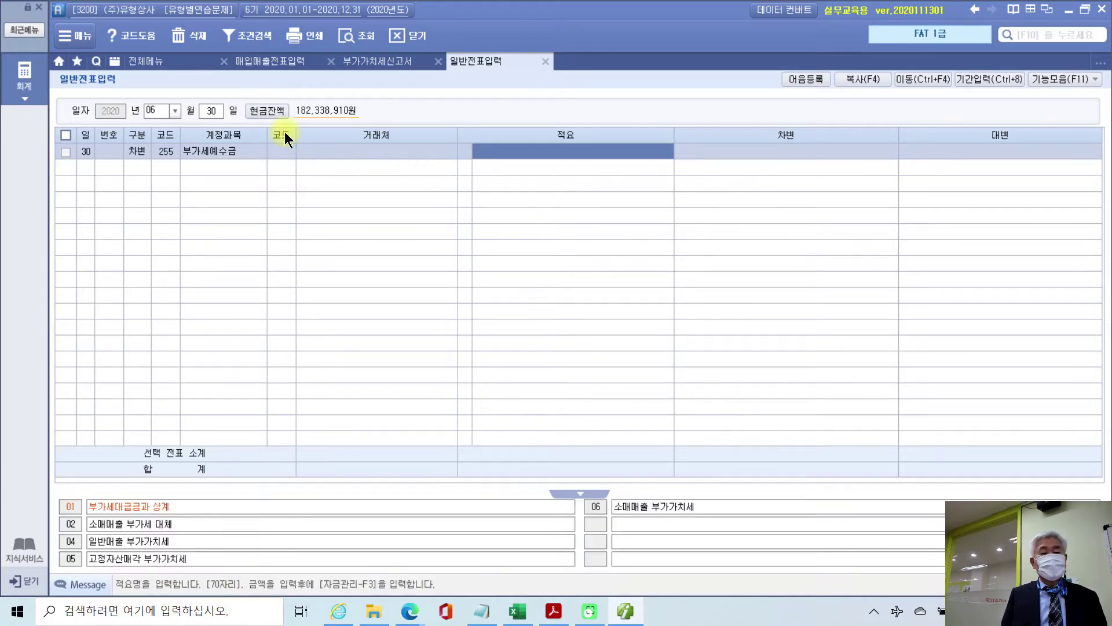
{"action": "key", "text": "Return"}
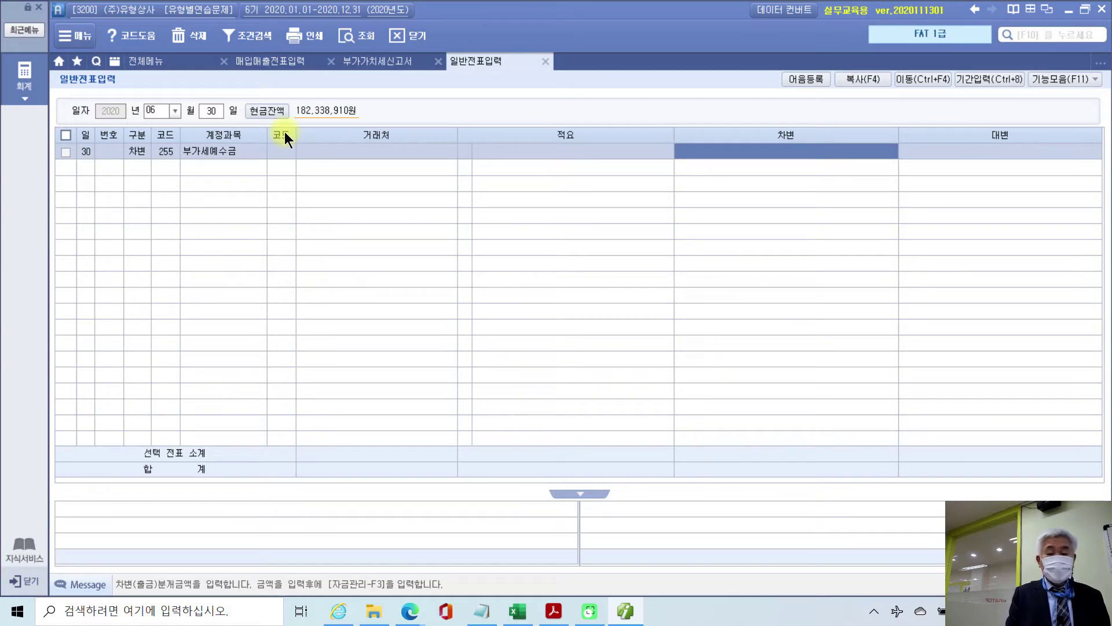
{"action": "type", "text": "11081000"}
{"action": "key", "text": "Return"}
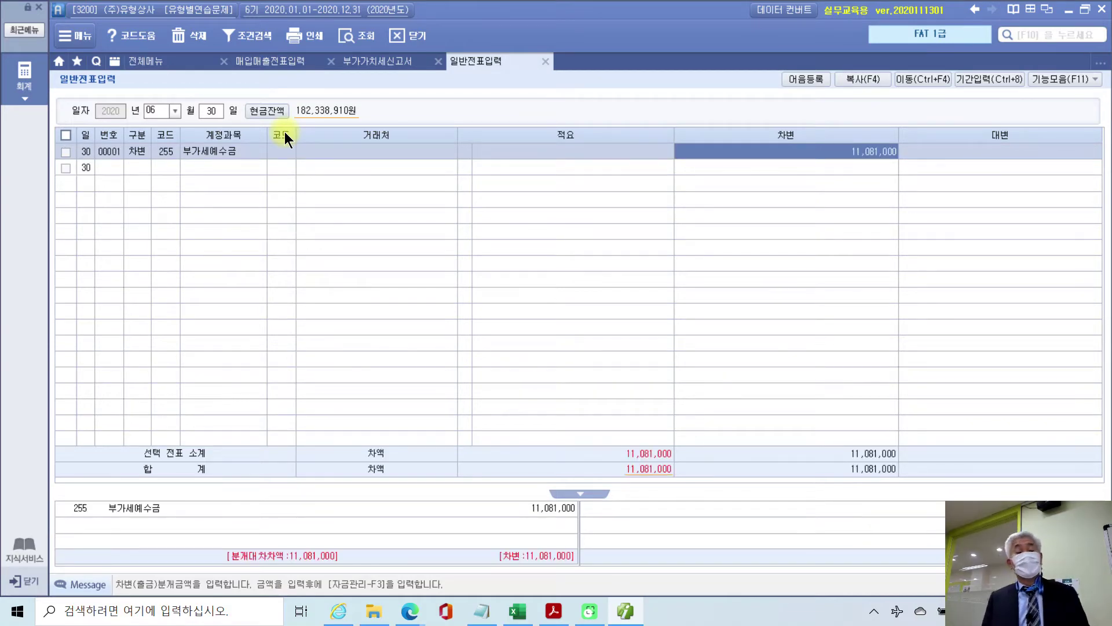
Step: Start a credit line (4, 대변) in the June 30 voucher with account 135 부가세대급금
{"action": "key", "text": "Return"}
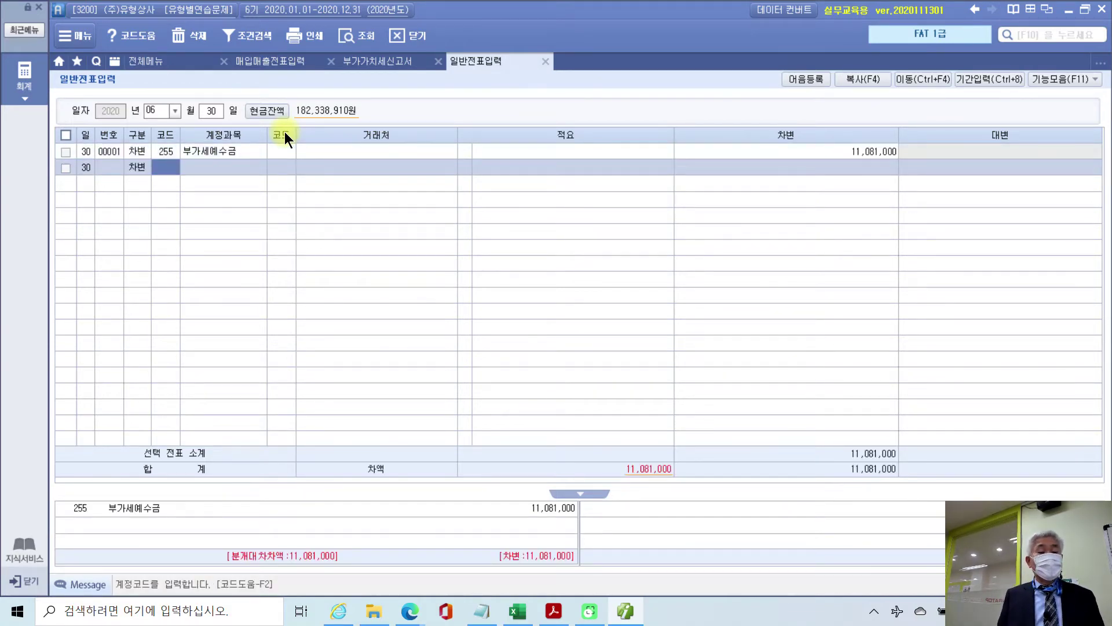
{"action": "key", "text": "Left"}
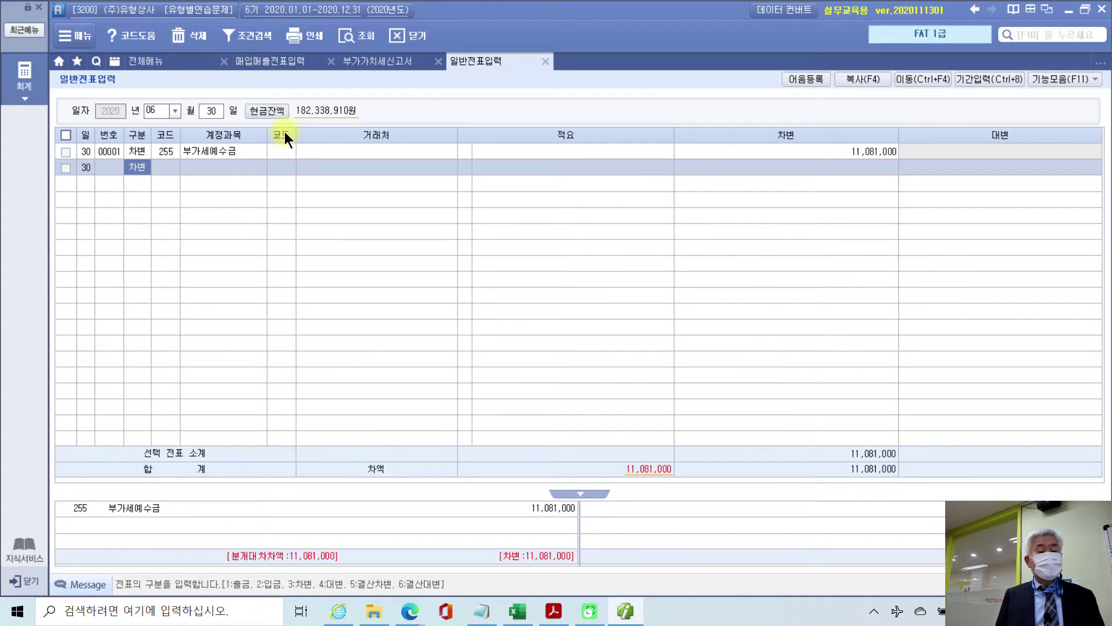
{"action": "type", "text": "4"}
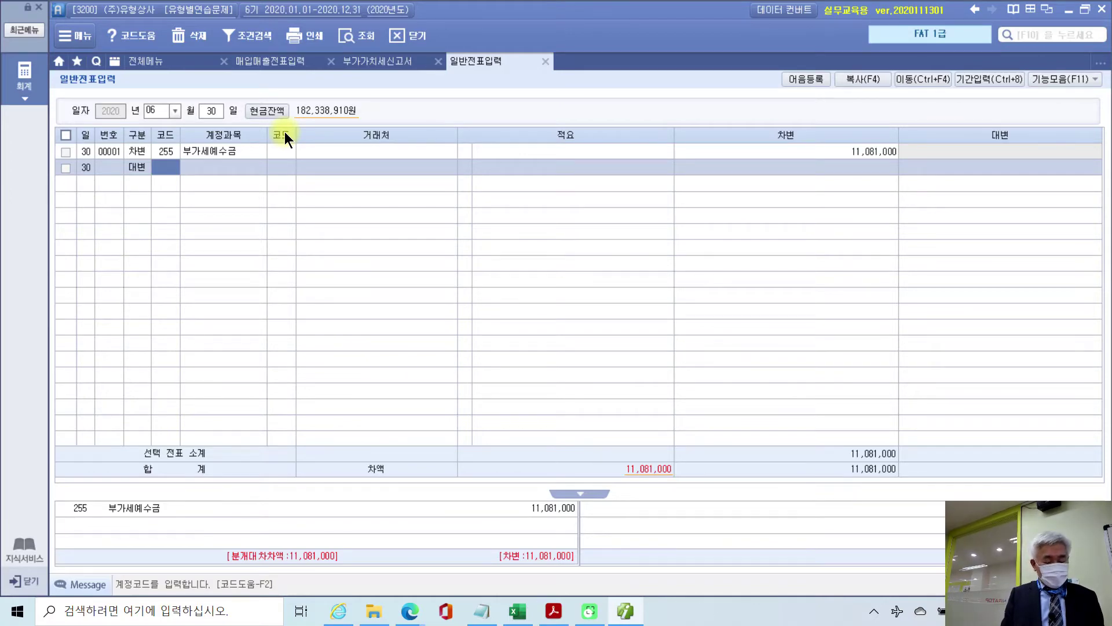
{"action": "type", "text": "135"}
{"action": "key", "text": "Return"}
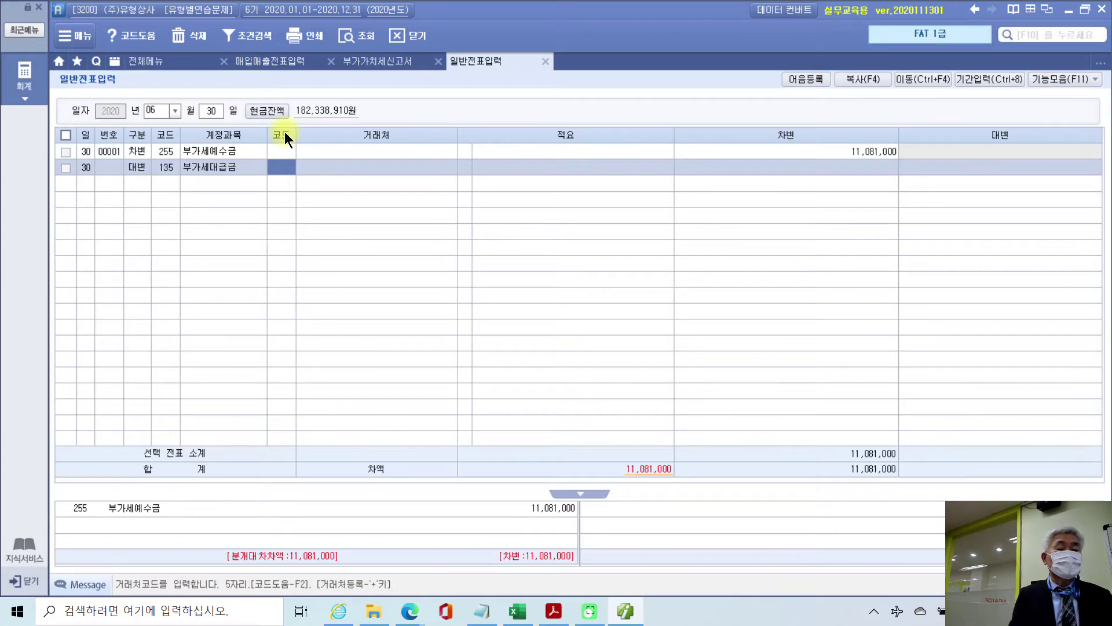
Step: Leave the 부가세대급금 line's partner and description blank, check 매입세 in the VAT return, and enter a credit amount of 2,500,000
{"action": "key", "text": "Return"}
{"action": "key", "text": "Return"}
{"action": "key", "text": "Return"}
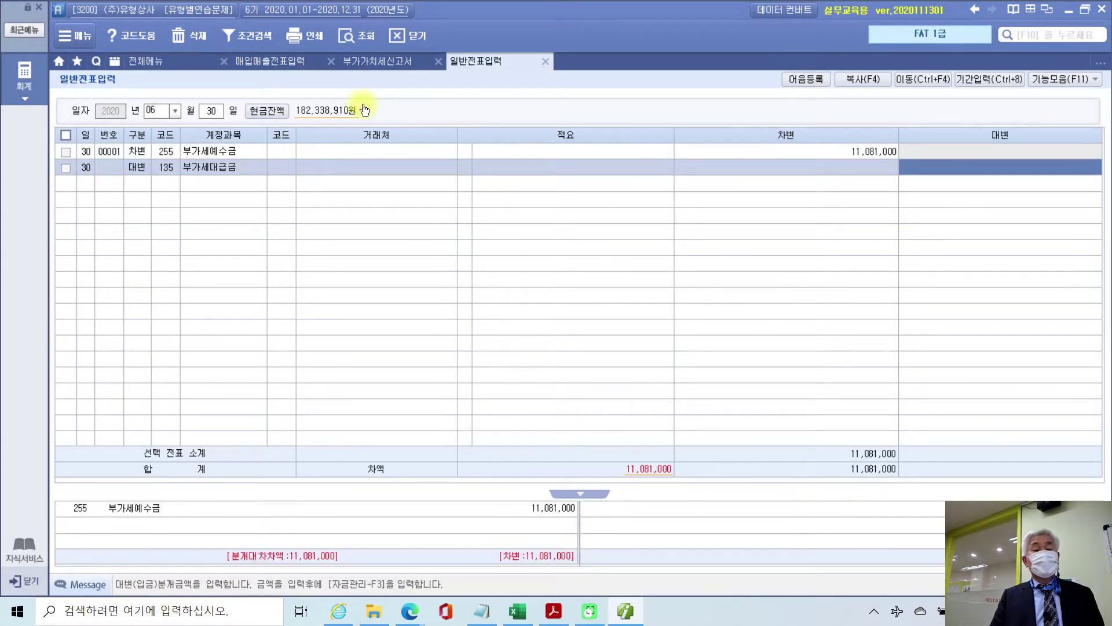
{"action": "left_click", "coordinate": [369, 60]}
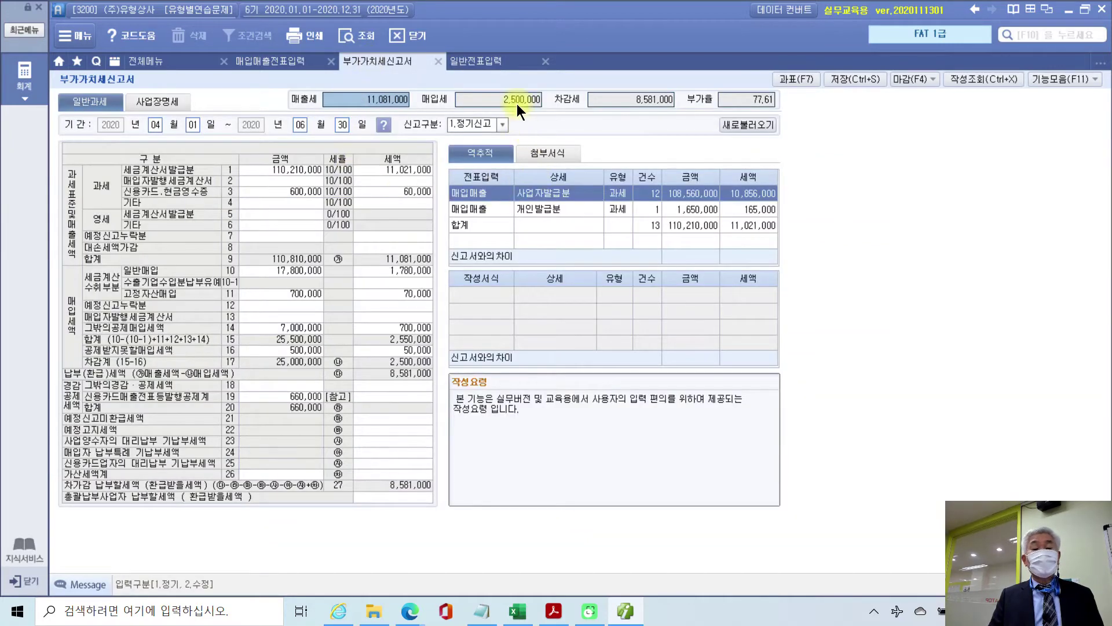
{"action": "left_click", "coordinate": [515, 102]}
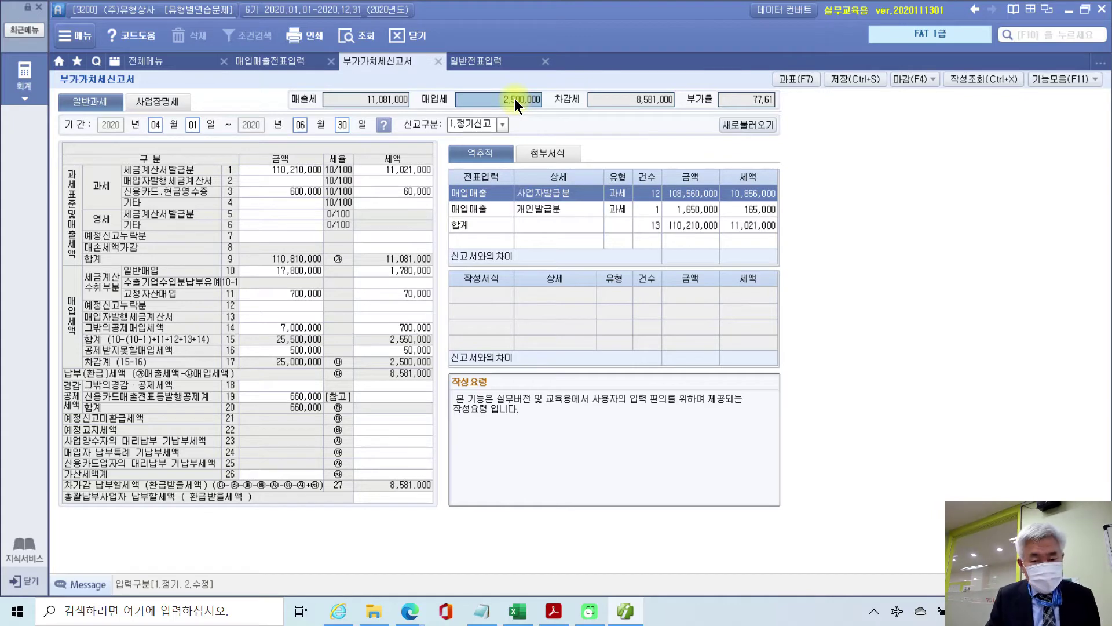
{"action": "left_click", "coordinate": [469, 61]}
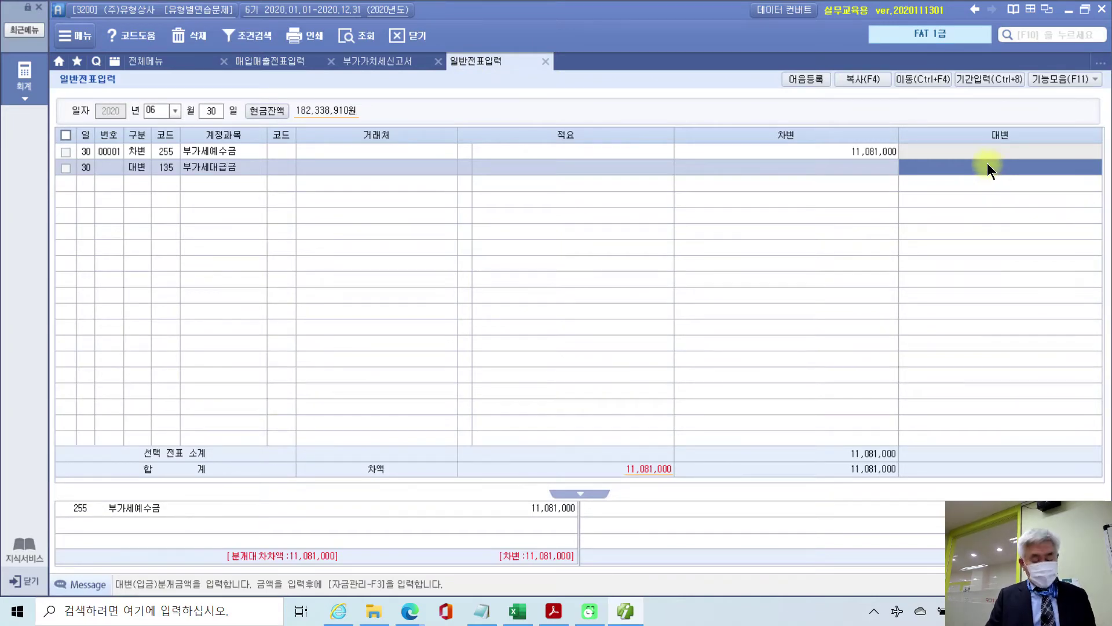
{"action": "type", "text": "2500000"}
{"action": "key", "text": "Return"}
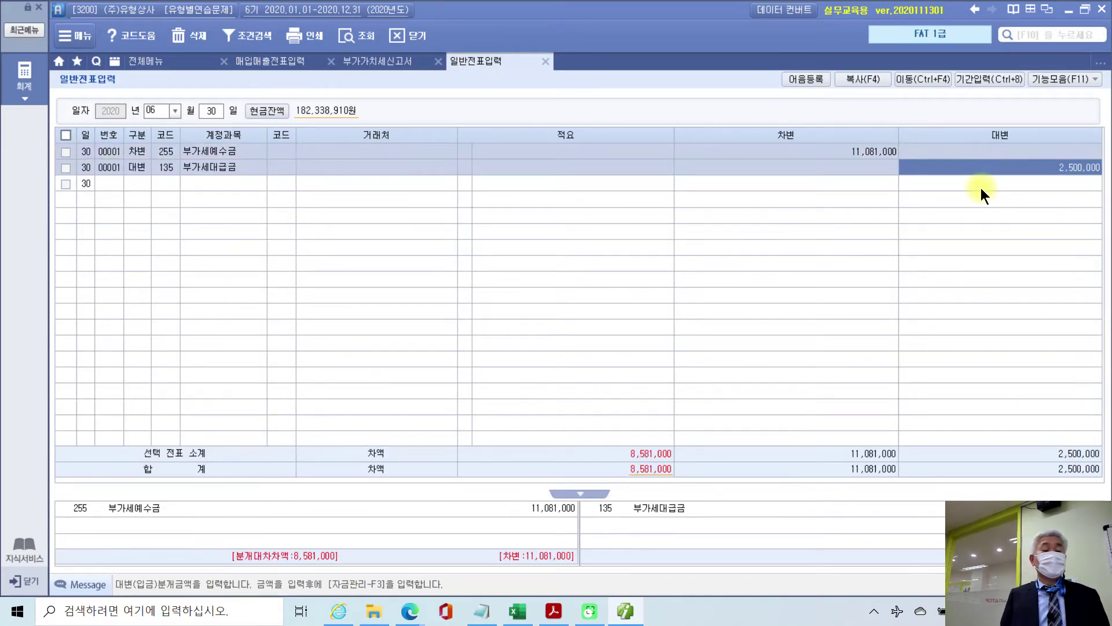
Step: Start another credit line (4, 대변) and look up 미지 to assign account 261 미지급세금
{"action": "key", "text": "Return"}
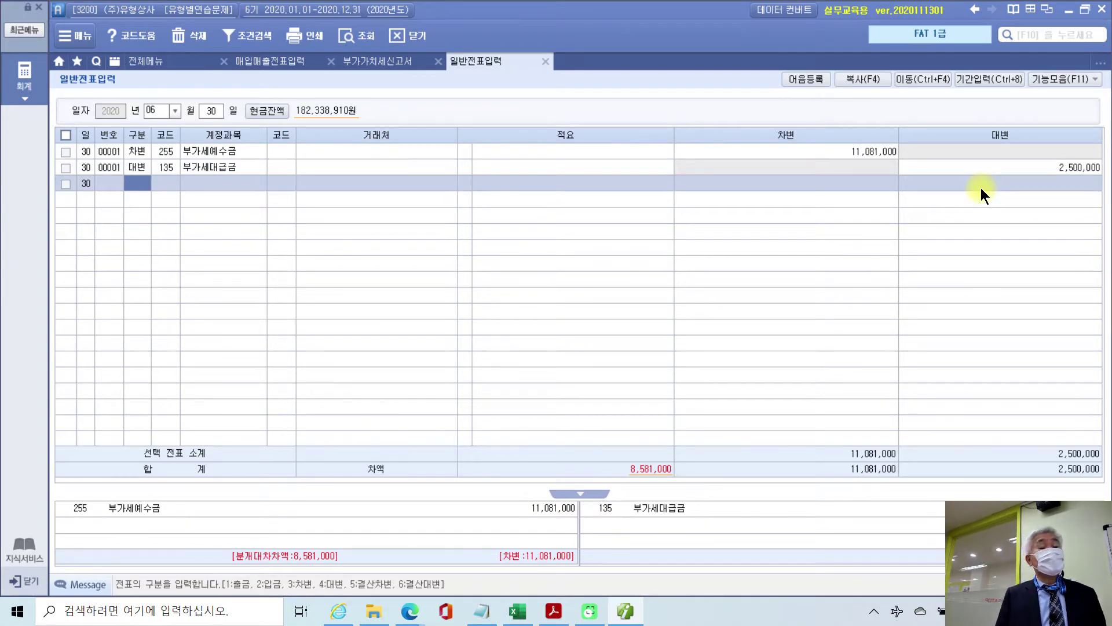
{"action": "type", "text": "4"}
{"action": "key", "text": "Return"}
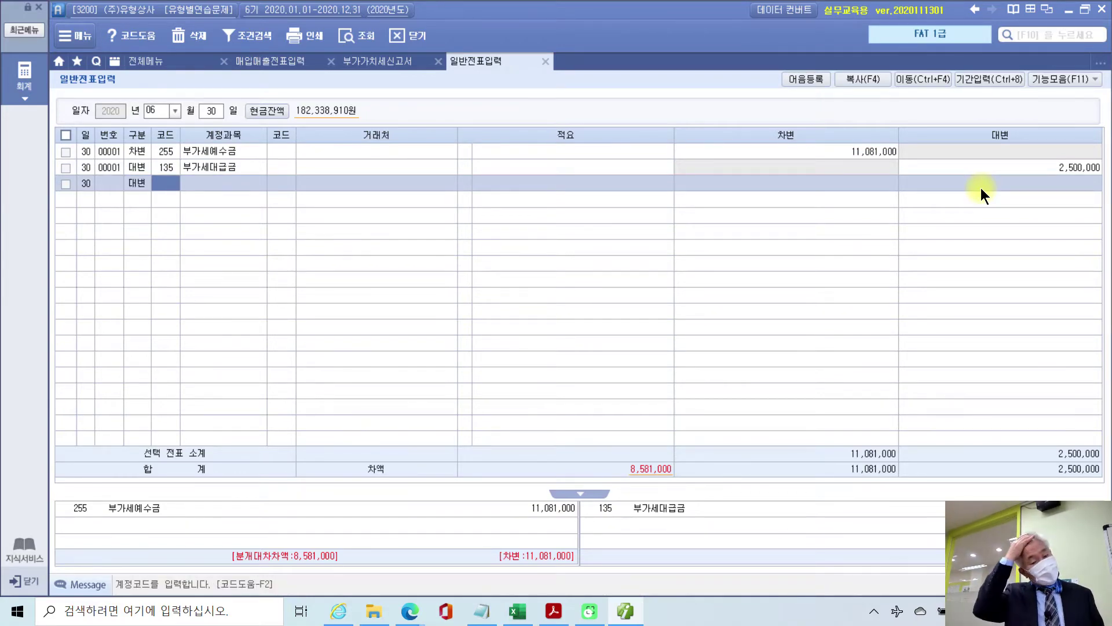
{"action": "type", "text": "미지"}
{"action": "key", "text": "Return"}
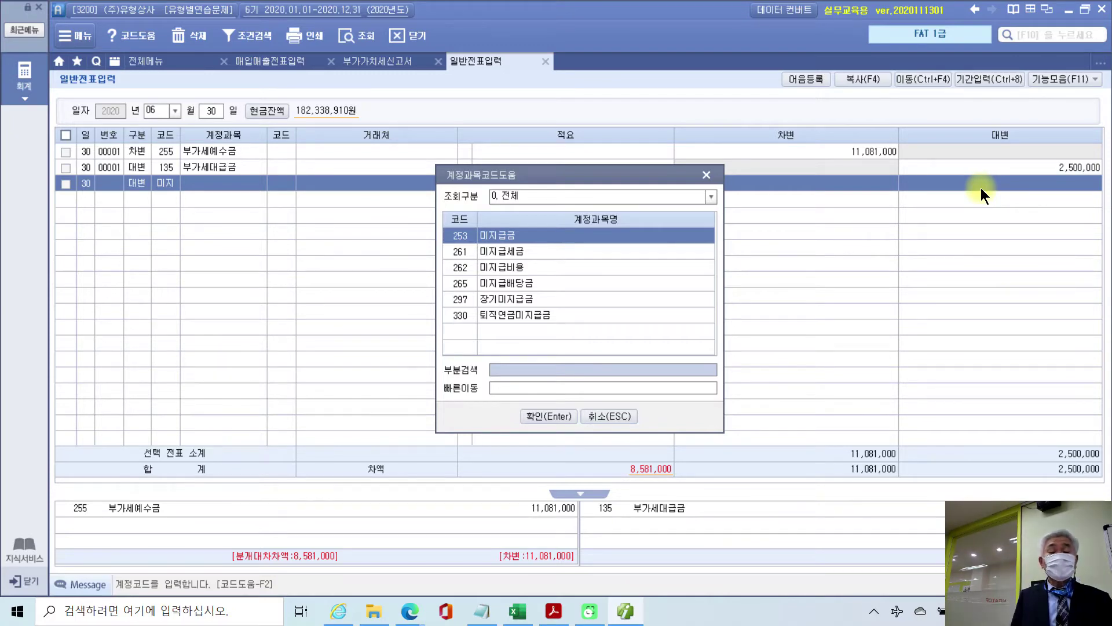
{"action": "key", "text": "Down"}
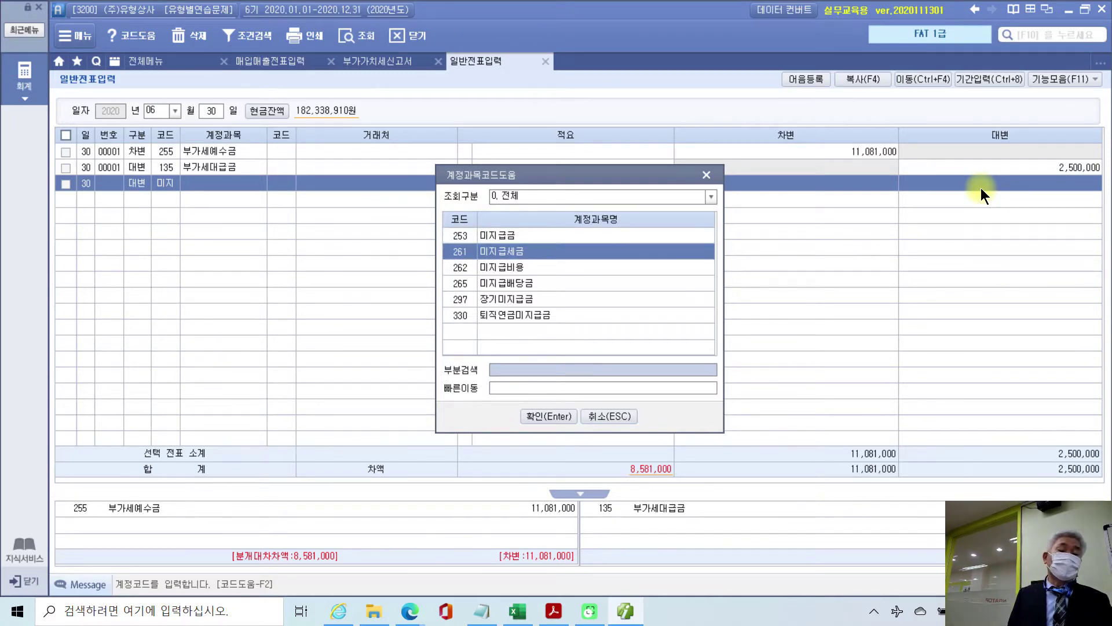
{"action": "key", "text": "Return"}
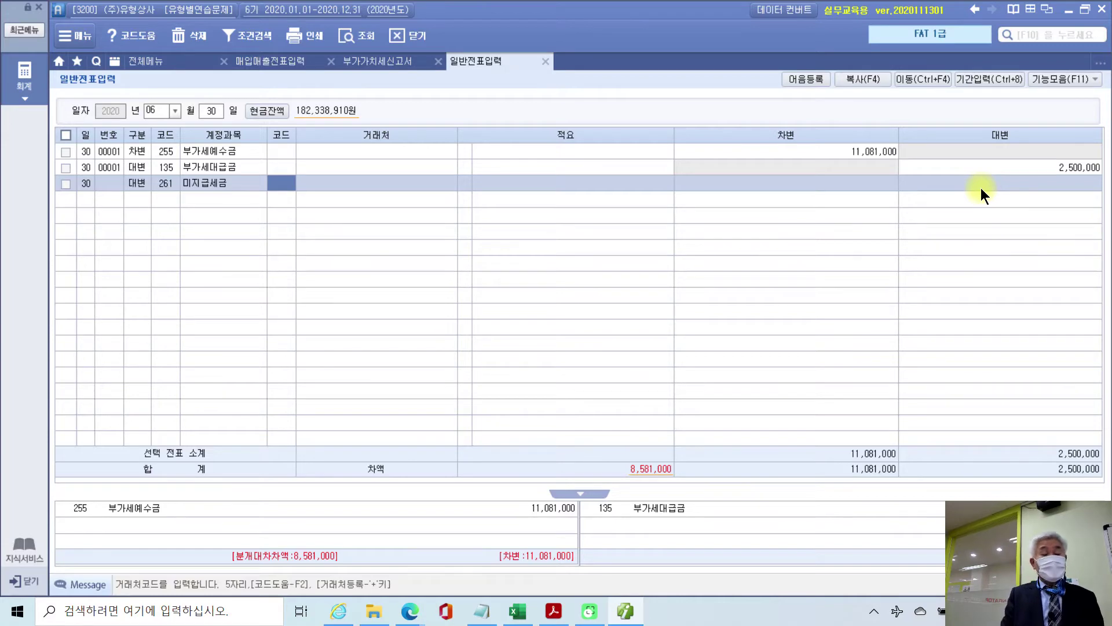
Step: Look up 세무 and assign partner 31112 서대문세무서 to the 미지급세금 line
{"action": "type", "text": "세무"}
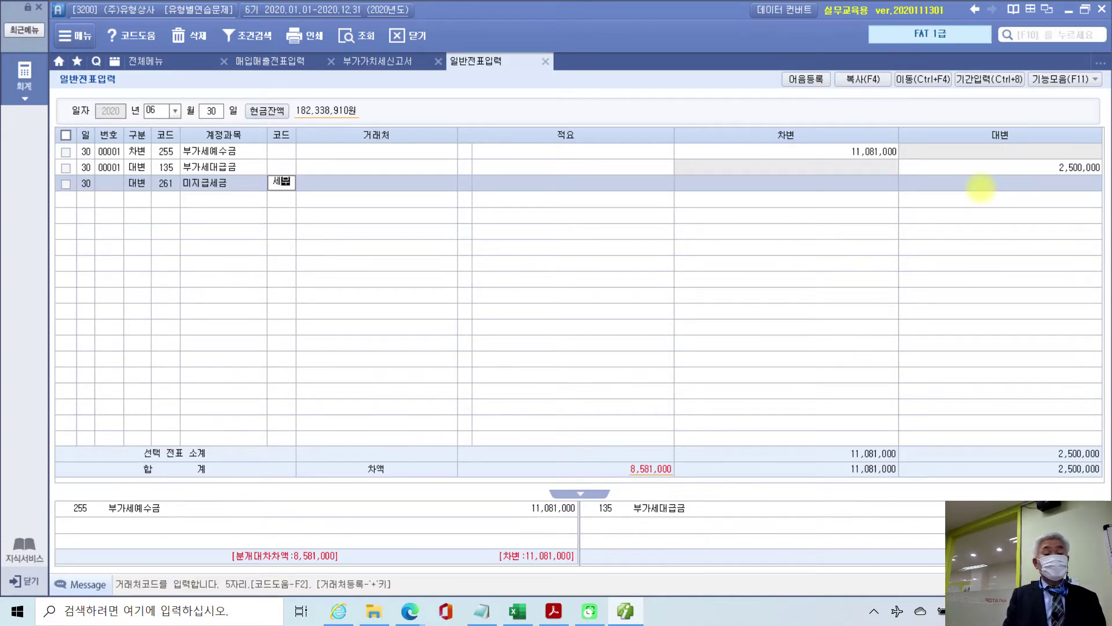
{"action": "key", "text": "Return"}
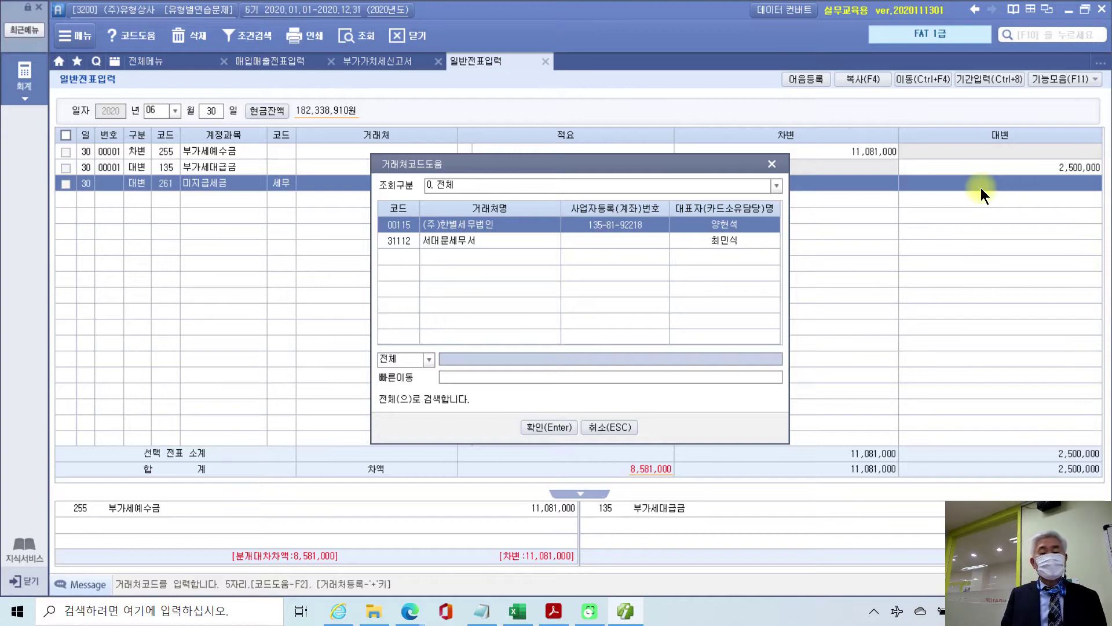
{"action": "key", "text": "Down"}
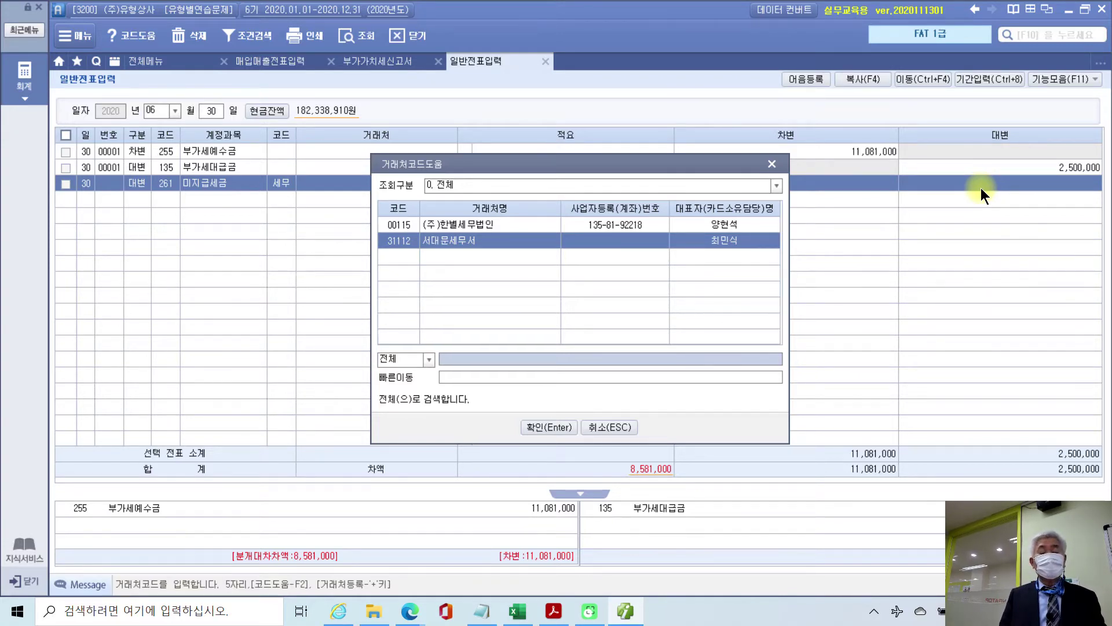
{"action": "left_click", "coordinate": [543, 426]}
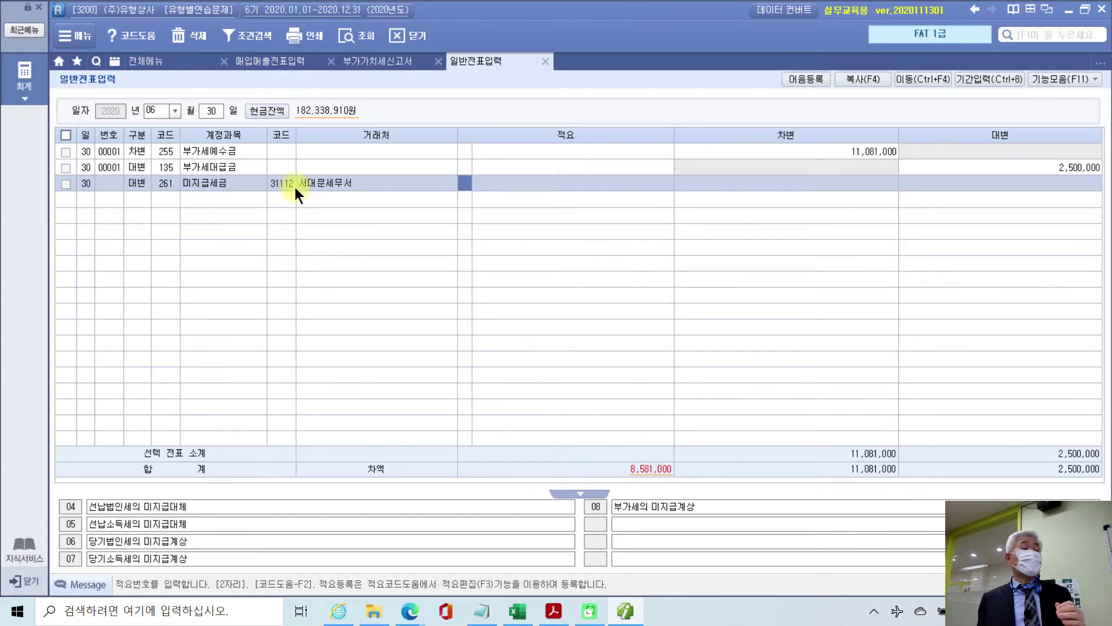
Step: Check the company's 사업장세무서 in 회사등록, closing the registration screen when done
{"action": "left_click", "coordinate": [156, 62]}
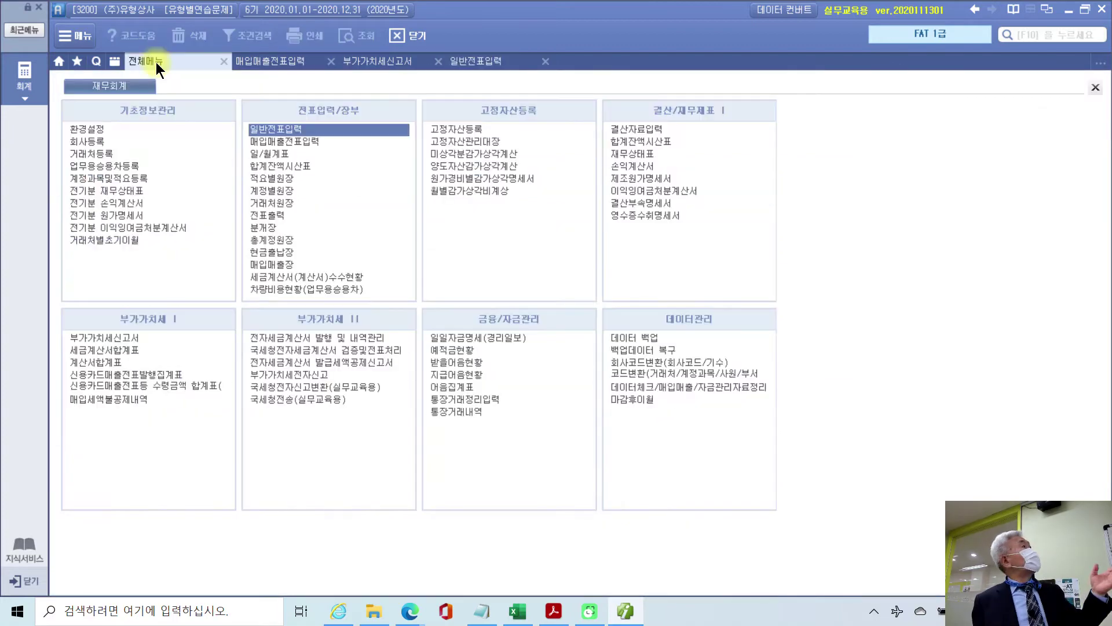
{"action": "left_click", "coordinate": [92, 141]}
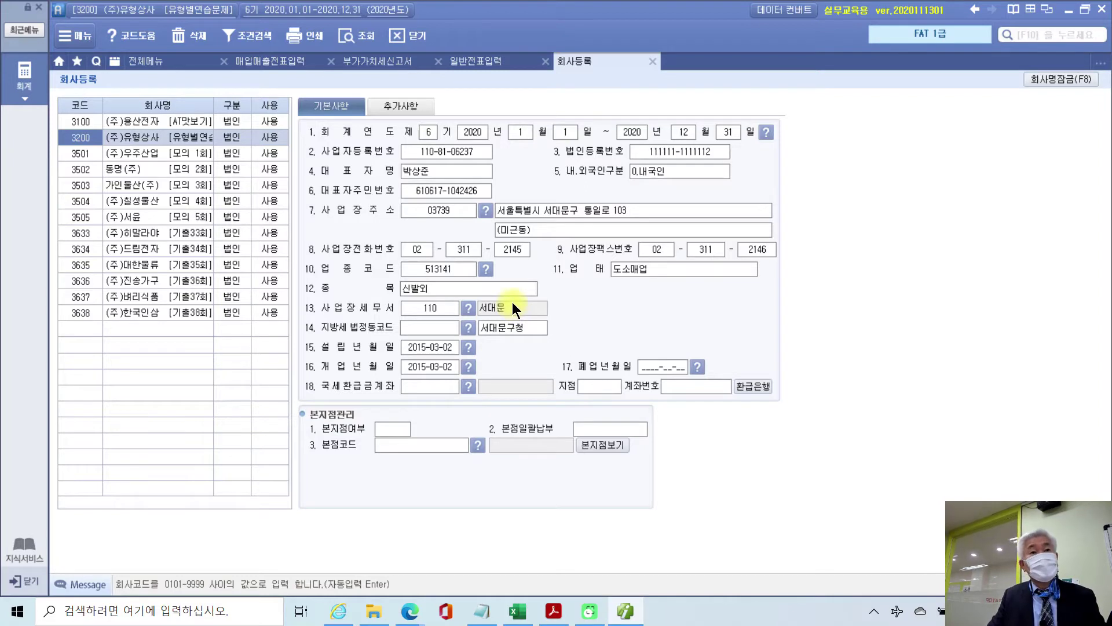
{"action": "left_click", "coordinate": [652, 61]}
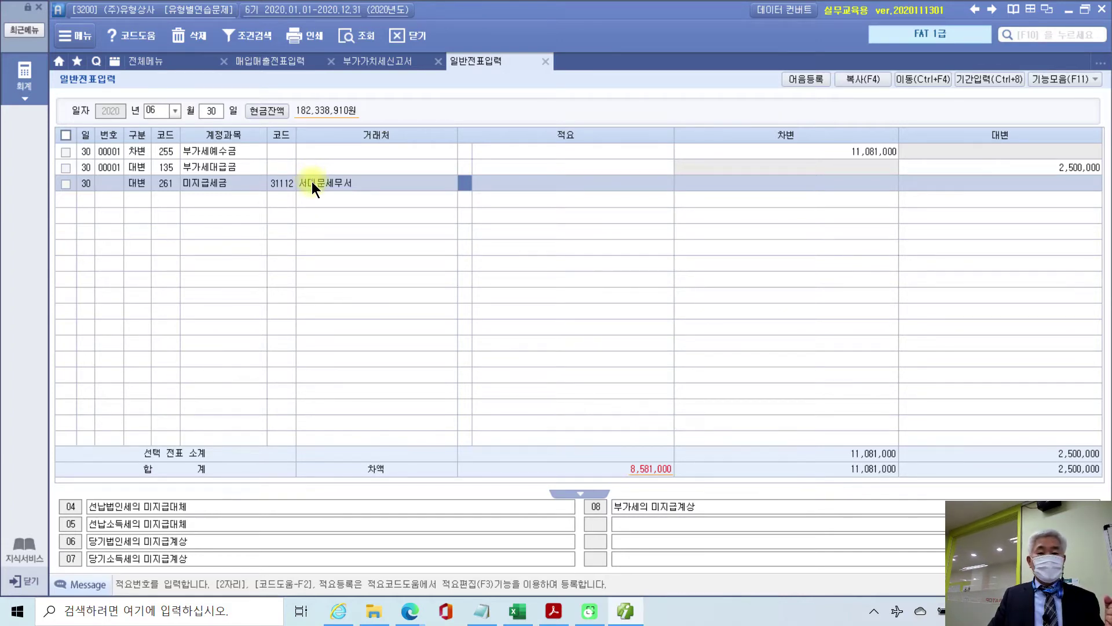
Step: Check 차감세 in the VAT return and enter 8,581,000 as the 미지급세금 line's credit amount
{"action": "left_click", "coordinate": [381, 59]}
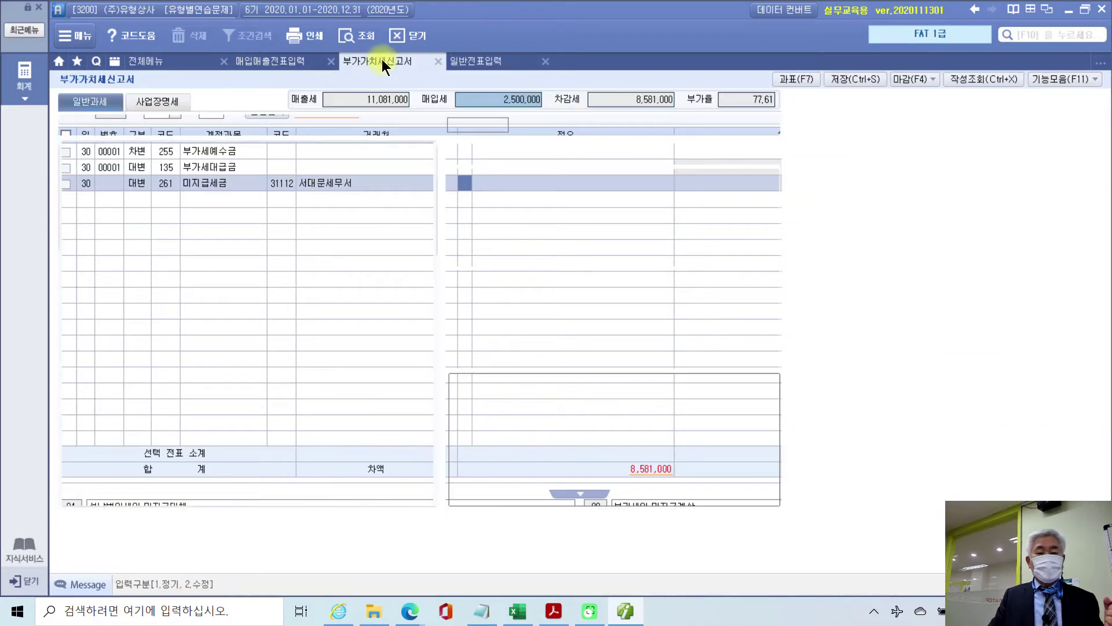
{"action": "left_click", "coordinate": [618, 102]}
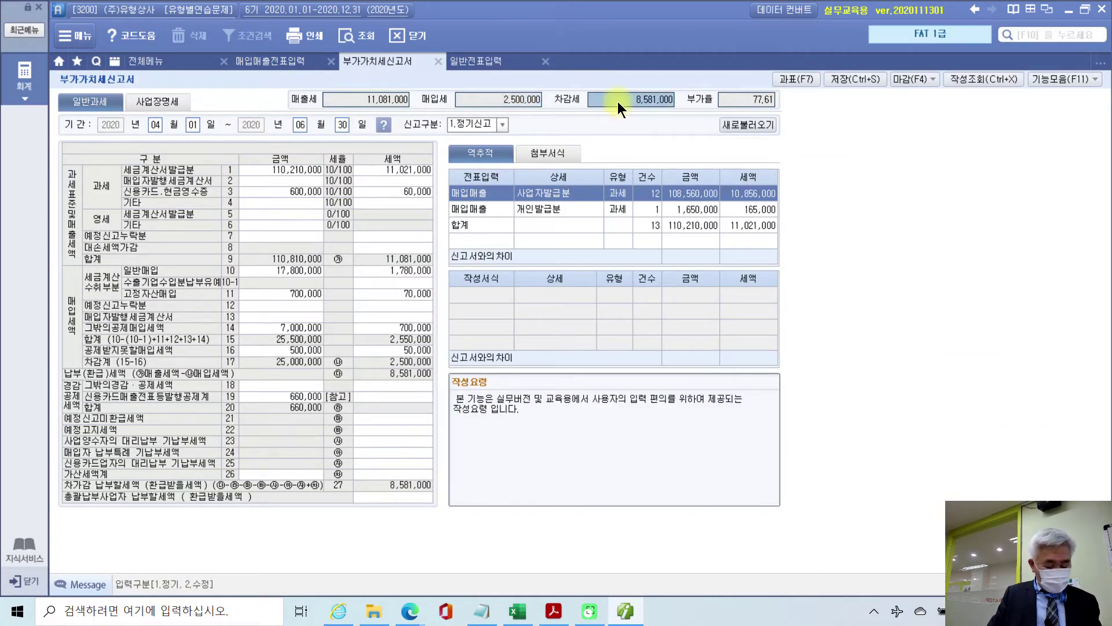
{"action": "left_click", "coordinate": [471, 59]}
{"action": "left_click", "coordinate": [986, 183]}
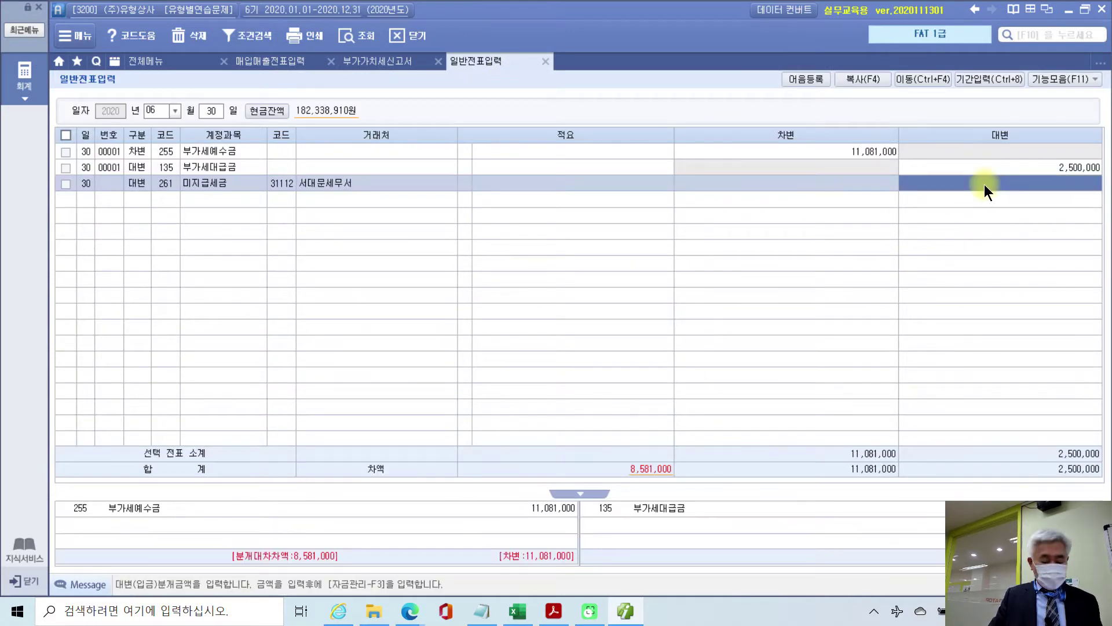
{"action": "key", "text": "Return"}
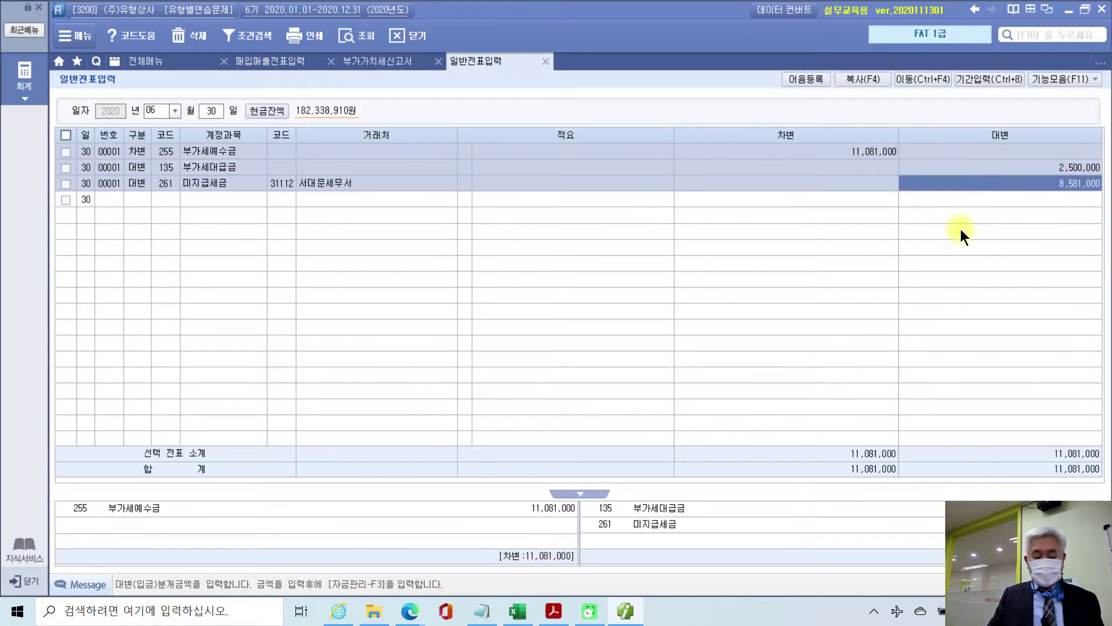
{"action": "mouse_move", "coordinate": [773, 428]}
{"action": "left_mouse_down"}
{"action": "mouse_move", "coordinate": [789, 457]}
{"action": "mouse_move", "coordinate": [828, 487]}
{"action": "left_mouse_up"}
{"action": "mouse_move", "coordinate": [1042, 201]}
{"action": "left_mouse_down"}
{"action": "mouse_move", "coordinate": [776, 183]}
{"action": "mouse_move", "coordinate": [1107, 127]}
{"action": "mouse_move", "coordinate": [1085, 186]}
{"action": "mouse_move", "coordinate": [1038, 201]}
{"action": "left_mouse_up"}
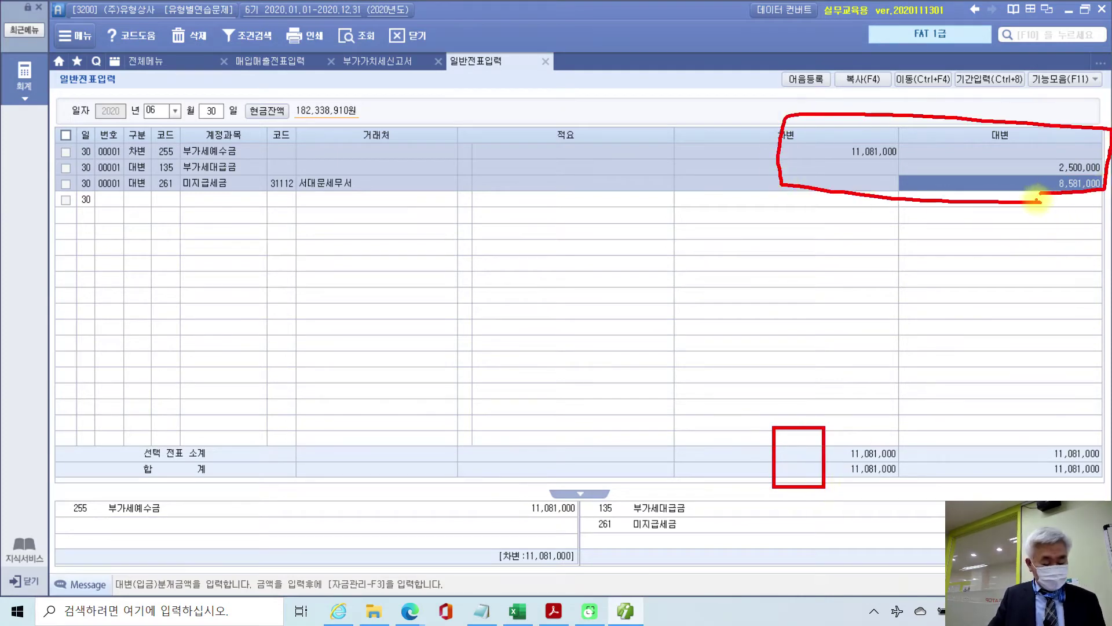
{"action": "key", "text": "Escape"}
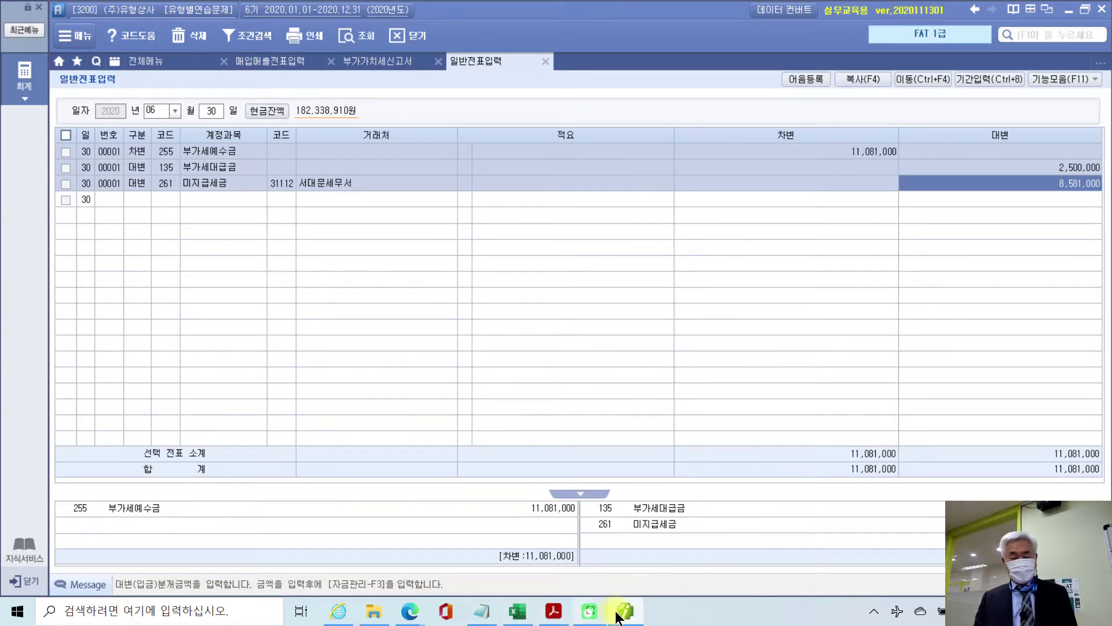
Step: Switch to the textbook PDF in Adobe Acrobat Reader and highlight the date 7월 25일 in the second VAT accounting exercise
{"action": "left_click", "coordinate": [553, 611]}
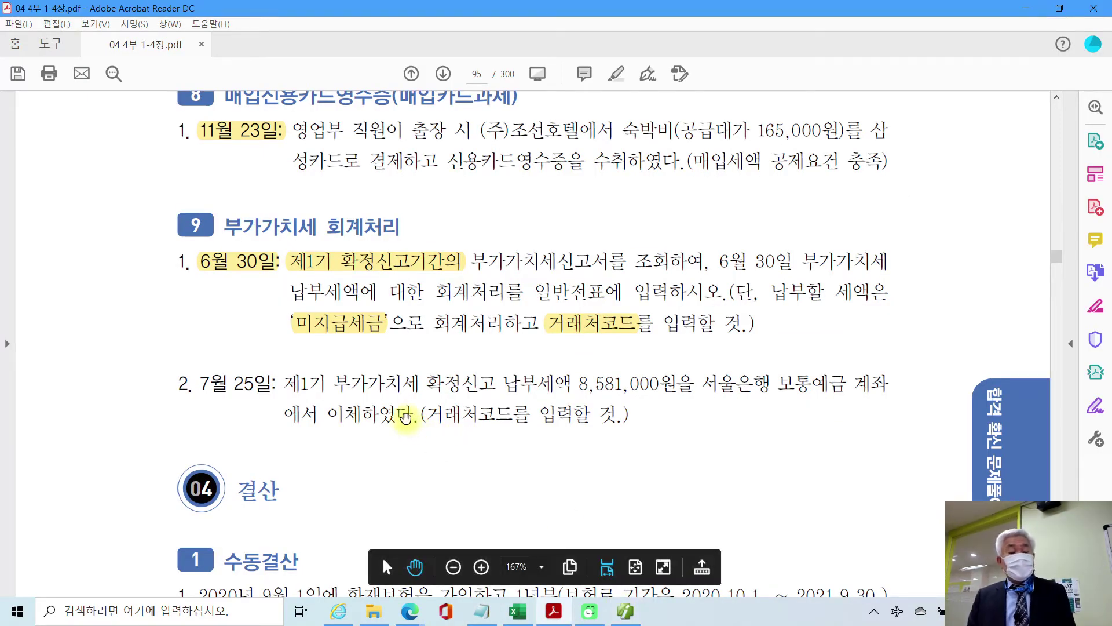
{"action": "scroll", "coordinate": [406, 414], "scroll_direction": "down", "scroll_amount": 1}
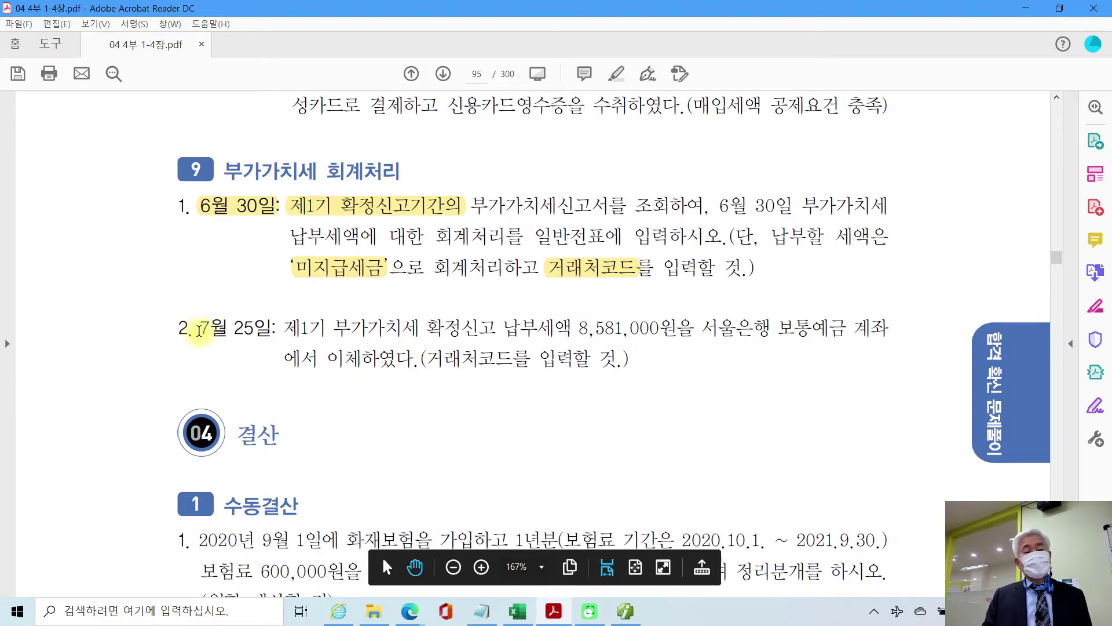
{"action": "left_click_drag", "start_coordinate": [198, 328], "coordinate": [275, 328]}
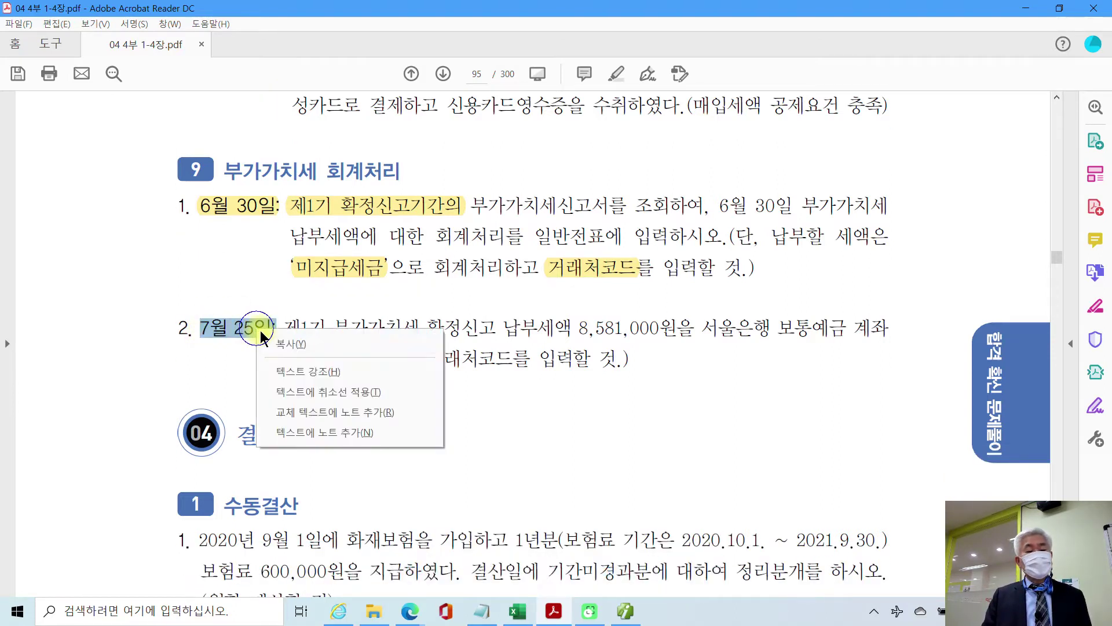
{"action": "left_click", "coordinate": [292, 367]}
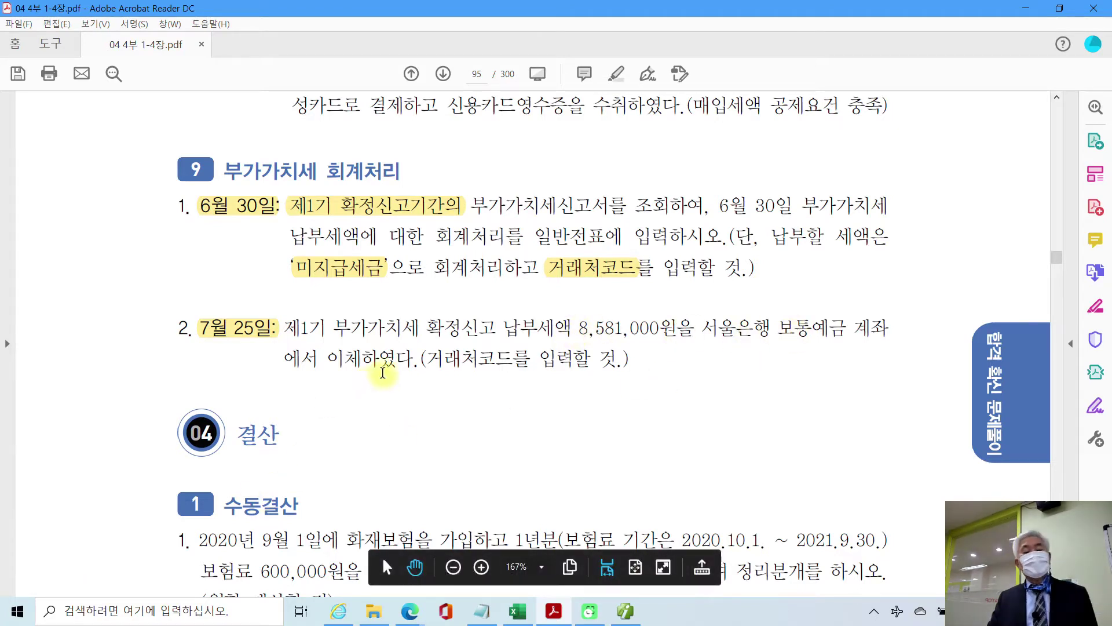
Step: Highlight 거래처코드를 and 보통예금 in the July 25 exercise text
{"action": "left_click_drag", "start_coordinate": [425, 359], "coordinate": [538, 359]}
{"action": "right_click", "coordinate": [489, 360]}
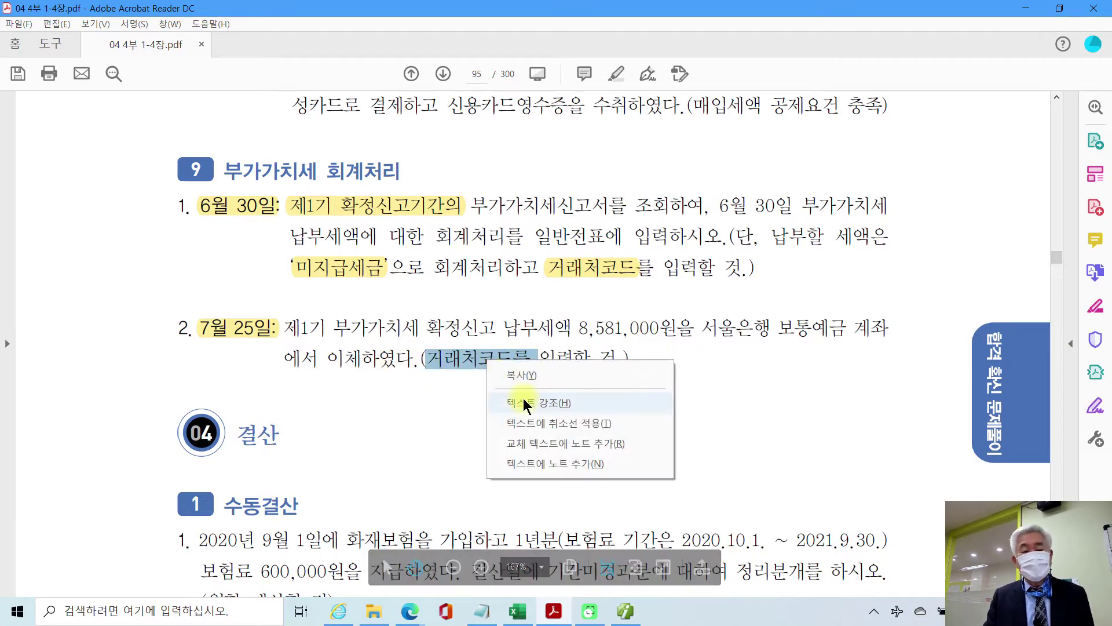
{"action": "left_click", "coordinate": [524, 404]}
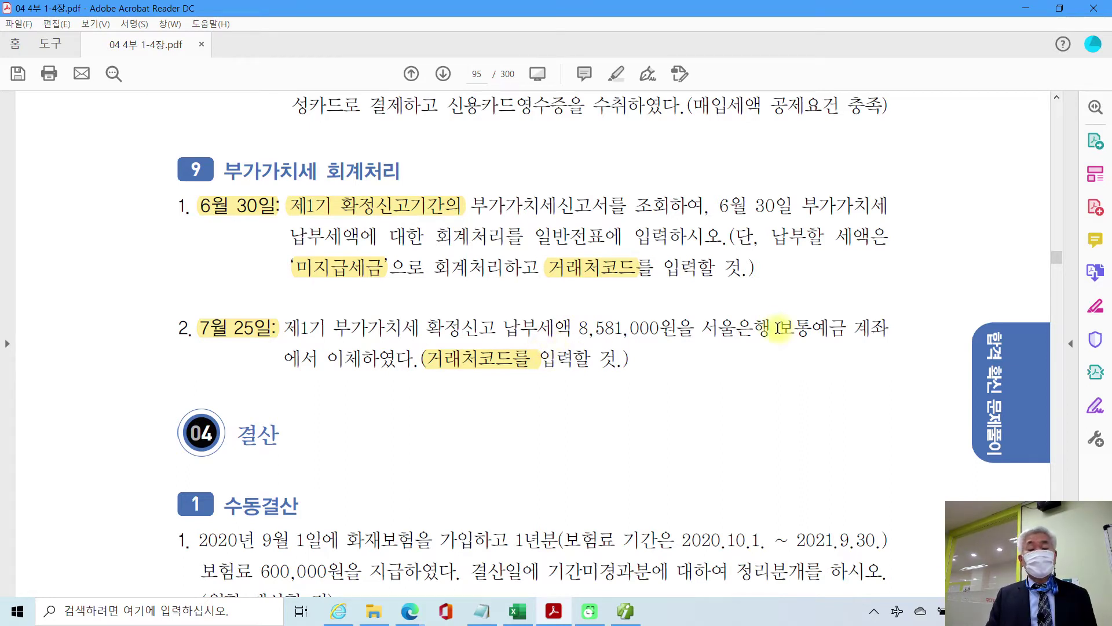
{"action": "left_click_drag", "start_coordinate": [778, 328], "coordinate": [840, 335]}
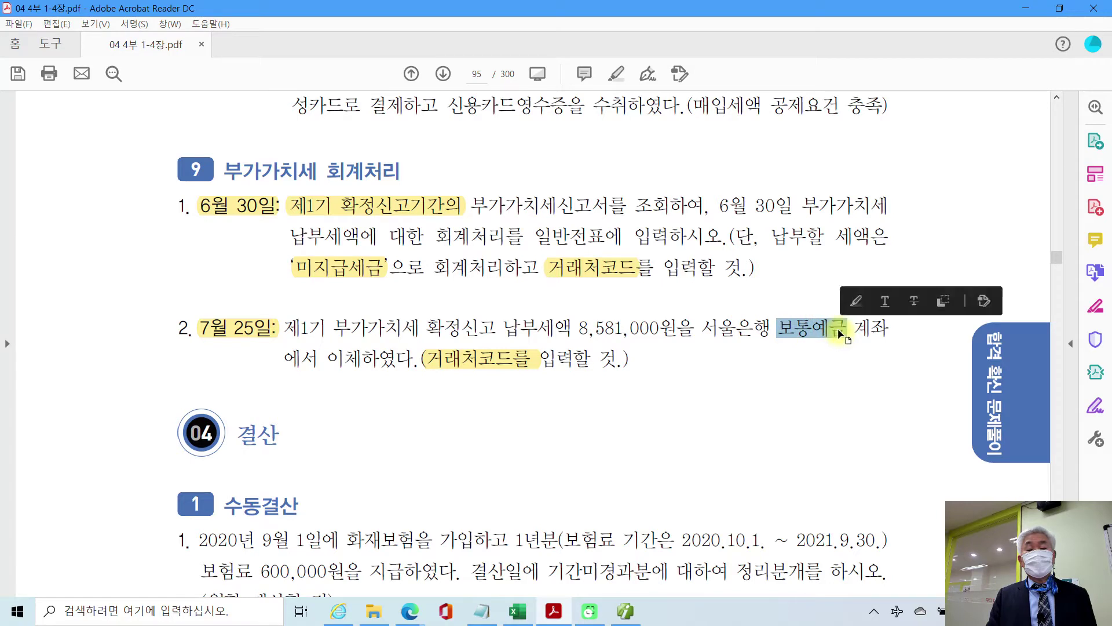
{"action": "right_click", "coordinate": [840, 334]}
{"action": "left_click", "coordinate": [879, 370]}
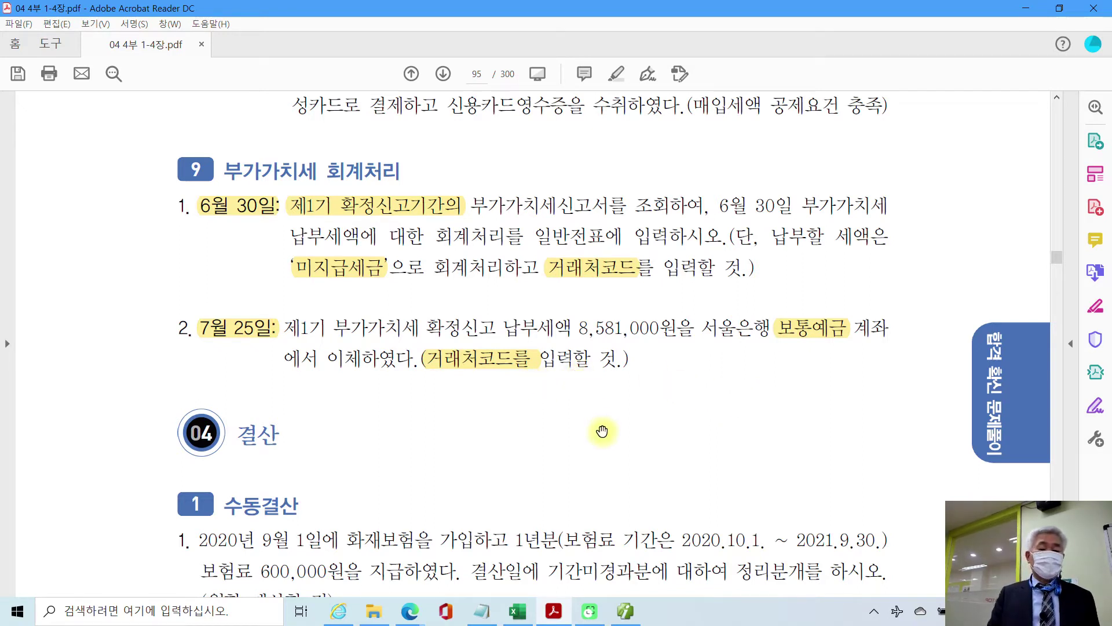
Step: Switch to Smart A and set the 일반전표입력 voucher date to July 25
{"action": "left_click", "coordinate": [628, 617]}
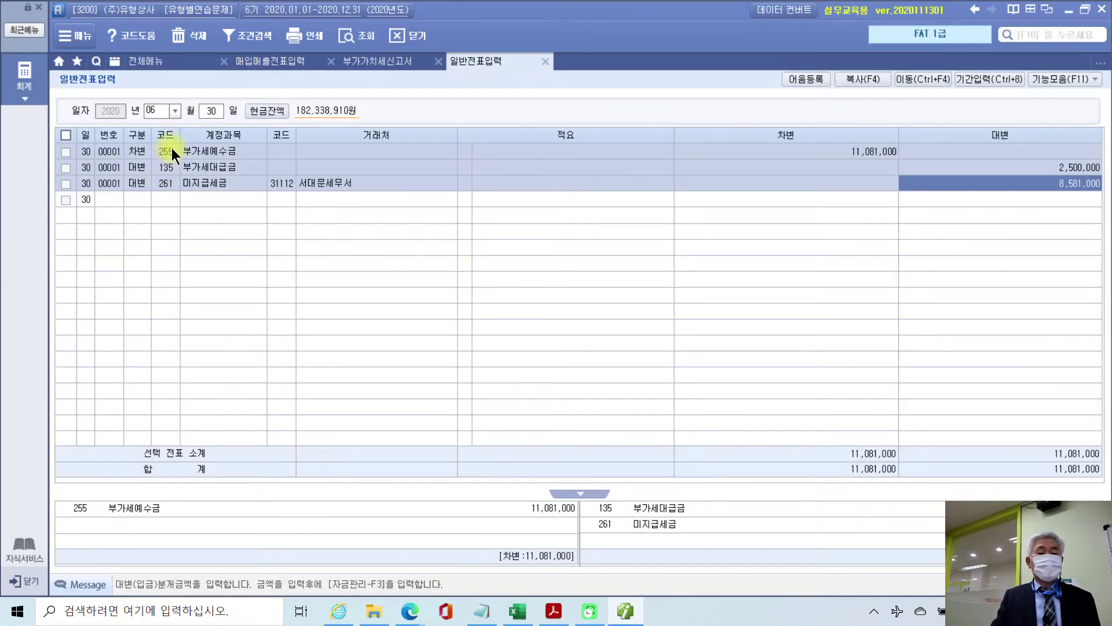
{"action": "left_click", "coordinate": [156, 110]}
{"action": "type", "text": "7"}
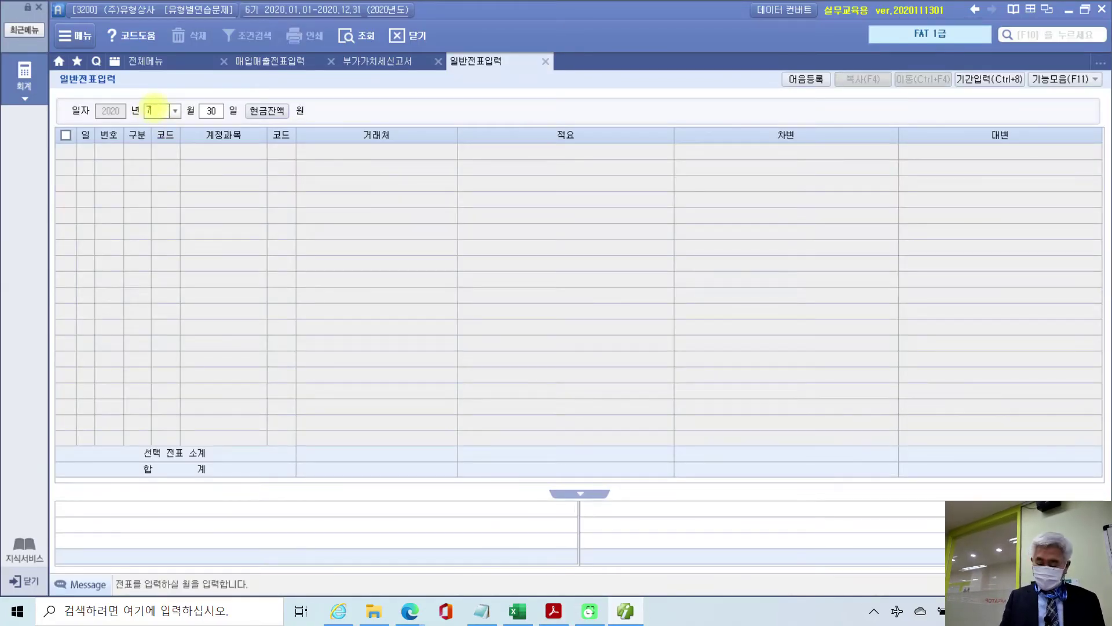
{"action": "key", "text": "Return"}
{"action": "type", "text": "25"}
{"action": "key", "text": "Return"}
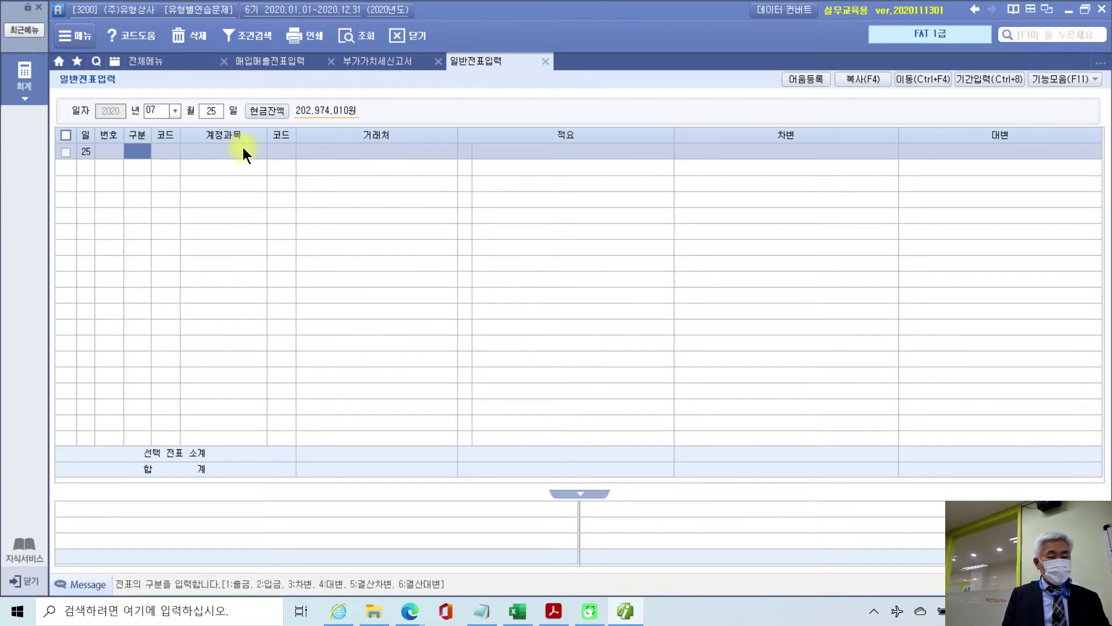
Step: Enter a 차변 line for 미지급세금 (261) with 서대문세무서 as 거래처 and an amount of 8,581,000
{"action": "type", "text": "3"}
{"action": "key", "text": "Return"}
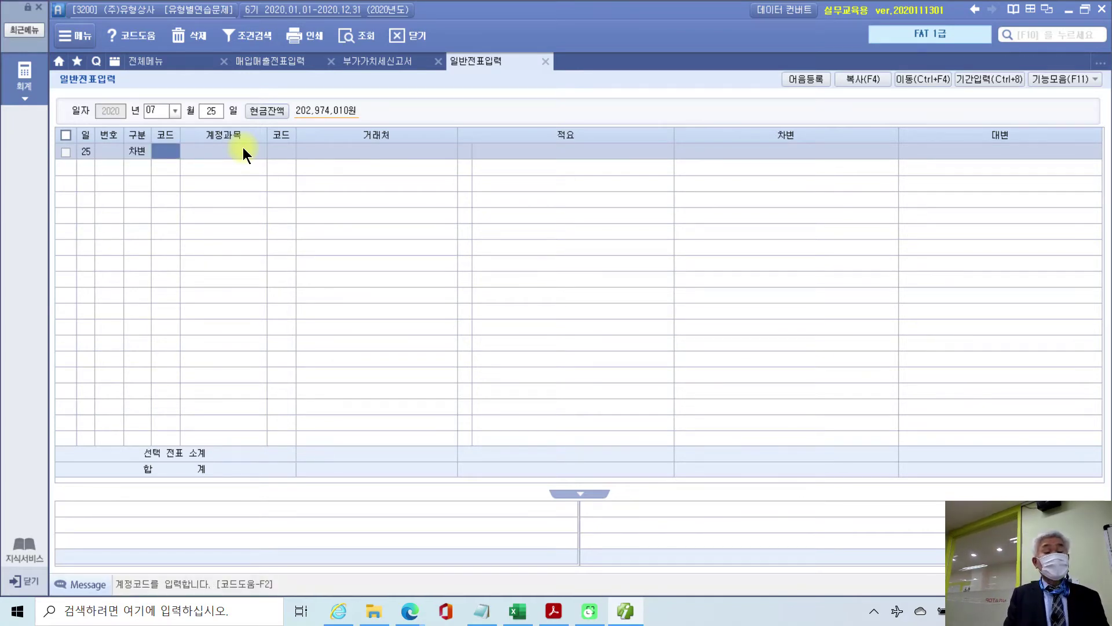
{"action": "type", "text": "미지"}
{"action": "key", "text": "Return"}
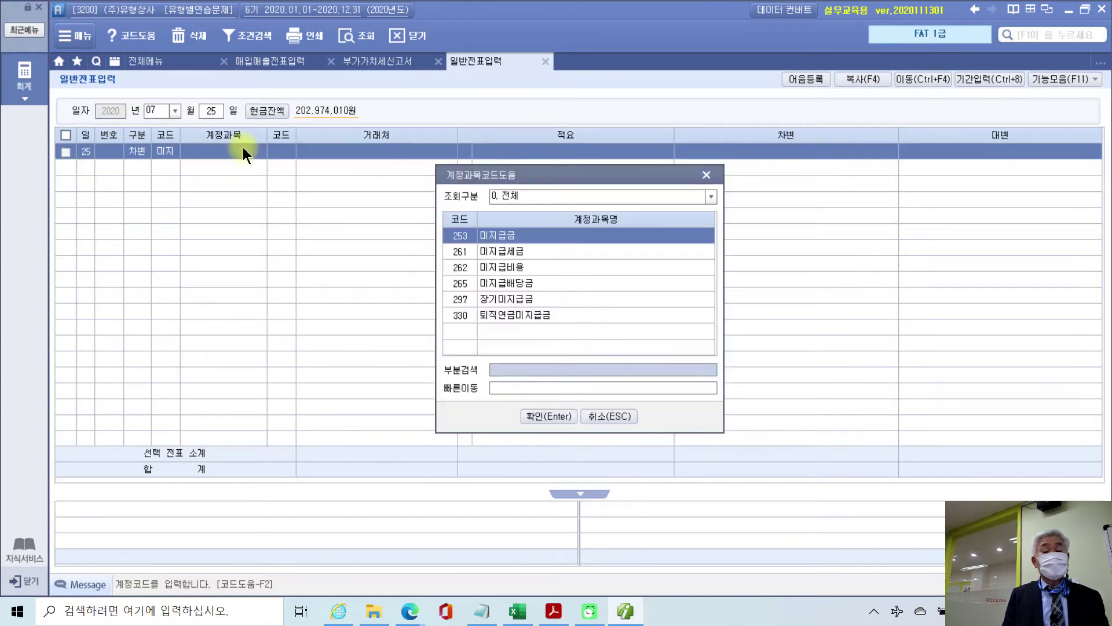
{"action": "key", "text": "Return"}
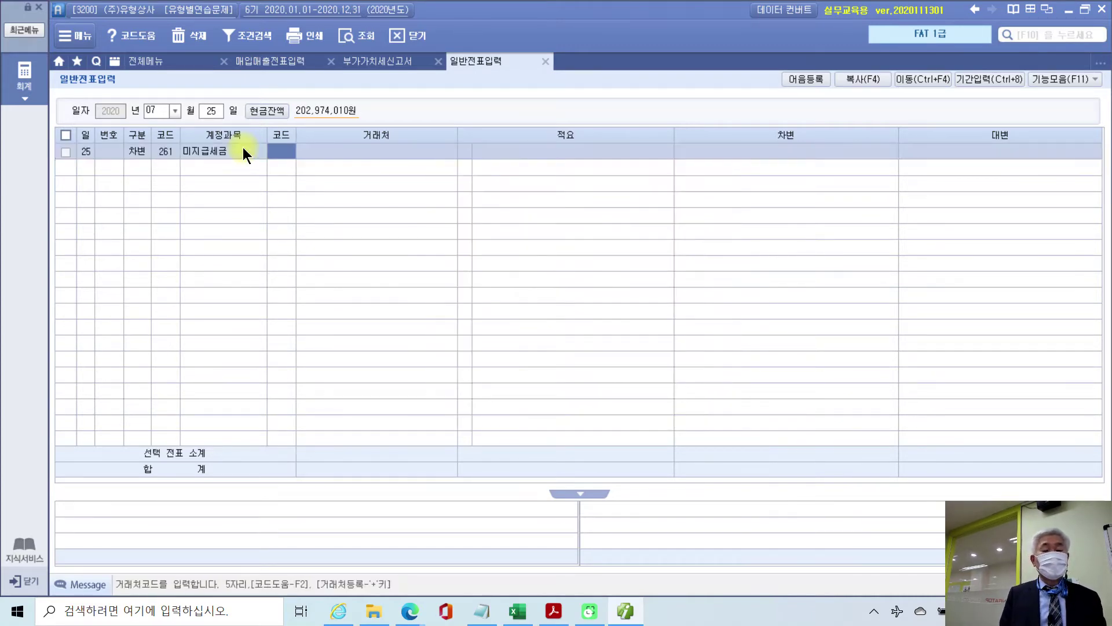
{"action": "type", "text": "31112"}
{"action": "key", "text": "Return"}
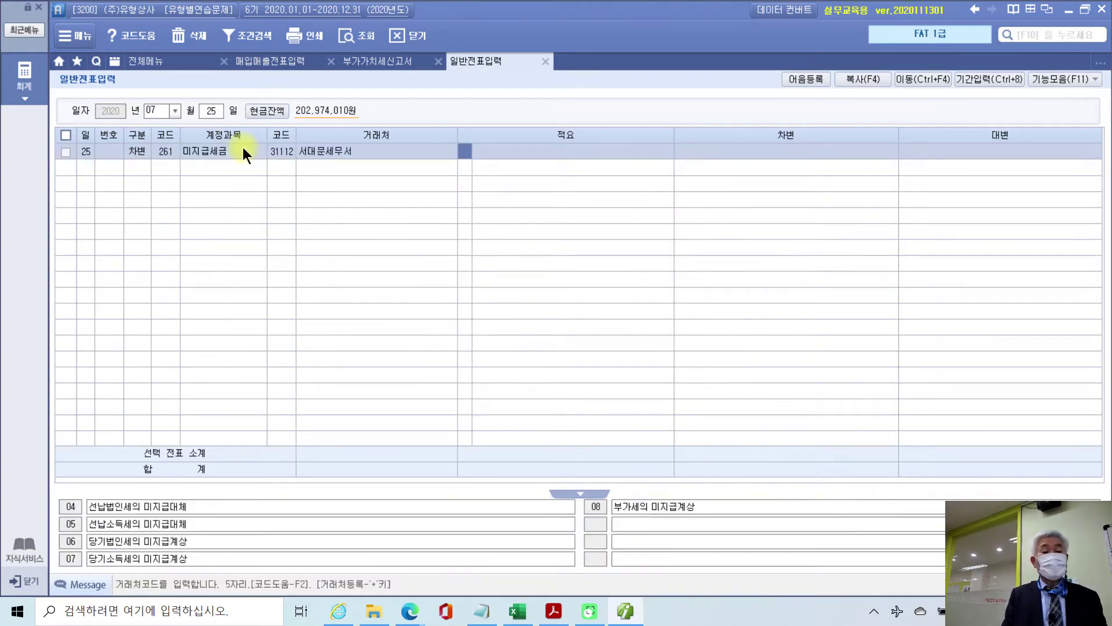
{"action": "key", "text": "Return"}
{"action": "key", "text": "Return"}
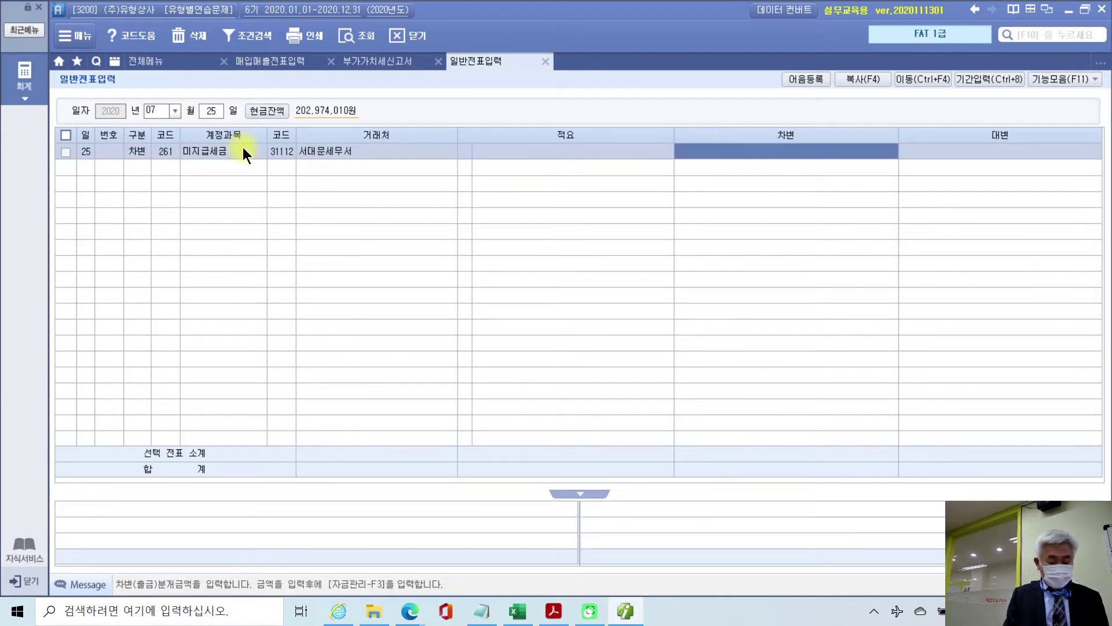
{"action": "type", "text": "8581000"}
{"action": "key", "text": "Return"}
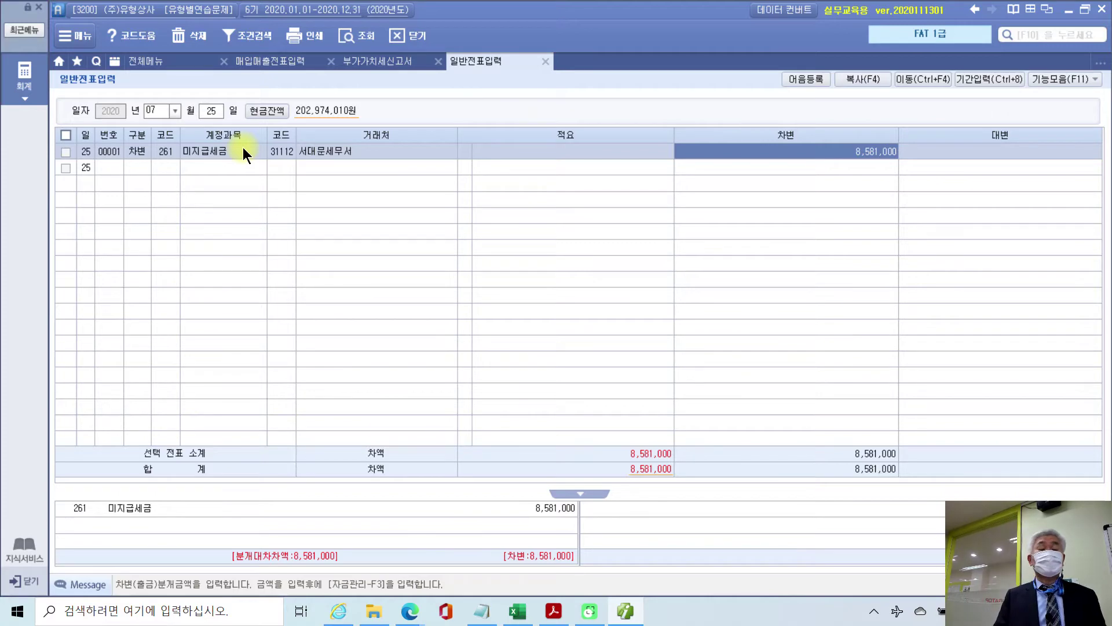
Step: Start a 대변 line below the 미지급세금 entry with account 103 보통예금
{"action": "left_click", "coordinate": [144, 169]}
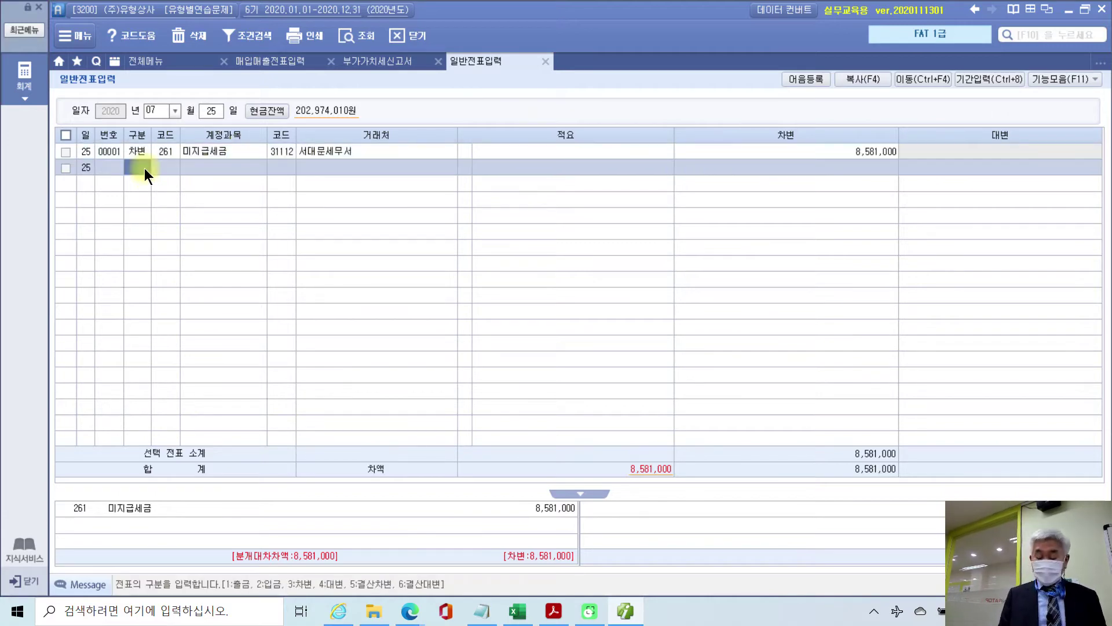
{"action": "type", "text": "4"}
{"action": "key", "text": "Return"}
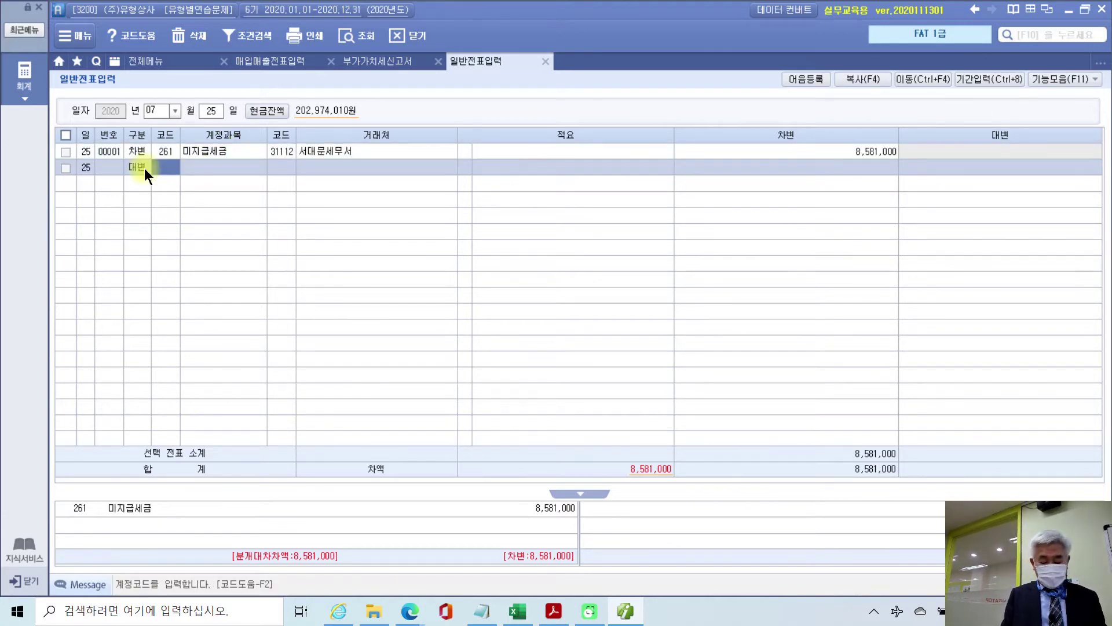
{"action": "type", "text": "103"}
{"action": "key", "text": "Return"}
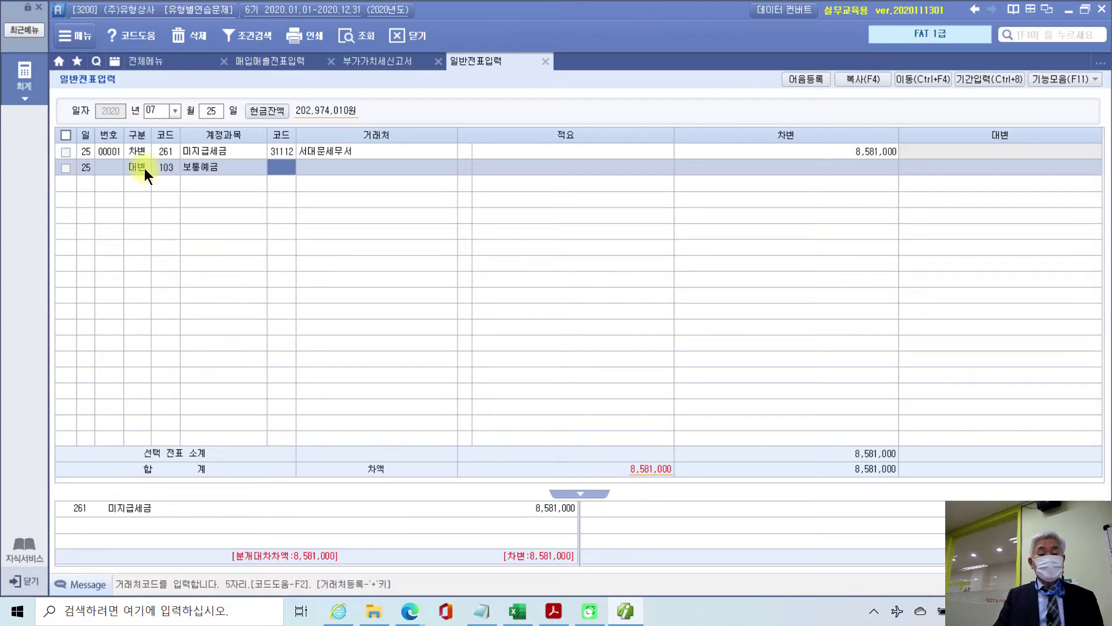
Step: Check the bank in the textbook's July 25 exercise and complete the 보통예금 line with 서울은행 as 거래처 and 8,581,000 as the credit
{"action": "left_click", "coordinate": [554, 613]}
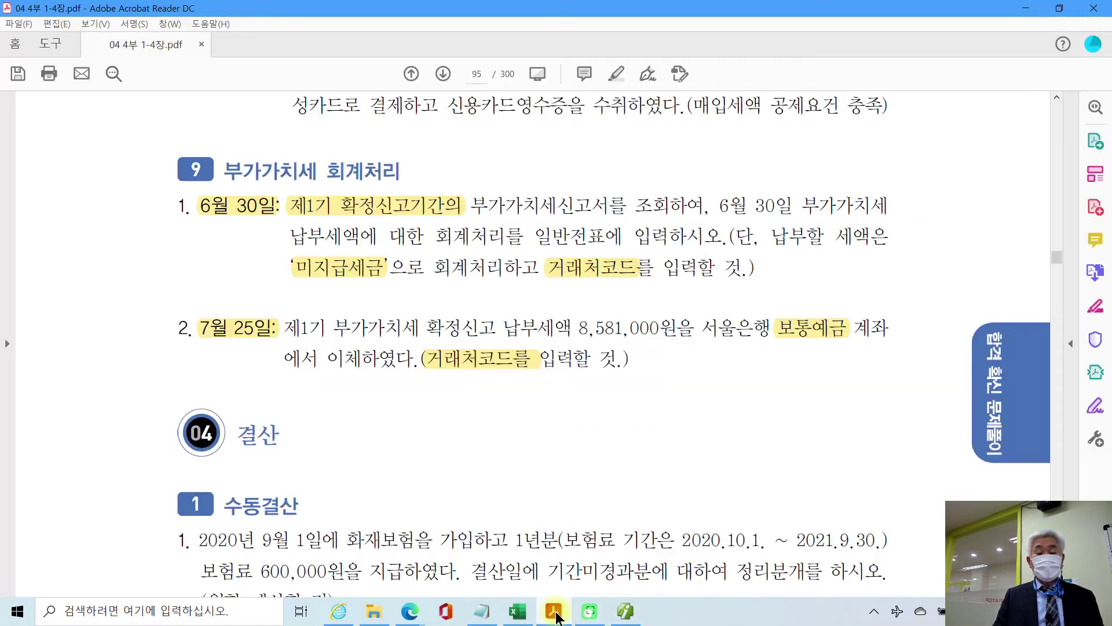
{"action": "left_click", "coordinate": [554, 613]}
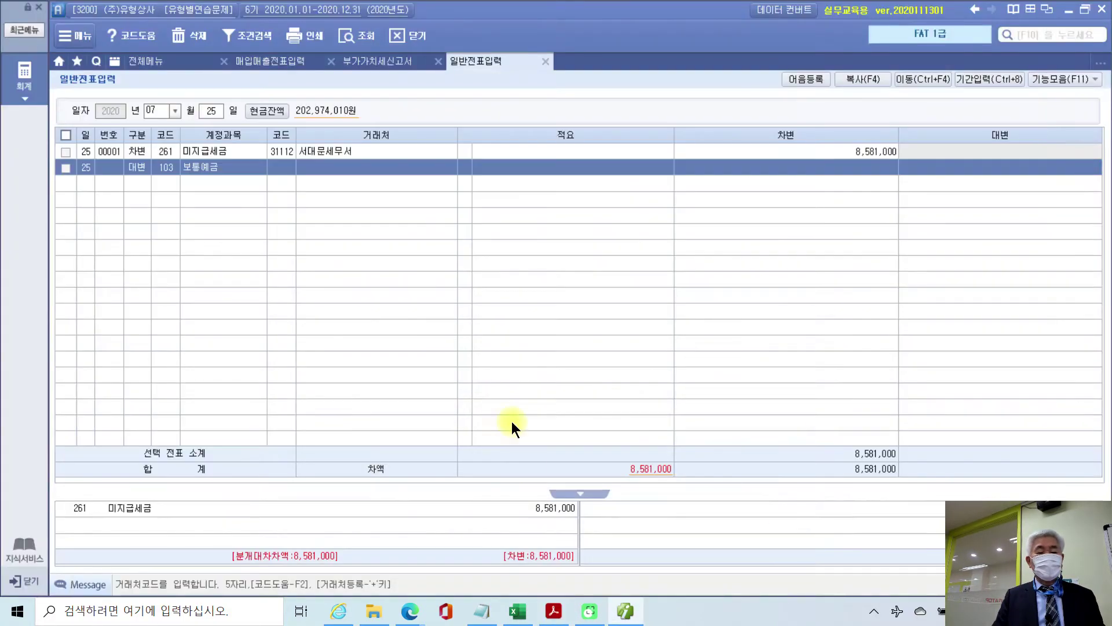
{"action": "left_click", "coordinate": [283, 171]}
{"action": "type", "text": "98001"}
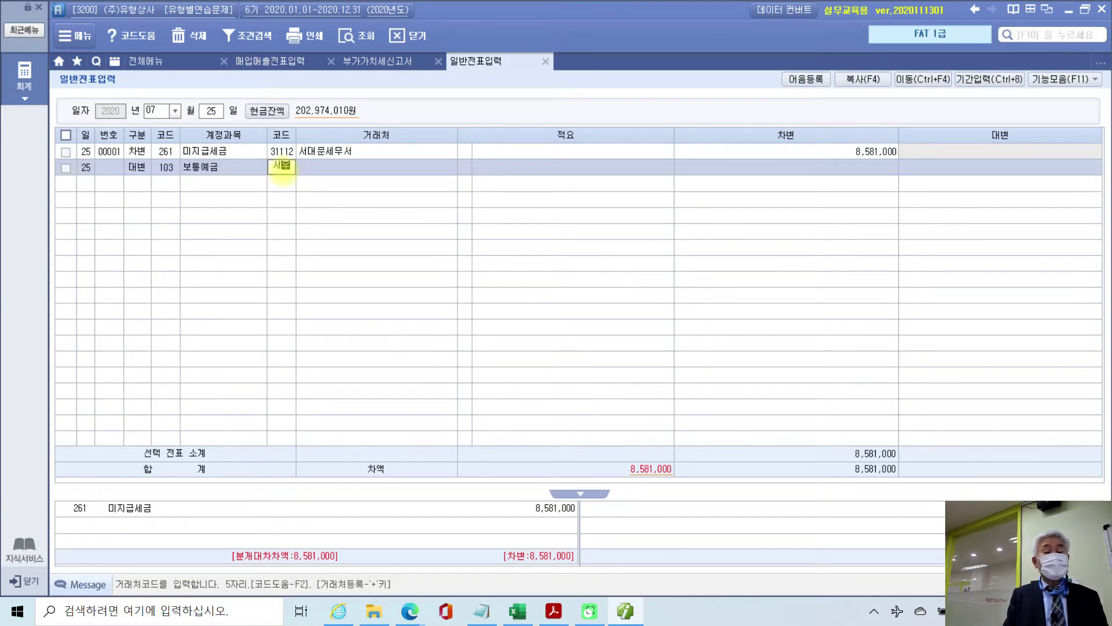
{"action": "key", "text": "Return"}
{"action": "key", "text": "Return"}
{"action": "key", "text": "Return"}
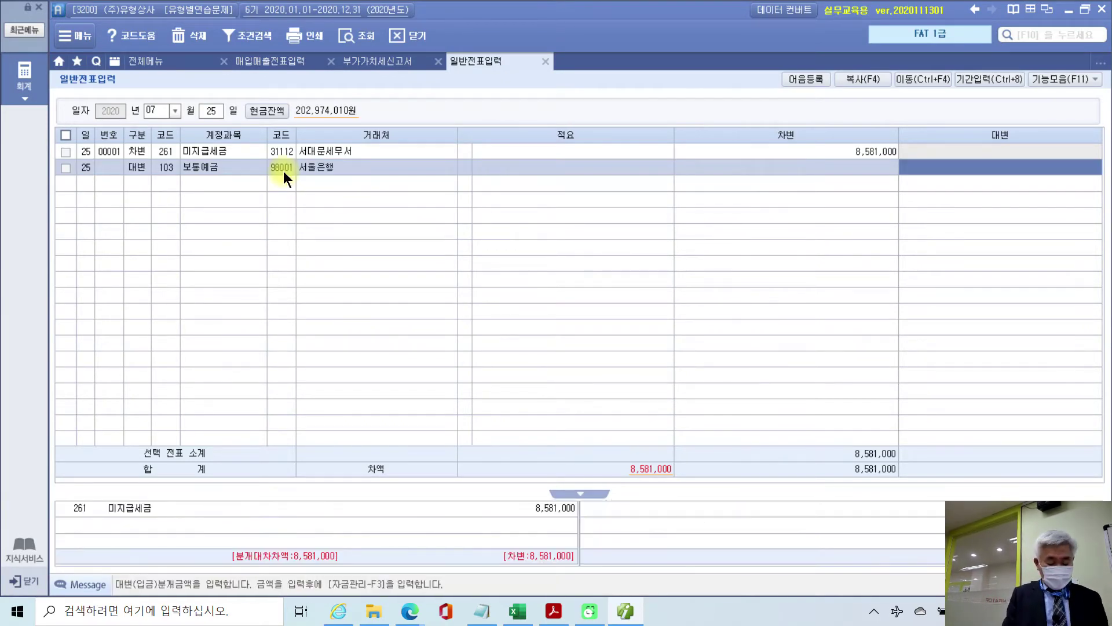
{"action": "key", "text": "Return"}
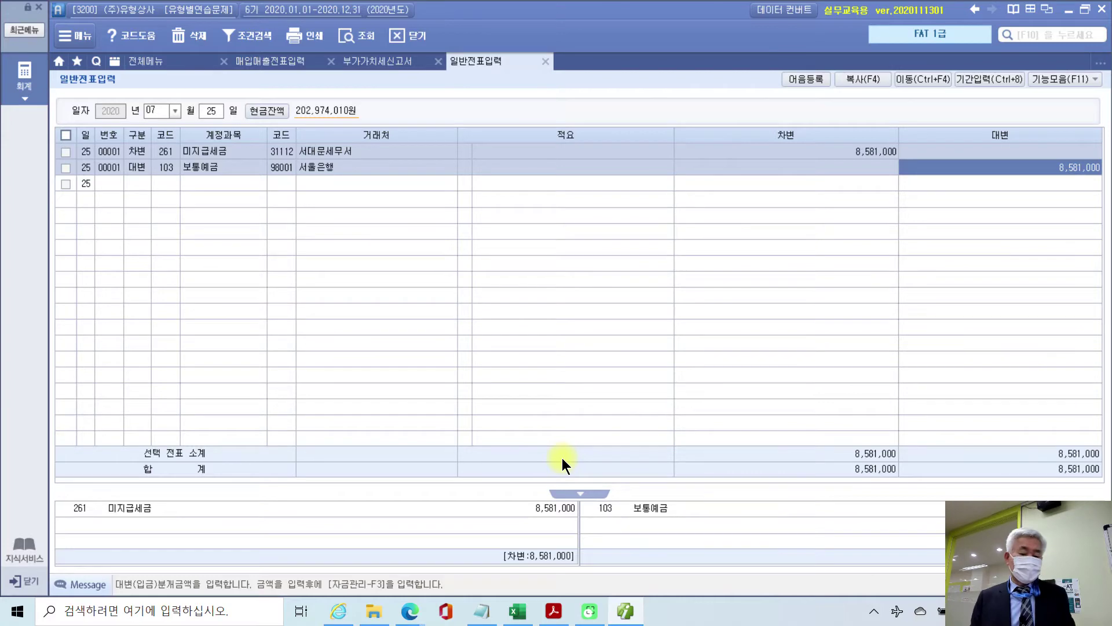
Step: Switch to the textbook PDF in Adobe Acrobat Reader and review the 수동결산 and 자동결산 exercises in the 결산 section
{"action": "left_click", "coordinate": [553, 611]}
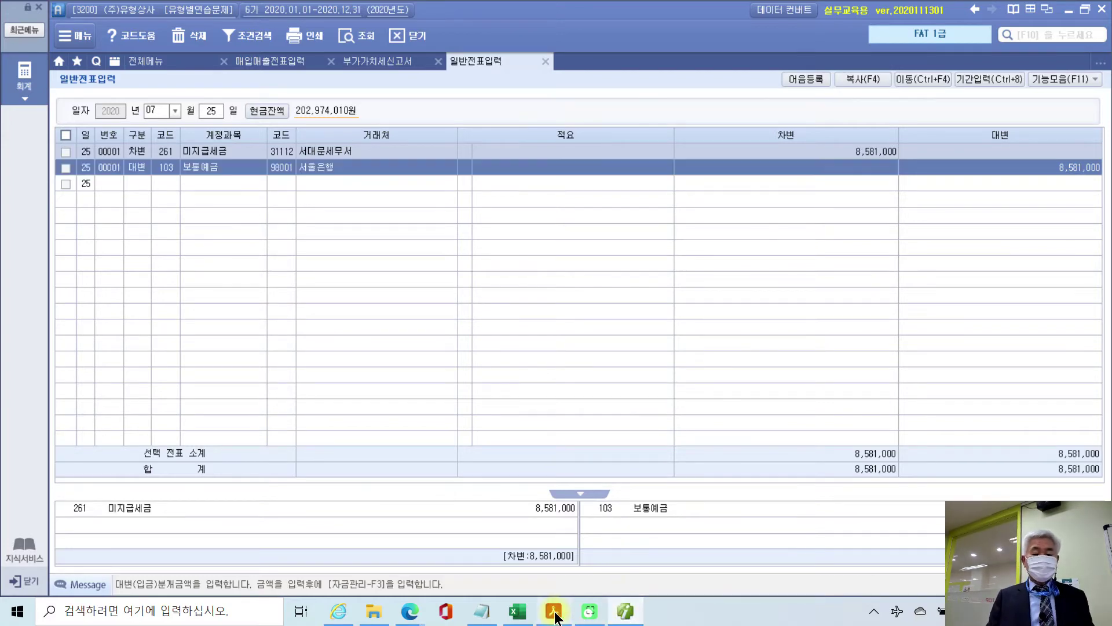
{"action": "scroll", "coordinate": [553, 477], "scroll_direction": "down", "scroll_amount": 5}
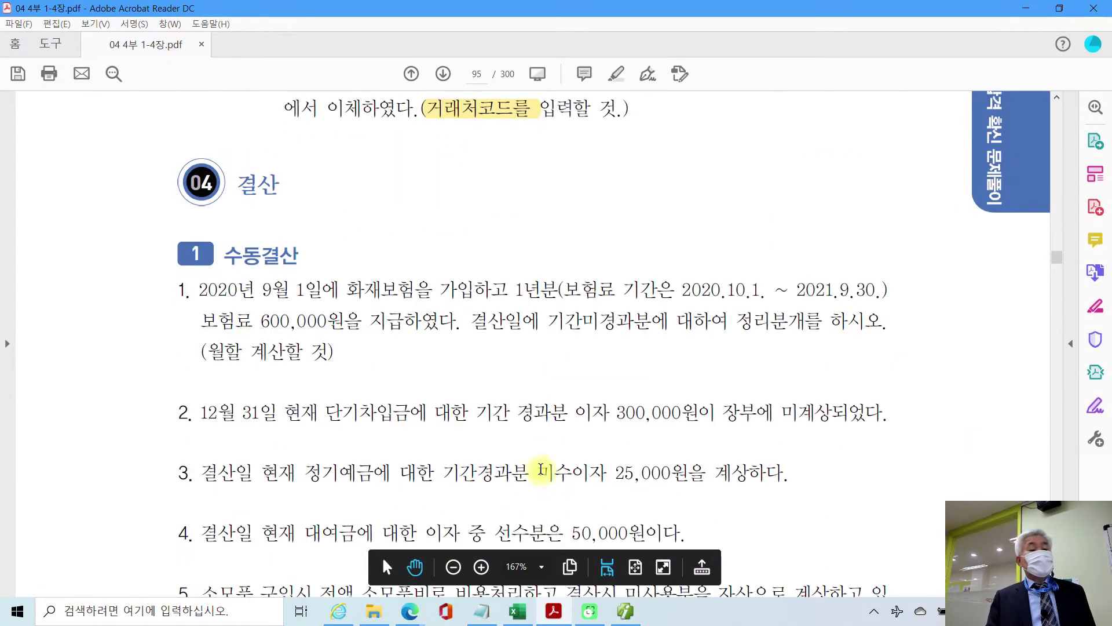
{"action": "scroll", "coordinate": [261, 262], "scroll_direction": "down", "scroll_amount": 3}
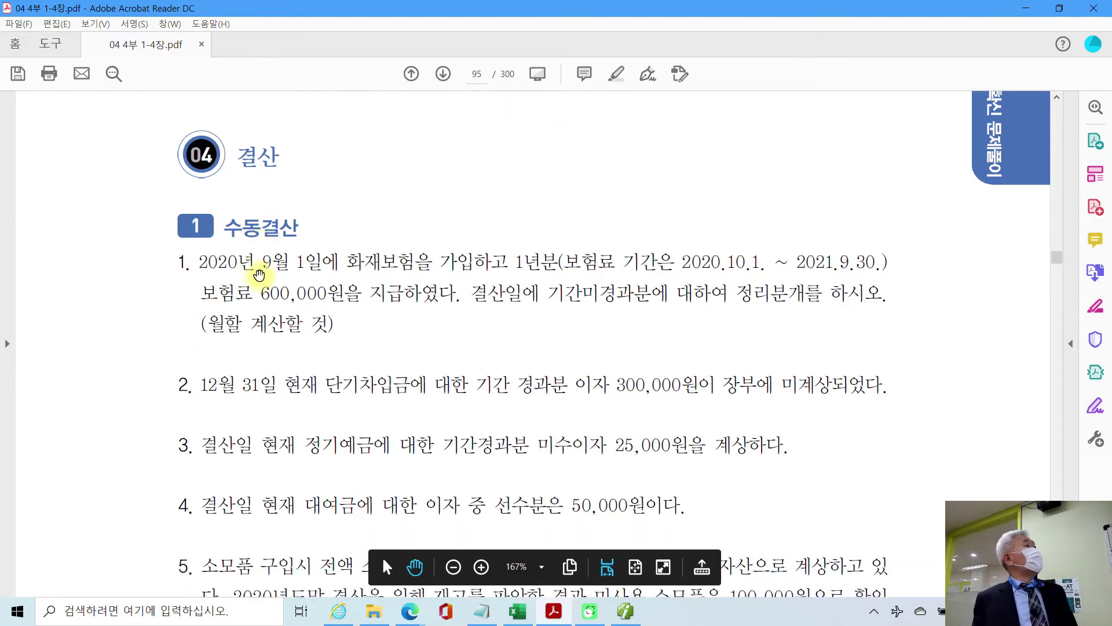
{"action": "scroll", "coordinate": [244, 320], "scroll_direction": "down", "scroll_amount": 9}
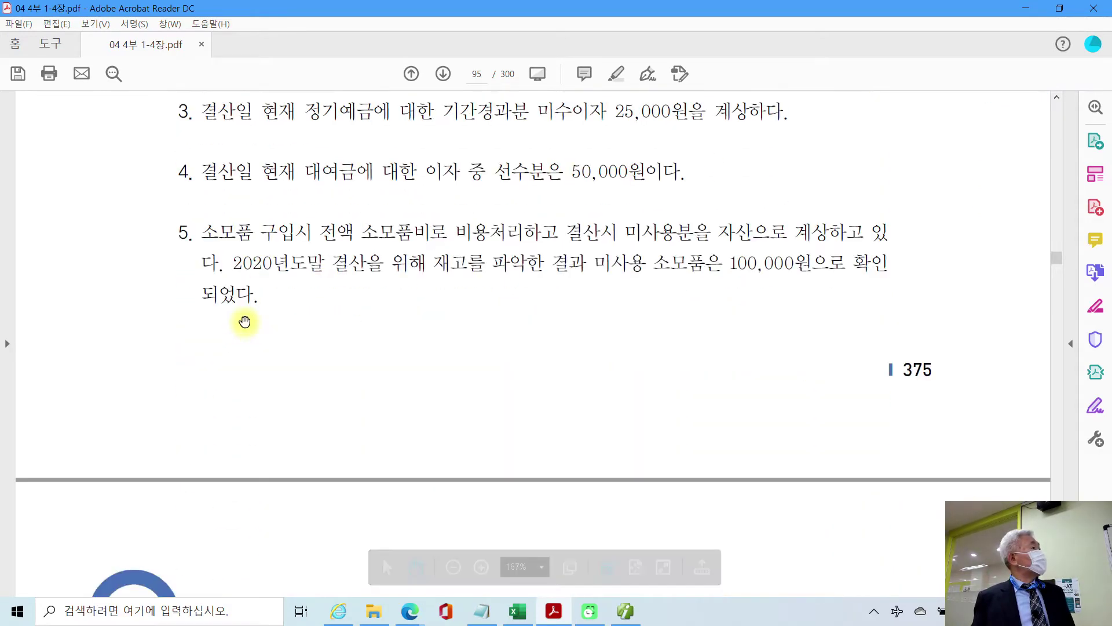
{"action": "scroll", "coordinate": [244, 321], "scroll_direction": "down", "scroll_amount": 2}
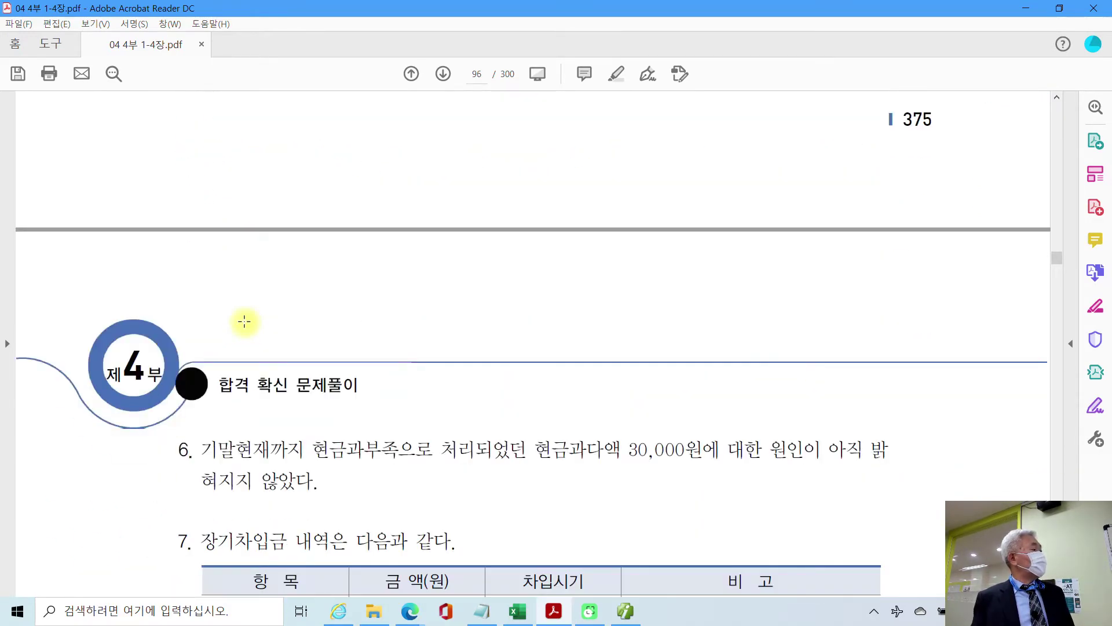
{"action": "scroll", "coordinate": [244, 322], "scroll_direction": "down", "scroll_amount": 6}
{"action": "scroll", "coordinate": [245, 322], "scroll_direction": "down", "scroll_amount": 5}
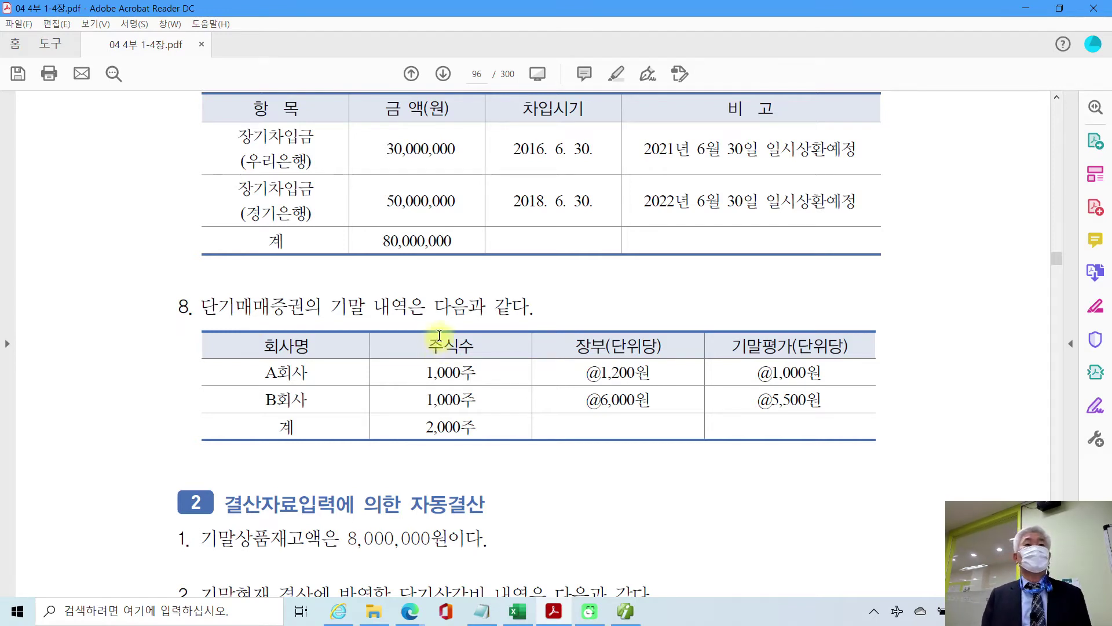
{"action": "scroll", "coordinate": [420, 408], "scroll_direction": "down", "scroll_amount": 3}
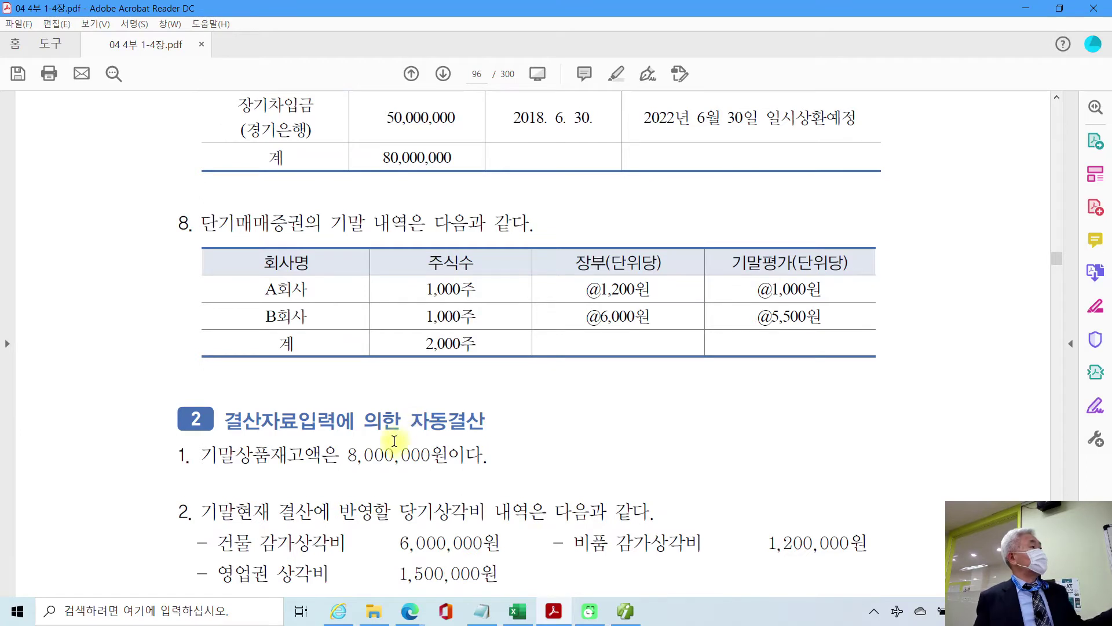
{"action": "scroll", "coordinate": [373, 476], "scroll_direction": "down", "scroll_amount": 3}
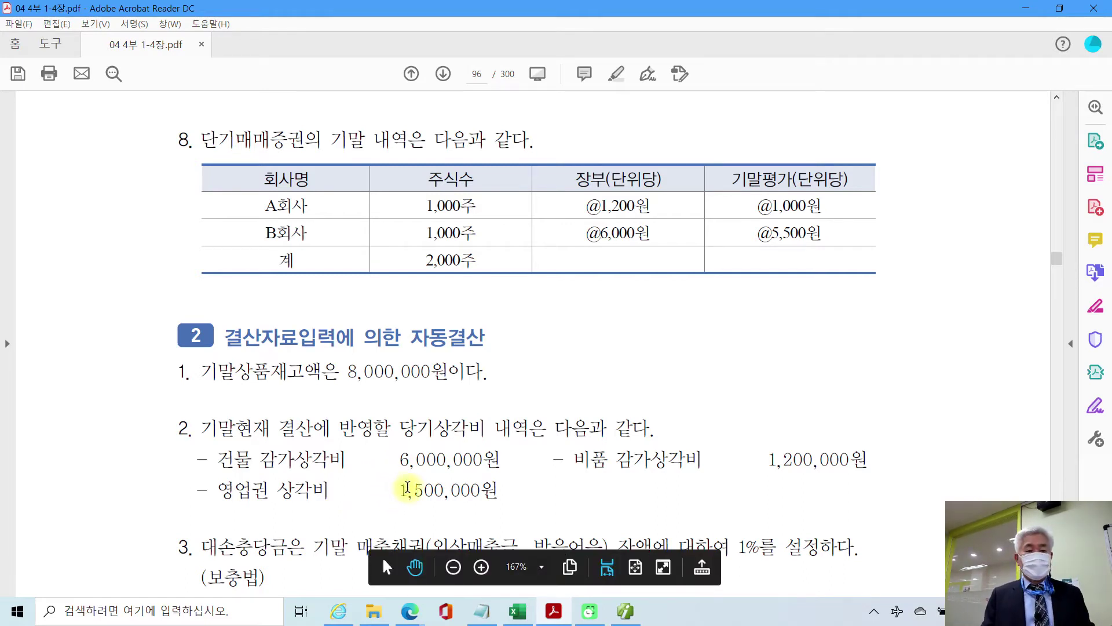
{"action": "scroll", "coordinate": [407, 489], "scroll_direction": "up", "scroll_amount": 4}
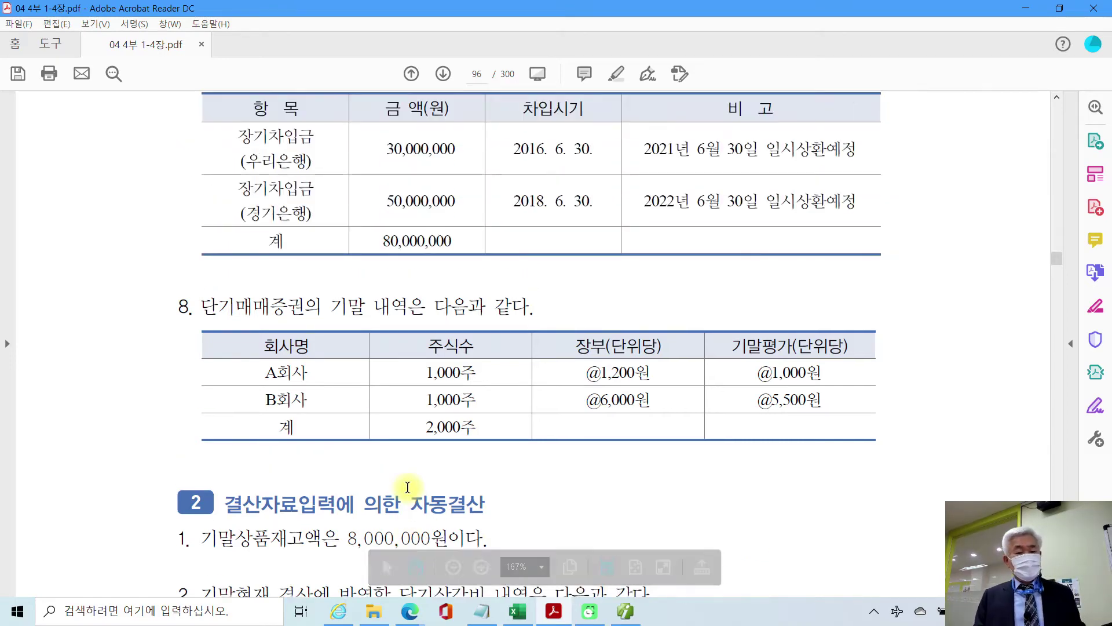
{"action": "scroll", "coordinate": [407, 491], "scroll_direction": "up", "scroll_amount": 3}
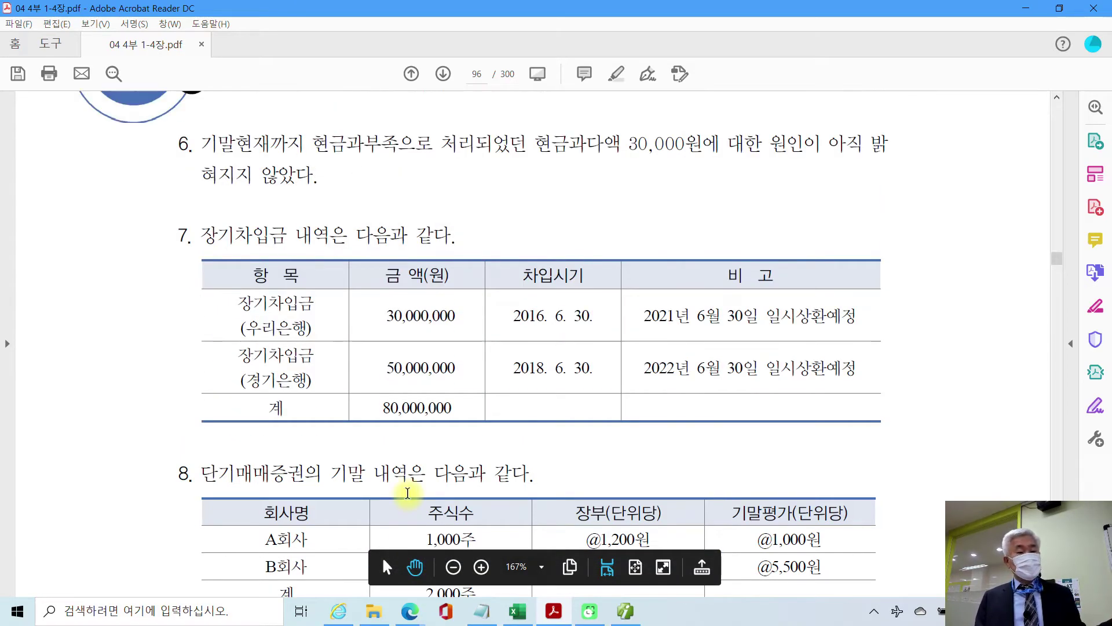
{"action": "scroll", "coordinate": [407, 493], "scroll_direction": "up", "scroll_amount": 10}
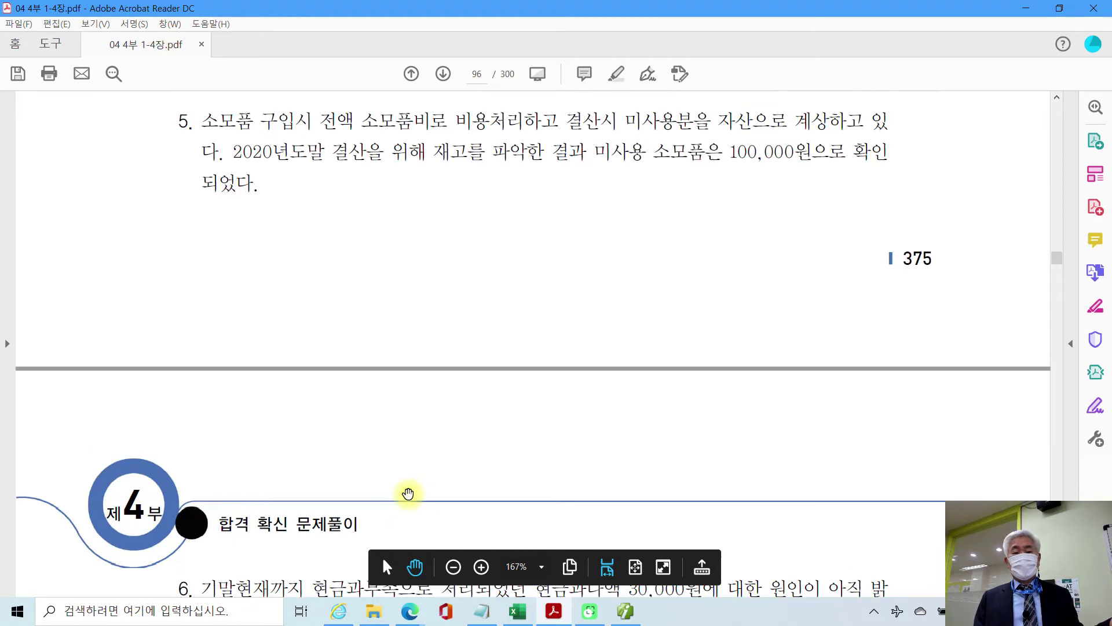
{"action": "scroll", "coordinate": [407, 493], "scroll_direction": "up", "scroll_amount": 5}
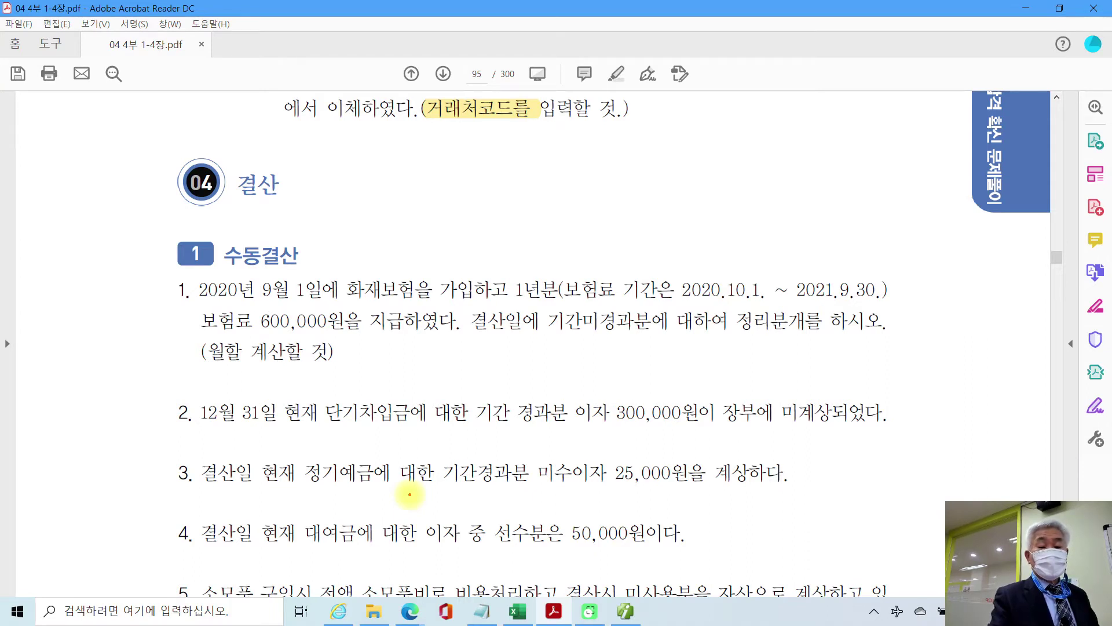
Step: Mark 기간미경과분에 and 정리분개를 in 수동결산 exercise 1 in red and handwrite 비용의 이연 beneath them
{"action": "mouse_move", "coordinate": [538, 314]}
{"action": "left_mouse_down"}
{"action": "mouse_move", "coordinate": [608, 350]}
{"action": "mouse_move", "coordinate": [669, 333]}
{"action": "mouse_move", "coordinate": [606, 302]}
{"action": "mouse_move", "coordinate": [537, 308]}
{"action": "left_mouse_up"}
{"action": "left_click_drag", "start_coordinate": [732, 342], "coordinate": [816, 348]}
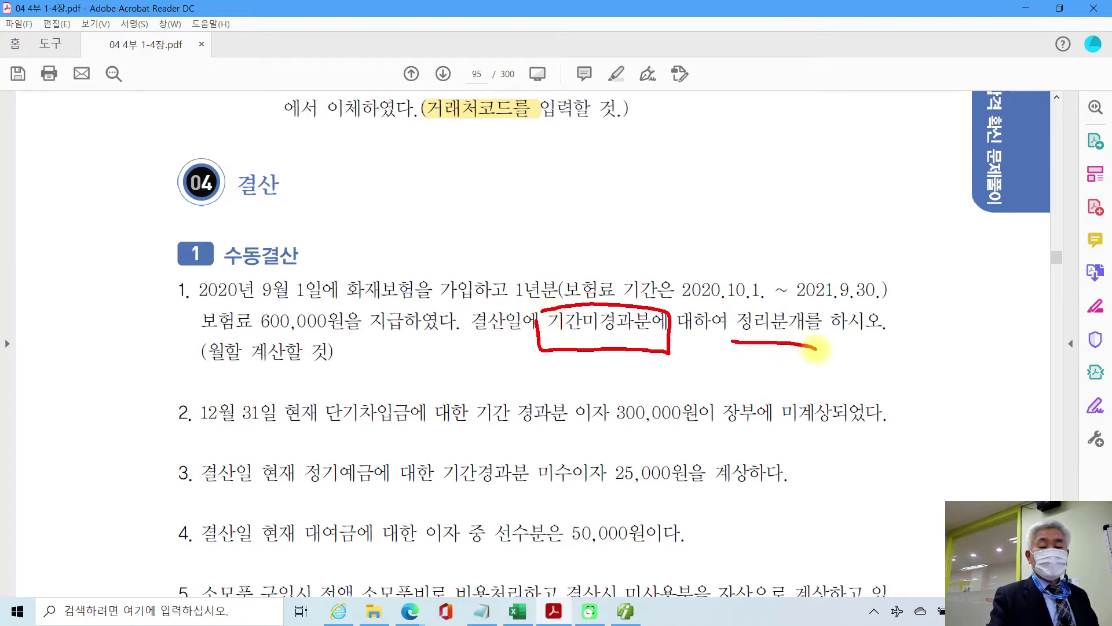
{"action": "mouse_move", "coordinate": [503, 350]}
{"action": "left_mouse_down"}
{"action": "mouse_move", "coordinate": [499, 376]}
{"action": "mouse_move", "coordinate": [527, 354]}
{"action": "left_mouse_up"}
{"action": "mouse_move", "coordinate": [543, 344]}
{"action": "left_mouse_down"}
{"action": "mouse_move", "coordinate": [541, 386]}
{"action": "mouse_move", "coordinate": [575, 348]}
{"action": "mouse_move", "coordinate": [581, 363]}
{"action": "mouse_move", "coordinate": [603, 366]}
{"action": "left_mouse_up"}
{"action": "left_click_drag", "start_coordinate": [580, 381], "coordinate": [586, 386]}
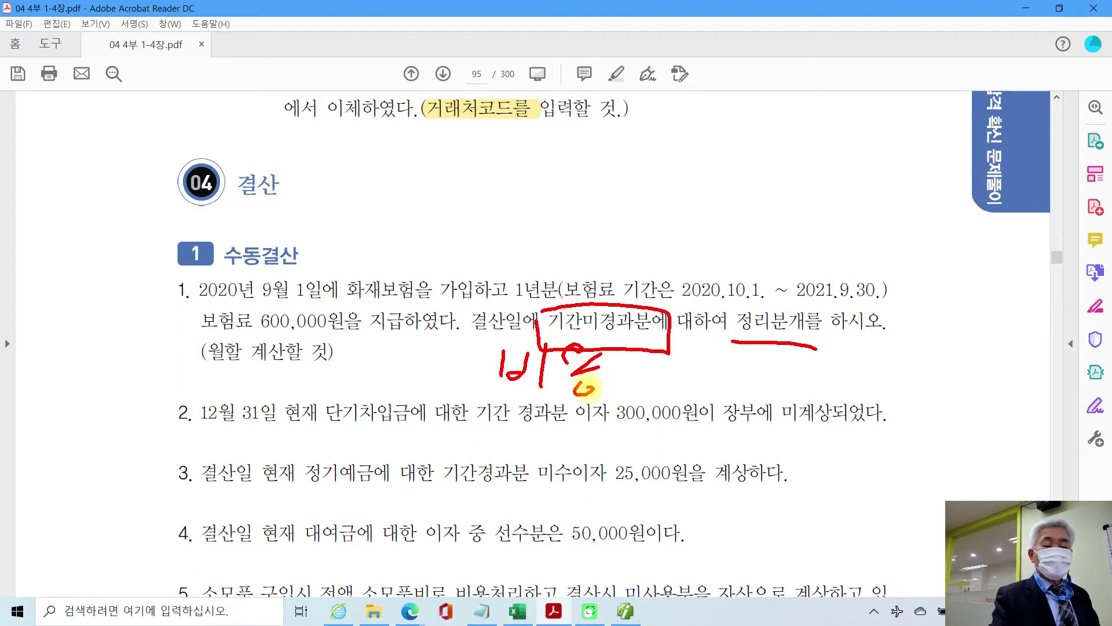
{"action": "left_click_drag", "start_coordinate": [618, 359], "coordinate": [649, 400]}
{"action": "mouse_move", "coordinate": [682, 374]}
{"action": "left_mouse_down"}
{"action": "mouse_move", "coordinate": [684, 365]}
{"action": "mouse_move", "coordinate": [702, 399]}
{"action": "mouse_move", "coordinate": [766, 359]}
{"action": "mouse_move", "coordinate": [750, 406]}
{"action": "mouse_move", "coordinate": [785, 396]}
{"action": "left_mouse_up"}
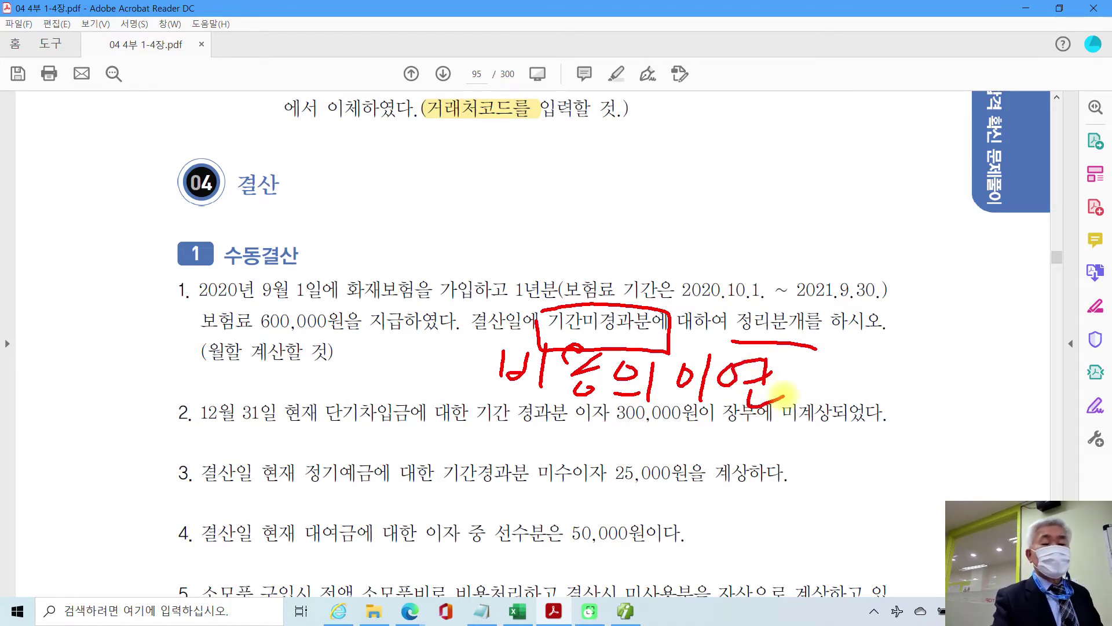
Step: Handwrite 차) 선급비용 in red above 수동결산 exercise 1 and underline 경과분 in exercise 2
{"action": "left_click_drag", "start_coordinate": [416, 184], "coordinate": [388, 220]}
{"action": "mouse_move", "coordinate": [405, 200]}
{"action": "left_mouse_down"}
{"action": "mouse_move", "coordinate": [430, 218]}
{"action": "mouse_move", "coordinate": [439, 203]}
{"action": "left_mouse_up"}
{"action": "left_click_drag", "start_coordinate": [443, 184], "coordinate": [439, 245]}
{"action": "left_click_drag", "start_coordinate": [515, 407], "coordinate": [576, 412]}
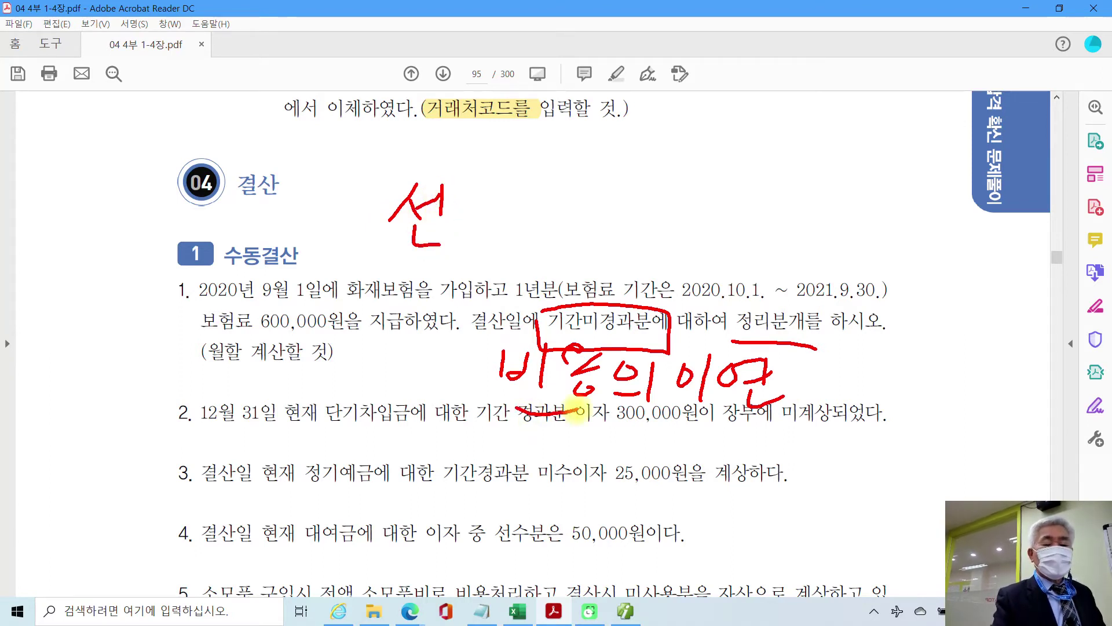
{"action": "left_click_drag", "start_coordinate": [454, 185], "coordinate": [495, 195]}
{"action": "mouse_move", "coordinate": [464, 203]}
{"action": "left_mouse_down"}
{"action": "mouse_move", "coordinate": [463, 243]}
{"action": "mouse_move", "coordinate": [487, 244]}
{"action": "left_mouse_up"}
{"action": "mouse_move", "coordinate": [510, 200]}
{"action": "left_mouse_down"}
{"action": "mouse_move", "coordinate": [507, 229]}
{"action": "mouse_move", "coordinate": [521, 234]}
{"action": "mouse_move", "coordinate": [524, 218]}
{"action": "left_mouse_up"}
{"action": "left_click_drag", "start_coordinate": [541, 184], "coordinate": [540, 243]}
{"action": "mouse_move", "coordinate": [579, 184]}
{"action": "left_mouse_down"}
{"action": "mouse_move", "coordinate": [566, 179]}
{"action": "mouse_move", "coordinate": [604, 210]}
{"action": "mouse_move", "coordinate": [579, 236]}
{"action": "left_mouse_up"}
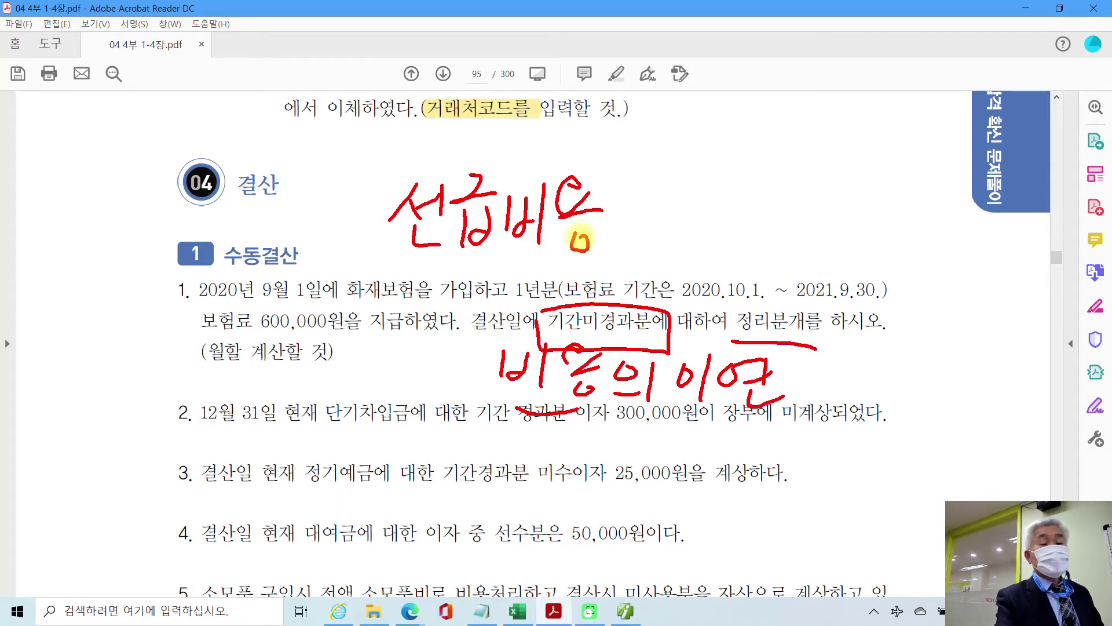
{"action": "mouse_move", "coordinate": [304, 172]}
{"action": "left_mouse_down"}
{"action": "mouse_move", "coordinate": [311, 191]}
{"action": "mouse_move", "coordinate": [284, 236]}
{"action": "mouse_move", "coordinate": [319, 234]}
{"action": "mouse_move", "coordinate": [328, 248]}
{"action": "mouse_move", "coordinate": [343, 230]}
{"action": "left_mouse_up"}
{"action": "mouse_move", "coordinate": [343, 169]}
{"action": "left_mouse_down"}
{"action": "mouse_move", "coordinate": [358, 189]}
{"action": "mouse_move", "coordinate": [330, 265]}
{"action": "left_mouse_up"}
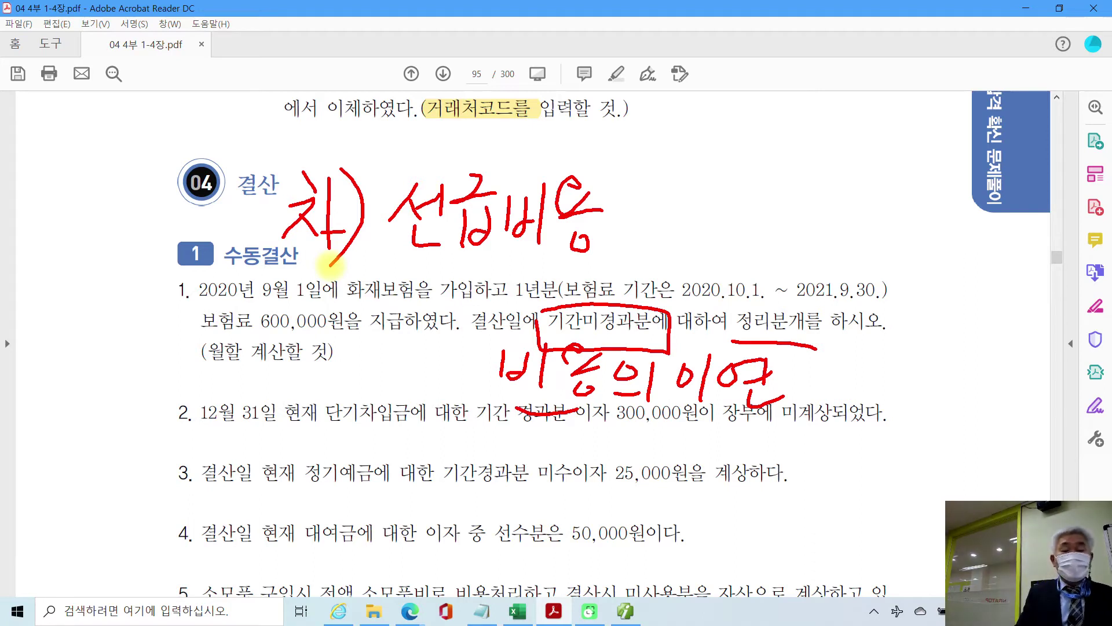
Step: Handwrite 대) 보험료 in red beside 차) 선급비용 and circle 보험료 in 수동결산 exercise 1
{"action": "mouse_move", "coordinate": [726, 188]}
{"action": "left_mouse_down"}
{"action": "mouse_move", "coordinate": [756, 186]}
{"action": "mouse_move", "coordinate": [773, 227]}
{"action": "mouse_move", "coordinate": [795, 205]}
{"action": "mouse_move", "coordinate": [795, 232]}
{"action": "left_mouse_up"}
{"action": "left_click_drag", "start_coordinate": [815, 172], "coordinate": [808, 238]}
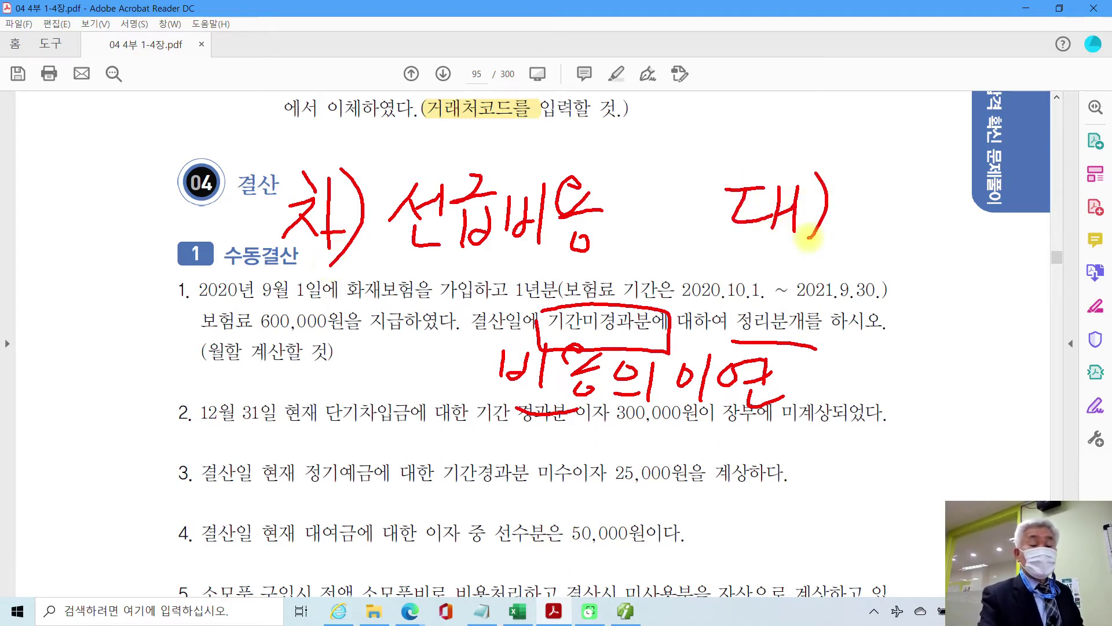
{"action": "mouse_move", "coordinate": [229, 300]}
{"action": "left_mouse_down"}
{"action": "mouse_move", "coordinate": [203, 354]}
{"action": "mouse_move", "coordinate": [222, 291]}
{"action": "left_mouse_up"}
{"action": "mouse_move", "coordinate": [860, 165]}
{"action": "left_mouse_down"}
{"action": "mouse_move", "coordinate": [863, 230]}
{"action": "mouse_move", "coordinate": [880, 228]}
{"action": "left_mouse_up"}
{"action": "mouse_move", "coordinate": [863, 200]}
{"action": "left_mouse_down"}
{"action": "mouse_move", "coordinate": [881, 200]}
{"action": "mouse_move", "coordinate": [895, 234]}
{"action": "left_mouse_up"}
{"action": "mouse_move", "coordinate": [912, 174]}
{"action": "left_mouse_down"}
{"action": "mouse_move", "coordinate": [920, 223]}
{"action": "mouse_move", "coordinate": [956, 215]}
{"action": "mouse_move", "coordinate": [950, 243]}
{"action": "mouse_move", "coordinate": [962, 238]}
{"action": "left_mouse_up"}
{"action": "mouse_move", "coordinate": [988, 174]}
{"action": "left_mouse_down"}
{"action": "mouse_move", "coordinate": [1002, 211]}
{"action": "mouse_move", "coordinate": [979, 229]}
{"action": "mouse_move", "coordinate": [1014, 245]}
{"action": "left_mouse_up"}
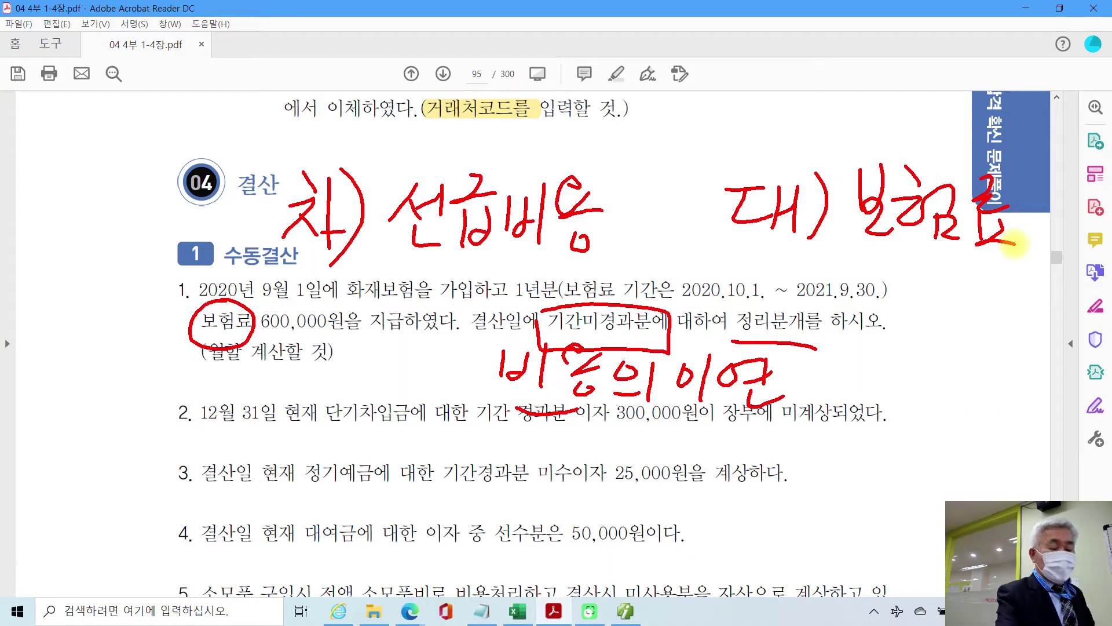
Step: Mark 9월 1일, the 600,000원 premium and the 9.30. end date in exercise 1 in blue, and circle the amount spots after 선급비용 and 보험료
{"action": "mouse_move", "coordinate": [256, 280]}
{"action": "left_mouse_down"}
{"action": "mouse_move", "coordinate": [329, 297]}
{"action": "mouse_move", "coordinate": [272, 275]}
{"action": "left_mouse_up"}
{"action": "left_click_drag", "start_coordinate": [334, 323], "coordinate": [354, 322]}
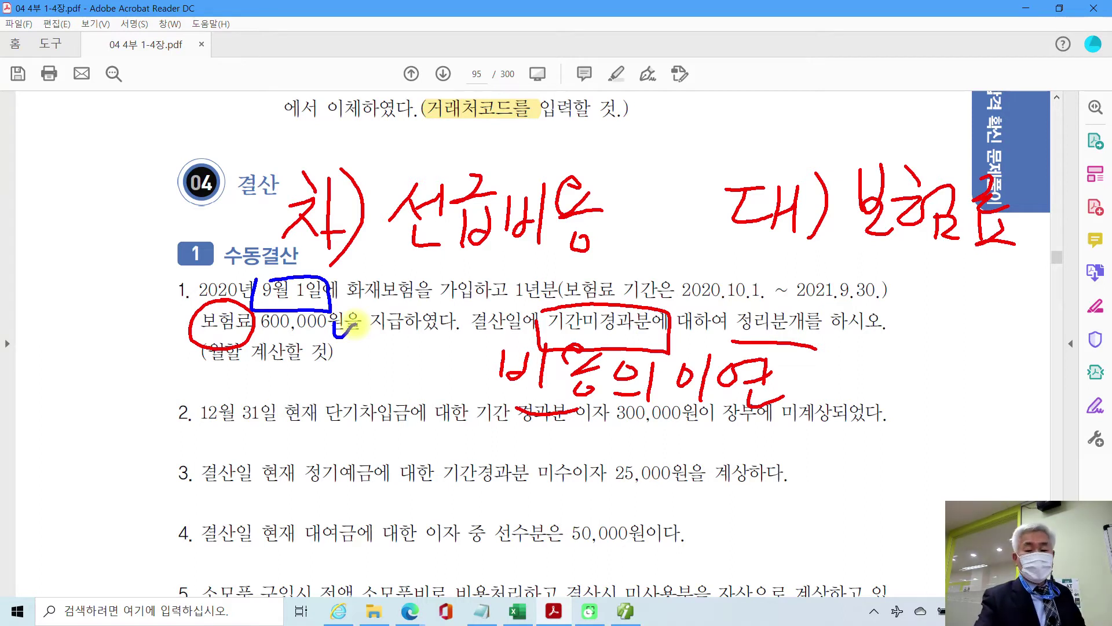
{"action": "left_click_drag", "start_coordinate": [832, 313], "coordinate": [907, 312]}
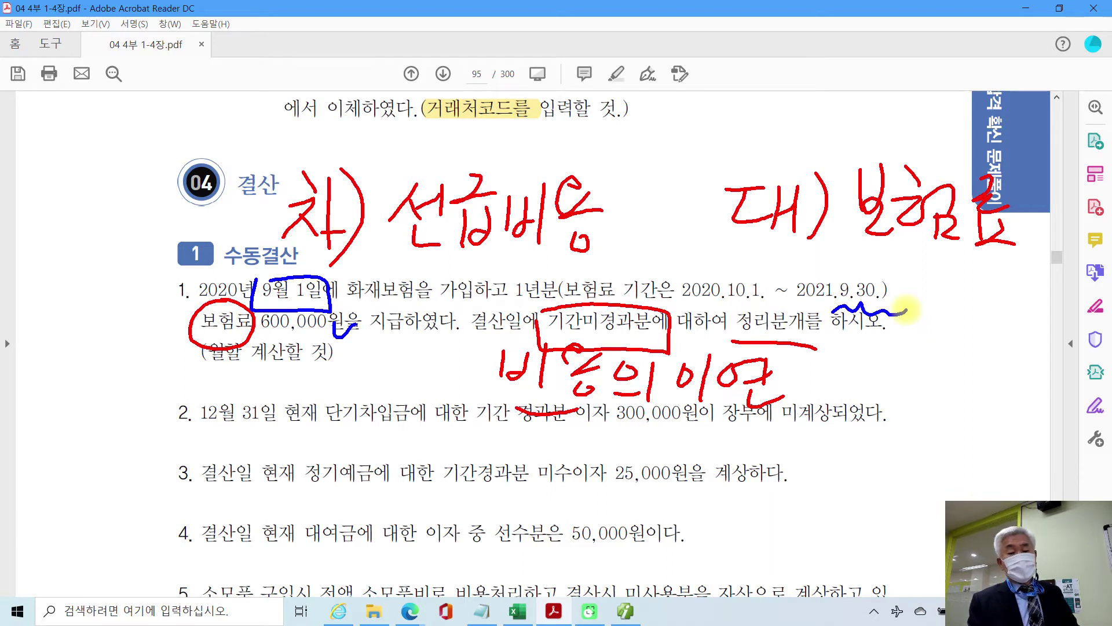
{"action": "mouse_move", "coordinate": [667, 202]}
{"action": "left_mouse_down"}
{"action": "mouse_move", "coordinate": [626, 228]}
{"action": "mouse_move", "coordinate": [670, 234]}
{"action": "left_mouse_up"}
{"action": "mouse_move", "coordinate": [1034, 225]}
{"action": "left_mouse_down"}
{"action": "mouse_move", "coordinate": [1045, 263]}
{"action": "mouse_move", "coordinate": [1058, 262]}
{"action": "left_mouse_up"}
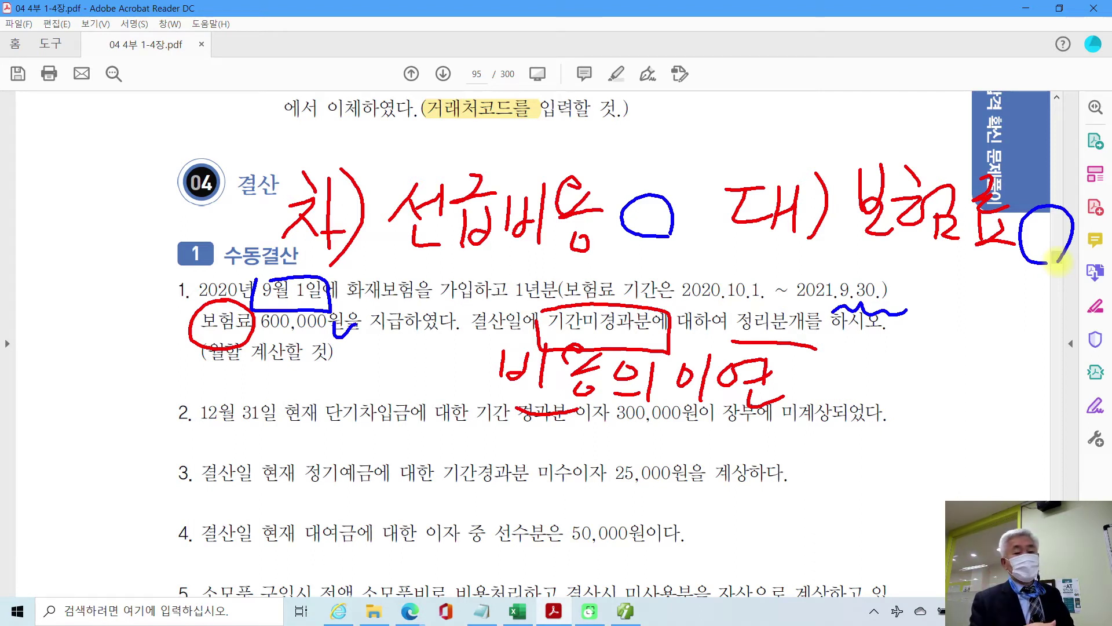
Step: Handwrite the 450,000 amount in blue next to 선급비용 and 보험료, and clear the handwritten annotations from the page
{"action": "mouse_move", "coordinate": [626, 134]}
{"action": "left_mouse_down"}
{"action": "mouse_move", "coordinate": [609, 177]}
{"action": "mouse_move", "coordinate": [637, 191]}
{"action": "left_mouse_up"}
{"action": "left_click_drag", "start_coordinate": [666, 130], "coordinate": [661, 200]}
{"action": "mouse_move", "coordinate": [663, 165]}
{"action": "left_mouse_down"}
{"action": "mouse_move", "coordinate": [695, 148]}
{"action": "mouse_move", "coordinate": [700, 174]}
{"action": "mouse_move", "coordinate": [756, 149]}
{"action": "left_mouse_up"}
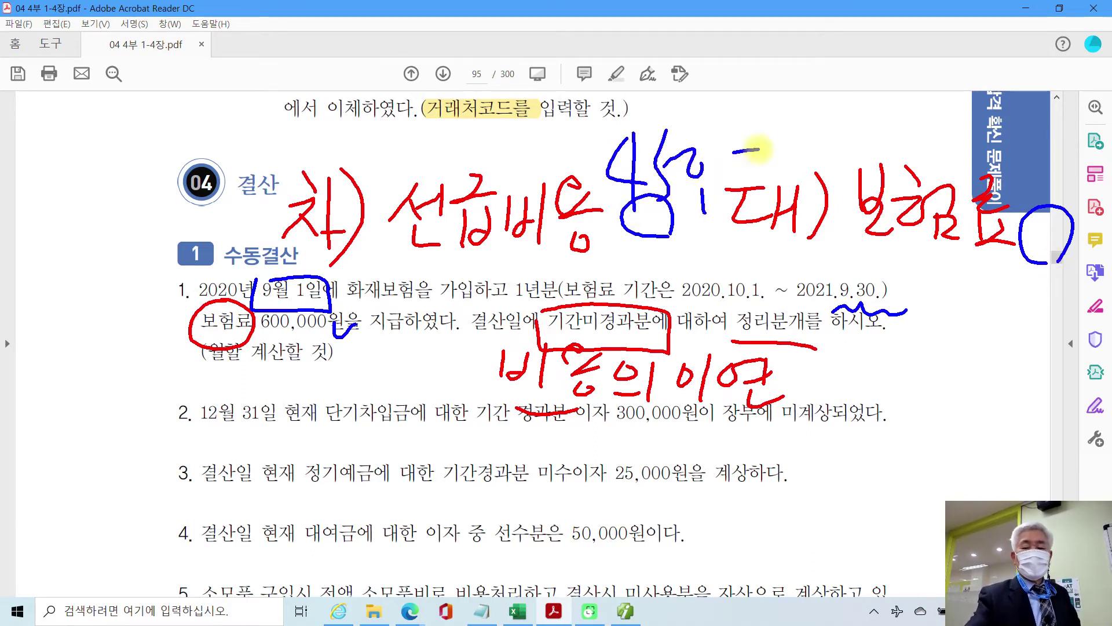
{"action": "mouse_move", "coordinate": [938, 280]}
{"action": "left_mouse_down"}
{"action": "mouse_move", "coordinate": [973, 315]}
{"action": "mouse_move", "coordinate": [949, 339]}
{"action": "left_mouse_up"}
{"action": "left_click_drag", "start_coordinate": [980, 277], "coordinate": [975, 341]}
{"action": "left_click_drag", "start_coordinate": [1015, 304], "coordinate": [1022, 327]}
{"action": "left_click_drag", "start_coordinate": [1033, 331], "coordinate": [1038, 350]}
{"action": "left_click_drag", "start_coordinate": [1033, 283], "coordinate": [1051, 283]}
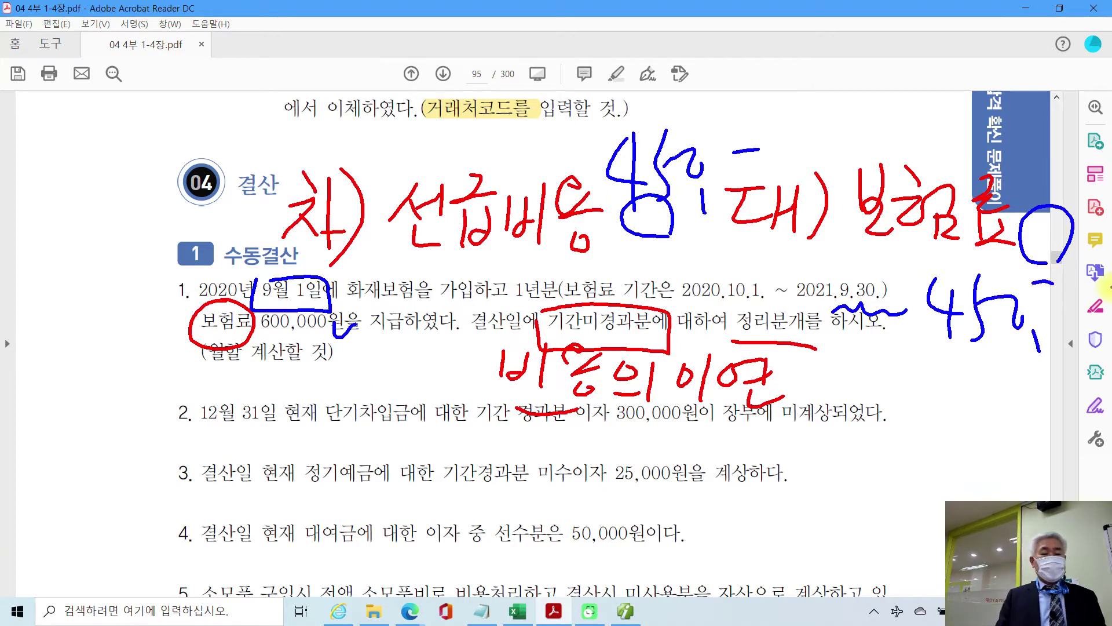
{"action": "key", "text": "Escape"}
Step: Switch to Smart A and set the 일반전표입력 date to December 31
{"action": "left_click", "coordinate": [625, 611]}
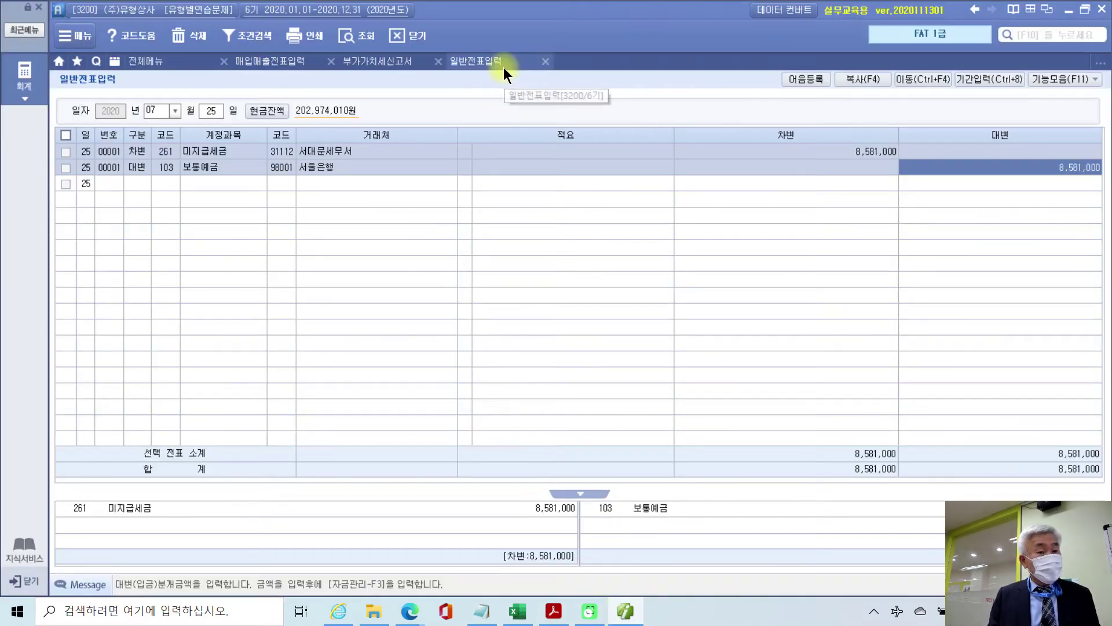
{"action": "left_click", "coordinate": [152, 114]}
{"action": "type", "text": "12"}
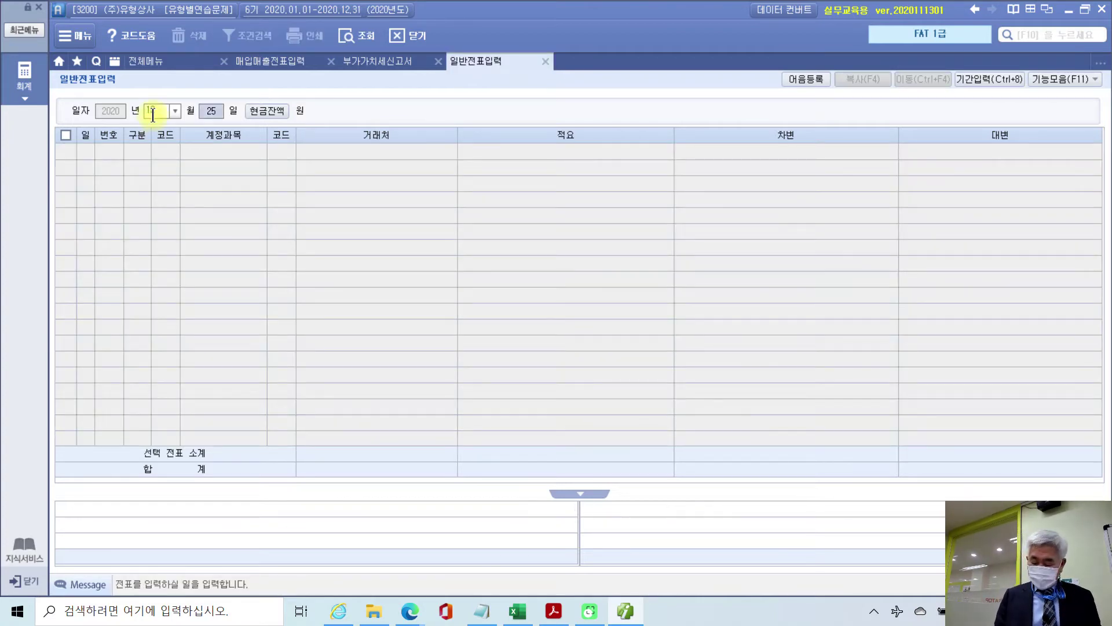
{"action": "type", "text": "31"}
{"action": "key", "text": "Return"}
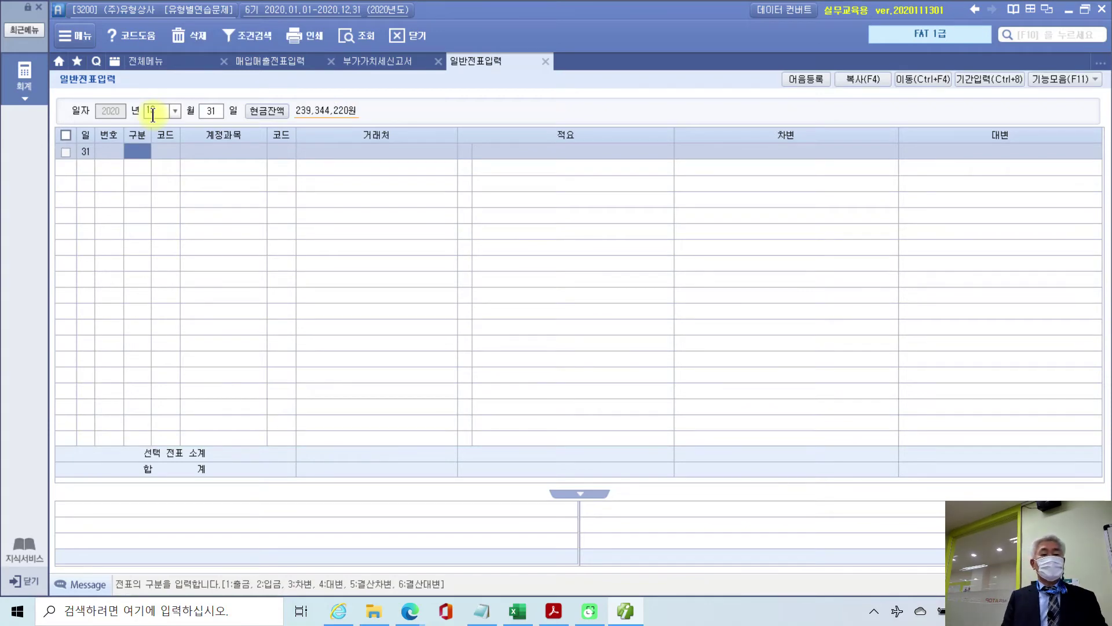
Step: Add a 차변 line for 133 선급비용 with a debit of 450,000, leaving 거래처 and 적요 blank
{"action": "type", "text": "3"}
{"action": "key", "text": "Return"}
{"action": "type", "text": "선급"}
{"action": "key", "text": "Return"}
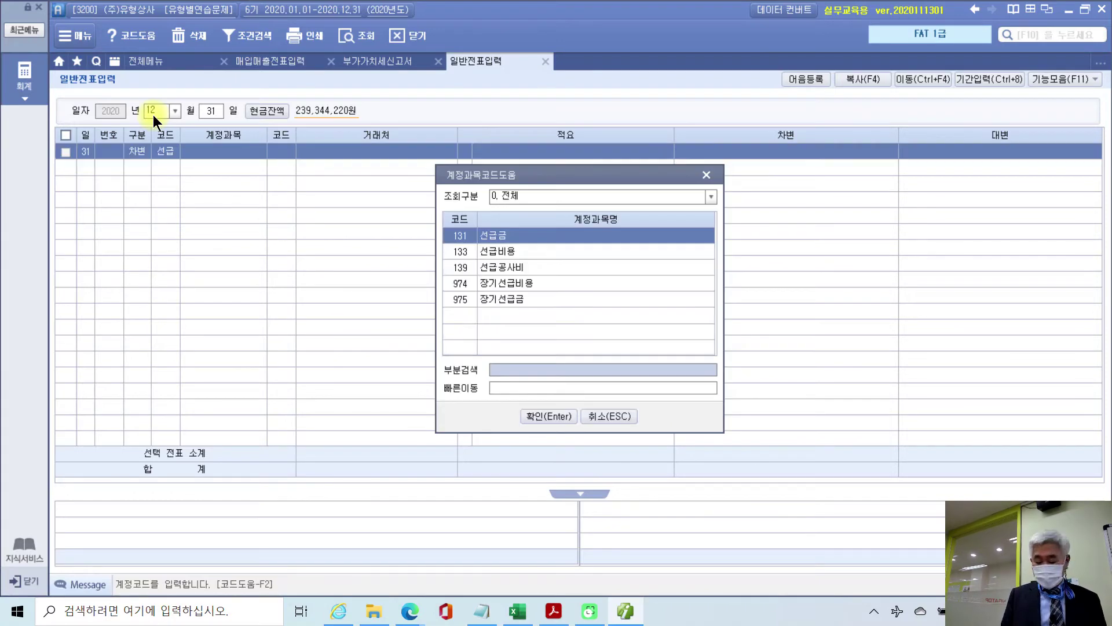
{"action": "key", "text": "Down"}
{"action": "key", "text": "Return"}
{"action": "key", "text": "Return"}
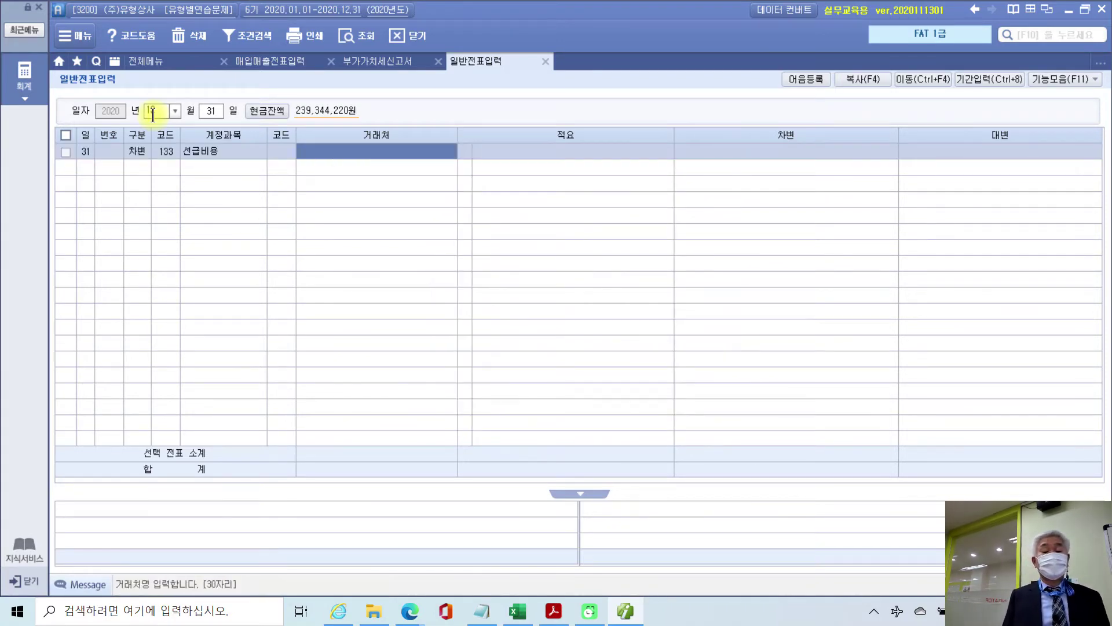
{"action": "key", "text": "Return"}
{"action": "key", "text": "Return"}
{"action": "type", "text": "4500000"}
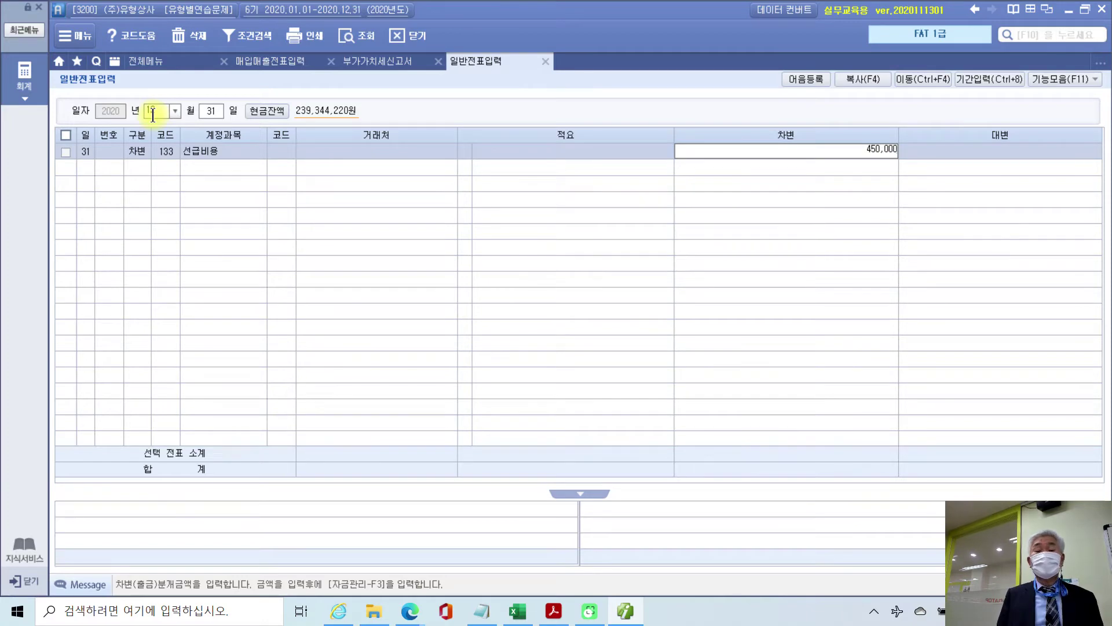
{"action": "key", "text": "Return"}
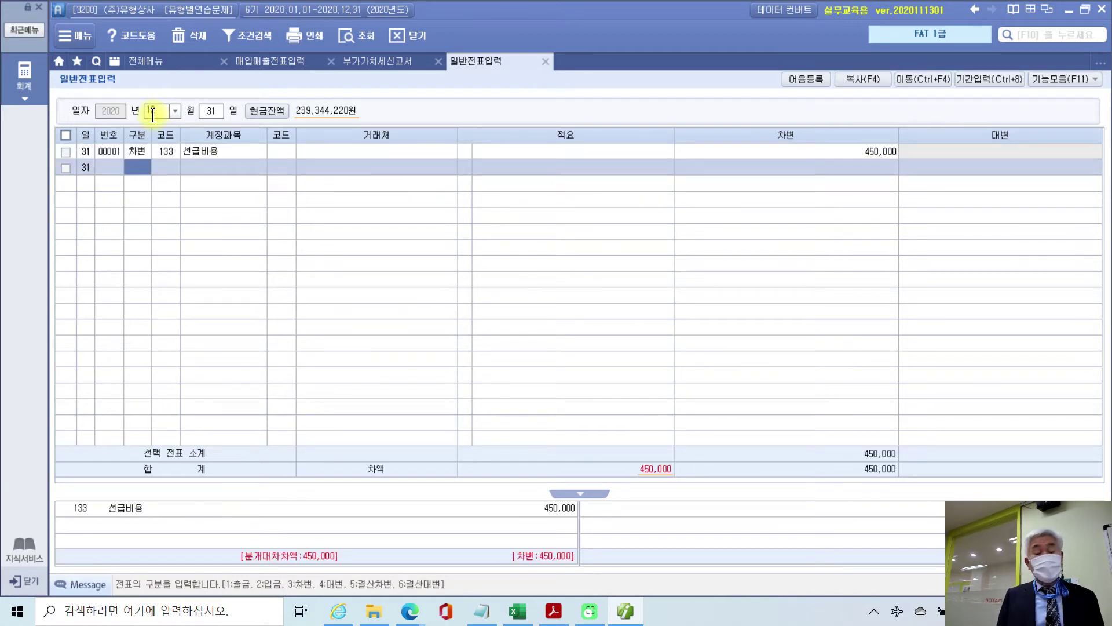
Step: Start a 대변 line below 선급비용 with 821 보험료 as its account
{"action": "type", "text": "4813"}
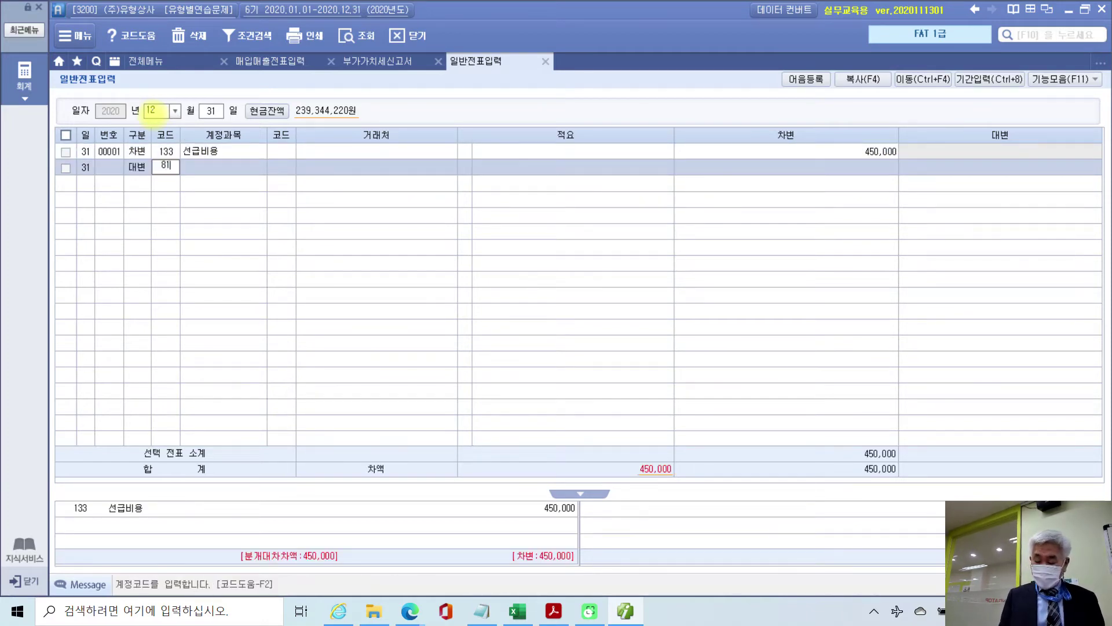
{"action": "key", "text": "Return"}
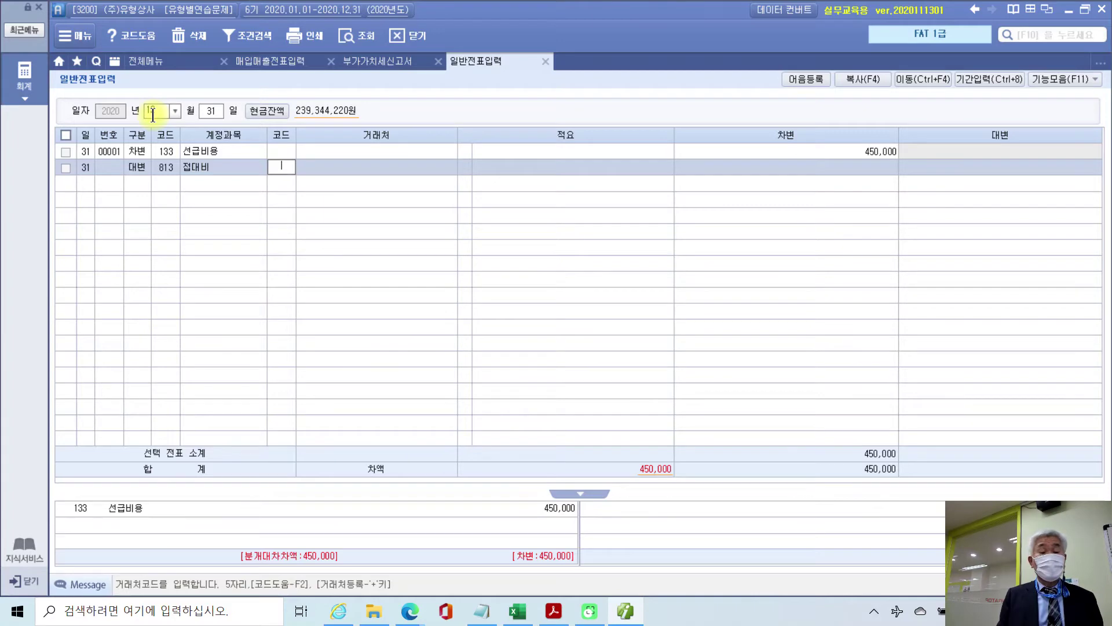
{"action": "left_click", "coordinate": [161, 165]}
{"action": "type", "text": "보험"}
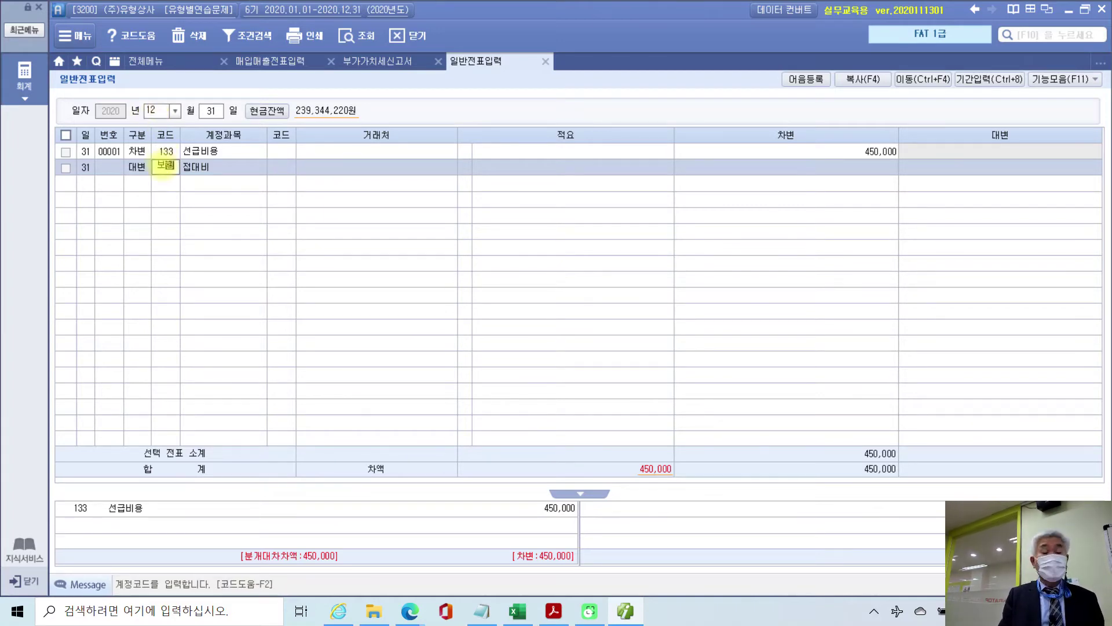
{"action": "key", "text": "Return"}
{"action": "key", "text": "Down"}
{"action": "key", "text": "Down"}
{"action": "key", "text": "End"}
{"action": "key", "text": "Up"}
{"action": "key", "text": "Return"}
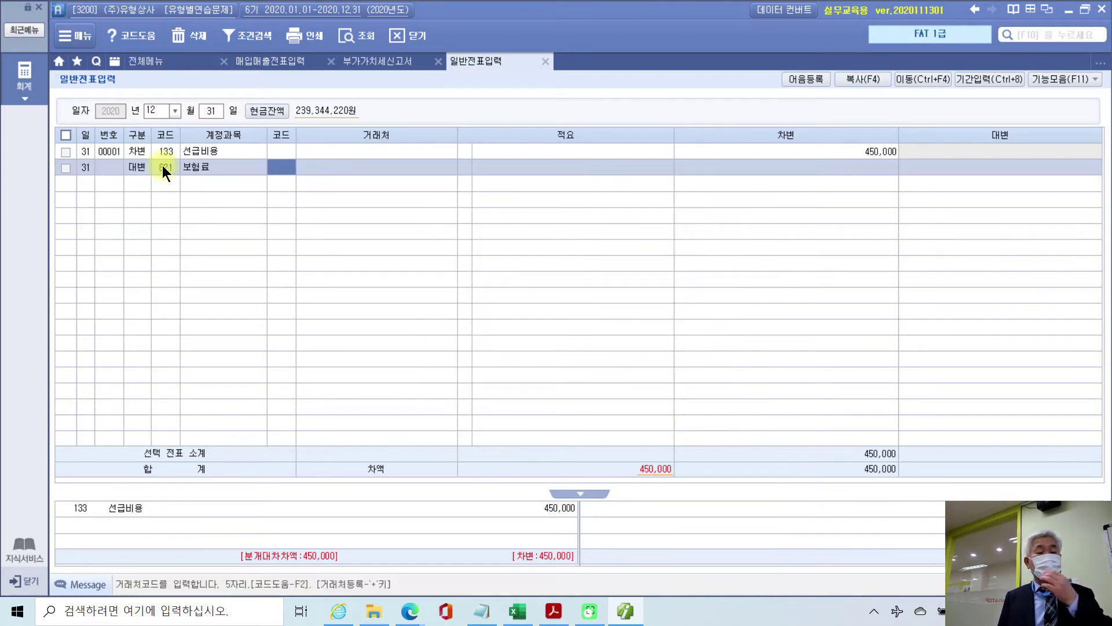
Step: Complete the 보험료 line with a credit of 450,000, leaving 거래처 and 적요 blank
{"action": "key", "text": "Return"}
{"action": "key", "text": "Return"}
{"action": "key", "text": "Return"}
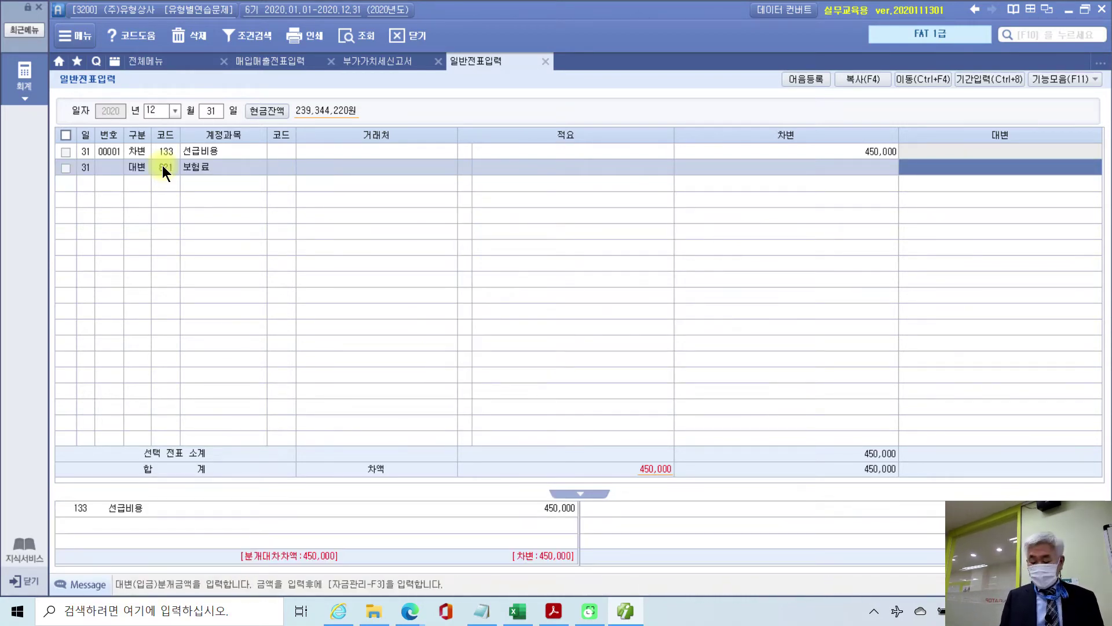
{"action": "type", "text": "4500000"}
{"action": "key", "text": "Return"}
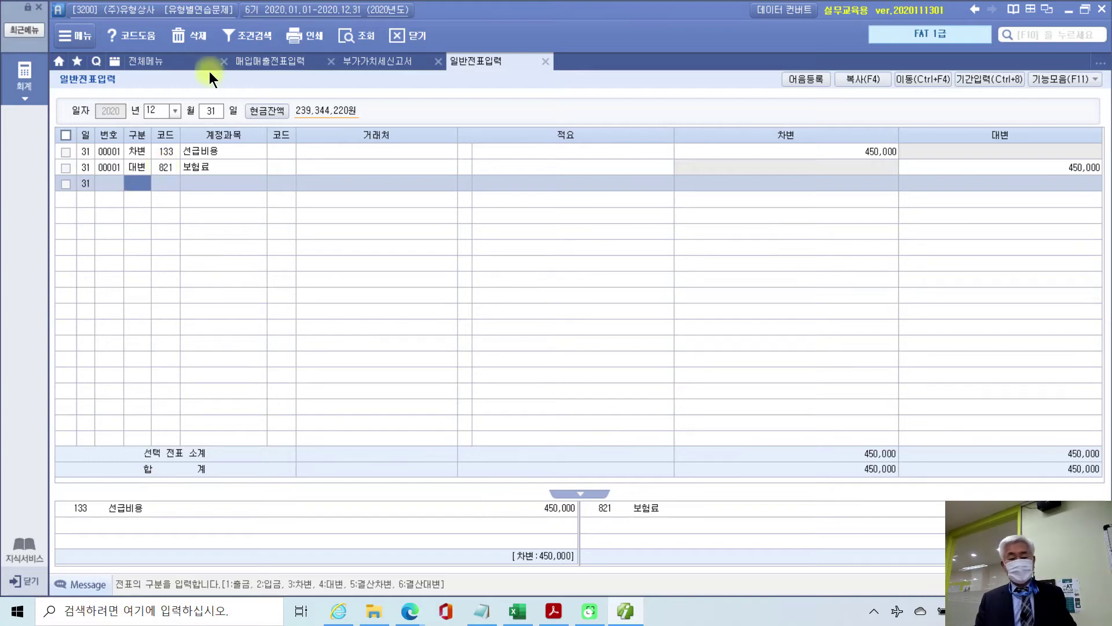
Step: Switch to the textbook PDF in Adobe Acrobat Reader and highlight 기간 경과분 이자 300,000원이 장부에 미계상되었다 in exercise 2
{"action": "left_click", "coordinate": [625, 611]}
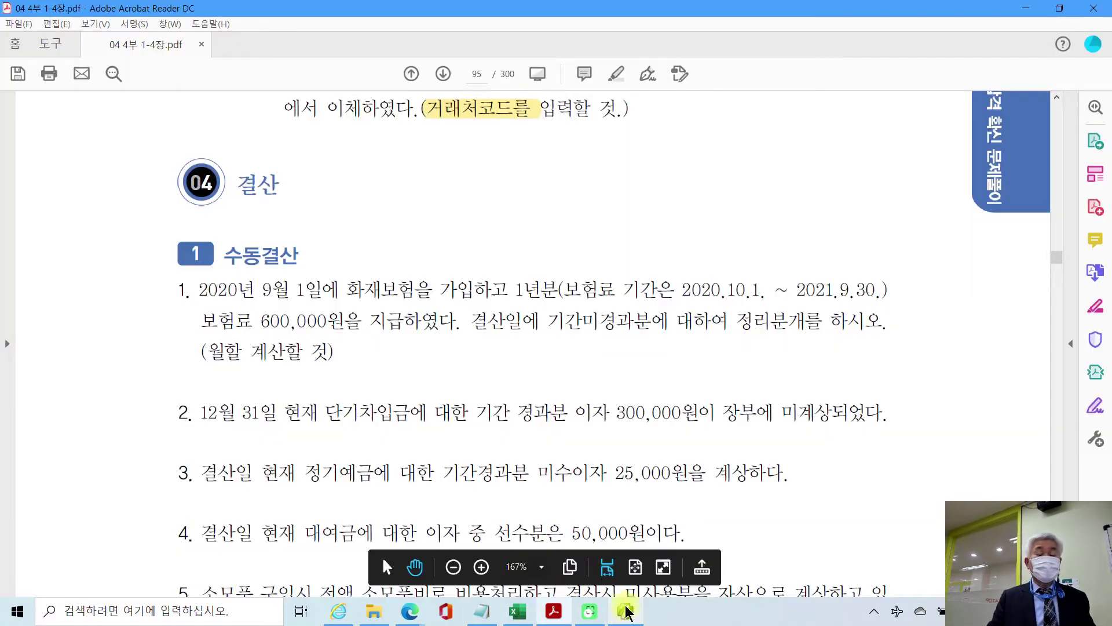
{"action": "scroll", "coordinate": [434, 381], "scroll_direction": "down", "scroll_amount": 1}
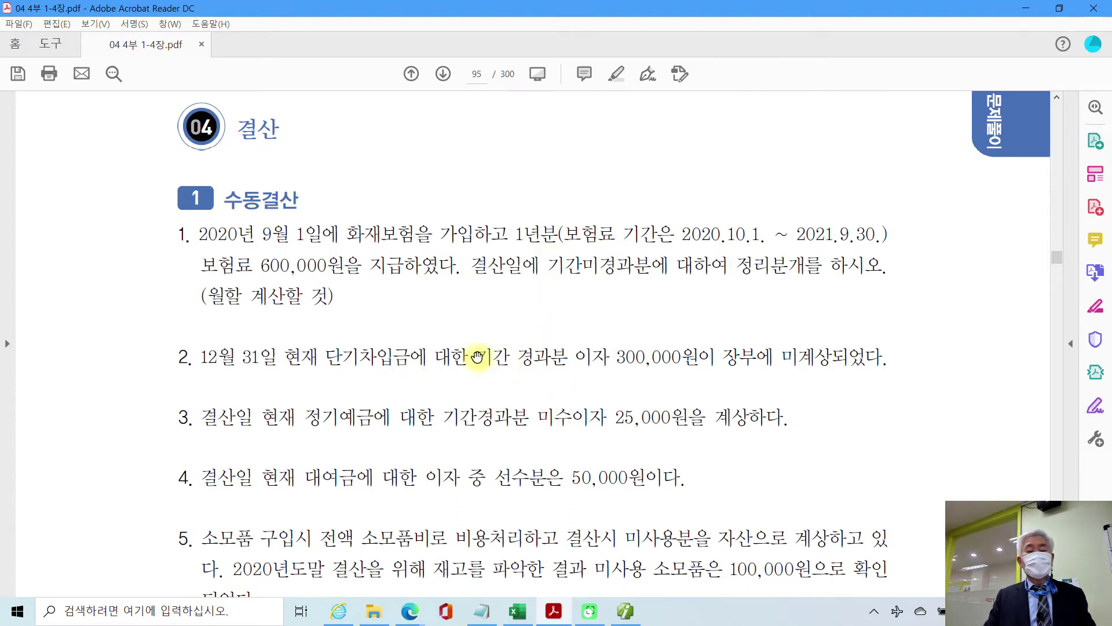
{"action": "left_click_drag", "start_coordinate": [505, 356], "coordinate": [717, 358]}
{"action": "right_click", "coordinate": [706, 360]}
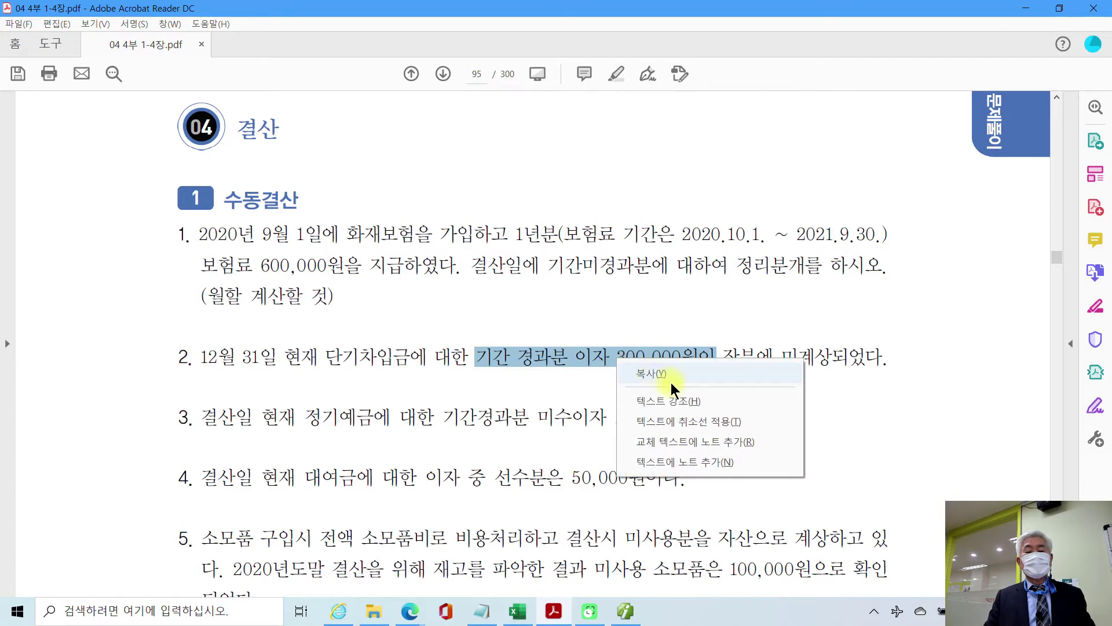
{"action": "left_click", "coordinate": [747, 400]}
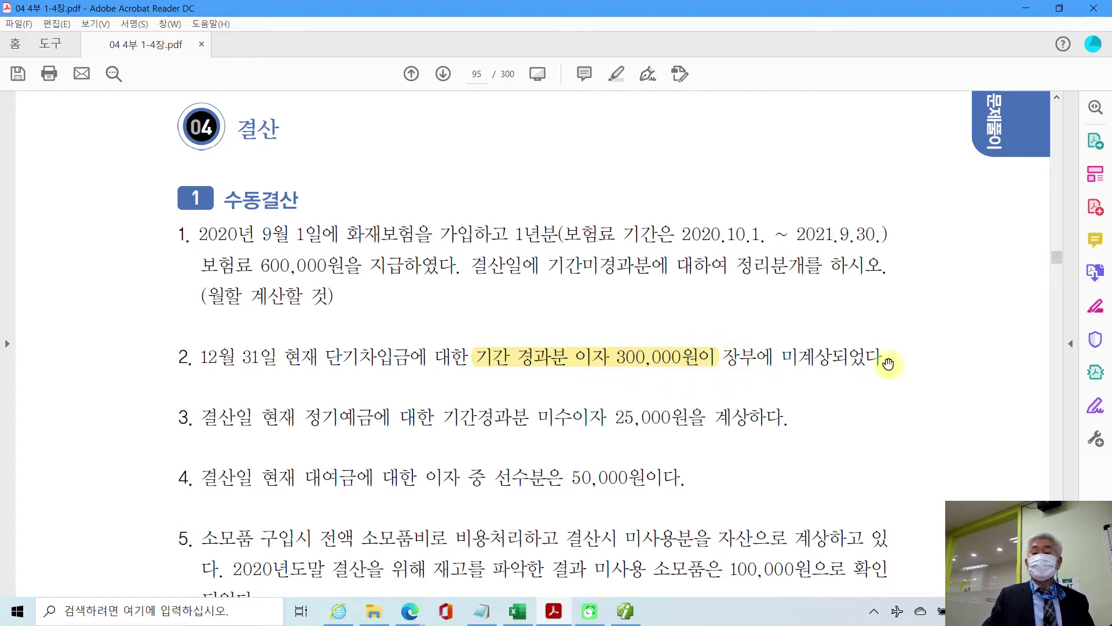
{"action": "left_click", "coordinate": [727, 357]}
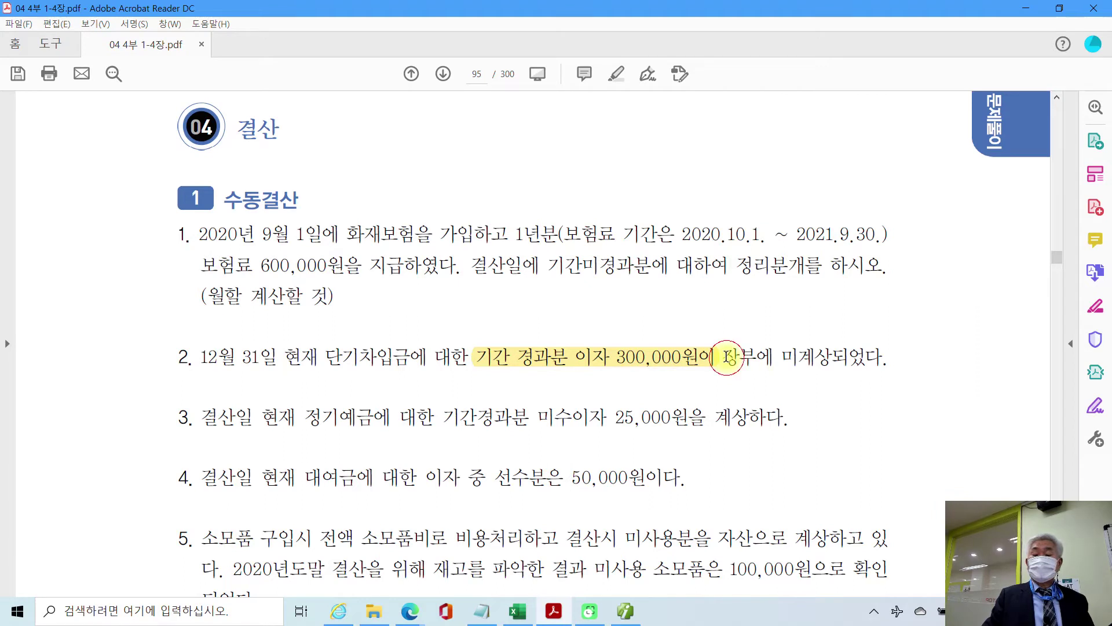
{"action": "left_click_drag", "start_coordinate": [727, 357], "coordinate": [886, 358]}
{"action": "right_click", "coordinate": [802, 357]}
{"action": "left_click", "coordinate": [844, 402]}
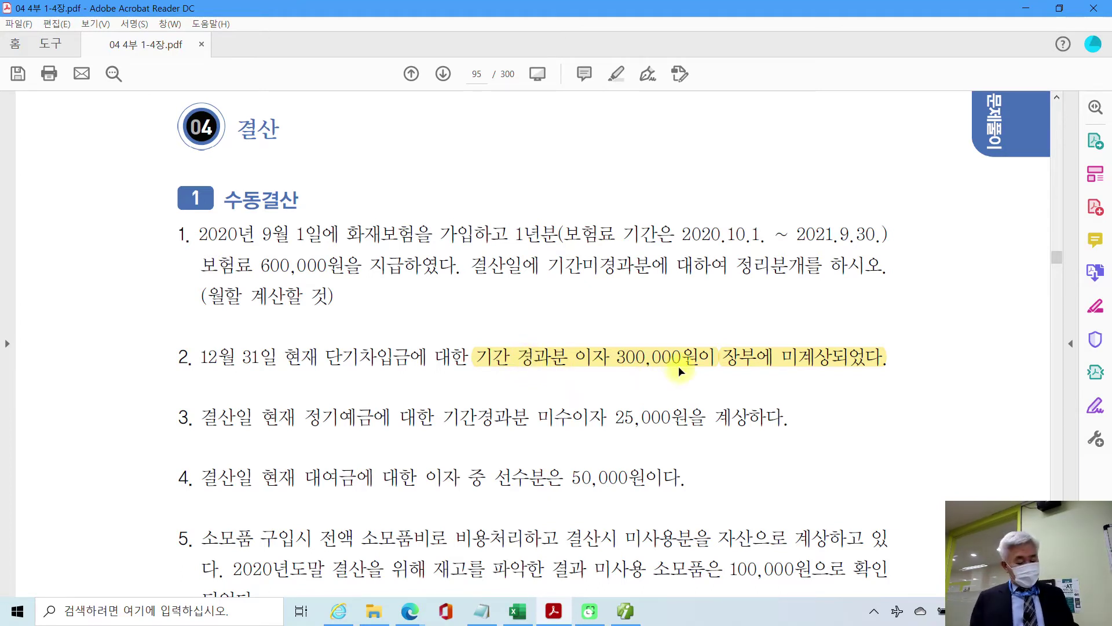
Step: Box 장부에 미계상 in exercise 2 in blue, handwrite 비용의 발생 over the line and underline 발생
{"action": "left_click_drag", "start_coordinate": [718, 339], "coordinate": [833, 369]}
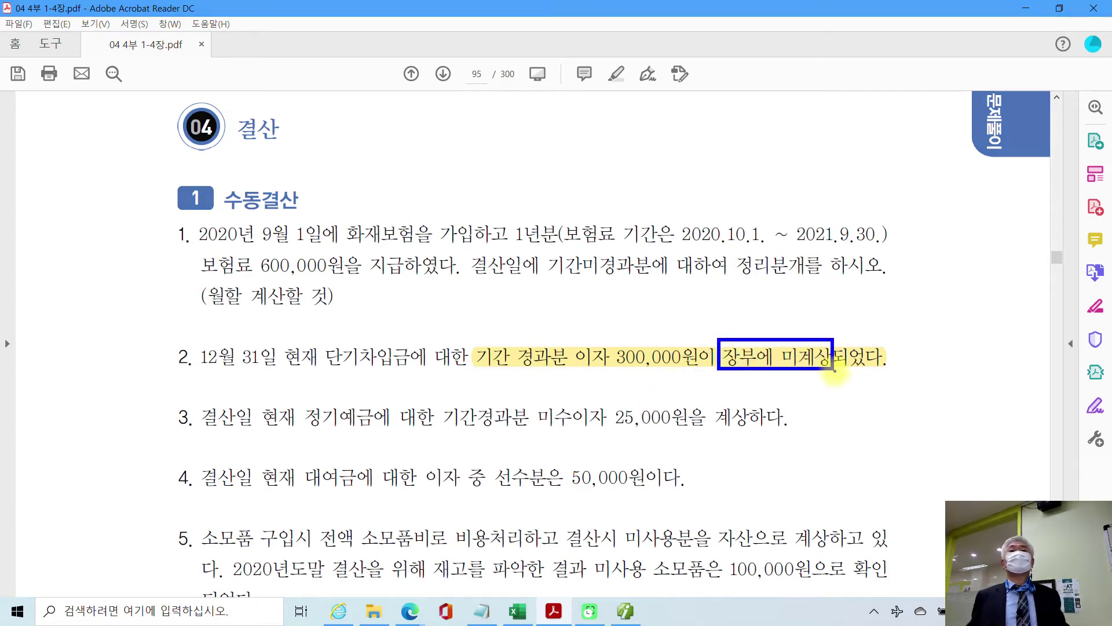
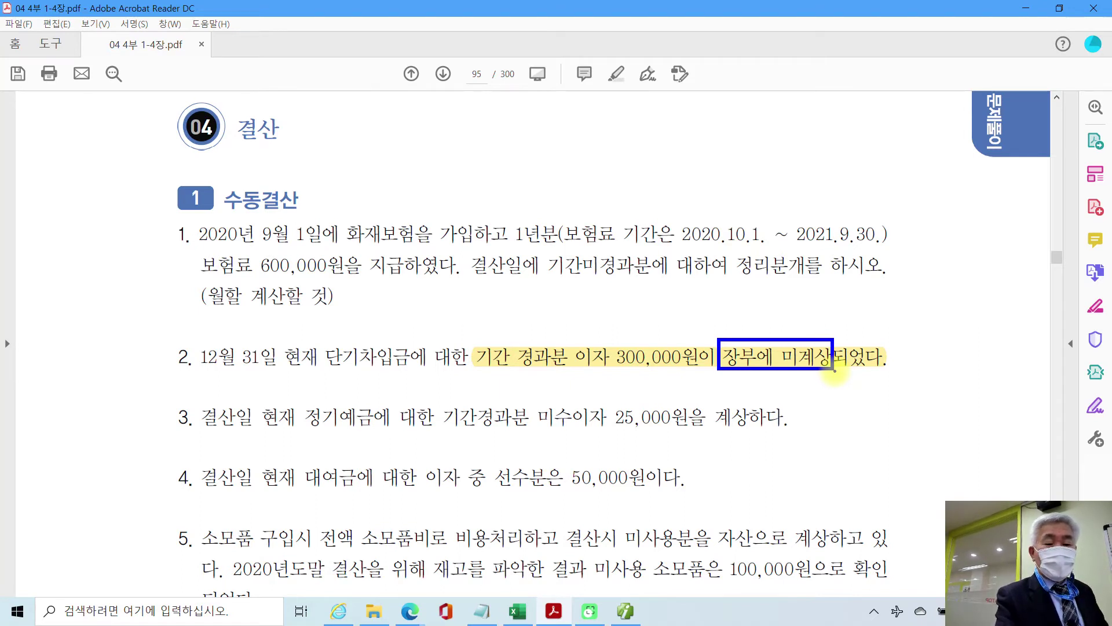
{"action": "mouse_move", "coordinate": [380, 342]}
{"action": "left_mouse_down"}
{"action": "mouse_move", "coordinate": [409, 313]}
{"action": "mouse_move", "coordinate": [412, 343]}
{"action": "left_mouse_up"}
{"action": "mouse_move", "coordinate": [451, 304]}
{"action": "left_mouse_down"}
{"action": "mouse_move", "coordinate": [446, 316]}
{"action": "mouse_move", "coordinate": [463, 327]}
{"action": "mouse_move", "coordinate": [447, 342]}
{"action": "left_mouse_up"}
{"action": "mouse_move", "coordinate": [483, 321]}
{"action": "left_mouse_down"}
{"action": "mouse_move", "coordinate": [499, 351]}
{"action": "mouse_move", "coordinate": [603, 316]}
{"action": "mouse_move", "coordinate": [579, 374]}
{"action": "mouse_move", "coordinate": [611, 327]}
{"action": "mouse_move", "coordinate": [631, 353]}
{"action": "mouse_move", "coordinate": [639, 322]}
{"action": "mouse_move", "coordinate": [632, 356]}
{"action": "left_mouse_up"}
{"action": "left_click_drag", "start_coordinate": [545, 390], "coordinate": [645, 389]}
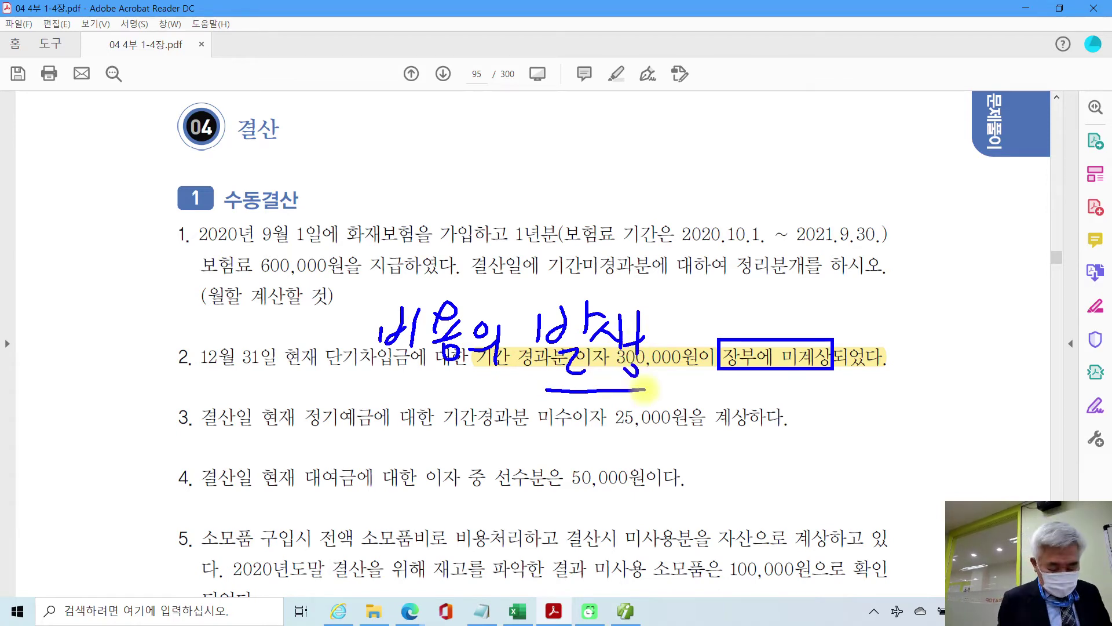
Step: Handwrite 대) 미지급비용 in red above exercise 2 and underline 미지급비용
{"action": "key", "text": "r"}
{"action": "mouse_move", "coordinate": [696, 313]}
{"action": "left_mouse_down"}
{"action": "mouse_move", "coordinate": [699, 280]}
{"action": "mouse_move", "coordinate": [718, 310]}
{"action": "left_mouse_up"}
{"action": "mouse_move", "coordinate": [740, 281]}
{"action": "left_mouse_down"}
{"action": "mouse_move", "coordinate": [731, 312]}
{"action": "mouse_move", "coordinate": [771, 316]}
{"action": "left_mouse_up"}
{"action": "mouse_move", "coordinate": [788, 277]}
{"action": "left_mouse_down"}
{"action": "mouse_move", "coordinate": [783, 322]}
{"action": "mouse_move", "coordinate": [833, 286]}
{"action": "left_mouse_up"}
{"action": "mouse_move", "coordinate": [805, 298]}
{"action": "left_mouse_down"}
{"action": "mouse_move", "coordinate": [802, 320]}
{"action": "mouse_move", "coordinate": [837, 322]}
{"action": "left_mouse_up"}
{"action": "mouse_move", "coordinate": [837, 278]}
{"action": "left_mouse_down"}
{"action": "mouse_move", "coordinate": [857, 315]}
{"action": "mouse_move", "coordinate": [868, 313]}
{"action": "left_mouse_up"}
{"action": "left_click_drag", "start_coordinate": [886, 267], "coordinate": [872, 333]}
{"action": "mouse_move", "coordinate": [901, 287]}
{"action": "left_mouse_down"}
{"action": "mouse_move", "coordinate": [918, 283]}
{"action": "mouse_move", "coordinate": [906, 301]}
{"action": "mouse_move", "coordinate": [931, 308]}
{"action": "mouse_move", "coordinate": [901, 328]}
{"action": "left_mouse_up"}
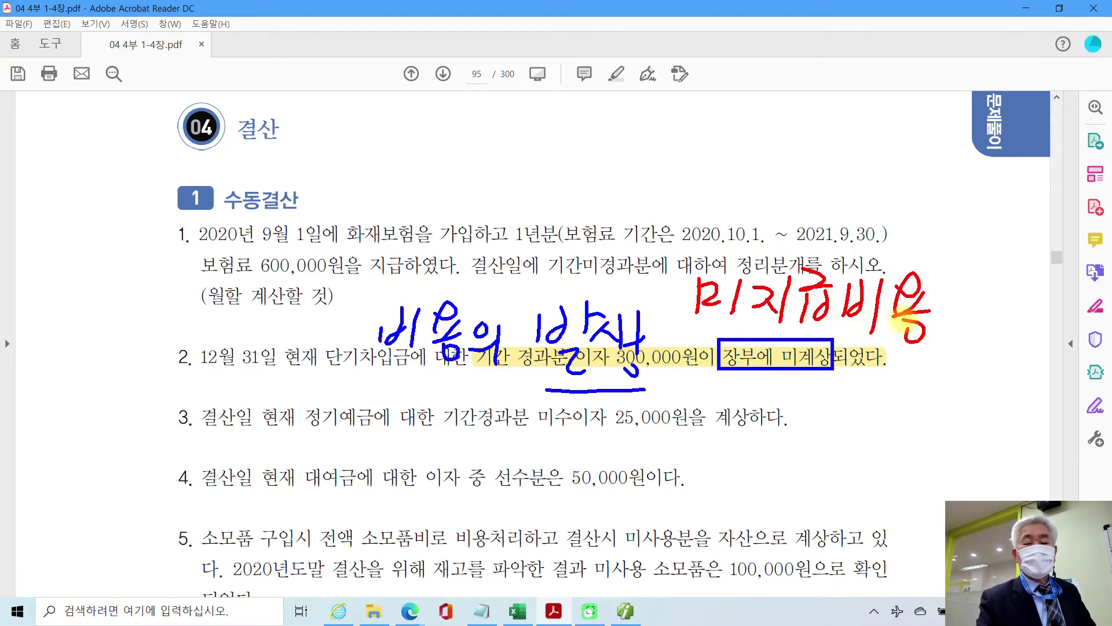
{"action": "left_click_drag", "start_coordinate": [704, 329], "coordinate": [966, 334]}
{"action": "mouse_move", "coordinate": [620, 297]}
{"action": "left_mouse_down"}
{"action": "mouse_move", "coordinate": [650, 287]}
{"action": "mouse_move", "coordinate": [646, 339]}
{"action": "mouse_move", "coordinate": [657, 339]}
{"action": "left_mouse_up"}
{"action": "mouse_move", "coordinate": [657, 284]}
{"action": "left_mouse_down"}
{"action": "mouse_move", "coordinate": [672, 342]}
{"action": "mouse_move", "coordinate": [630, 355]}
{"action": "left_mouse_up"}
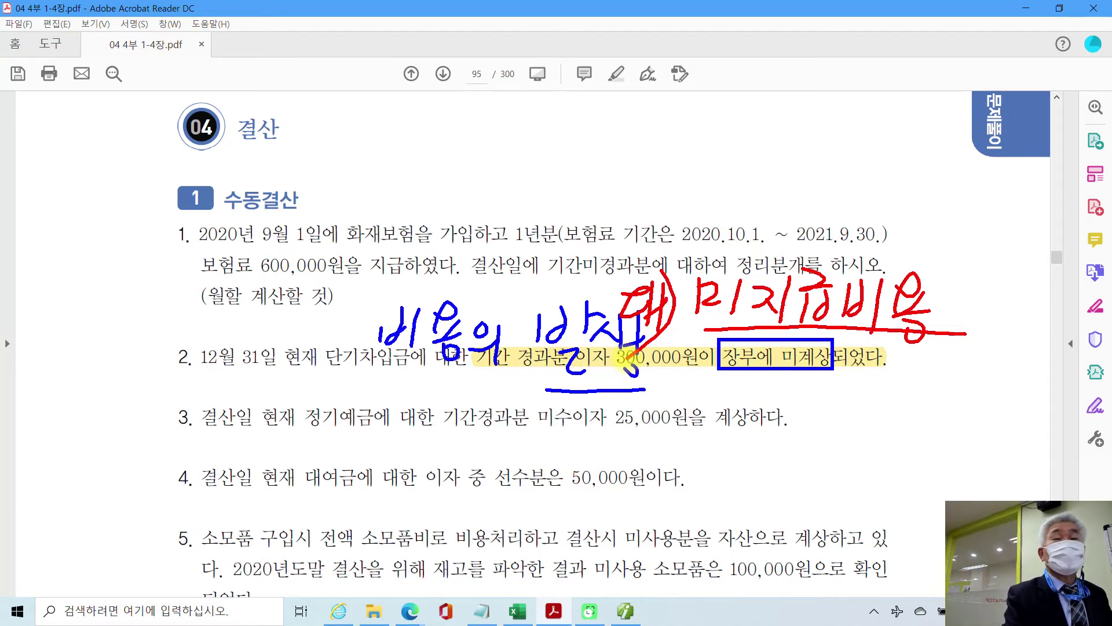
Step: Handwrite 차) 이자비용 in red above exercise 2, mark beneath 300,000원, and clear the handwritten annotations from the page
{"action": "left_click_drag", "start_coordinate": [337, 267], "coordinate": [350, 294]}
{"action": "mouse_move", "coordinate": [318, 308]}
{"action": "left_mouse_down"}
{"action": "mouse_move", "coordinate": [355, 300]}
{"action": "mouse_move", "coordinate": [312, 327]}
{"action": "left_mouse_up"}
{"action": "mouse_move", "coordinate": [342, 265]}
{"action": "left_mouse_down"}
{"action": "mouse_move", "coordinate": [355, 350]}
{"action": "mouse_move", "coordinate": [373, 312]}
{"action": "mouse_move", "coordinate": [353, 340]}
{"action": "left_mouse_up"}
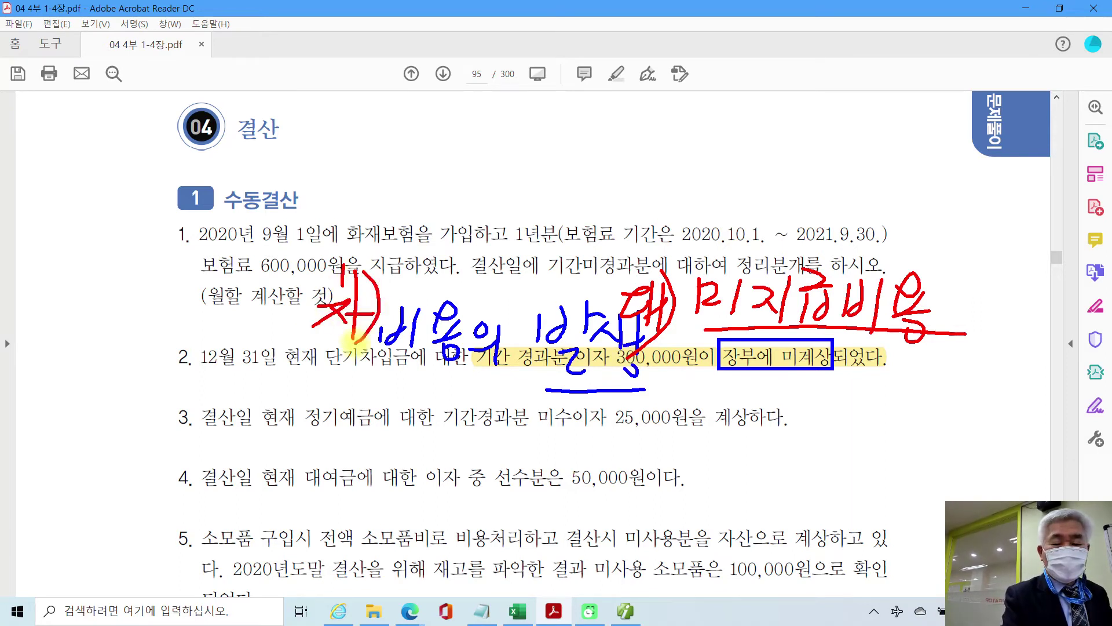
{"action": "mouse_move", "coordinate": [399, 273]}
{"action": "left_mouse_down"}
{"action": "mouse_move", "coordinate": [394, 310]}
{"action": "mouse_move", "coordinate": [410, 333]}
{"action": "mouse_move", "coordinate": [434, 316]}
{"action": "left_mouse_up"}
{"action": "left_click_drag", "start_coordinate": [452, 267], "coordinate": [455, 338]}
{"action": "left_click_drag", "start_coordinate": [455, 297], "coordinate": [487, 307]}
{"action": "mouse_move", "coordinate": [504, 270]}
{"action": "left_mouse_down"}
{"action": "mouse_move", "coordinate": [507, 316]}
{"action": "mouse_move", "coordinate": [533, 293]}
{"action": "mouse_move", "coordinate": [535, 315]}
{"action": "left_mouse_up"}
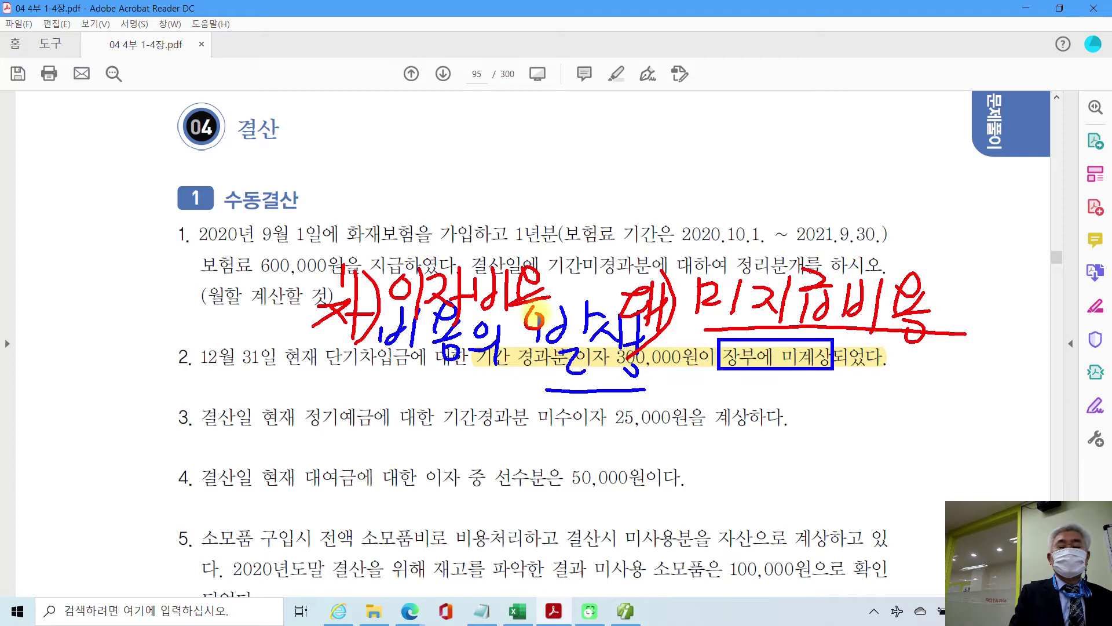
{"action": "mouse_move", "coordinate": [643, 382]}
{"action": "left_mouse_down"}
{"action": "mouse_move", "coordinate": [695, 385]}
{"action": "mouse_move", "coordinate": [606, 387]}
{"action": "mouse_move", "coordinate": [701, 394]}
{"action": "left_mouse_up"}
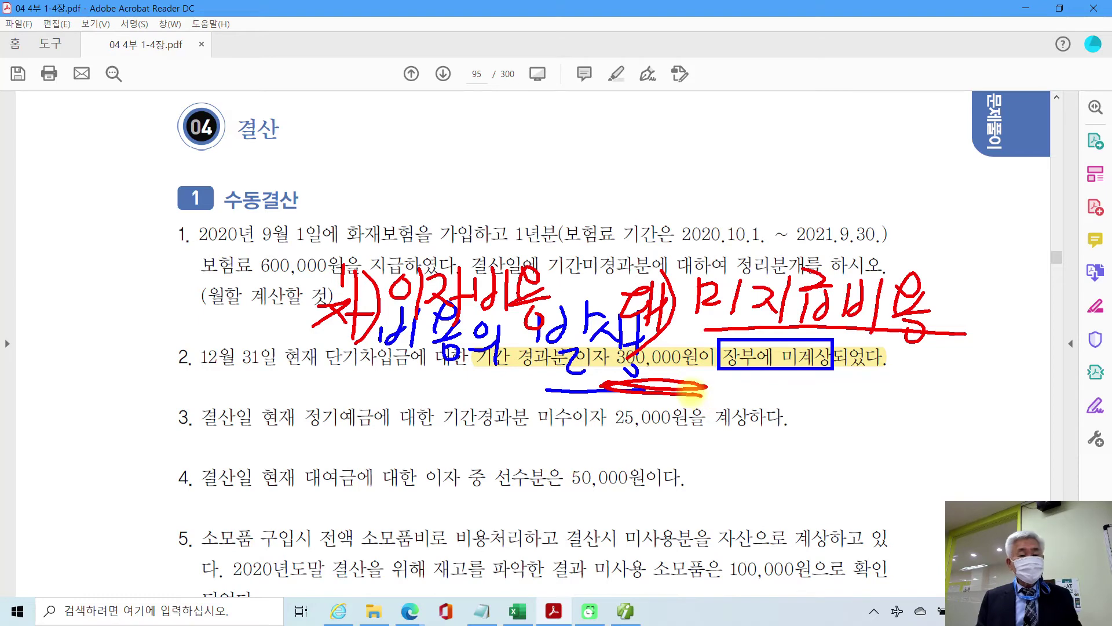
{"action": "key", "text": "Escape"}
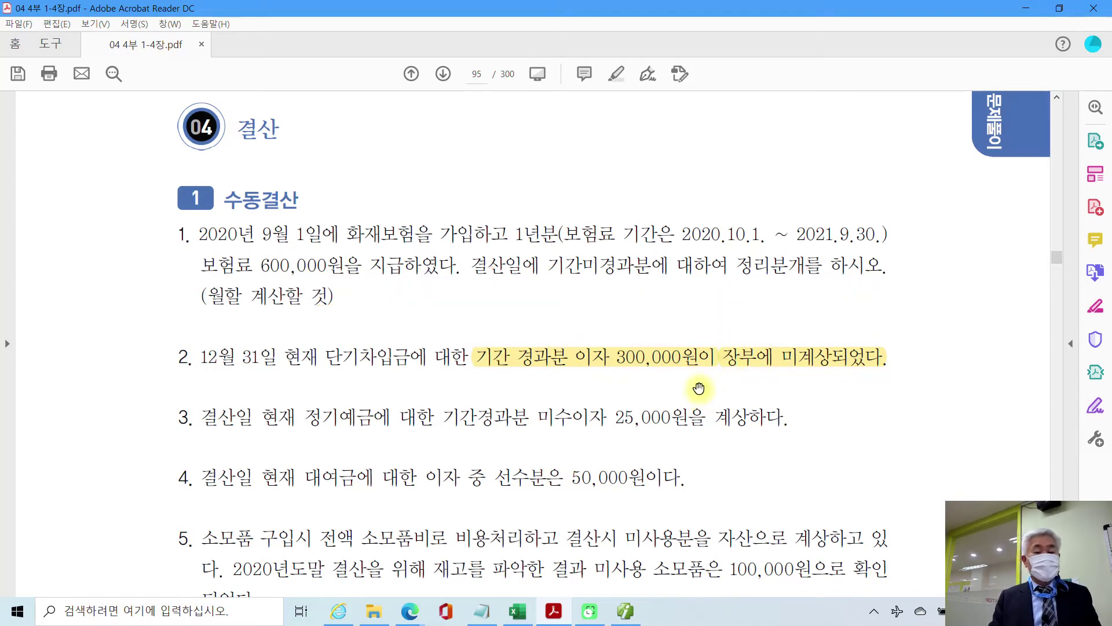
Step: Switch to Smart A and enter a December 31 차변 line for 931 이자비용 of 300,000 in 일반전표입력
{"action": "left_click", "coordinate": [630, 614]}
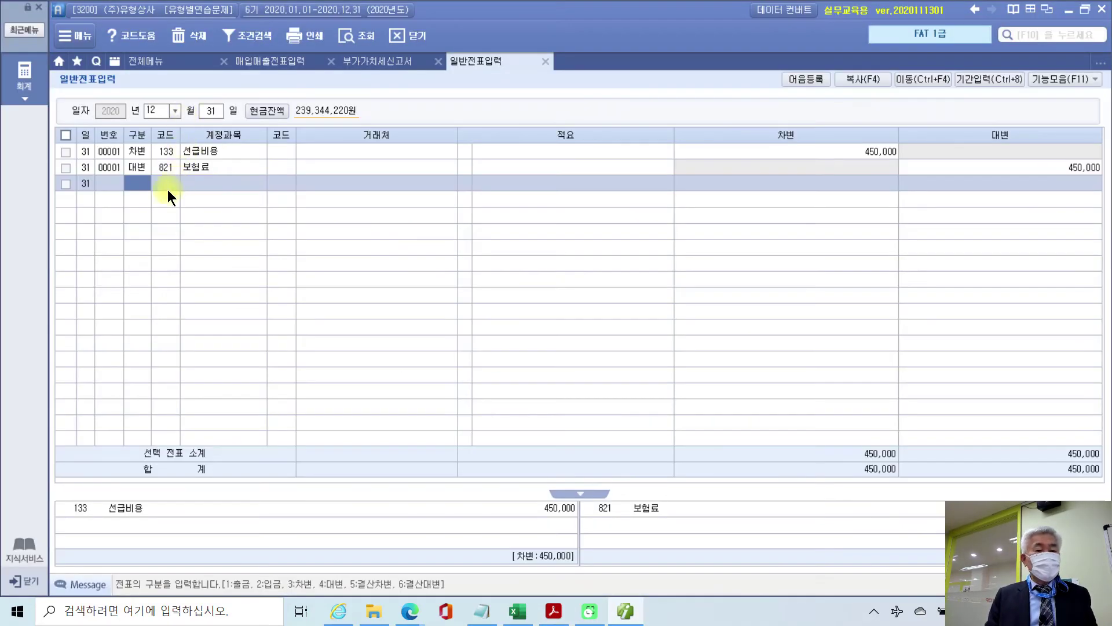
{"action": "key", "text": "3"}
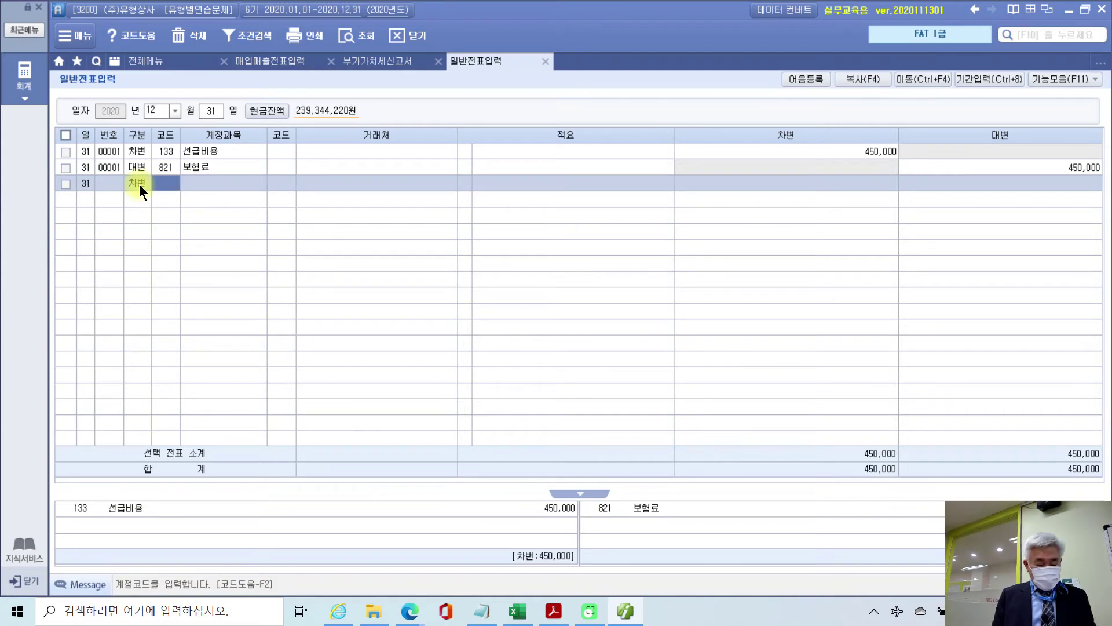
{"action": "type", "text": "이자"}
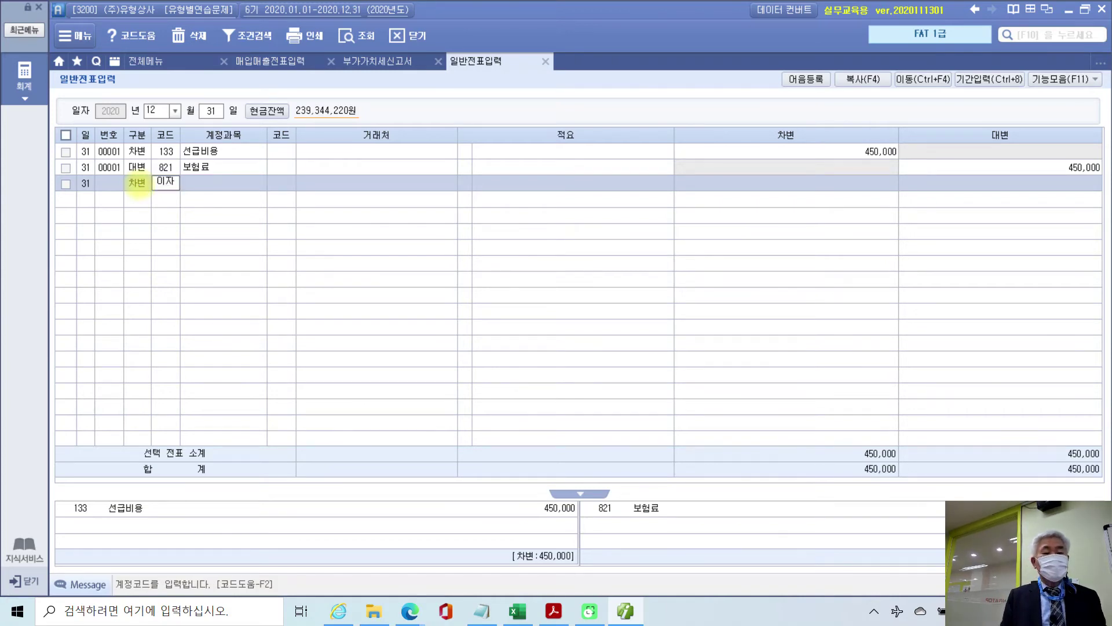
{"action": "key", "text": "Return"}
{"action": "key", "text": "Down"}
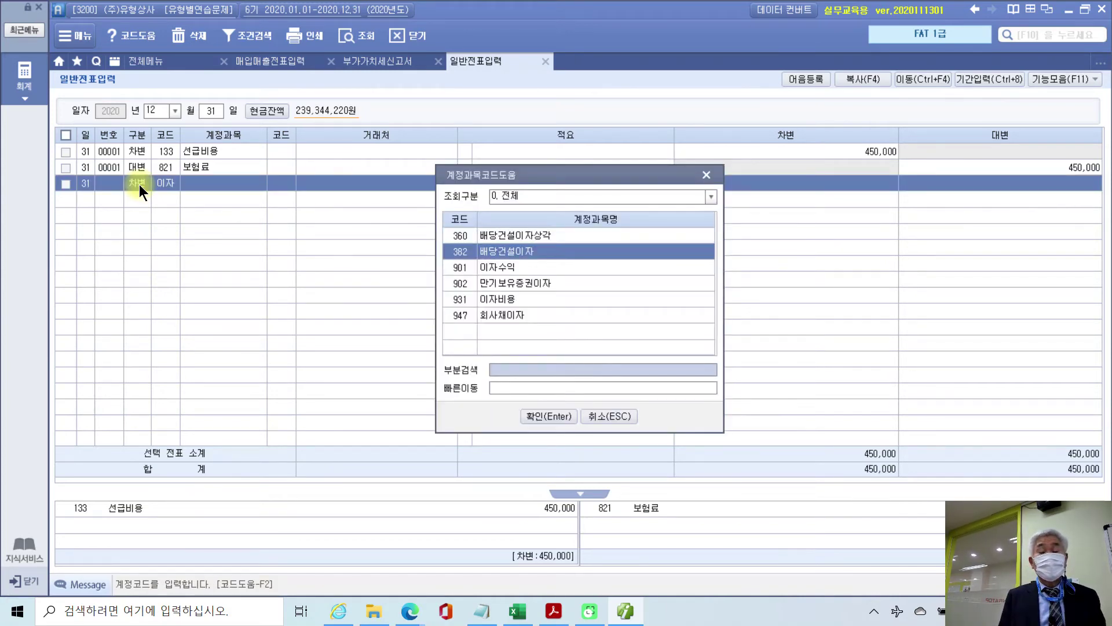
{"action": "key", "text": "Down"}
{"action": "key", "text": "Down"}
{"action": "key", "text": "Down"}
{"action": "key", "text": "Return"}
{"action": "key", "text": "Return"}
{"action": "key", "text": "Return"}
{"action": "key", "text": "Return"}
{"action": "type", "text": "300000"}
{"action": "key", "text": "Return"}
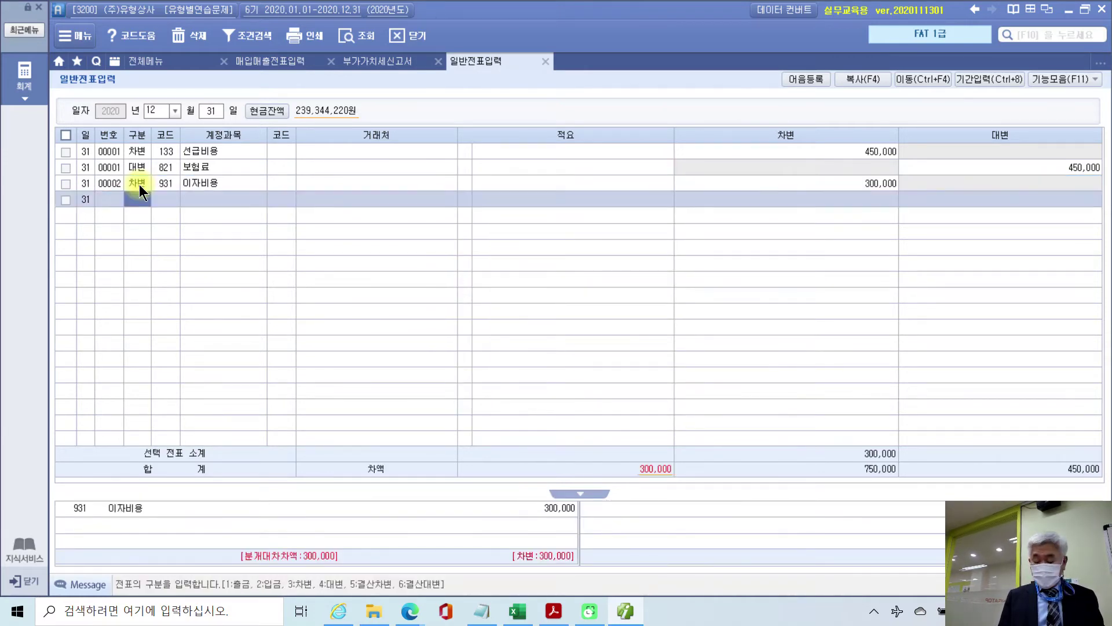
Step: Enter the matching 대변 line for 262 미지급비용 of 300,000 to complete the accrued interest expense voucher
{"action": "type", "text": "4"}
{"action": "type", "text": "미지"}
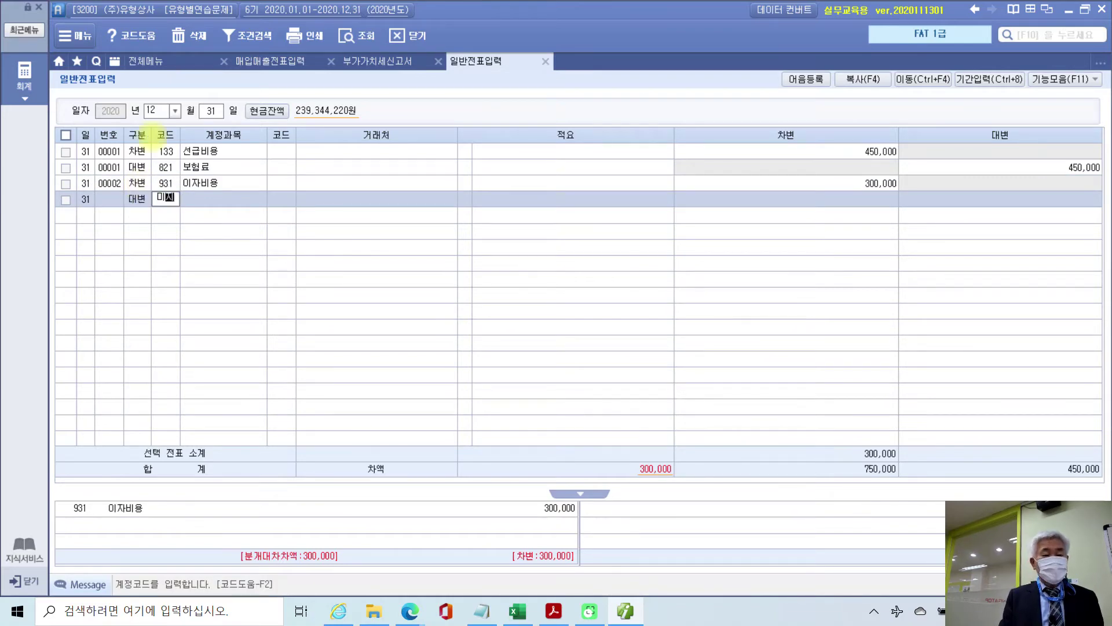
{"action": "key", "text": "Return"}
{"action": "key", "text": "Down"}
{"action": "key", "text": "Down"}
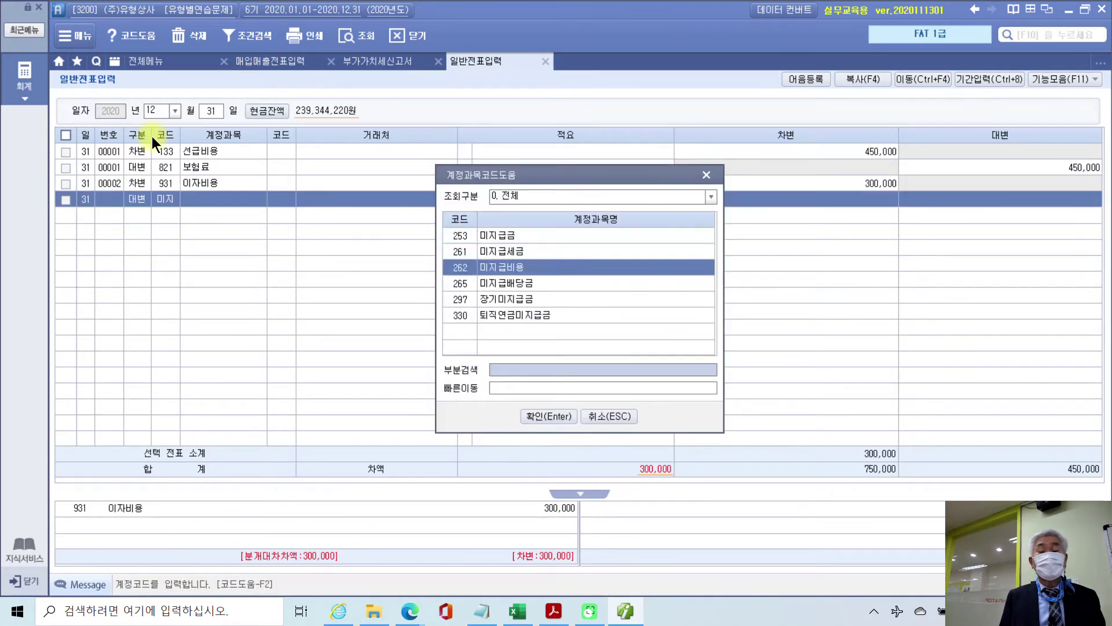
{"action": "key", "text": "Return"}
{"action": "key", "text": "Return"}
{"action": "key", "text": "Return"}
{"action": "type", "text": "300,000"}
{"action": "key", "text": "Return"}
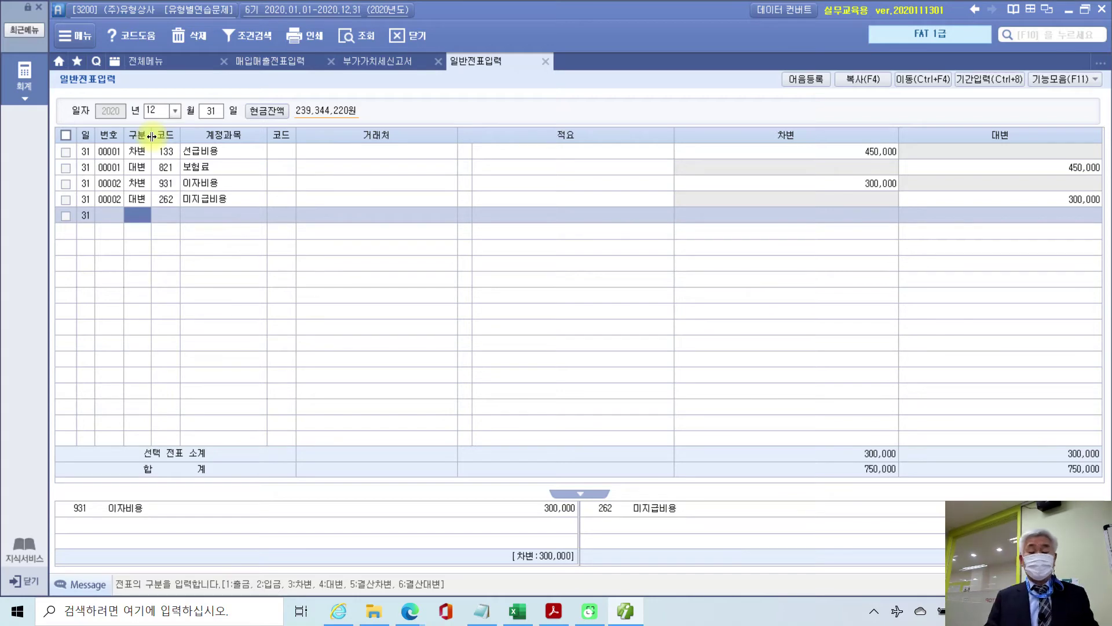
Step: Switch to the textbook PDF in Adobe Acrobat Reader, highlight 기간경과분 미수이자 in exercise 3, and mark 계상하다 and 기간경과분 in red
{"action": "left_click", "coordinate": [554, 613]}
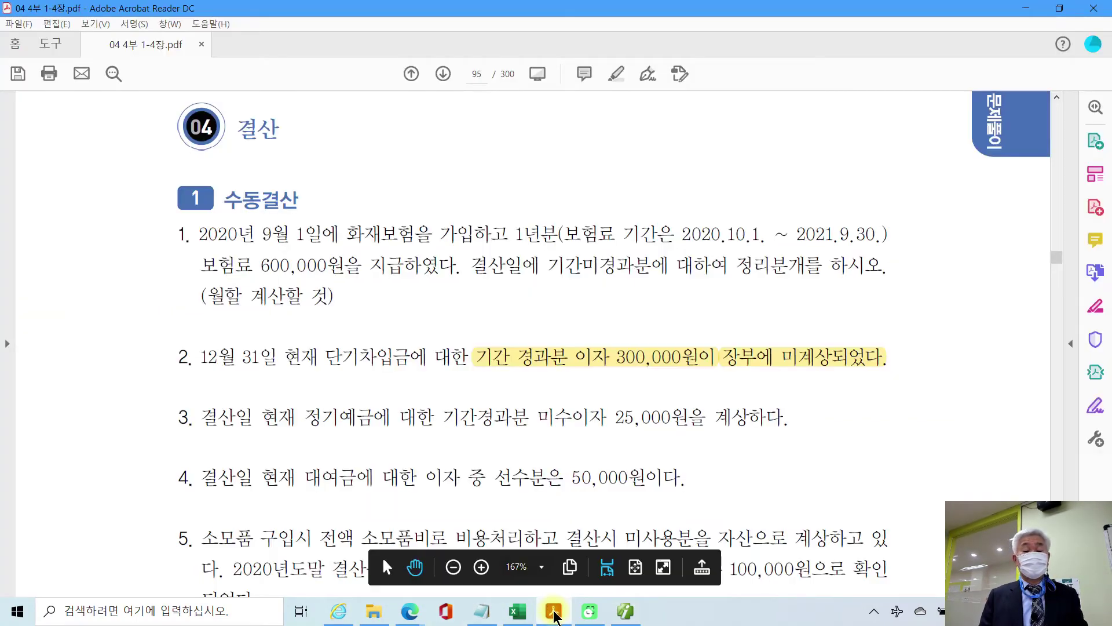
{"action": "scroll", "coordinate": [464, 441], "scroll_direction": "down", "scroll_amount": 3}
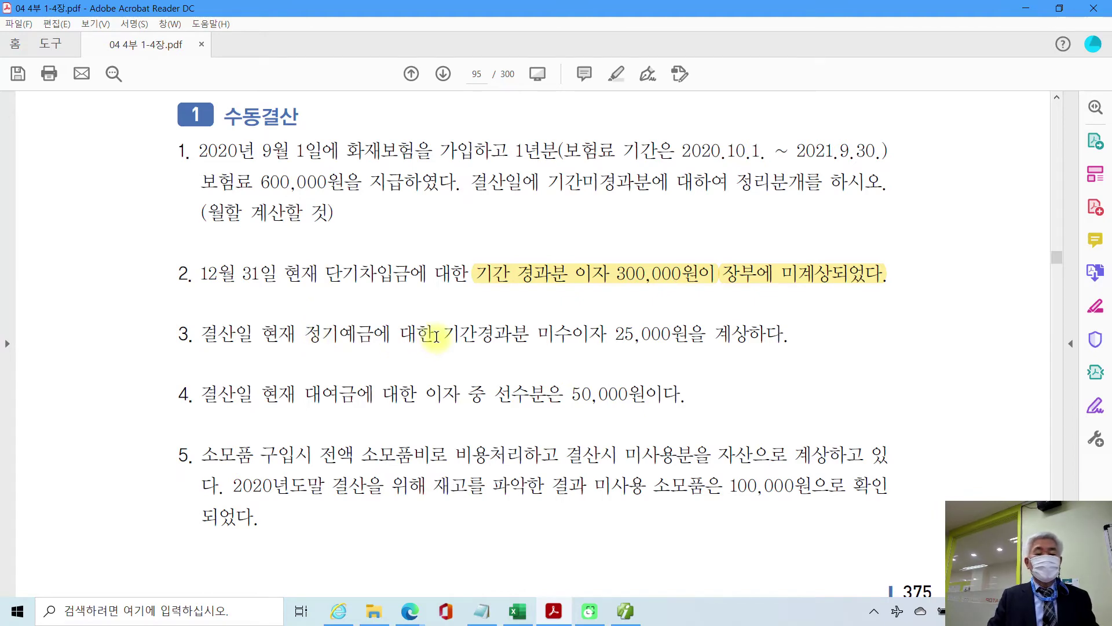
{"action": "left_click_drag", "start_coordinate": [440, 335], "coordinate": [584, 338]}
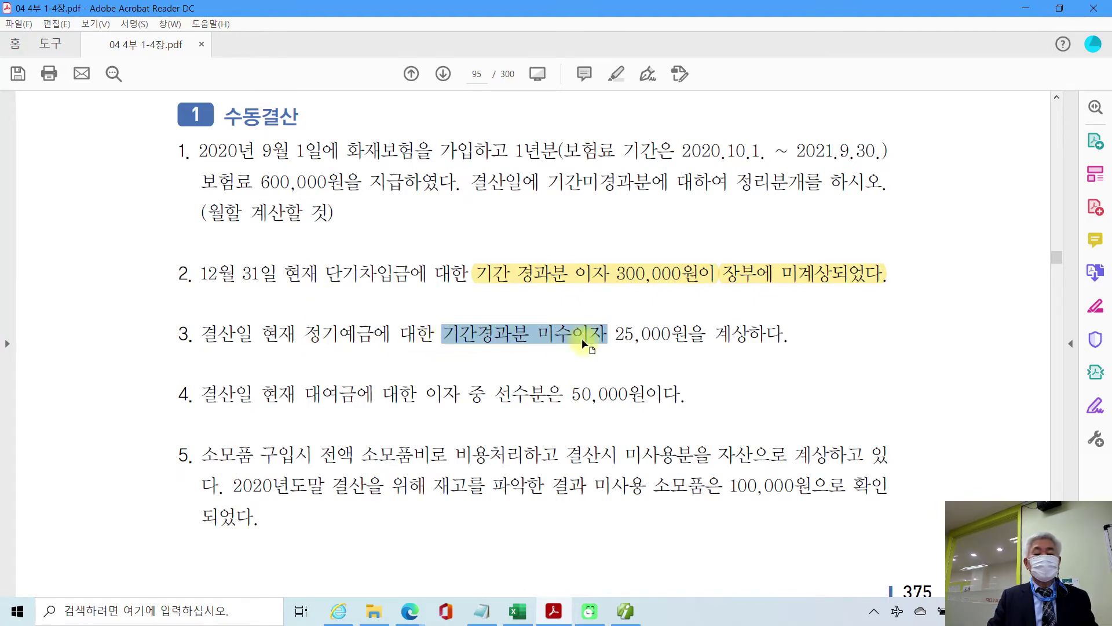
{"action": "right_click", "coordinate": [581, 339]}
{"action": "left_click", "coordinate": [624, 376]}
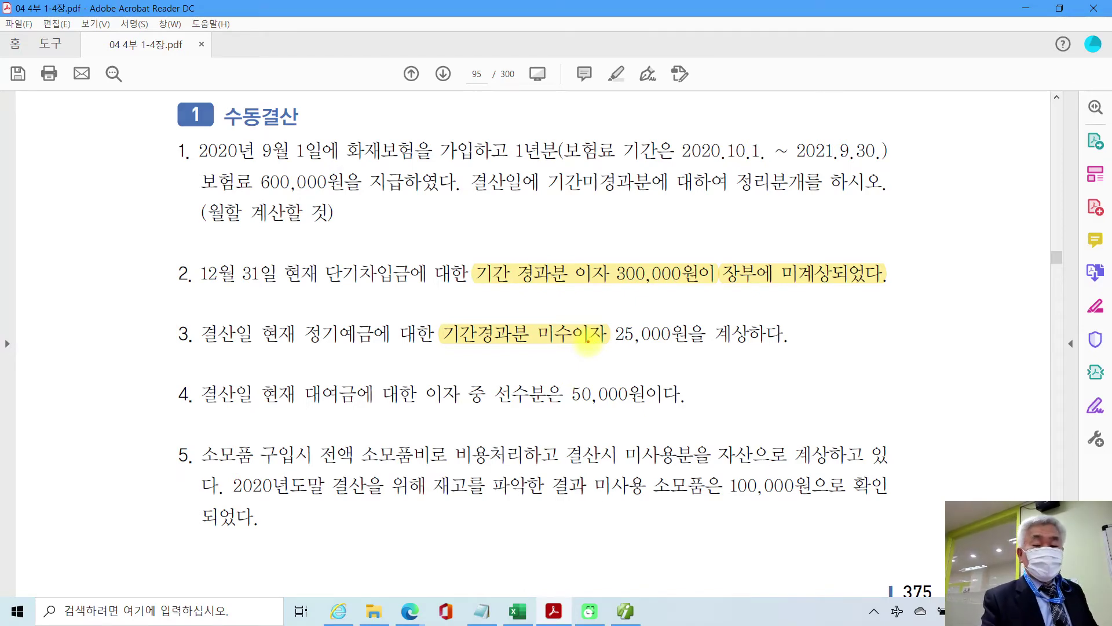
{"action": "mouse_move", "coordinate": [698, 354]}
{"action": "left_mouse_down"}
{"action": "mouse_move", "coordinate": [798, 317]}
{"action": "mouse_move", "coordinate": [711, 351]}
{"action": "mouse_move", "coordinate": [719, 359]}
{"action": "left_mouse_up"}
{"action": "left_click_drag", "start_coordinate": [437, 362], "coordinate": [539, 360]}
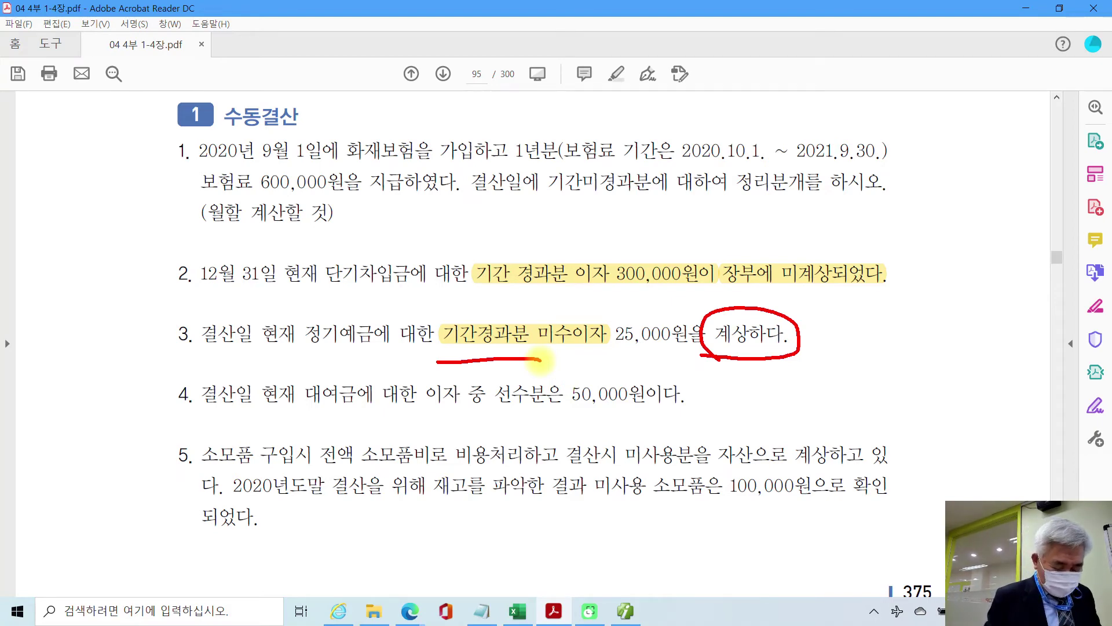
Step: Handwrite 대) 이자수익 in blue beside the end of exercise 3
{"action": "mouse_move", "coordinate": [816, 344]}
{"action": "left_mouse_down"}
{"action": "mouse_move", "coordinate": [863, 366]}
{"action": "mouse_move", "coordinate": [849, 377]}
{"action": "left_mouse_up"}
{"action": "mouse_move", "coordinate": [864, 333]}
{"action": "left_mouse_down"}
{"action": "mouse_move", "coordinate": [865, 382]}
{"action": "mouse_move", "coordinate": [894, 347]}
{"action": "mouse_move", "coordinate": [866, 397]}
{"action": "left_mouse_up"}
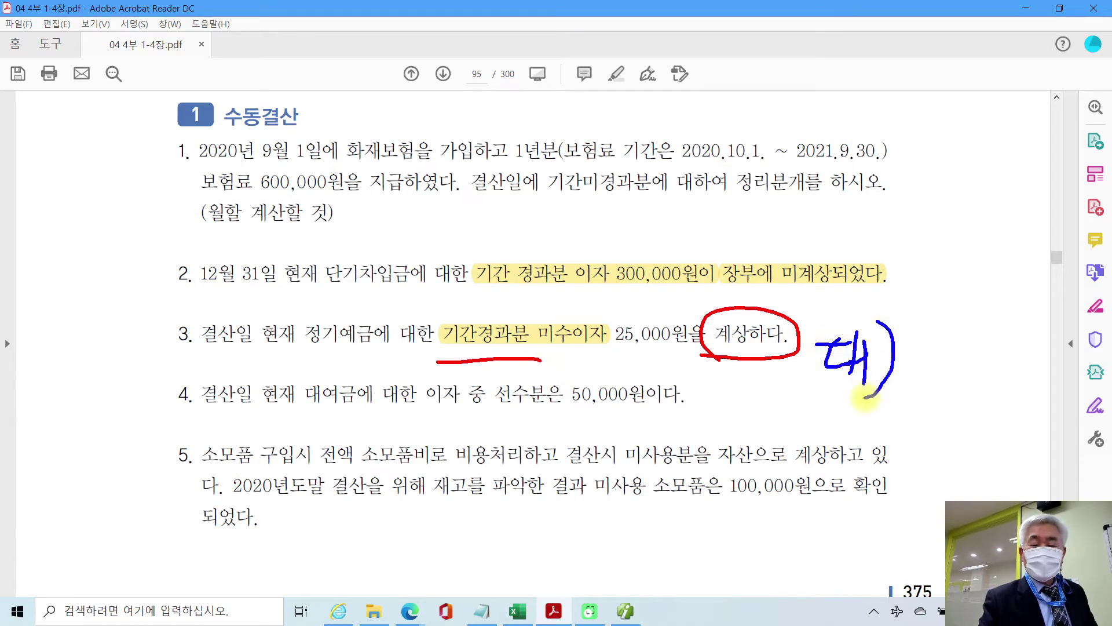
{"action": "mouse_move", "coordinate": [924, 332]}
{"action": "left_mouse_down"}
{"action": "mouse_move", "coordinate": [939, 376]}
{"action": "mouse_move", "coordinate": [948, 373]}
{"action": "left_mouse_up"}
{"action": "left_click_drag", "start_coordinate": [959, 355], "coordinate": [975, 366]}
{"action": "mouse_move", "coordinate": [979, 326]}
{"action": "left_mouse_down"}
{"action": "mouse_move", "coordinate": [978, 380]}
{"action": "mouse_move", "coordinate": [991, 354]}
{"action": "left_mouse_up"}
{"action": "mouse_move", "coordinate": [1005, 321]}
{"action": "left_mouse_down"}
{"action": "mouse_move", "coordinate": [992, 350]}
{"action": "mouse_move", "coordinate": [1020, 346]}
{"action": "left_mouse_up"}
{"action": "mouse_move", "coordinate": [986, 360]}
{"action": "left_mouse_down"}
{"action": "mouse_move", "coordinate": [1026, 355]}
{"action": "mouse_move", "coordinate": [1009, 379]}
{"action": "left_mouse_up"}
{"action": "left_click_drag", "start_coordinate": [1042, 331], "coordinate": [1052, 373]}
{"action": "left_click_drag", "start_coordinate": [1029, 377], "coordinate": [1045, 405]}
Step: Handwrite 차) 미수수익 in blue over exercise 3, ahead of the 대) entry
{"action": "left_click_drag", "start_coordinate": [521, 318], "coordinate": [534, 333]}
{"action": "mouse_move", "coordinate": [539, 330]}
{"action": "left_mouse_down"}
{"action": "mouse_move", "coordinate": [518, 358]}
{"action": "mouse_move", "coordinate": [557, 365]}
{"action": "mouse_move", "coordinate": [541, 380]}
{"action": "mouse_move", "coordinate": [563, 365]}
{"action": "left_mouse_up"}
{"action": "left_click_drag", "start_coordinate": [558, 324], "coordinate": [559, 379]}
{"action": "mouse_move", "coordinate": [584, 341]}
{"action": "left_mouse_down"}
{"action": "mouse_move", "coordinate": [585, 379]}
{"action": "mouse_move", "coordinate": [602, 374]}
{"action": "left_mouse_up"}
{"action": "mouse_move", "coordinate": [585, 359]}
{"action": "left_mouse_down"}
{"action": "mouse_move", "coordinate": [601, 359]}
{"action": "mouse_move", "coordinate": [604, 373]}
{"action": "left_mouse_up"}
{"action": "mouse_move", "coordinate": [617, 325]}
{"action": "left_mouse_down"}
{"action": "mouse_move", "coordinate": [615, 382]}
{"action": "mouse_move", "coordinate": [650, 326]}
{"action": "mouse_move", "coordinate": [669, 356]}
{"action": "left_mouse_up"}
{"action": "left_click_drag", "start_coordinate": [646, 359], "coordinate": [649, 388]}
{"action": "mouse_move", "coordinate": [676, 348]}
{"action": "left_mouse_down"}
{"action": "mouse_move", "coordinate": [695, 344]}
{"action": "mouse_move", "coordinate": [672, 366]}
{"action": "left_mouse_up"}
{"action": "left_click_drag", "start_coordinate": [666, 362], "coordinate": [704, 360]}
{"action": "left_click_drag", "start_coordinate": [692, 364], "coordinate": [692, 394]}
{"action": "left_click_drag", "start_coordinate": [721, 343], "coordinate": [735, 377]}
{"action": "left_click_drag", "start_coordinate": [714, 378], "coordinate": [729, 404]}
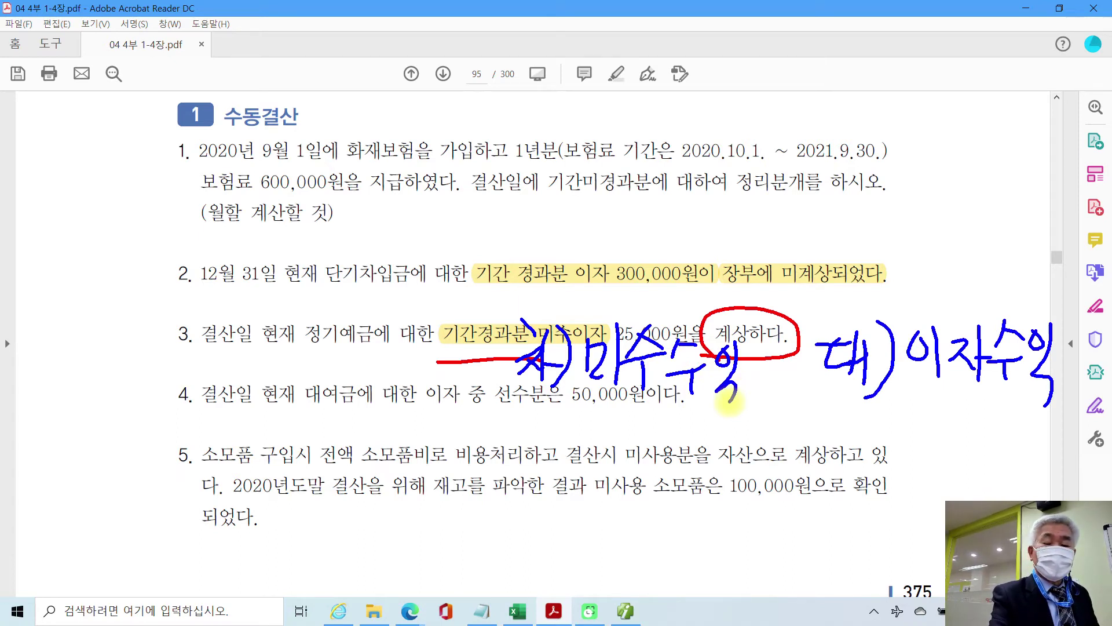
Step: Handwrite 수익의 발생 in blue over the start of exercises 3 and 4 and circle it
{"action": "left_click_drag", "start_coordinate": [320, 297], "coordinate": [303, 330]}
{"action": "left_click_drag", "start_coordinate": [316, 302], "coordinate": [336, 316]}
{"action": "mouse_move", "coordinate": [323, 357]}
{"action": "left_mouse_down"}
{"action": "mouse_move", "coordinate": [322, 371]}
{"action": "mouse_move", "coordinate": [359, 324]}
{"action": "mouse_move", "coordinate": [380, 374]}
{"action": "mouse_move", "coordinate": [405, 348]}
{"action": "mouse_move", "coordinate": [381, 362]}
{"action": "left_mouse_up"}
{"action": "left_click_drag", "start_coordinate": [418, 318], "coordinate": [411, 380]}
{"action": "mouse_move", "coordinate": [328, 377]}
{"action": "left_mouse_down"}
{"action": "mouse_move", "coordinate": [318, 414]}
{"action": "mouse_move", "coordinate": [400, 406]}
{"action": "mouse_move", "coordinate": [379, 426]}
{"action": "left_mouse_up"}
{"action": "mouse_move", "coordinate": [414, 379]}
{"action": "left_mouse_down"}
{"action": "mouse_move", "coordinate": [429, 420]}
{"action": "mouse_move", "coordinate": [443, 423]}
{"action": "mouse_move", "coordinate": [405, 431]}
{"action": "left_mouse_up"}
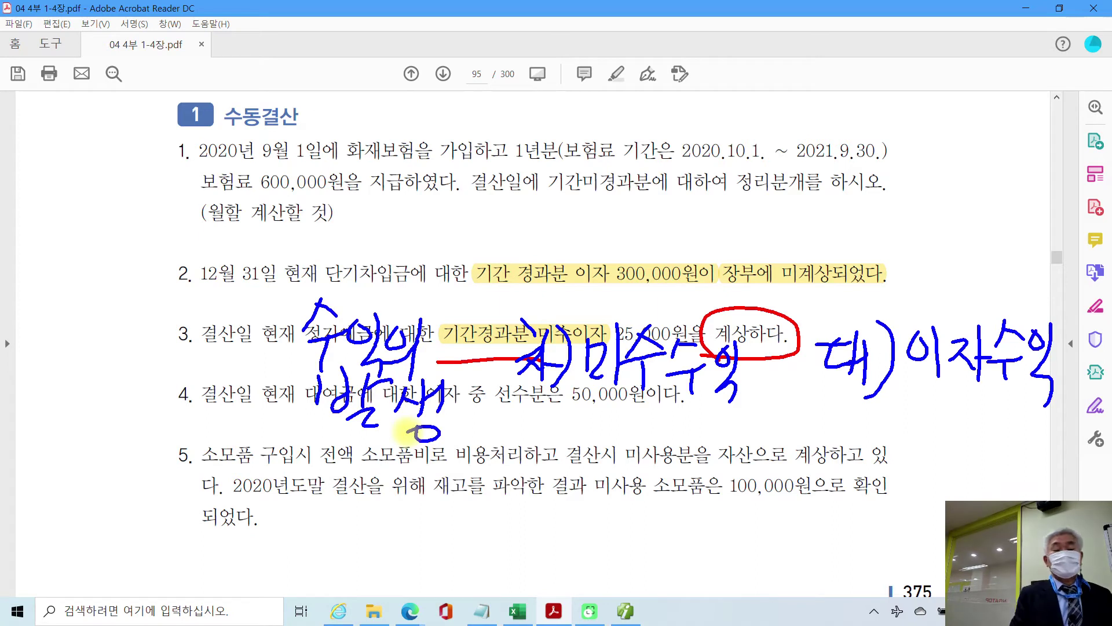
{"action": "mouse_move", "coordinate": [449, 461]}
{"action": "left_mouse_down"}
{"action": "mouse_move", "coordinate": [414, 300]}
{"action": "mouse_move", "coordinate": [451, 458]}
{"action": "left_mouse_up"}
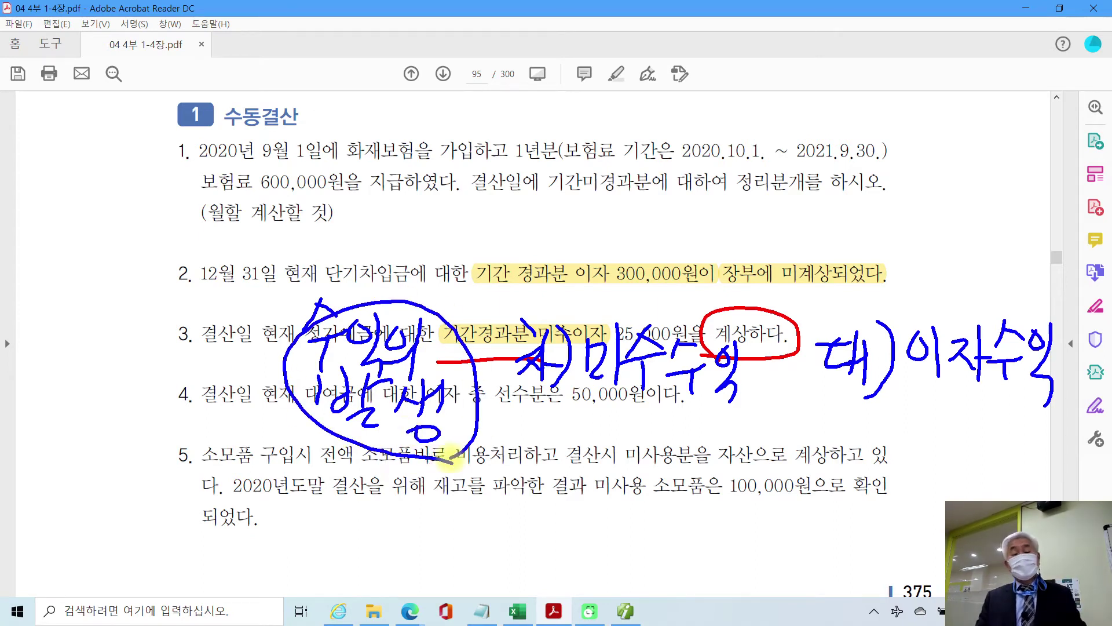
Step: Underline the handwritten 이자수익 and 미수수익 in blue, and clear the handwritten annotations from the page
{"action": "left_click_drag", "start_coordinate": [928, 406], "coordinate": [1063, 402]}
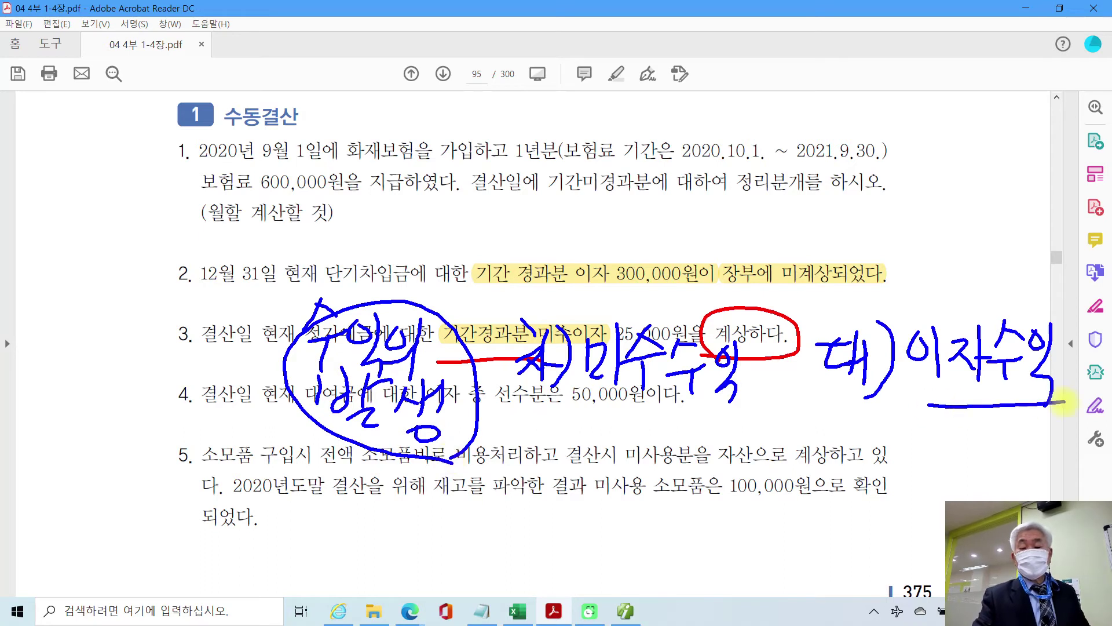
{"action": "left_click_drag", "start_coordinate": [578, 405], "coordinate": [734, 393]}
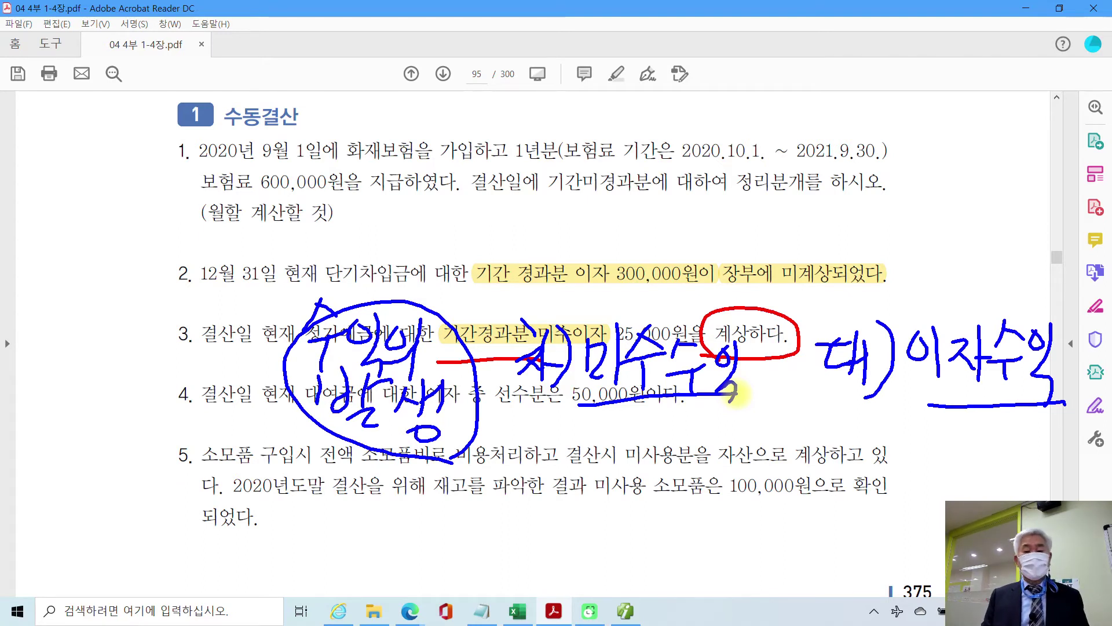
{"action": "key", "text": "Escape"}
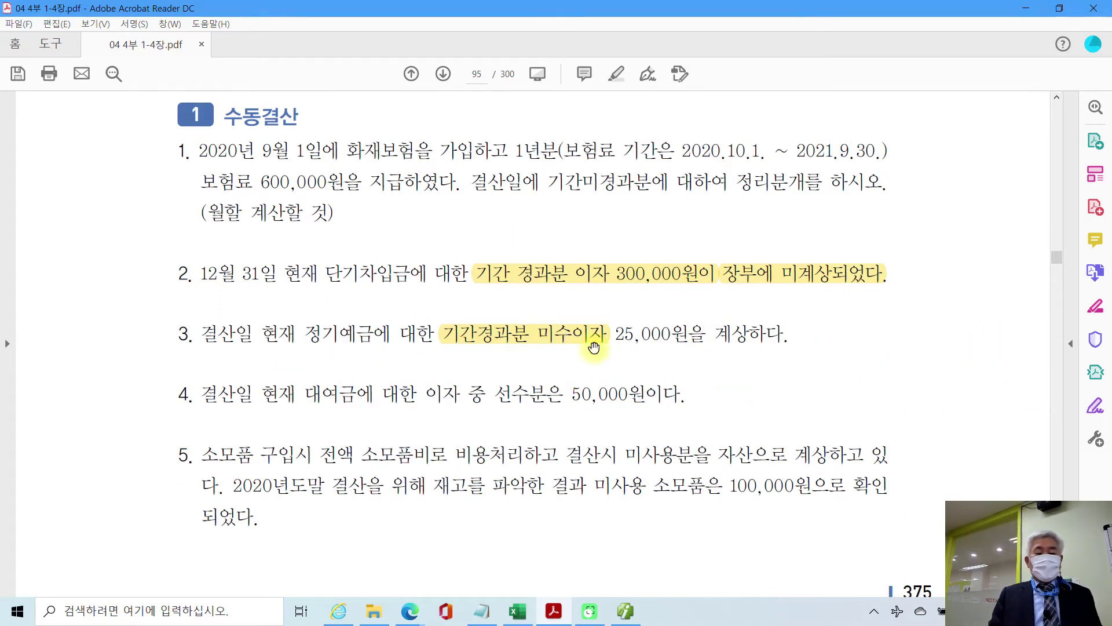
Step: Switch to Smart A and enter a December 31 차변 line for 116 미수수익 of 25,000 in 일반전표입력
{"action": "left_click", "coordinate": [619, 614]}
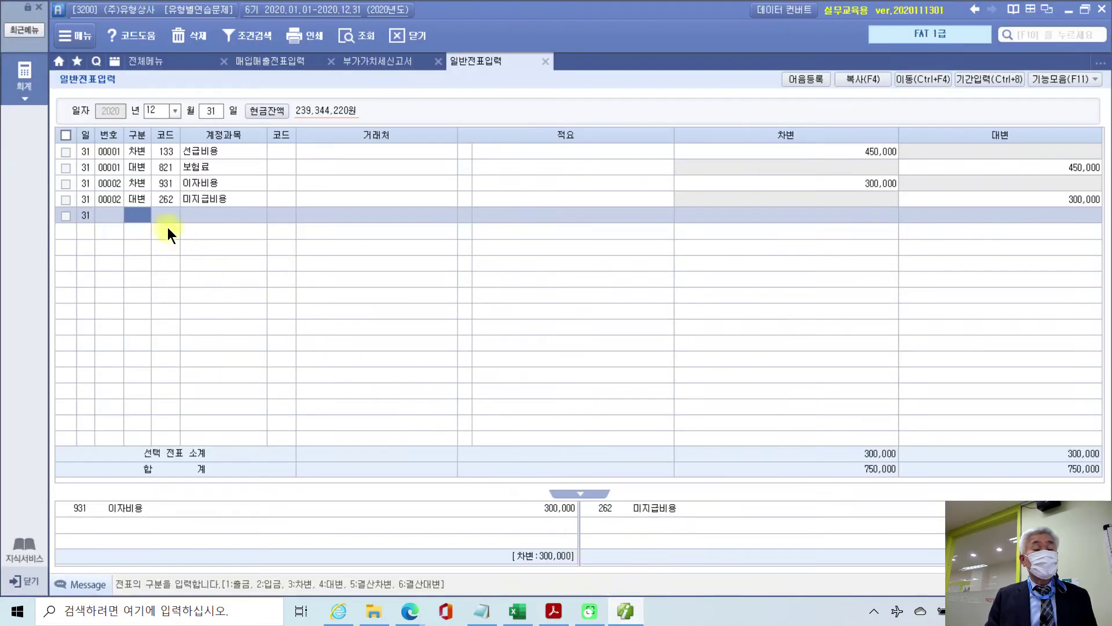
{"action": "type", "text": "3"}
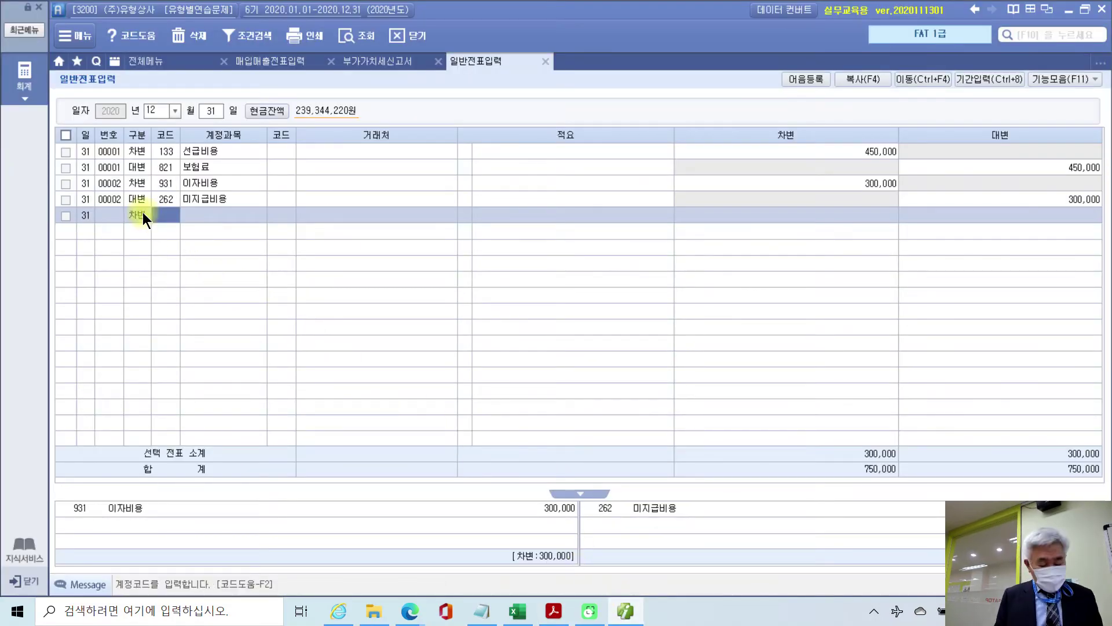
{"action": "type", "text": "미수"}
{"action": "key", "text": "Return"}
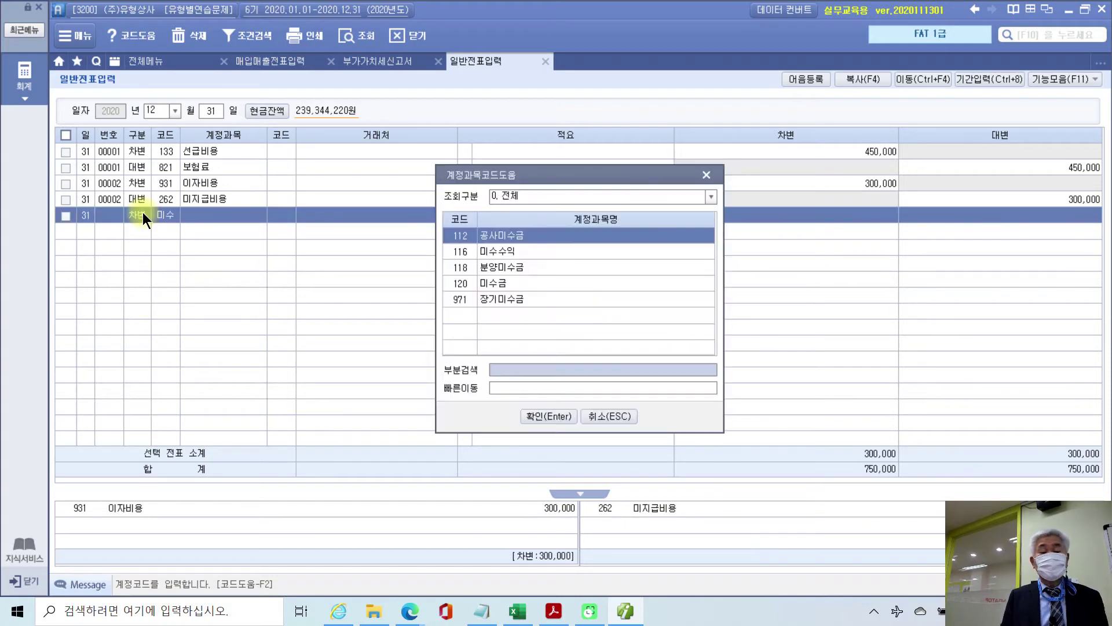
{"action": "key", "text": "Down"}
{"action": "key", "text": "Return"}
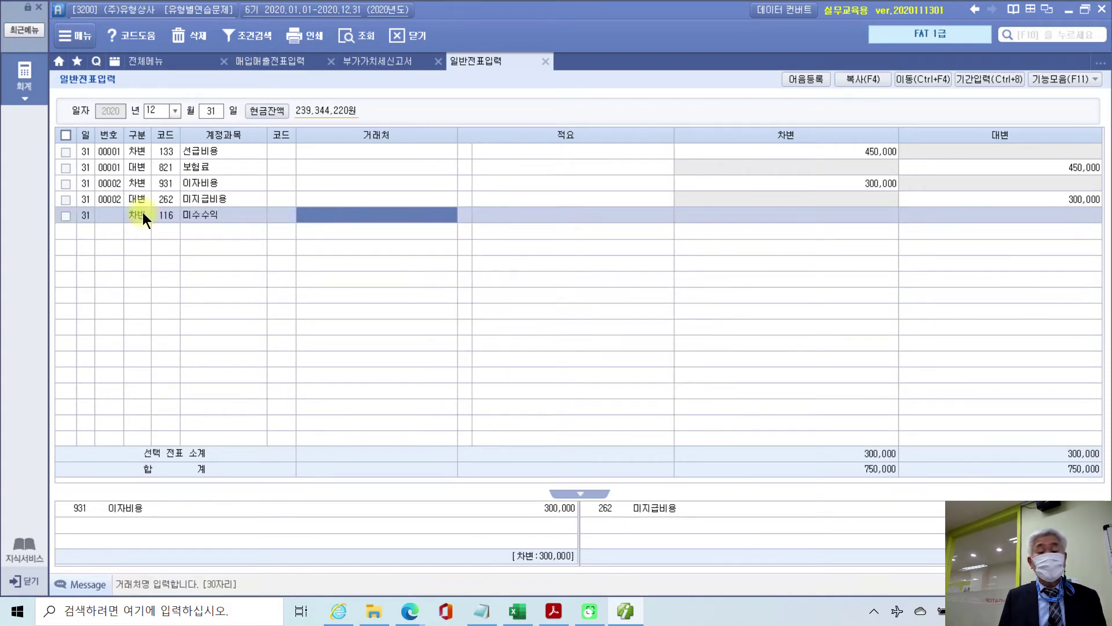
{"action": "key", "text": "Return"}
{"action": "key", "text": "Return"}
{"action": "type", "text": "250000"}
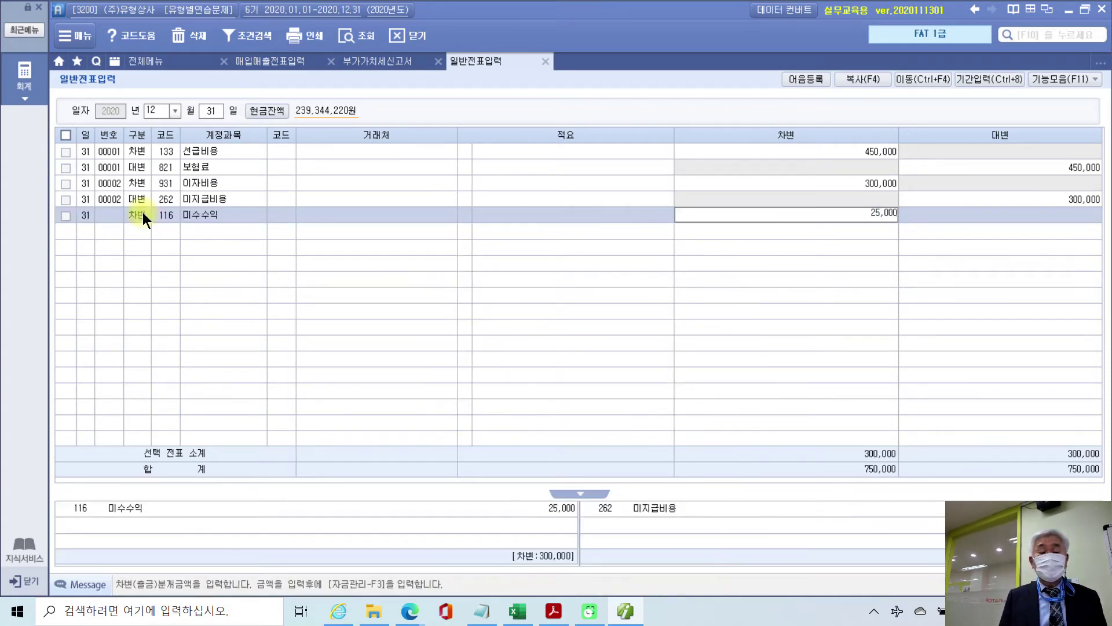
{"action": "key", "text": "Return"}
Step: Enter the matching 대변 line for 901 이자수익 of 25,000 to complete the accrued interest income voucher
{"action": "type", "text": "4"}
{"action": "type", "text": "이자"}
{"action": "key", "text": "Return"}
{"action": "key", "text": "Down"}
{"action": "key", "text": "Down"}
{"action": "key", "text": "Down"}
{"action": "key", "text": "Up"}
{"action": "key", "text": "Return"}
{"action": "key", "text": "Return"}
{"action": "type", "text": "250000"}
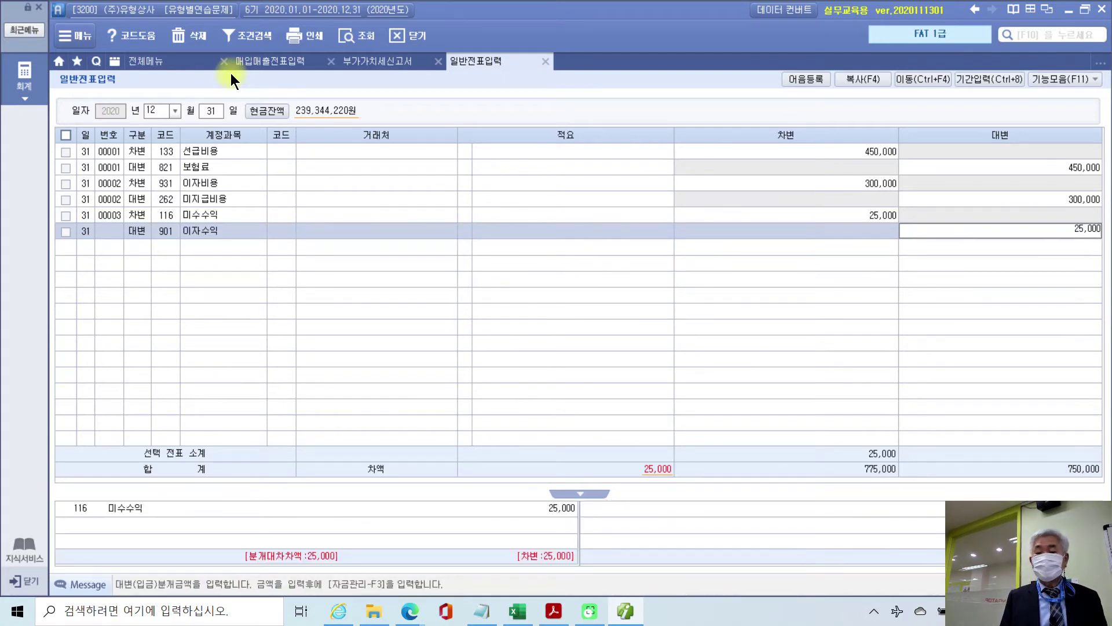
{"action": "key", "text": "Return"}
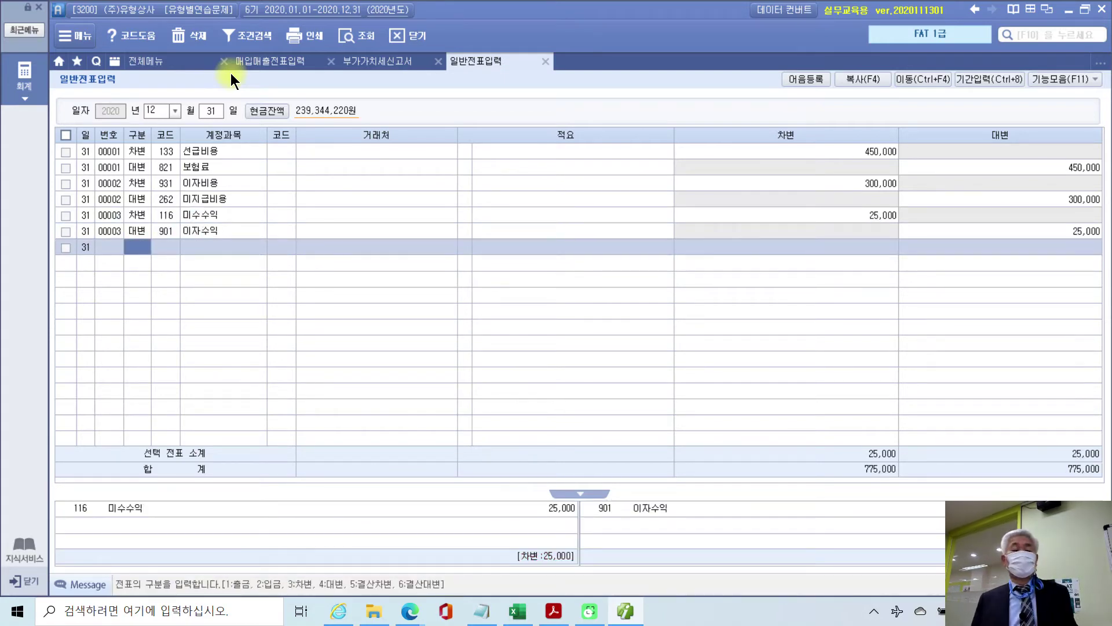
Step: Switch to the textbook PDF in Adobe Acrobat Reader and highlight 대여금 and 이자 중 in exercise 4
{"action": "left_click", "coordinate": [554, 613]}
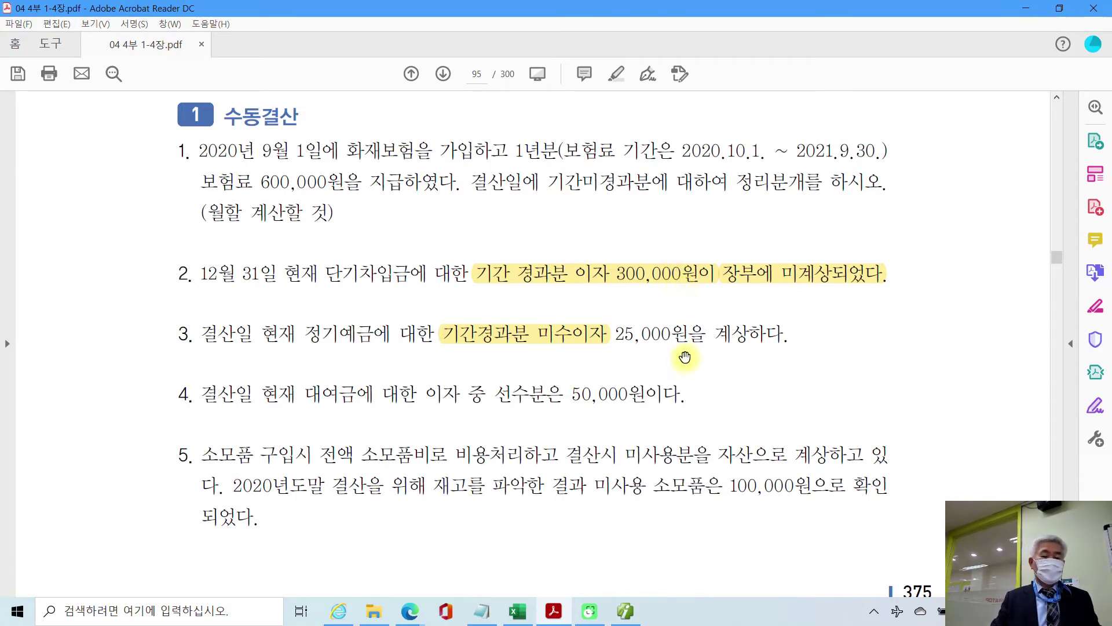
{"action": "scroll", "coordinate": [681, 404], "scroll_direction": "down", "scroll_amount": 1}
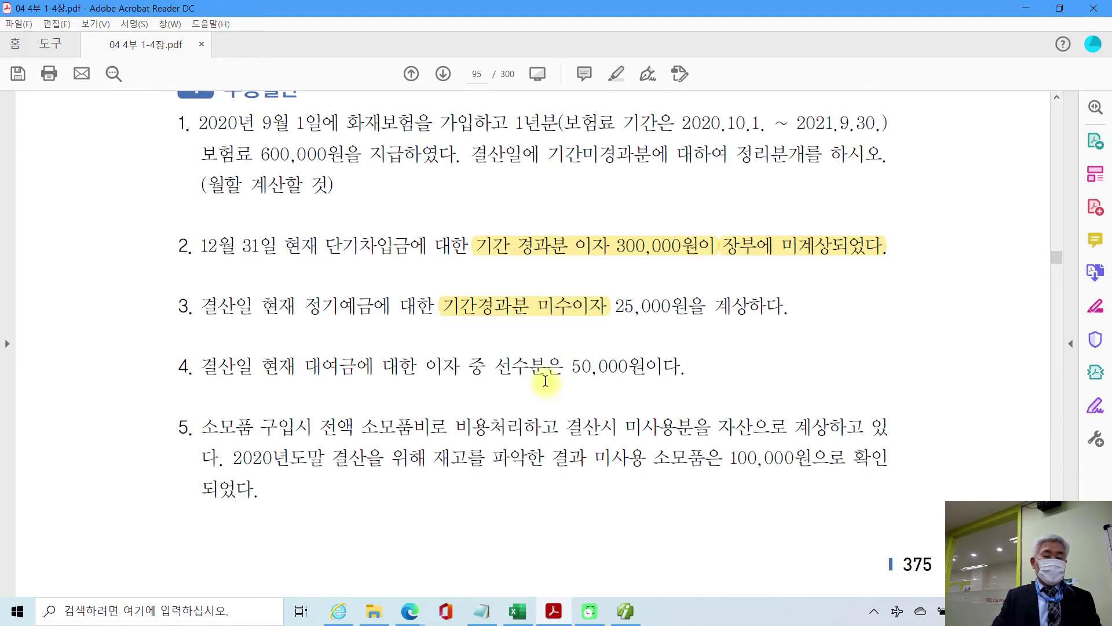
{"action": "scroll", "coordinate": [547, 387], "scroll_direction": "down", "scroll_amount": 1}
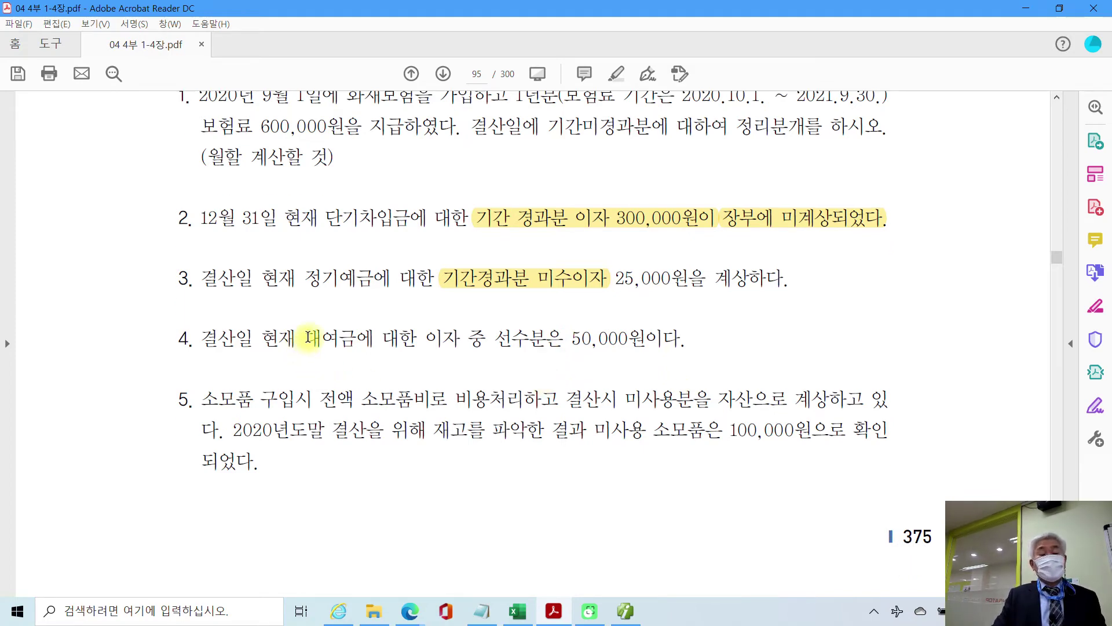
{"action": "left_click_drag", "start_coordinate": [305, 337], "coordinate": [353, 339]}
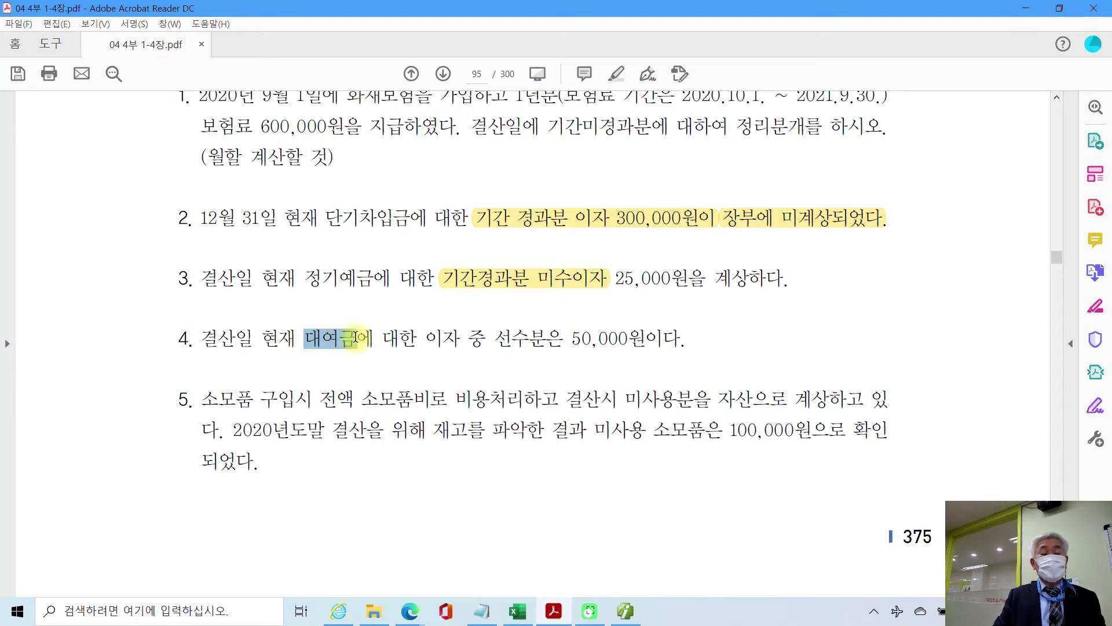
{"action": "right_click", "coordinate": [344, 339]}
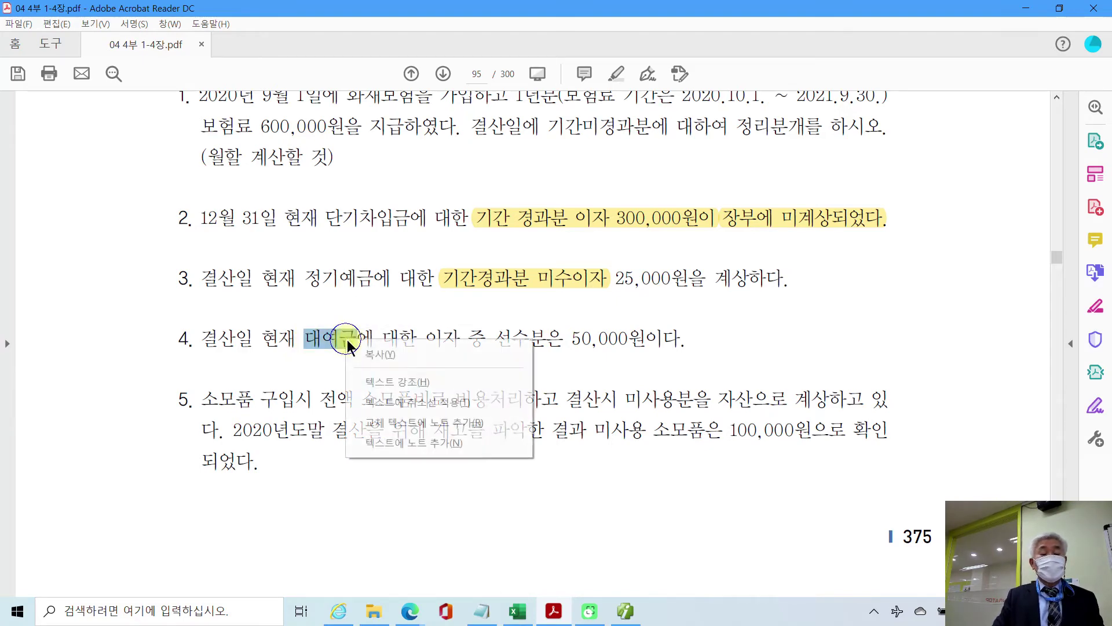
{"action": "left_click", "coordinate": [377, 381]}
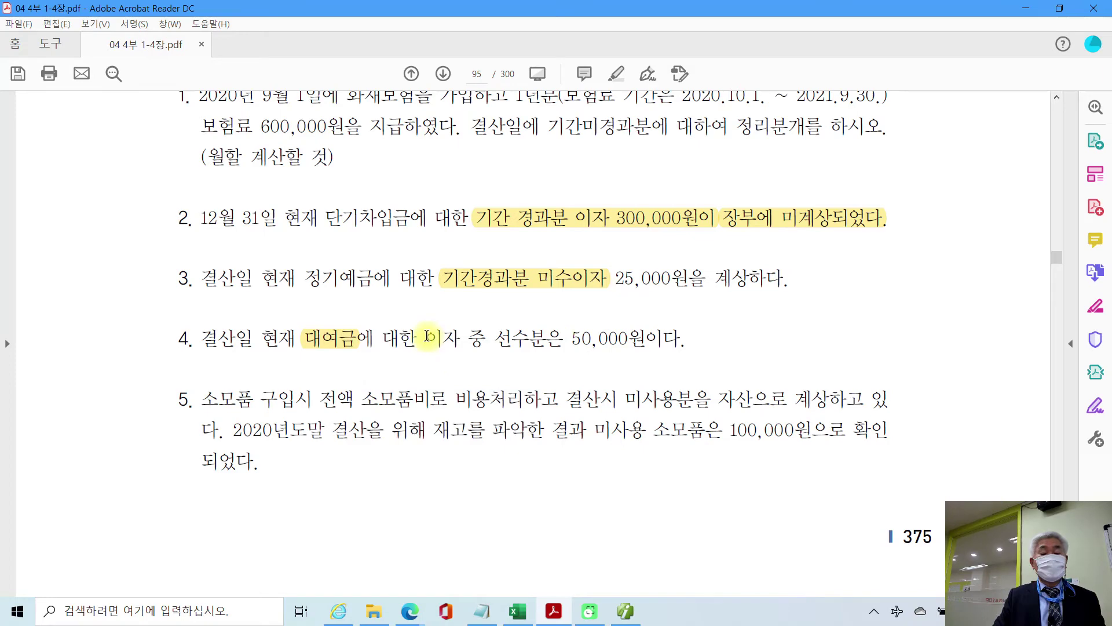
{"action": "left_click_drag", "start_coordinate": [426, 336], "coordinate": [462, 336]}
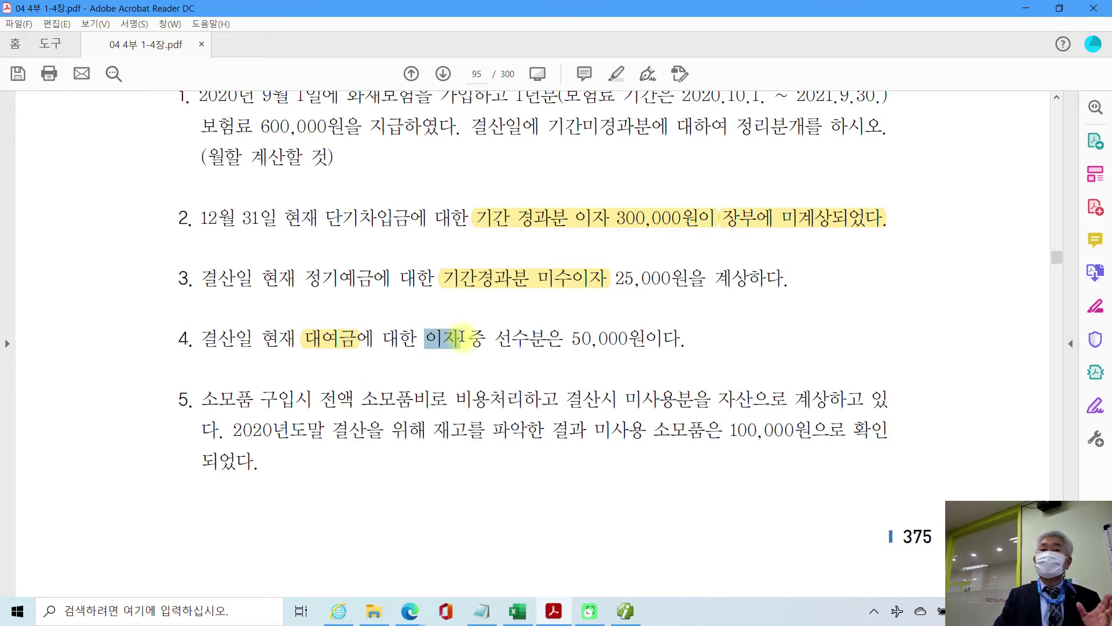
{"action": "left_click_drag", "start_coordinate": [462, 336], "coordinate": [485, 339]}
{"action": "right_click", "coordinate": [463, 343]}
{"action": "left_click", "coordinate": [509, 383]}
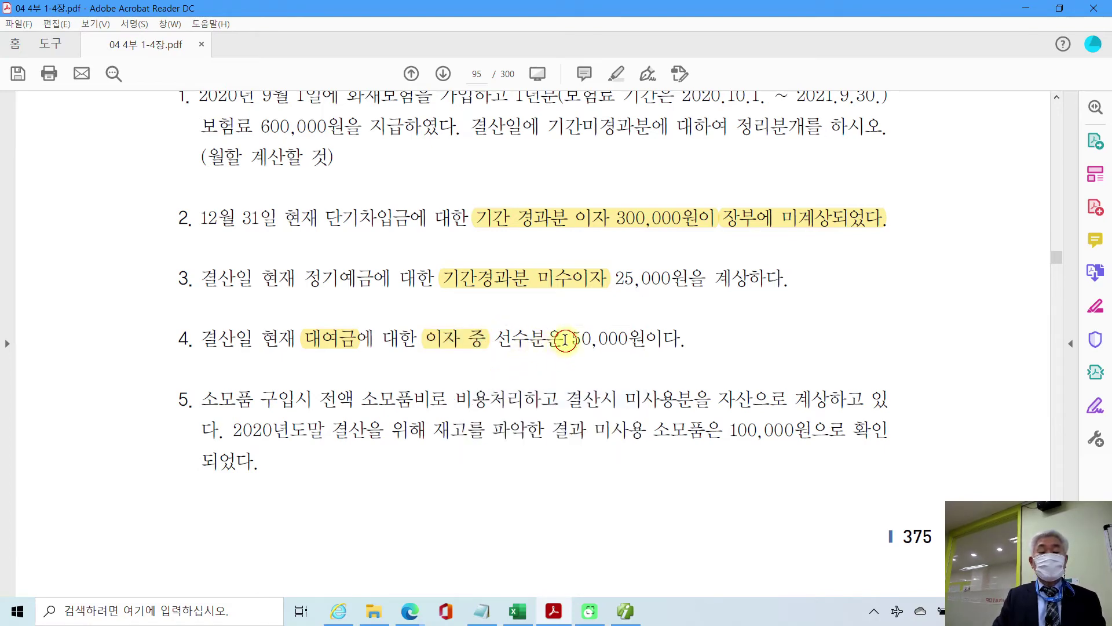
Step: Highlight the phrase 선수분은 50,000원이다 in exercise 4
{"action": "left_click_drag", "start_coordinate": [494, 338], "coordinate": [681, 339]}
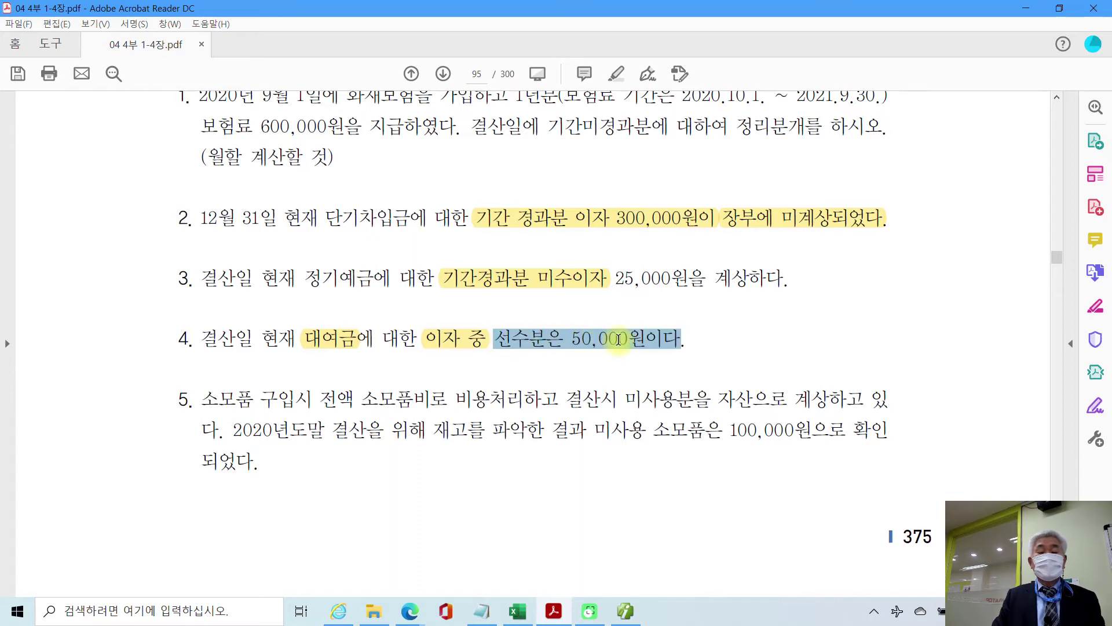
{"action": "right_click", "coordinate": [621, 341]}
{"action": "left_click", "coordinate": [695, 384]}
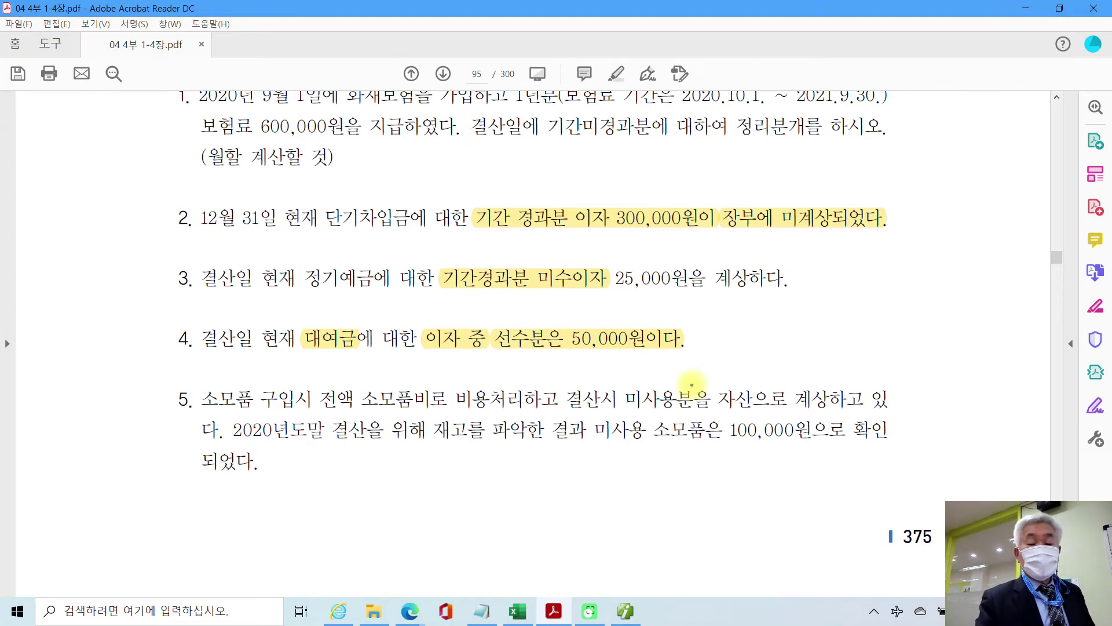
Step: Handwrite 수익의 이연 in blue beside exercise 4 and underline 이연
{"action": "mouse_move", "coordinate": [740, 315]}
{"action": "left_mouse_down"}
{"action": "mouse_move", "coordinate": [728, 331]}
{"action": "mouse_move", "coordinate": [765, 343]}
{"action": "mouse_move", "coordinate": [747, 364]}
{"action": "mouse_move", "coordinate": [802, 326]}
{"action": "mouse_move", "coordinate": [808, 354]}
{"action": "mouse_move", "coordinate": [834, 335]}
{"action": "mouse_move", "coordinate": [862, 367]}
{"action": "left_mouse_up"}
{"action": "left_click_drag", "start_coordinate": [921, 322], "coordinate": [938, 376]}
{"action": "left_click_drag", "start_coordinate": [985, 322], "coordinate": [995, 341]}
{"action": "left_click_drag", "start_coordinate": [1004, 301], "coordinate": [1013, 368]}
{"action": "left_click_drag", "start_coordinate": [912, 387], "coordinate": [1008, 381]}
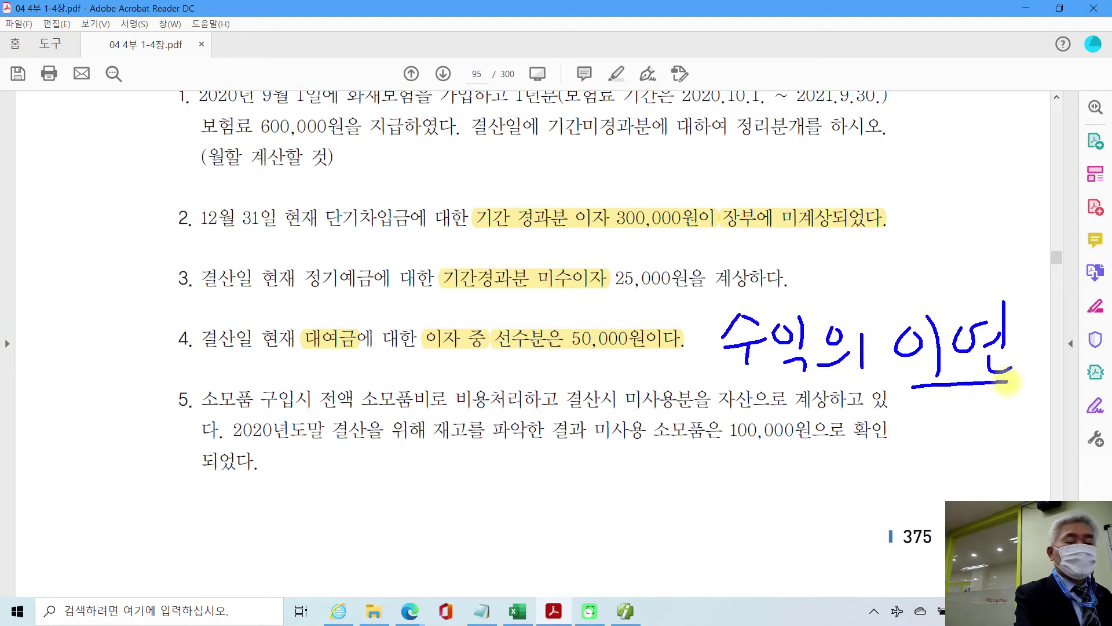
Step: Handwrite the debit side 차) 이자수익 and the credit marker 대) in blue over exercise 4
{"action": "mouse_move", "coordinate": [86, 313]}
{"action": "left_mouse_down"}
{"action": "mouse_move", "coordinate": [96, 322]}
{"action": "mouse_move", "coordinate": [71, 369]}
{"action": "mouse_move", "coordinate": [113, 370]}
{"action": "mouse_move", "coordinate": [120, 348]}
{"action": "left_mouse_up"}
{"action": "left_click_drag", "start_coordinate": [125, 307], "coordinate": [123, 389]}
{"action": "mouse_move", "coordinate": [165, 327]}
{"action": "left_mouse_down"}
{"action": "mouse_move", "coordinate": [174, 382]}
{"action": "mouse_move", "coordinate": [196, 362]}
{"action": "left_mouse_up"}
{"action": "mouse_move", "coordinate": [202, 345]}
{"action": "left_mouse_down"}
{"action": "mouse_move", "coordinate": [221, 374]}
{"action": "mouse_move", "coordinate": [230, 348]}
{"action": "left_mouse_up"}
{"action": "mouse_move", "coordinate": [258, 317]}
{"action": "left_mouse_down"}
{"action": "mouse_move", "coordinate": [239, 348]}
{"action": "mouse_move", "coordinate": [289, 351]}
{"action": "mouse_move", "coordinate": [265, 386]}
{"action": "left_mouse_up"}
{"action": "left_click_drag", "start_coordinate": [290, 324], "coordinate": [289, 327]}
{"action": "left_click_drag", "start_coordinate": [307, 318], "coordinate": [308, 359]}
{"action": "left_click_drag", "start_coordinate": [281, 362], "coordinate": [301, 382]}
{"action": "mouse_move", "coordinate": [453, 355]}
{"action": "left_mouse_down"}
{"action": "mouse_move", "coordinate": [428, 382]}
{"action": "mouse_move", "coordinate": [466, 382]}
{"action": "left_mouse_up"}
{"action": "left_click_drag", "start_coordinate": [481, 327], "coordinate": [480, 385]}
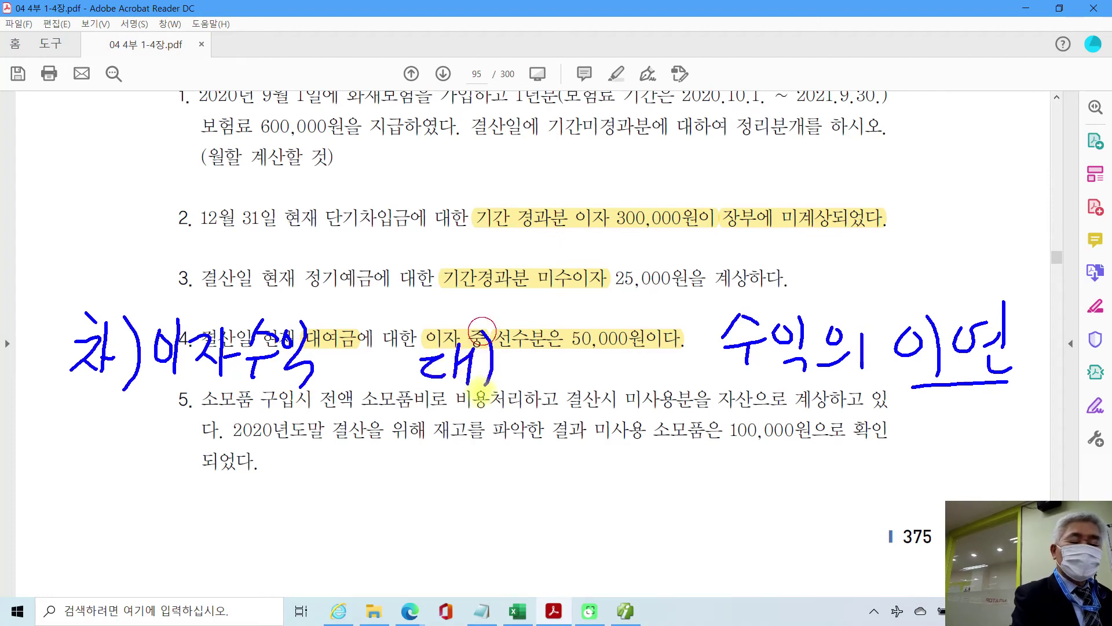
Step: Handwrite 선수수익 after the 대) marker, and clear the handwritten annotations from the page
{"action": "mouse_move", "coordinate": [527, 339]}
{"action": "left_mouse_down"}
{"action": "mouse_move", "coordinate": [506, 370]}
{"action": "mouse_move", "coordinate": [532, 365]}
{"action": "left_mouse_up"}
{"action": "left_click_drag", "start_coordinate": [533, 354], "coordinate": [553, 371]}
{"action": "left_click_drag", "start_coordinate": [528, 376], "coordinate": [559, 389]}
{"action": "mouse_move", "coordinate": [585, 336]}
{"action": "left_mouse_down"}
{"action": "mouse_move", "coordinate": [561, 370]}
{"action": "mouse_move", "coordinate": [606, 364]}
{"action": "left_mouse_up"}
{"action": "left_click_drag", "start_coordinate": [576, 370], "coordinate": [574, 405]}
{"action": "mouse_move", "coordinate": [605, 343]}
{"action": "left_mouse_down"}
{"action": "mouse_move", "coordinate": [626, 349]}
{"action": "mouse_move", "coordinate": [602, 371]}
{"action": "left_mouse_up"}
{"action": "mouse_move", "coordinate": [594, 375]}
{"action": "left_mouse_down"}
{"action": "mouse_move", "coordinate": [640, 371]}
{"action": "mouse_move", "coordinate": [609, 403]}
{"action": "left_mouse_up"}
{"action": "left_click_drag", "start_coordinate": [637, 335], "coordinate": [634, 371]}
{"action": "left_click_drag", "start_coordinate": [657, 319], "coordinate": [662, 400]}
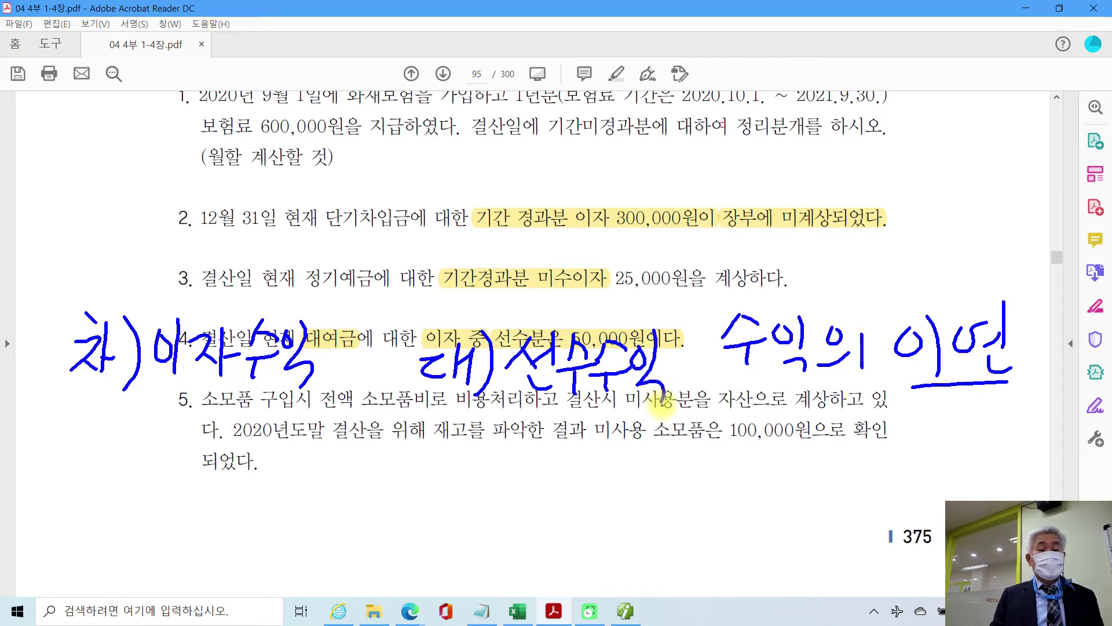
{"action": "key", "text": "Escape"}
Step: Switch to Smart A and enter a December 31 차변 line for 901 이자수익 of 50,000
{"action": "left_click", "coordinate": [628, 611]}
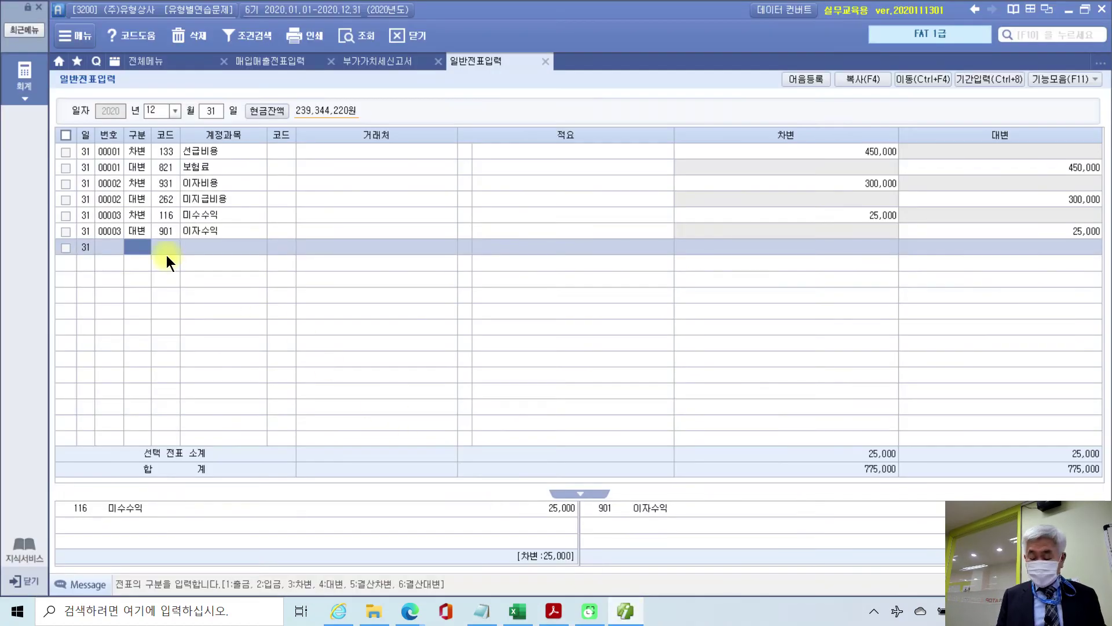
{"action": "type", "text": "3"}
{"action": "type", "text": "이자"}
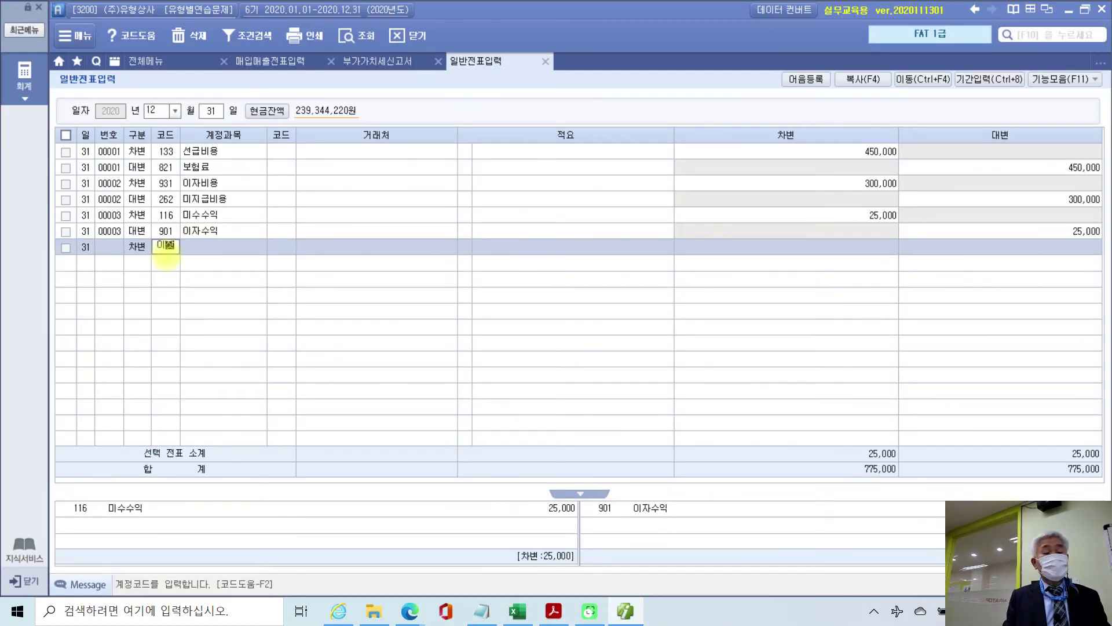
{"action": "key", "text": "Return"}
{"action": "key", "text": "Down"}
{"action": "key", "text": "Down"}
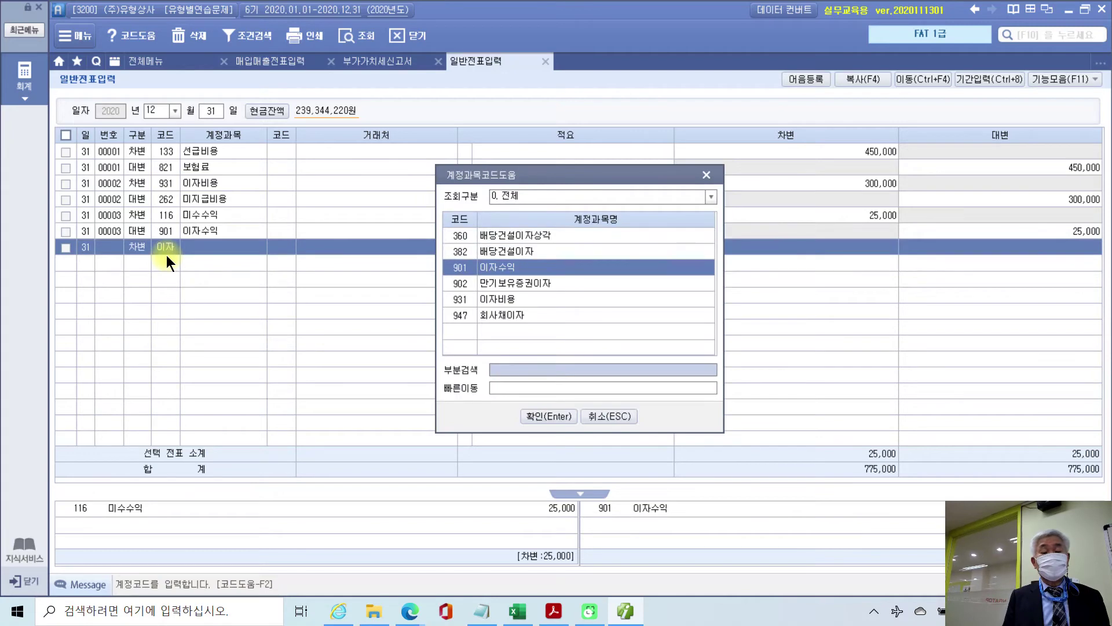
{"action": "key", "text": "Return"}
{"action": "key", "text": "Return"}
{"action": "key", "text": "Return"}
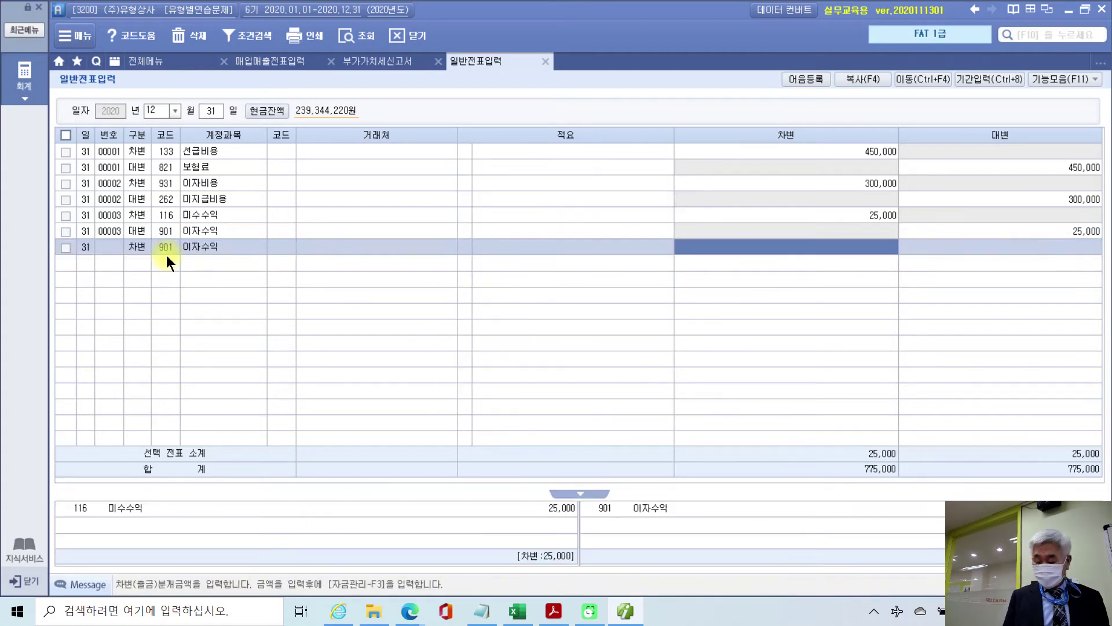
{"action": "type", "text": "500000"}
{"action": "key", "text": "Return"}
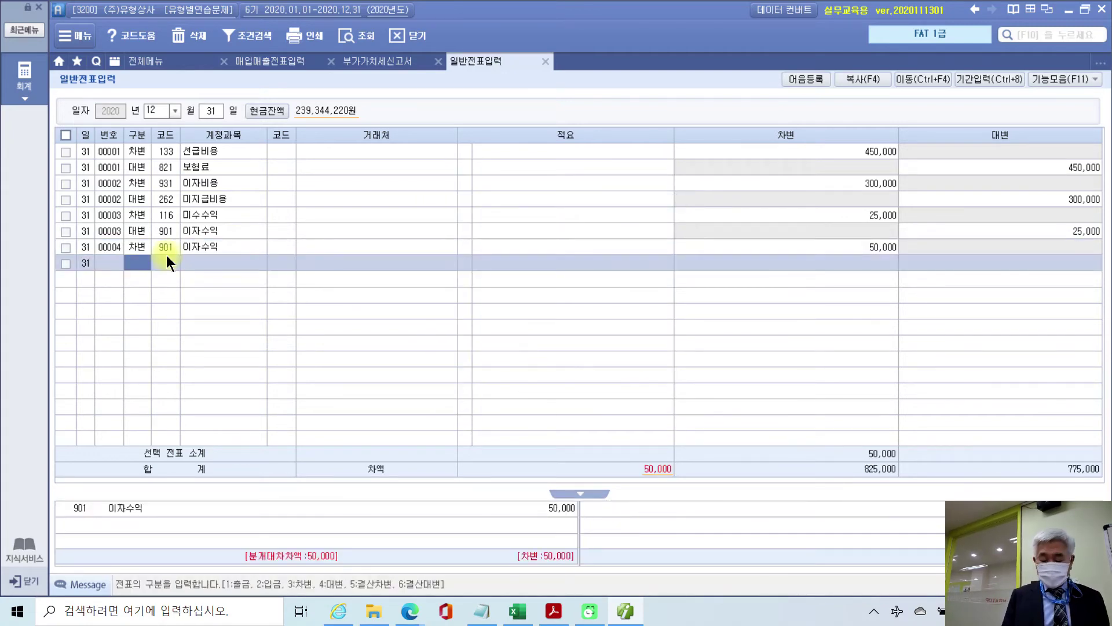
Step: Enter the matching 대변 line for 263 선수수익 of 50,000 to complete the deferred interest income voucher
{"action": "key", "text": "Return"}
{"action": "type", "text": "서수"}
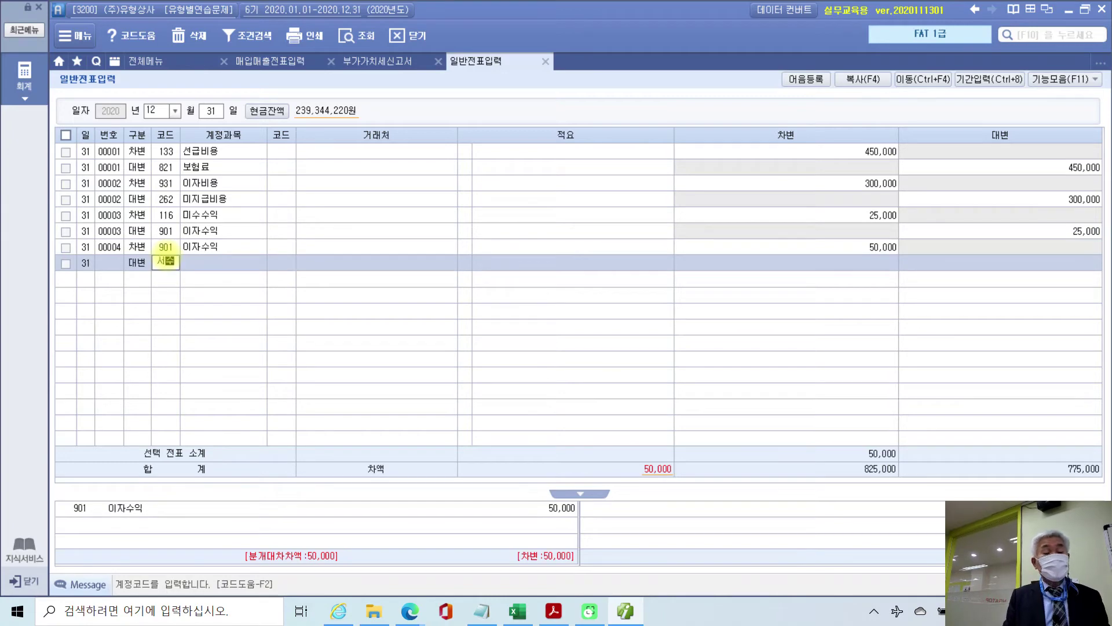
{"action": "key", "text": "Return"}
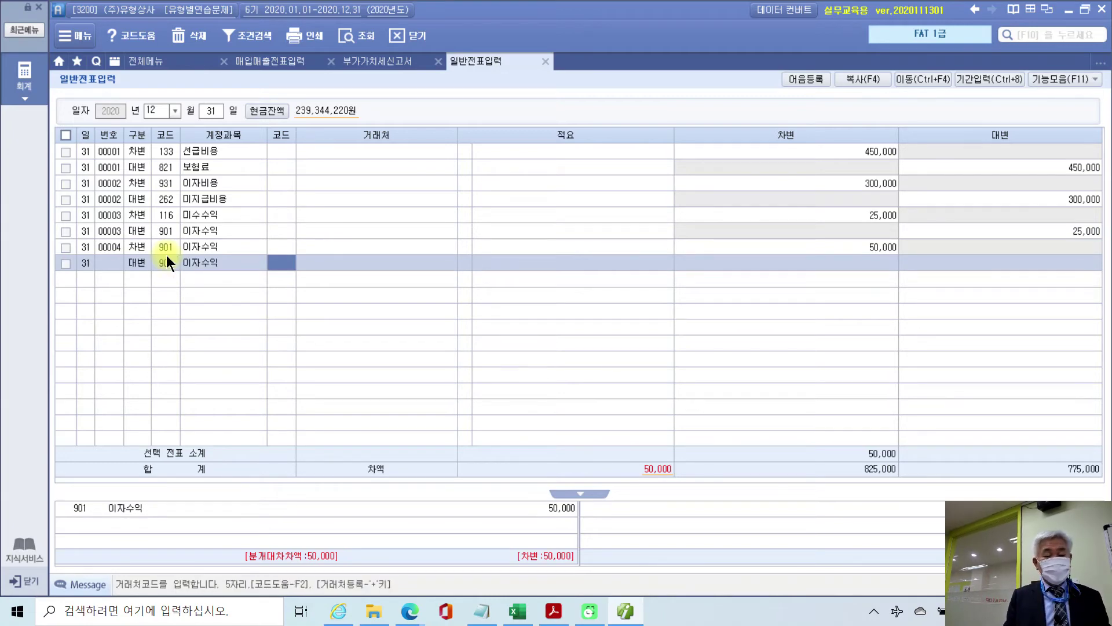
{"action": "left_click", "coordinate": [166, 259]}
{"action": "type", "text": "선수"}
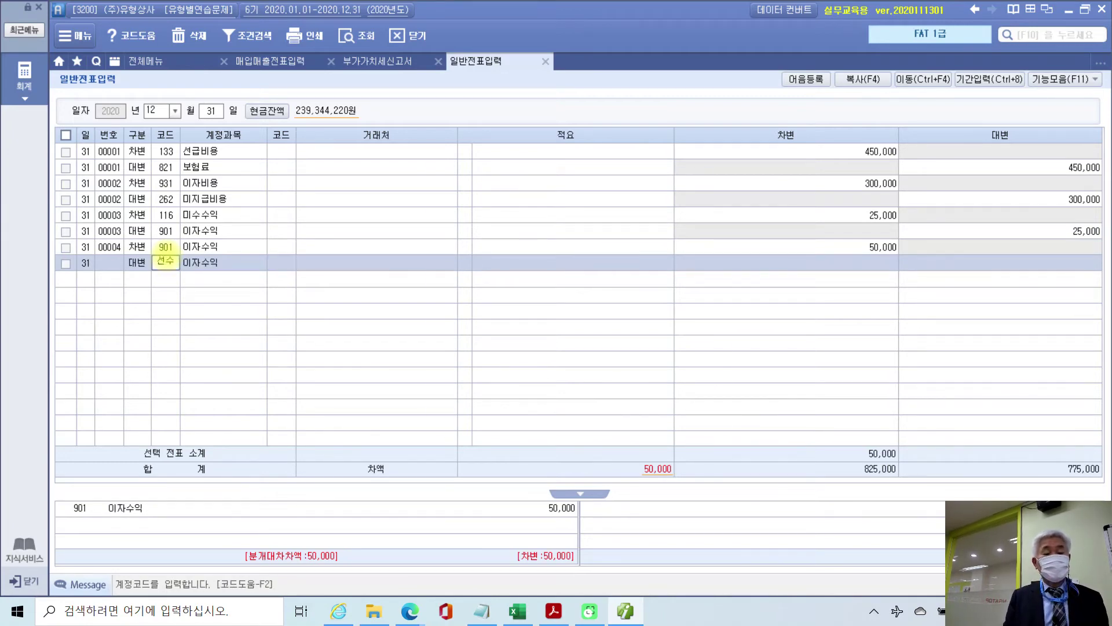
{"action": "key", "text": "Return"}
{"action": "key", "text": "Down"}
{"action": "key", "text": "Return"}
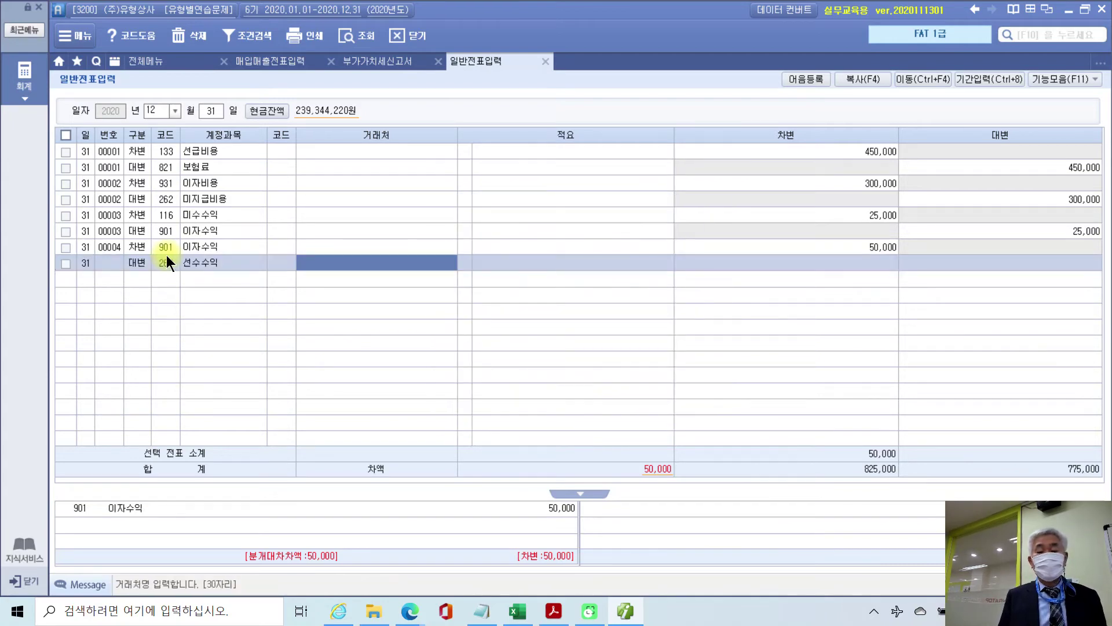
{"action": "key", "text": "Return"}
{"action": "key", "text": "Return"}
{"action": "type", "text": "500000"}
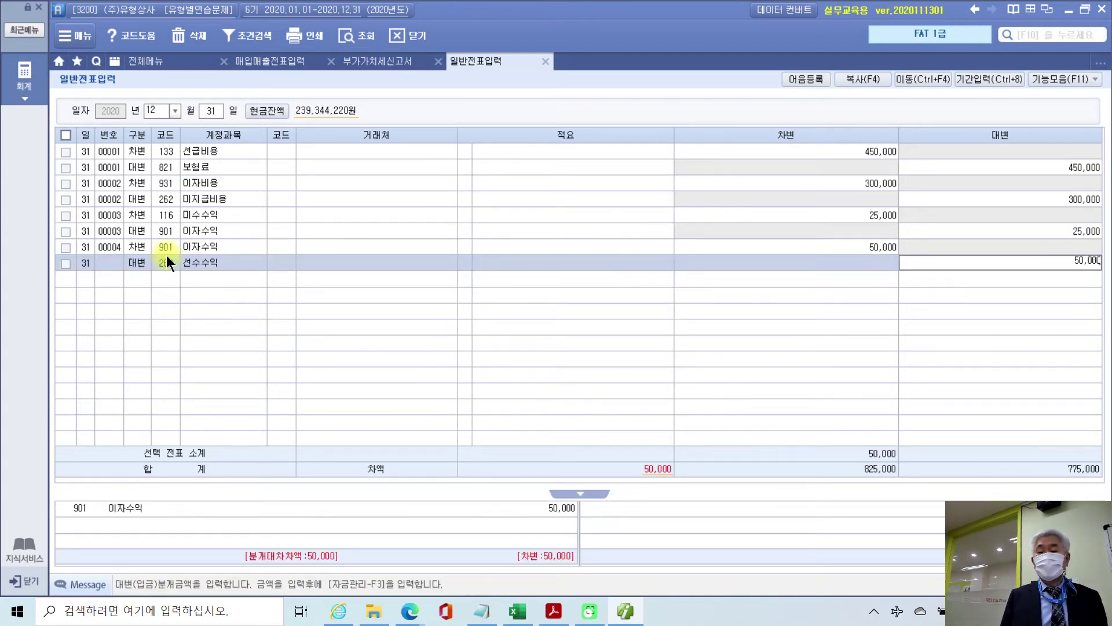
{"action": "key", "text": "Return"}
{"action": "left_click", "coordinate": [165, 255]}
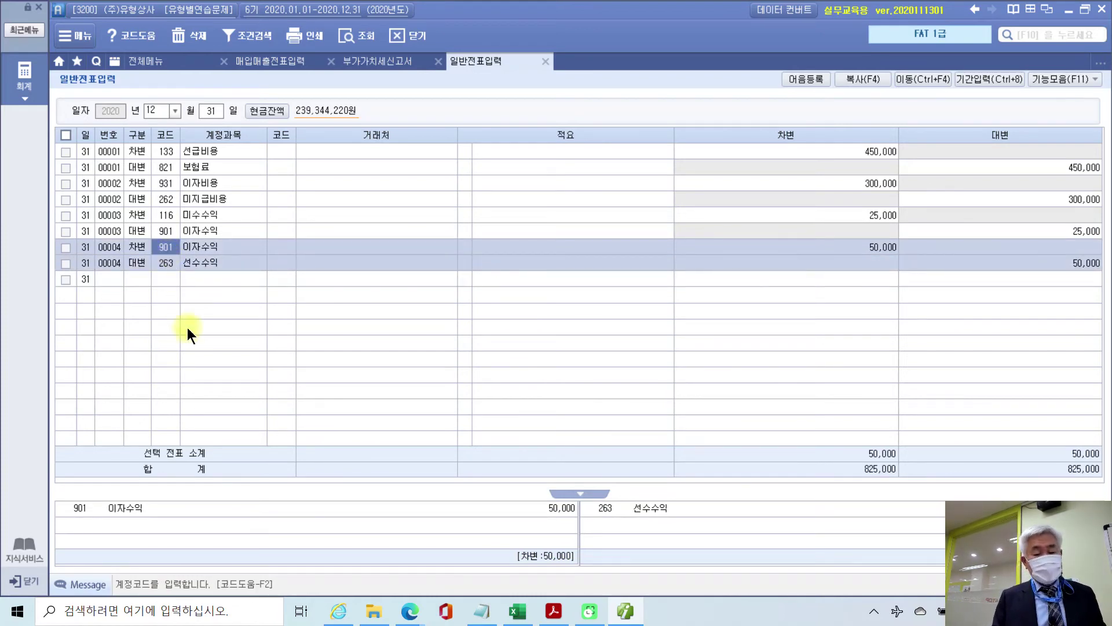
Step: Switch to the textbook PDF in Adobe Acrobat Reader, frame exercise numbers 1 to 4 with a blue rectangle, and clear it
{"action": "left_click", "coordinate": [622, 619]}
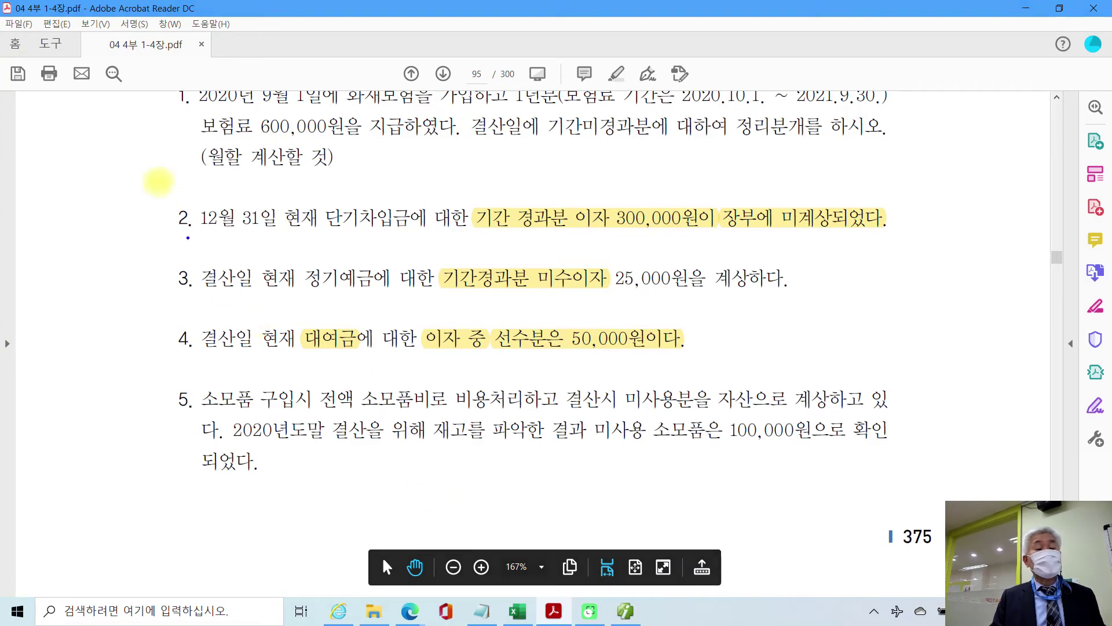
{"action": "mouse_move", "coordinate": [150, 72]}
{"action": "left_mouse_down"}
{"action": "mouse_move", "coordinate": [217, 308]}
{"action": "mouse_move", "coordinate": [220, 356]}
{"action": "mouse_move", "coordinate": [203, 364]}
{"action": "left_mouse_up"}
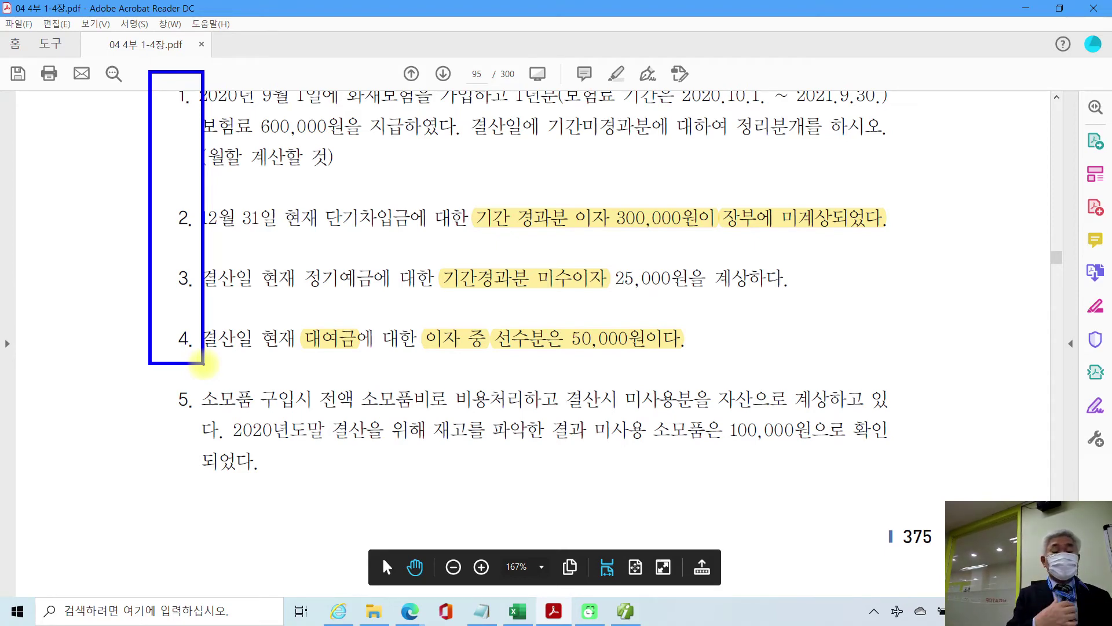
{"action": "key", "text": "Escape"}
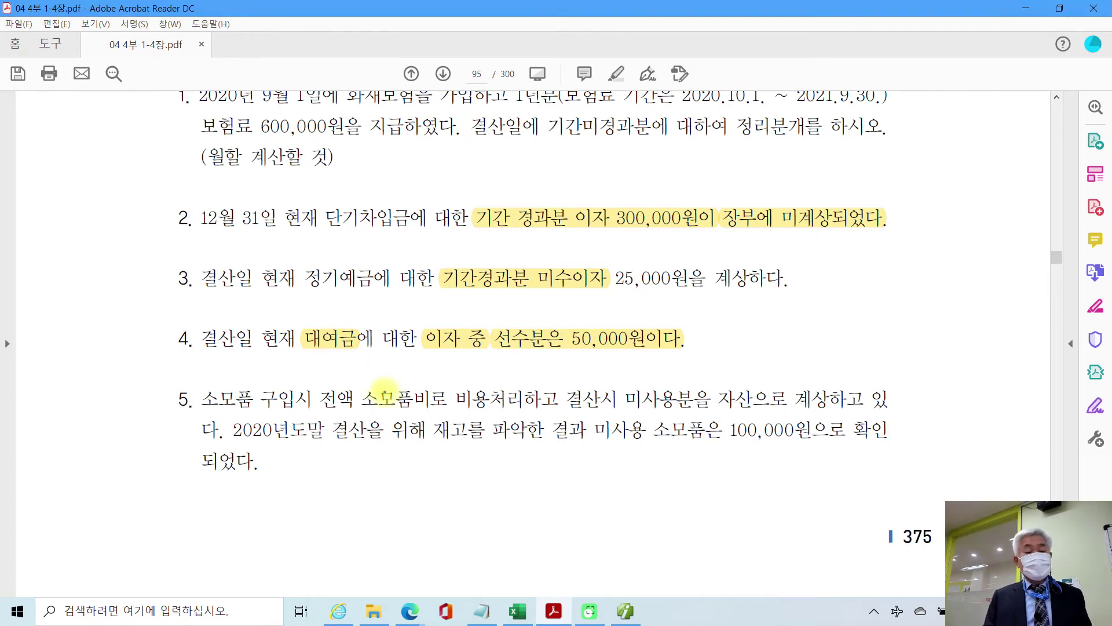
Step: Underline 소모품비, 결산시, 자산으로 and 미사용 소모품은 100,000원 in exercise 5, and circle 소모품비 and 소모품
{"action": "left_click_drag", "start_coordinate": [360, 408], "coordinate": [429, 408]}
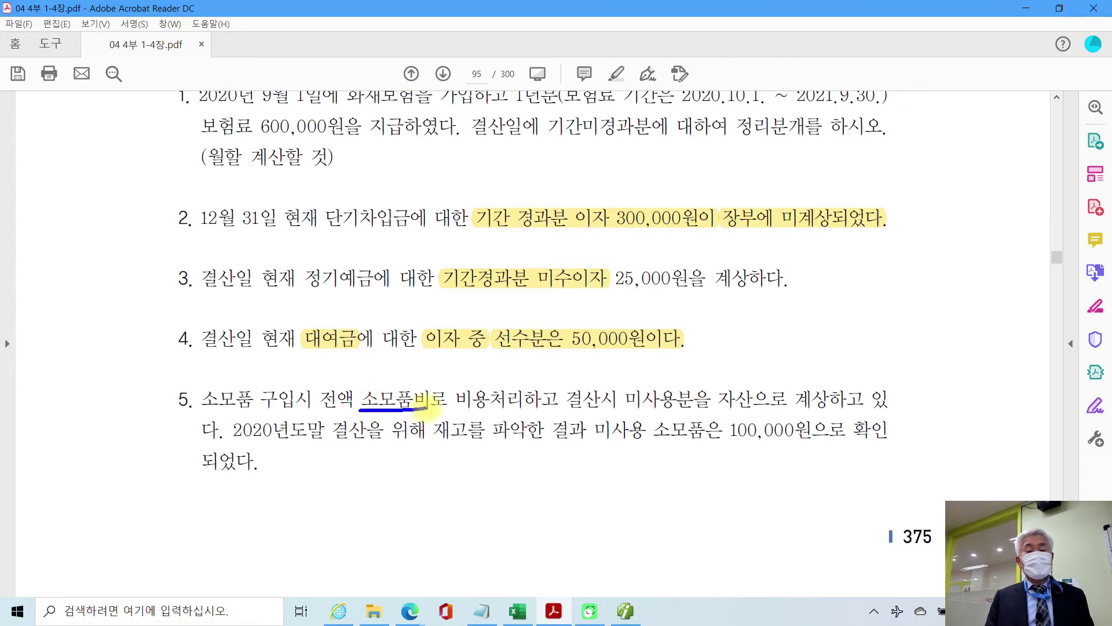
{"action": "left_click_drag", "start_coordinate": [565, 411], "coordinate": [611, 412]}
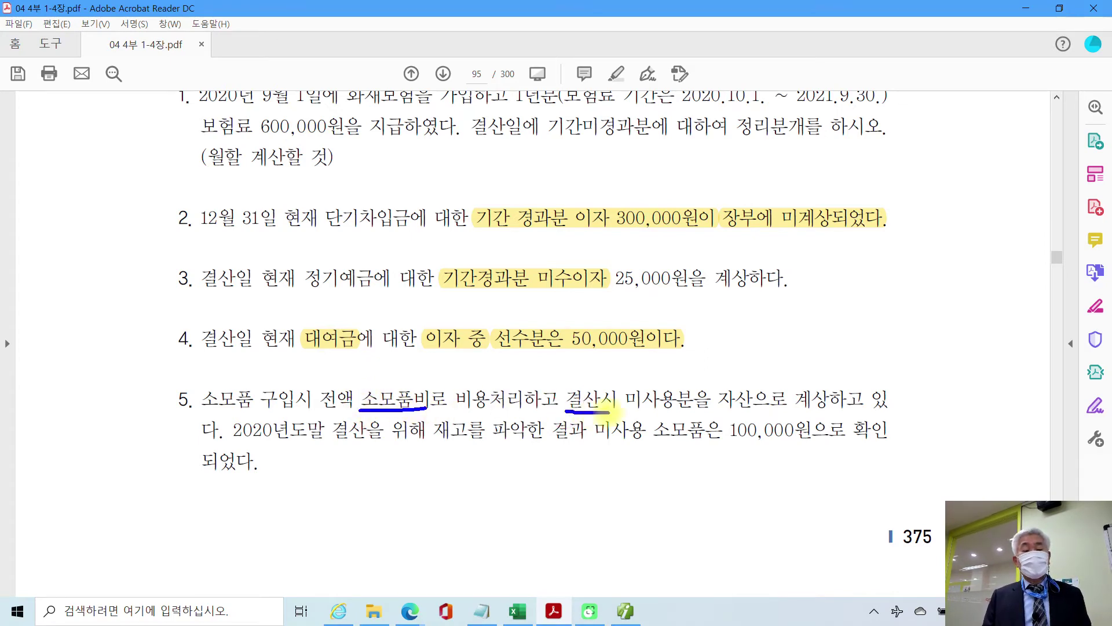
{"action": "left_click_drag", "start_coordinate": [722, 409], "coordinate": [775, 408]}
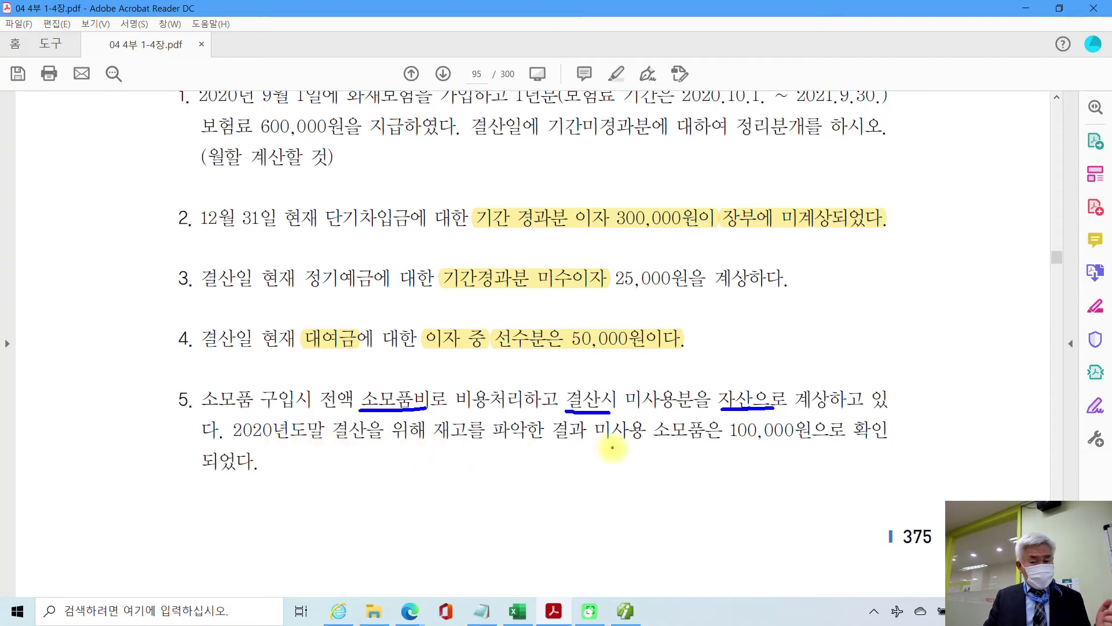
{"action": "left_click_drag", "start_coordinate": [590, 444], "coordinate": [798, 447]}
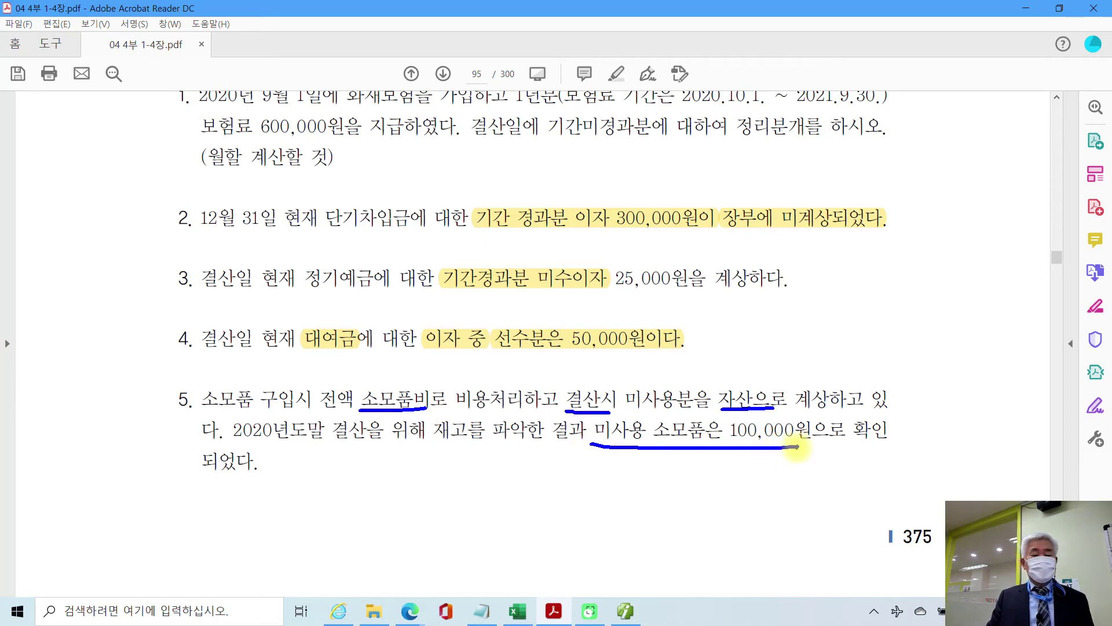
{"action": "mouse_move", "coordinate": [669, 456]}
{"action": "left_mouse_down"}
{"action": "mouse_move", "coordinate": [702, 420]}
{"action": "mouse_move", "coordinate": [681, 463]}
{"action": "left_mouse_up"}
{"action": "mouse_move", "coordinate": [385, 412]}
{"action": "left_mouse_down"}
{"action": "mouse_move", "coordinate": [414, 379]}
{"action": "mouse_move", "coordinate": [421, 433]}
{"action": "left_mouse_up"}
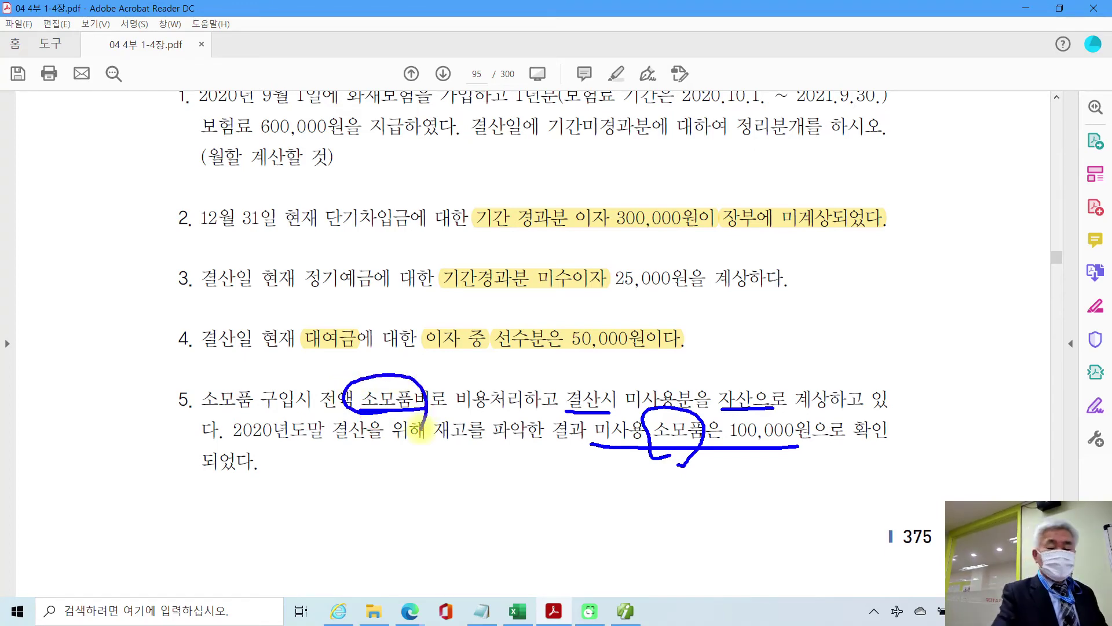
Step: Handwrite the entry 차) 소모품 and 대) 소모품비 beneath exercise 5, and clear all annotations from the page
{"action": "mouse_move", "coordinate": [265, 479]}
{"action": "left_mouse_down"}
{"action": "mouse_move", "coordinate": [280, 513]}
{"action": "mouse_move", "coordinate": [299, 517]}
{"action": "mouse_move", "coordinate": [318, 474]}
{"action": "left_mouse_up"}
{"action": "mouse_move", "coordinate": [308, 522]}
{"action": "left_mouse_down"}
{"action": "mouse_move", "coordinate": [362, 493]}
{"action": "mouse_move", "coordinate": [371, 524]}
{"action": "mouse_move", "coordinate": [377, 501]}
{"action": "mouse_move", "coordinate": [387, 522]}
{"action": "mouse_move", "coordinate": [440, 472]}
{"action": "mouse_move", "coordinate": [422, 489]}
{"action": "mouse_move", "coordinate": [440, 509]}
{"action": "mouse_move", "coordinate": [431, 536]}
{"action": "mouse_move", "coordinate": [443, 539]}
{"action": "left_mouse_up"}
{"action": "mouse_move", "coordinate": [597, 497]}
{"action": "left_mouse_down"}
{"action": "mouse_move", "coordinate": [566, 498]}
{"action": "mouse_move", "coordinate": [592, 499]}
{"action": "mouse_move", "coordinate": [609, 540]}
{"action": "left_mouse_up"}
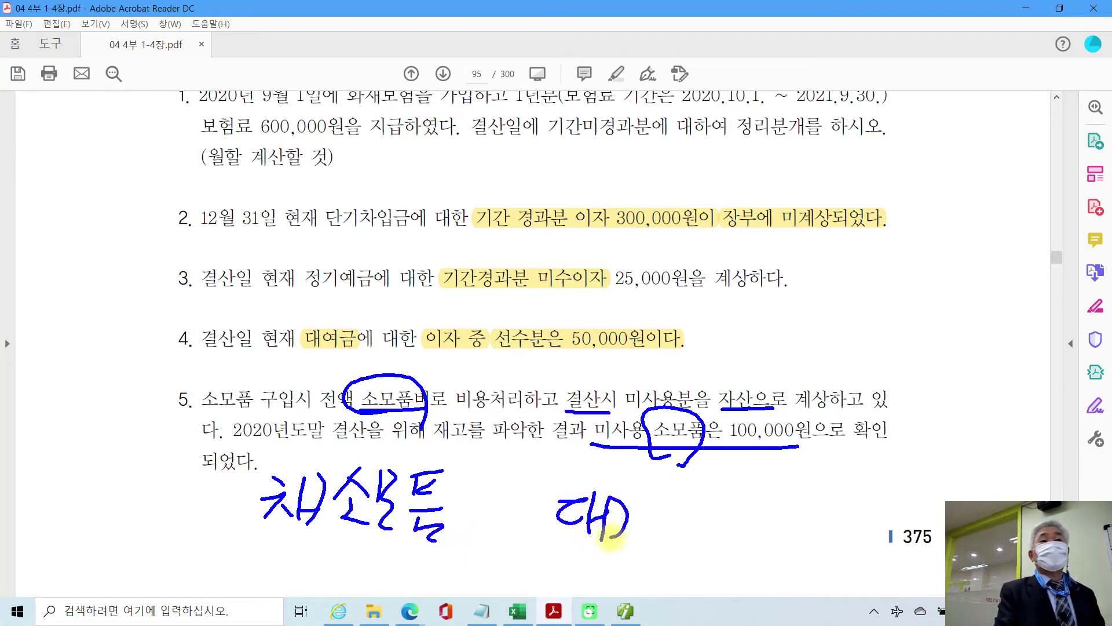
{"action": "left_click_drag", "start_coordinate": [672, 484], "coordinate": [646, 510]}
{"action": "left_click_drag", "start_coordinate": [665, 493], "coordinate": [683, 536]}
{"action": "left_click_drag", "start_coordinate": [695, 476], "coordinate": [701, 524]}
{"action": "mouse_move", "coordinate": [727, 468]}
{"action": "left_mouse_down"}
{"action": "mouse_move", "coordinate": [711, 536]}
{"action": "mouse_move", "coordinate": [766, 478]}
{"action": "mouse_move", "coordinate": [737, 523]}
{"action": "mouse_move", "coordinate": [760, 510]}
{"action": "left_mouse_up"}
{"action": "left_click_drag", "start_coordinate": [729, 520], "coordinate": [763, 535]}
{"action": "mouse_move", "coordinate": [785, 497]}
{"action": "left_mouse_down"}
{"action": "mouse_move", "coordinate": [783, 529]}
{"action": "mouse_move", "coordinate": [797, 532]}
{"action": "left_mouse_up"}
{"action": "mouse_move", "coordinate": [786, 513]}
{"action": "left_mouse_down"}
{"action": "mouse_move", "coordinate": [797, 511]}
{"action": "mouse_move", "coordinate": [803, 555]}
{"action": "left_mouse_up"}
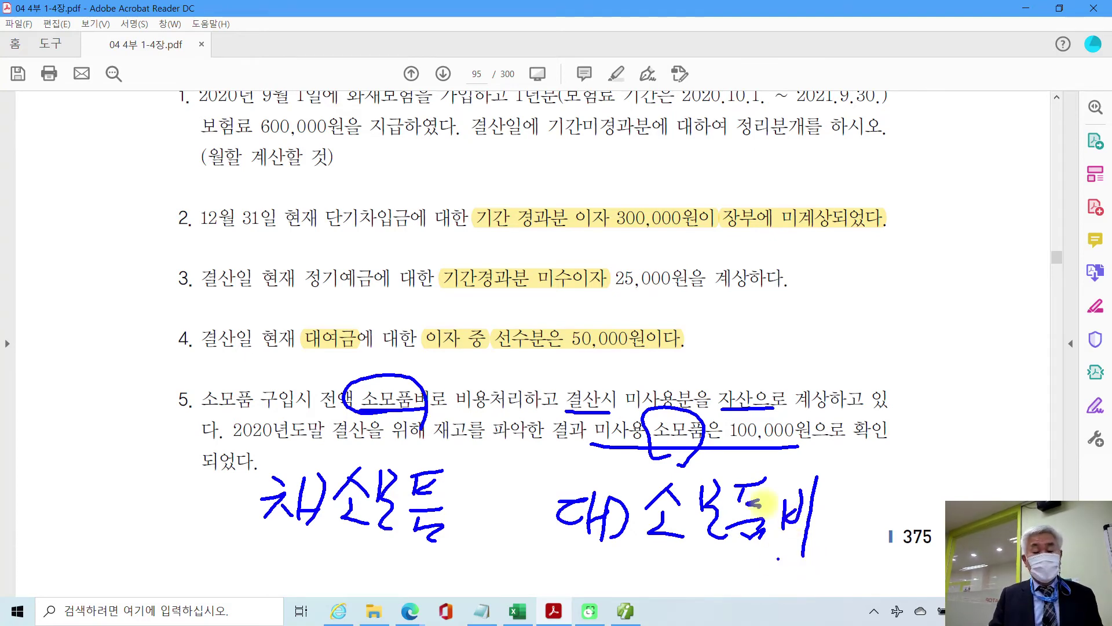
{"action": "key", "text": "Escape"}
Step: Switch to Smart A and enter a December 31 차변 line for 172 소모품 of 100,000
{"action": "left_click", "coordinate": [625, 612]}
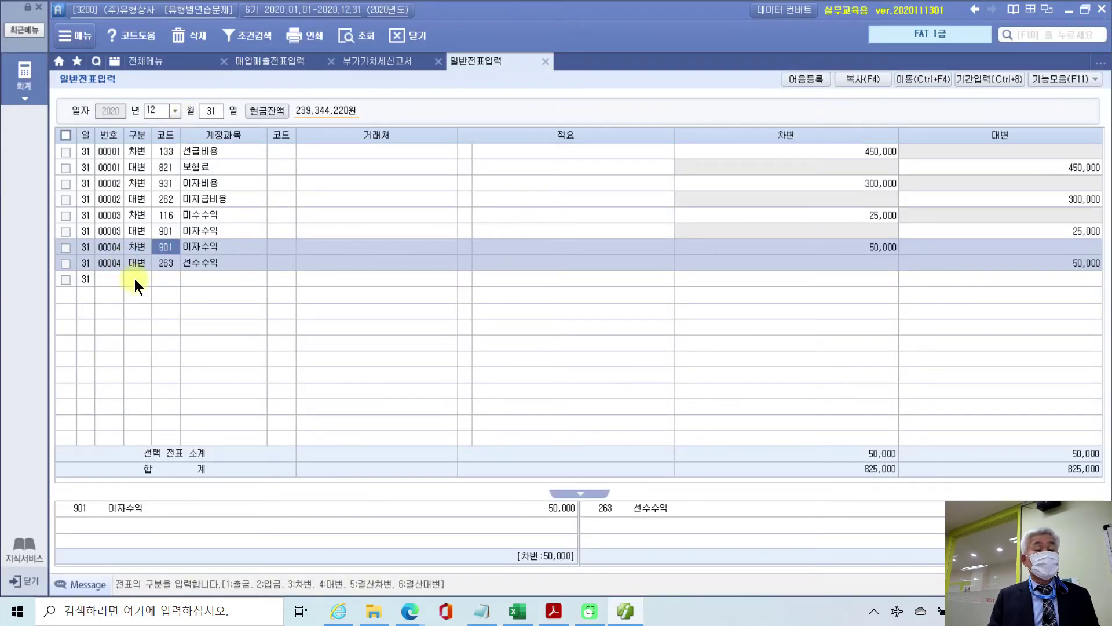
{"action": "left_click", "coordinate": [134, 279]}
{"action": "type", "text": "3"}
{"action": "key", "text": "Return"}
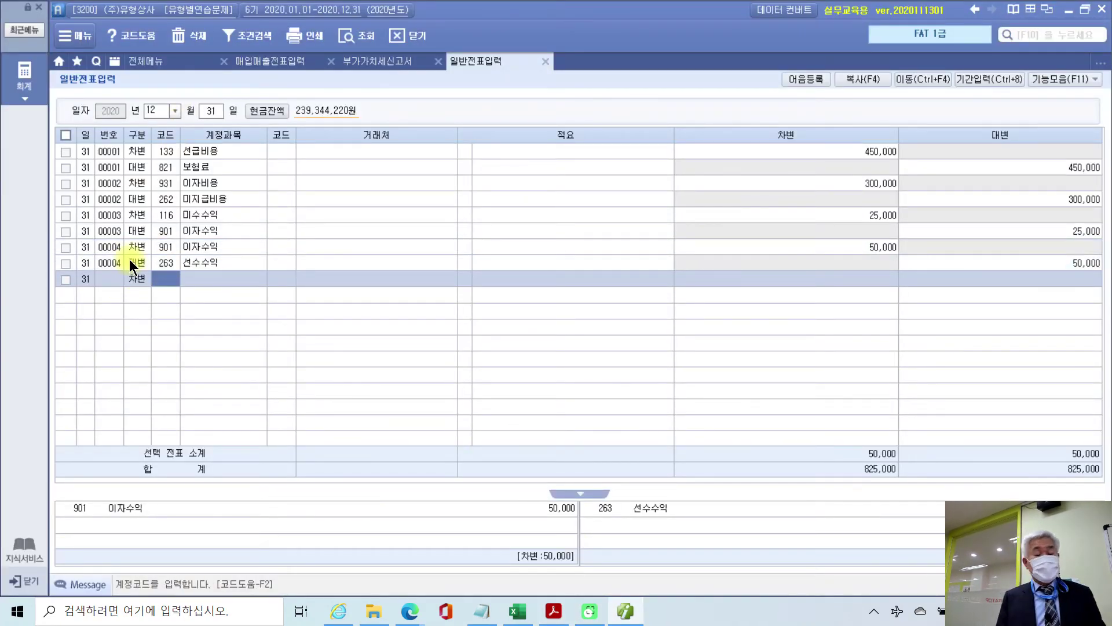
{"action": "type", "text": "소모"}
{"action": "key", "text": "Return"}
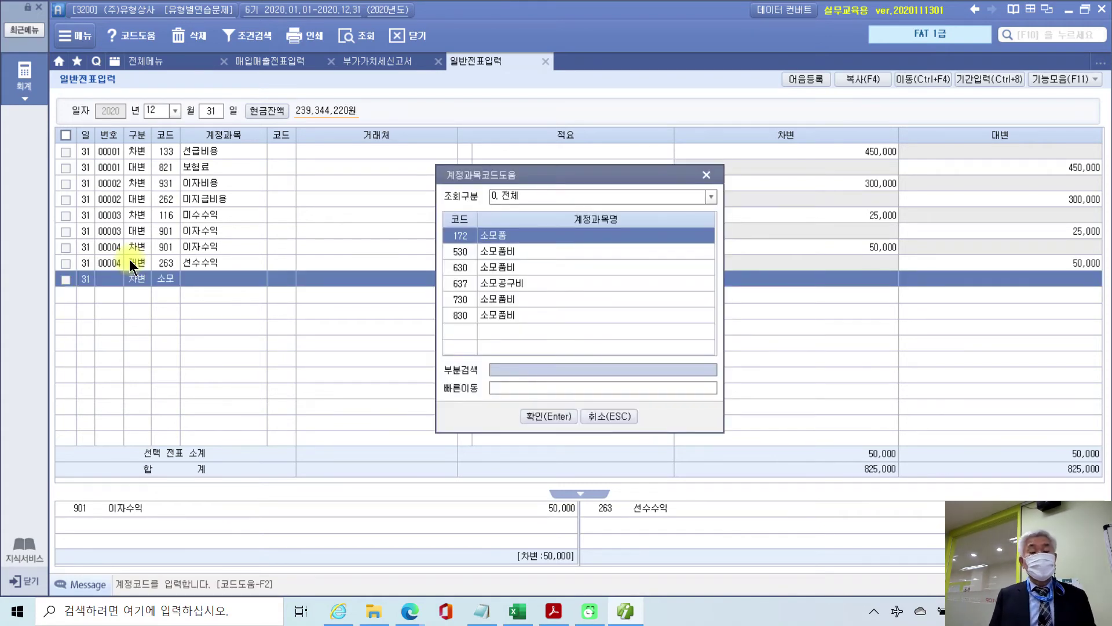
{"action": "key", "text": "Return"}
{"action": "key", "text": "Return"}
{"action": "key", "text": "Return"}
{"action": "key", "text": "Return"}
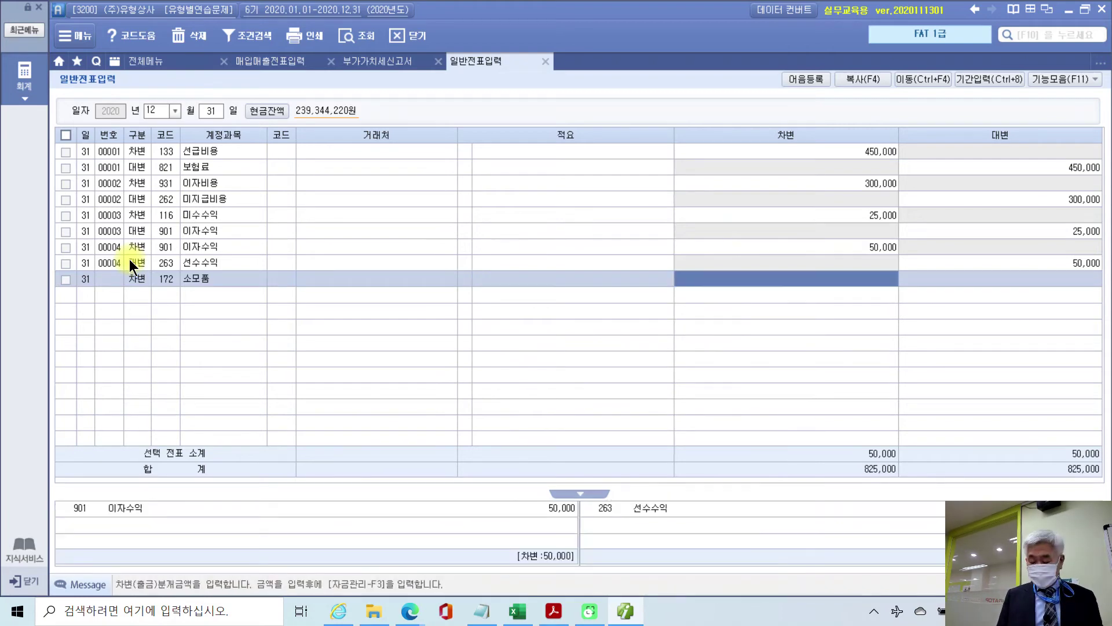
{"action": "type", "text": "100000"}
{"action": "key", "text": "Return"}
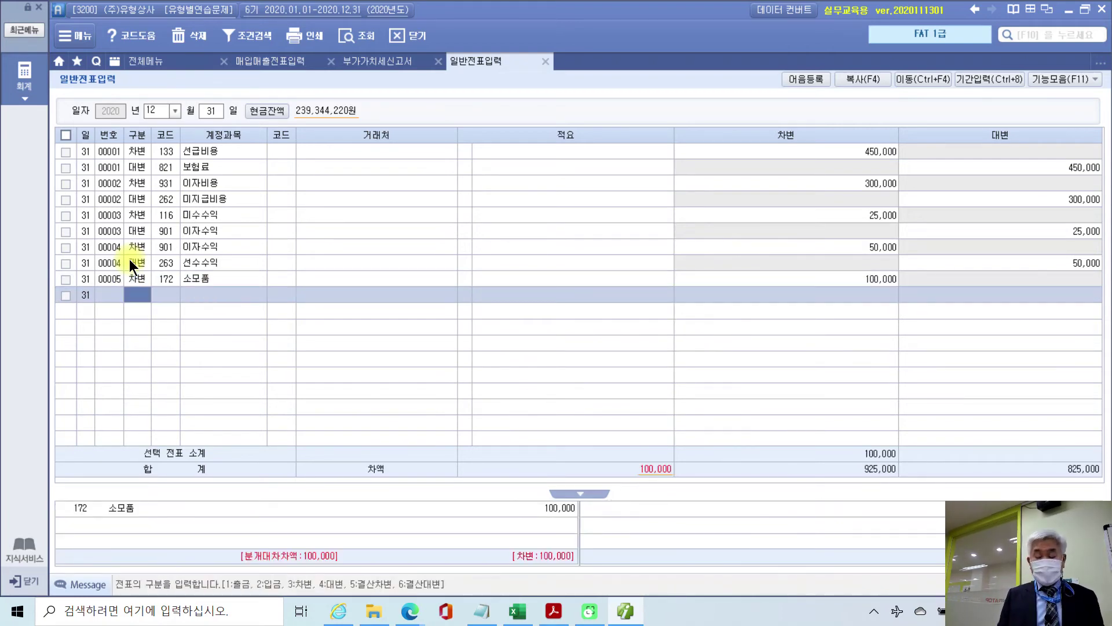
Step: Enter the matching 대변 line for 830 소모품비 of 100,000 to complete the unused supplies voucher
{"action": "type", "text": "4"}
{"action": "key", "text": "Return"}
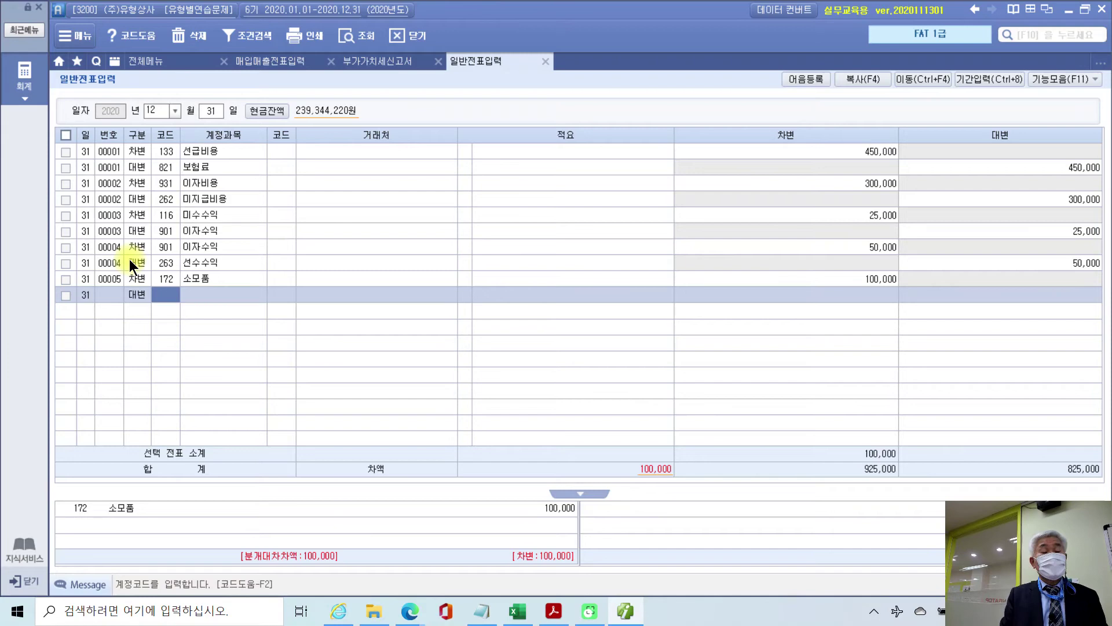
{"action": "type", "text": "소모"}
{"action": "key", "text": "Return"}
{"action": "key", "text": "Down"}
{"action": "key", "text": "Down"}
{"action": "key", "text": "Down"}
{"action": "key", "text": "Down"}
{"action": "key", "text": "Down"}
{"action": "key", "text": "Return"}
{"action": "key", "text": "Return"}
{"action": "key", "text": "Return"}
{"action": "type", "text": "100000"}
{"action": "key", "text": "Return"}
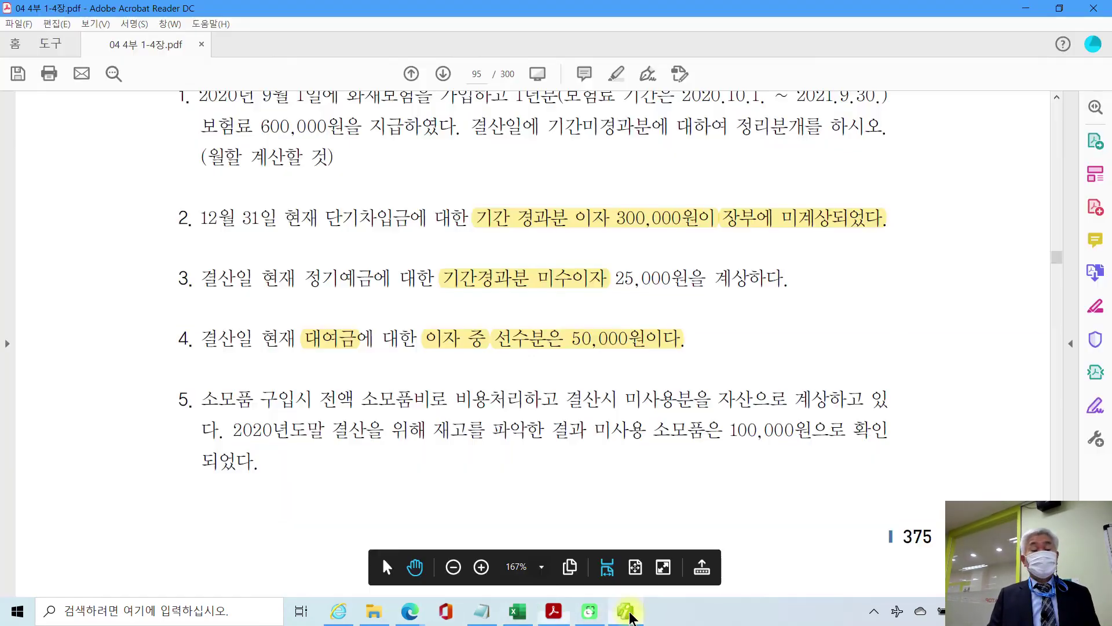
Step: Switch to the PDF textbook and highlight 현금과부족으로 처리되었던 현금과다액 30,000원에 in exercise 6 on page 96
{"action": "left_click", "coordinate": [553, 611]}
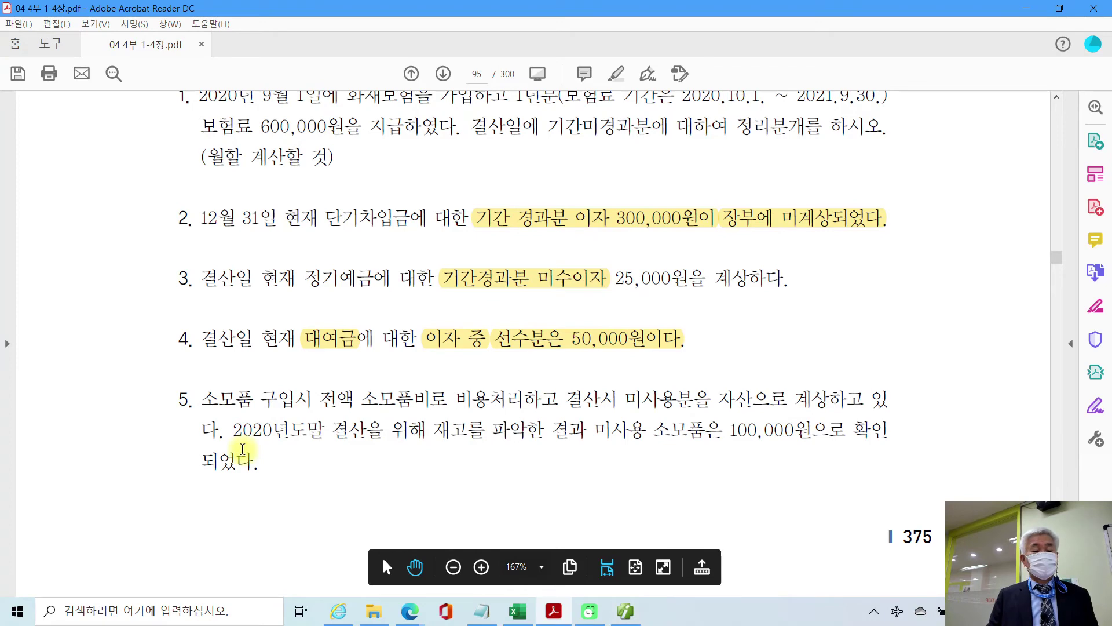
{"action": "scroll", "coordinate": [242, 449], "scroll_direction": "down", "scroll_amount": 2}
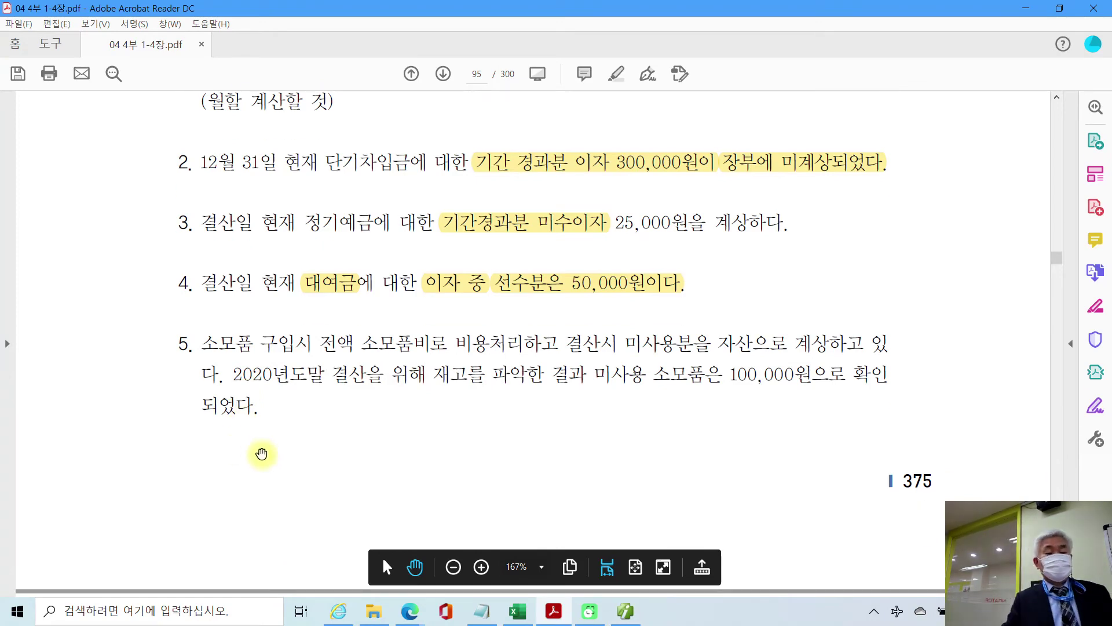
{"action": "scroll", "coordinate": [261, 452], "scroll_direction": "down", "scroll_amount": 1}
{"action": "scroll", "coordinate": [262, 449], "scroll_direction": "down", "scroll_amount": 5}
{"action": "scroll", "coordinate": [262, 445], "scroll_direction": "down", "scroll_amount": 15}
{"action": "scroll", "coordinate": [264, 445], "scroll_direction": "down", "scroll_amount": 1}
{"action": "scroll", "coordinate": [264, 444], "scroll_direction": "up", "scroll_amount": 4}
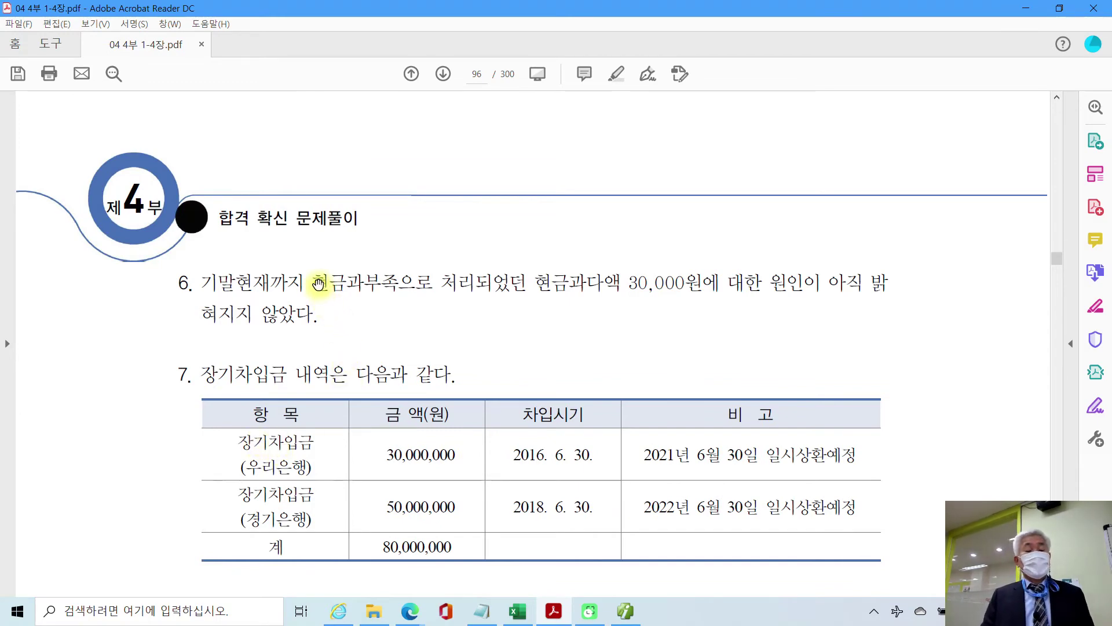
{"action": "left_click_drag", "start_coordinate": [313, 284], "coordinate": [720, 284]}
{"action": "right_click", "coordinate": [637, 284]}
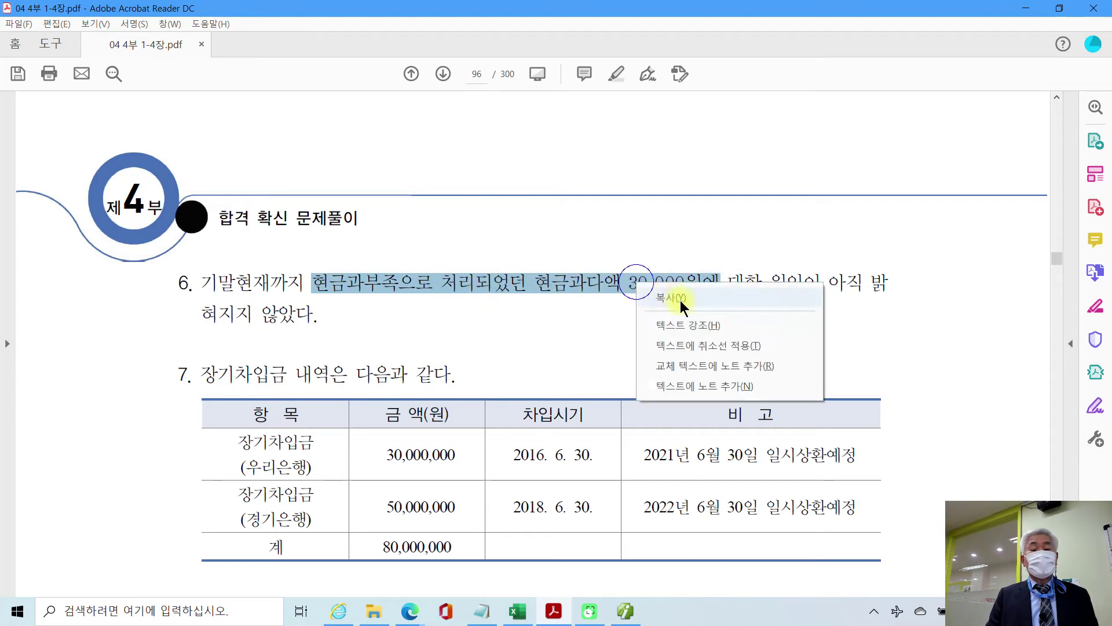
{"action": "left_click", "coordinate": [721, 325]}
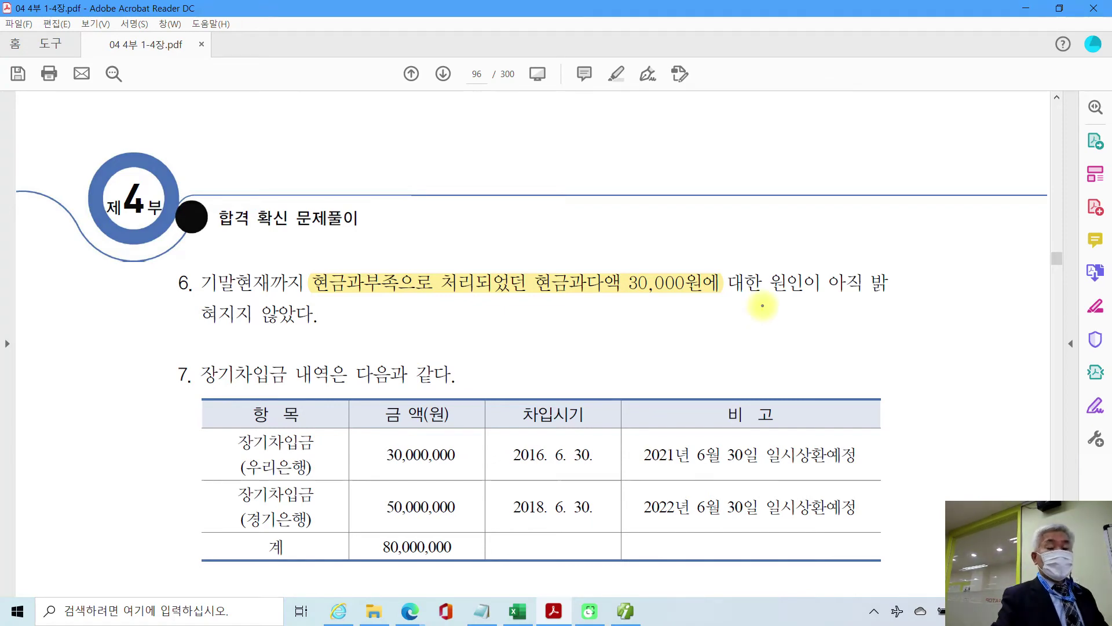
Step: Circle and tick 현금과다, underline 30,000원, box 현금과부족 in exercise 6, and handwrite 잔액이 above with a connecting line
{"action": "mouse_move", "coordinate": [610, 312]}
{"action": "left_mouse_down"}
{"action": "mouse_move", "coordinate": [541, 258]}
{"action": "mouse_move", "coordinate": [605, 307]}
{"action": "mouse_move", "coordinate": [686, 306]}
{"action": "left_mouse_up"}
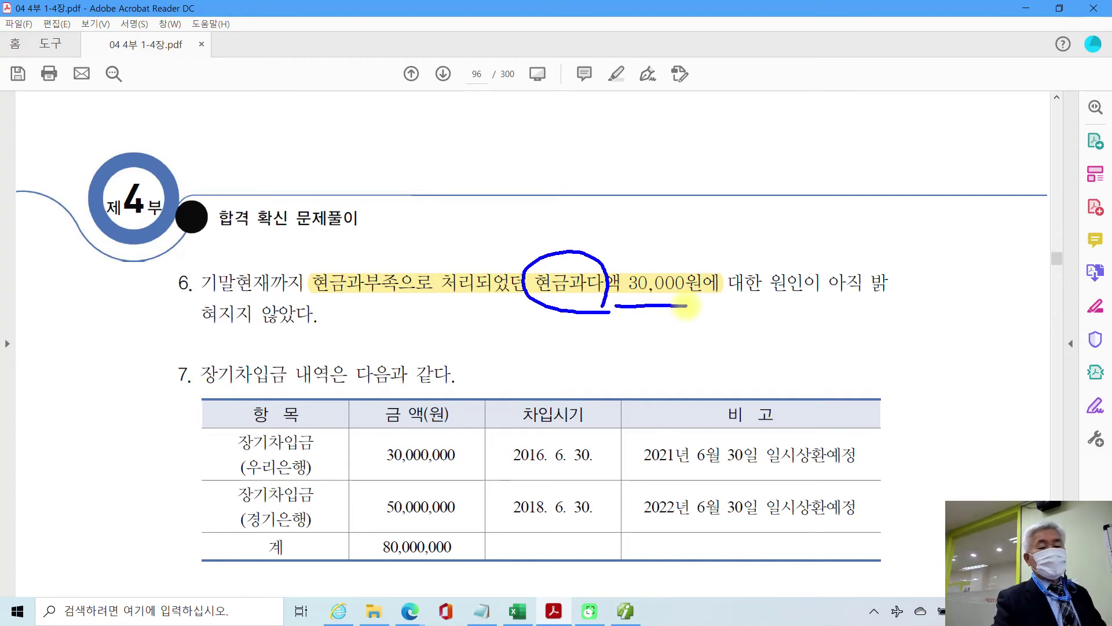
{"action": "left_click_drag", "start_coordinate": [554, 219], "coordinate": [587, 233]}
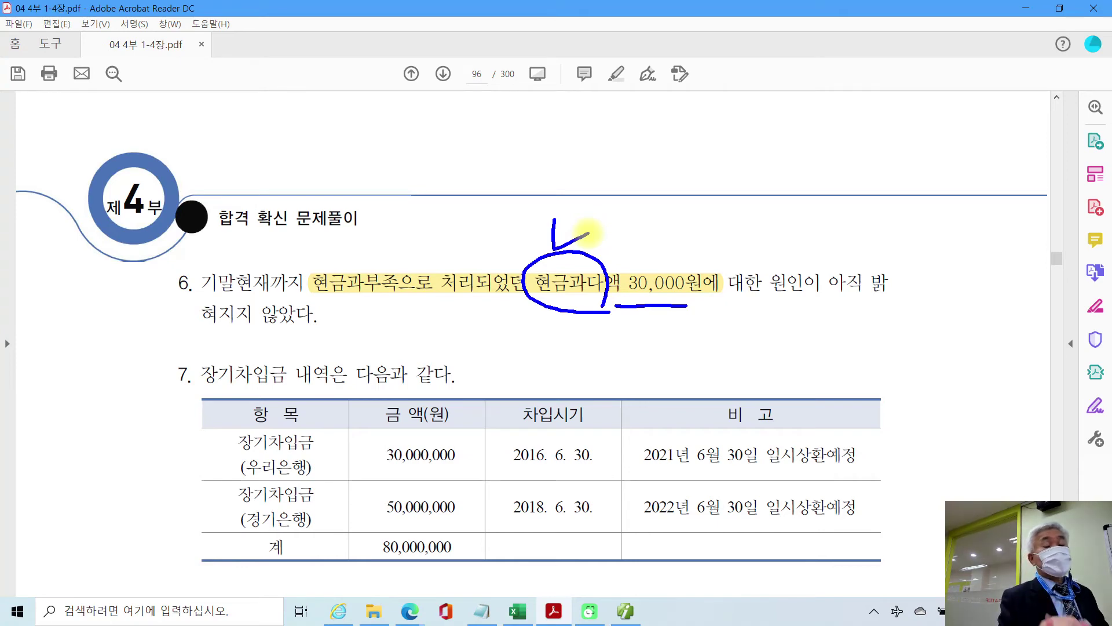
{"action": "mouse_move", "coordinate": [302, 265]}
{"action": "left_mouse_down"}
{"action": "mouse_move", "coordinate": [313, 307]}
{"action": "mouse_move", "coordinate": [408, 307]}
{"action": "mouse_move", "coordinate": [370, 266]}
{"action": "mouse_move", "coordinate": [407, 309]}
{"action": "mouse_move", "coordinate": [504, 199]}
{"action": "mouse_move", "coordinate": [577, 186]}
{"action": "mouse_move", "coordinate": [642, 195]}
{"action": "left_mouse_up"}
{"action": "mouse_move", "coordinate": [664, 157]}
{"action": "left_mouse_down"}
{"action": "mouse_move", "coordinate": [661, 197]}
{"action": "mouse_move", "coordinate": [697, 174]}
{"action": "left_mouse_up"}
{"action": "mouse_move", "coordinate": [646, 201]}
{"action": "left_mouse_down"}
{"action": "mouse_move", "coordinate": [679, 201]}
{"action": "mouse_move", "coordinate": [728, 154]}
{"action": "mouse_move", "coordinate": [753, 217]}
{"action": "mouse_move", "coordinate": [790, 169]}
{"action": "mouse_move", "coordinate": [798, 191]}
{"action": "left_mouse_up"}
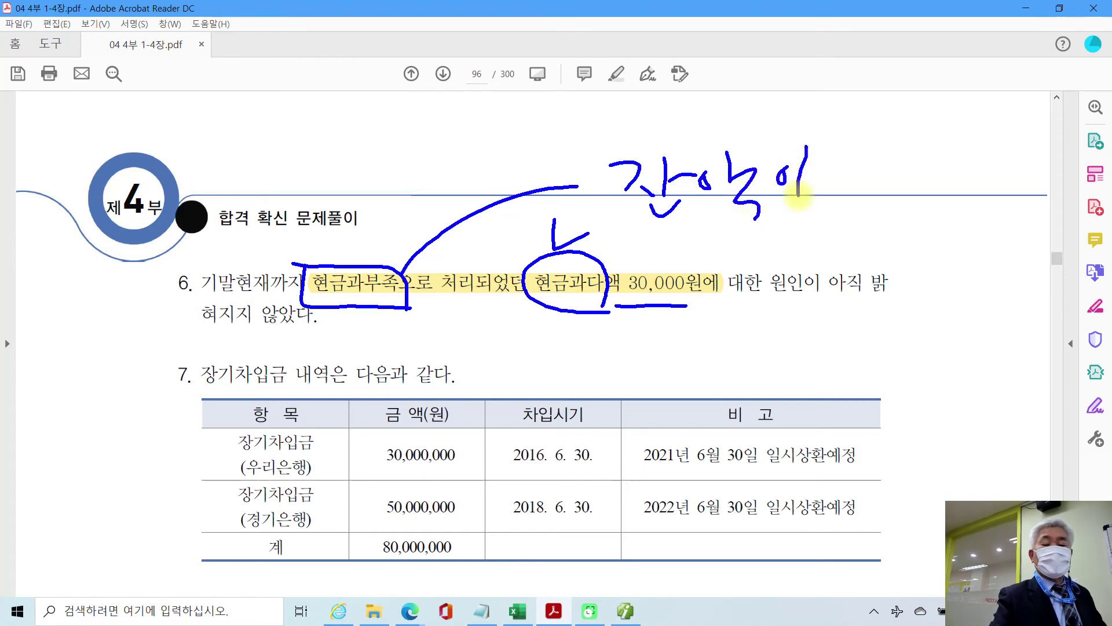
Step: Draw a wavy underline beneath 대한 원인이 아직 밝, circle 현금과다액 again, and clear all annotations from the page
{"action": "mouse_move", "coordinate": [741, 311]}
{"action": "left_mouse_down"}
{"action": "mouse_move", "coordinate": [828, 307]}
{"action": "mouse_move", "coordinate": [903, 320]}
{"action": "left_mouse_up"}
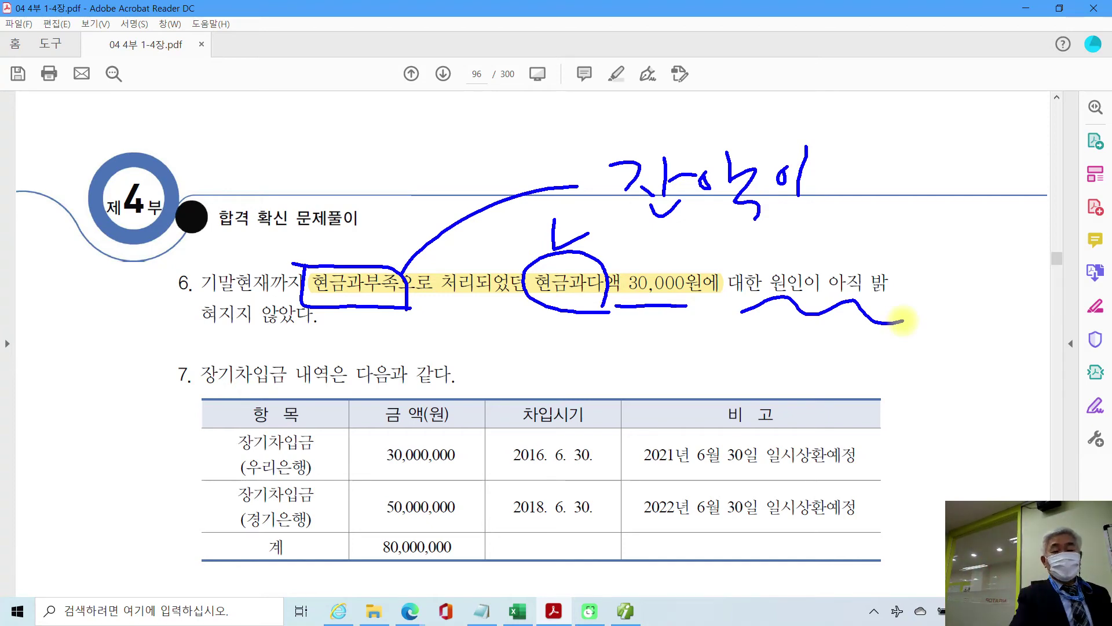
{"action": "mouse_move", "coordinate": [600, 314]}
{"action": "left_mouse_down"}
{"action": "mouse_move", "coordinate": [513, 287]}
{"action": "mouse_move", "coordinate": [592, 313]}
{"action": "mouse_move", "coordinate": [559, 284]}
{"action": "mouse_move", "coordinate": [605, 310]}
{"action": "left_mouse_up"}
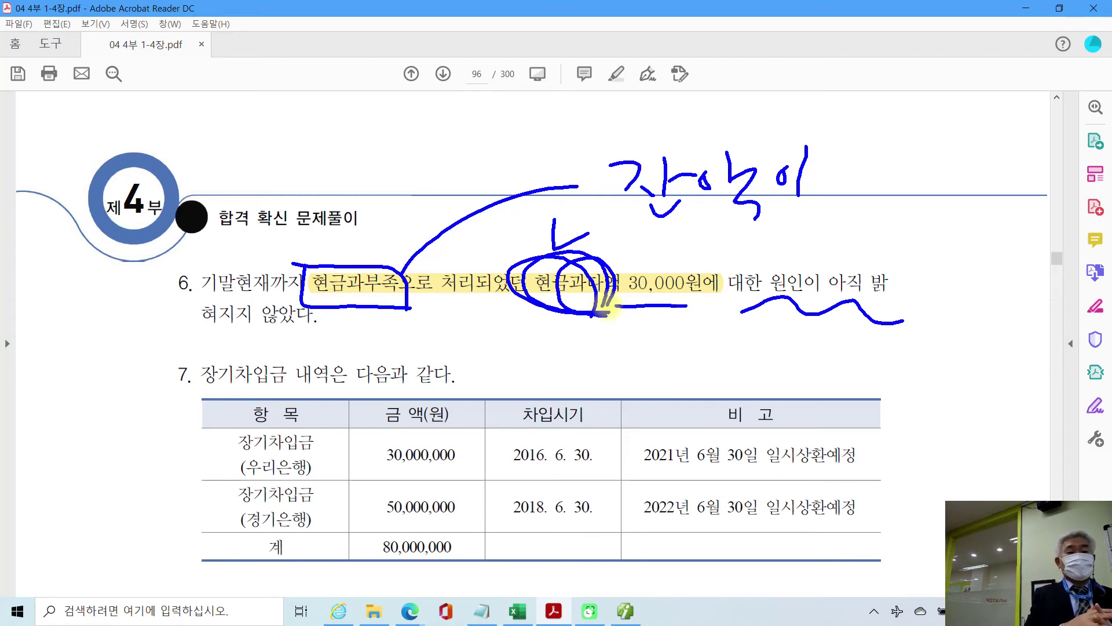
{"action": "key", "text": "Escape"}
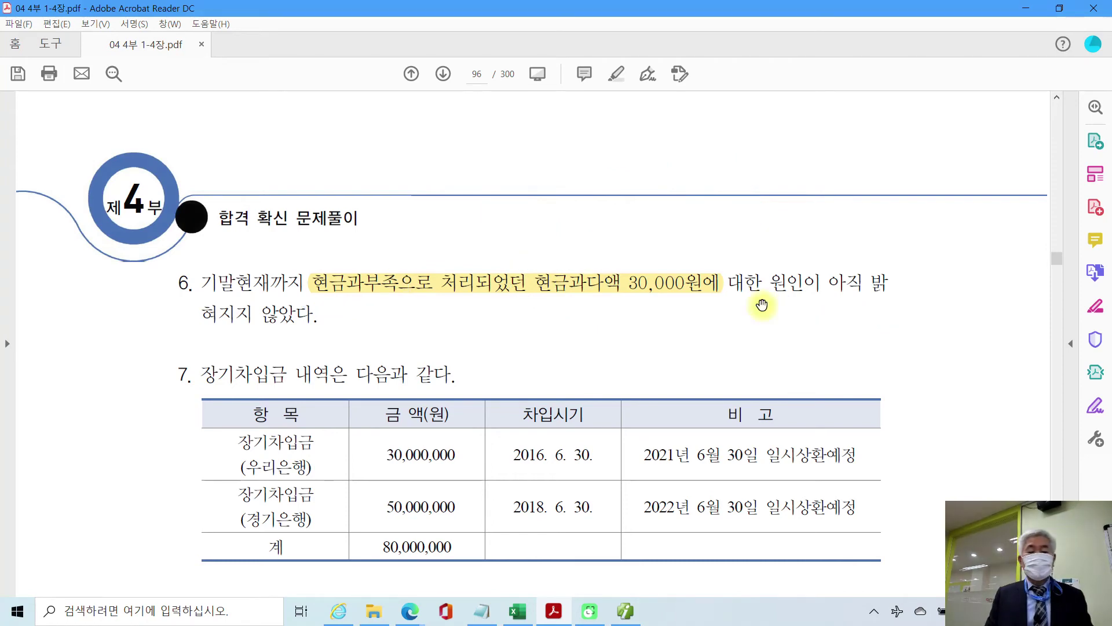
Step: Switch to Smart A, open the December 31 합계잔액시산표, and bring up the list of vouchers with debit-credit differences
{"action": "left_click", "coordinate": [580, 615]}
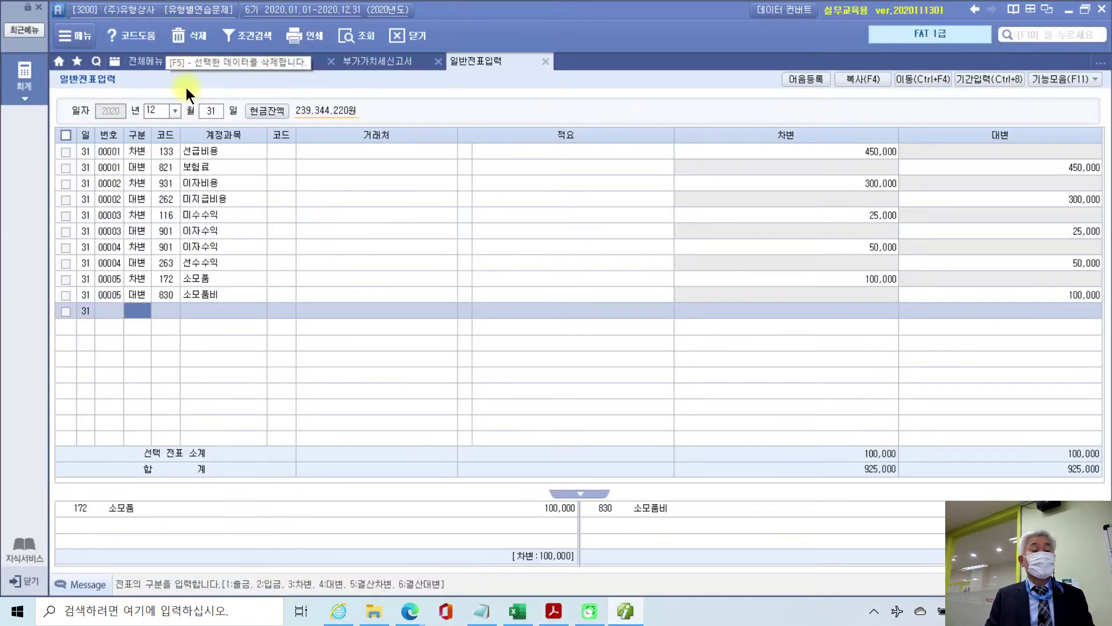
{"action": "left_click", "coordinate": [141, 60]}
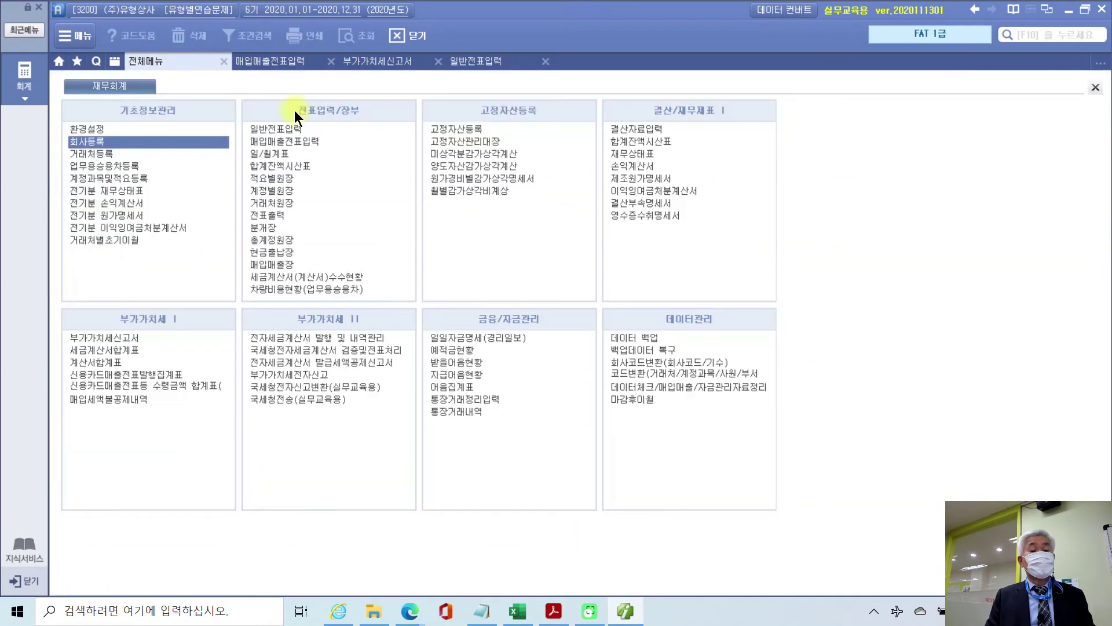
{"action": "left_click", "coordinate": [287, 164]}
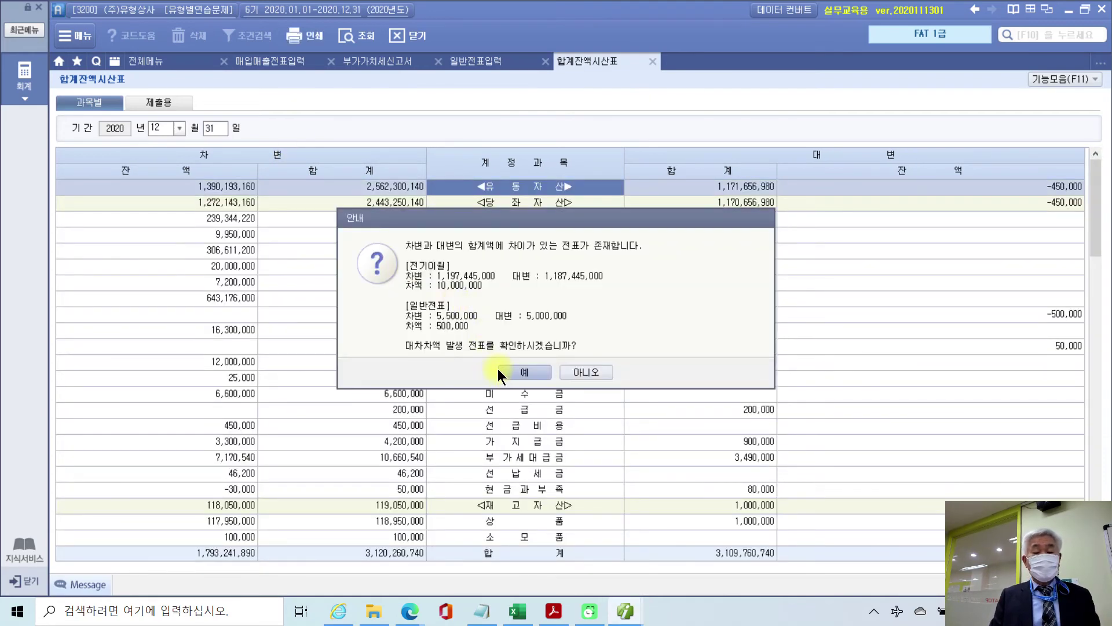
{"action": "left_click", "coordinate": [537, 368]}
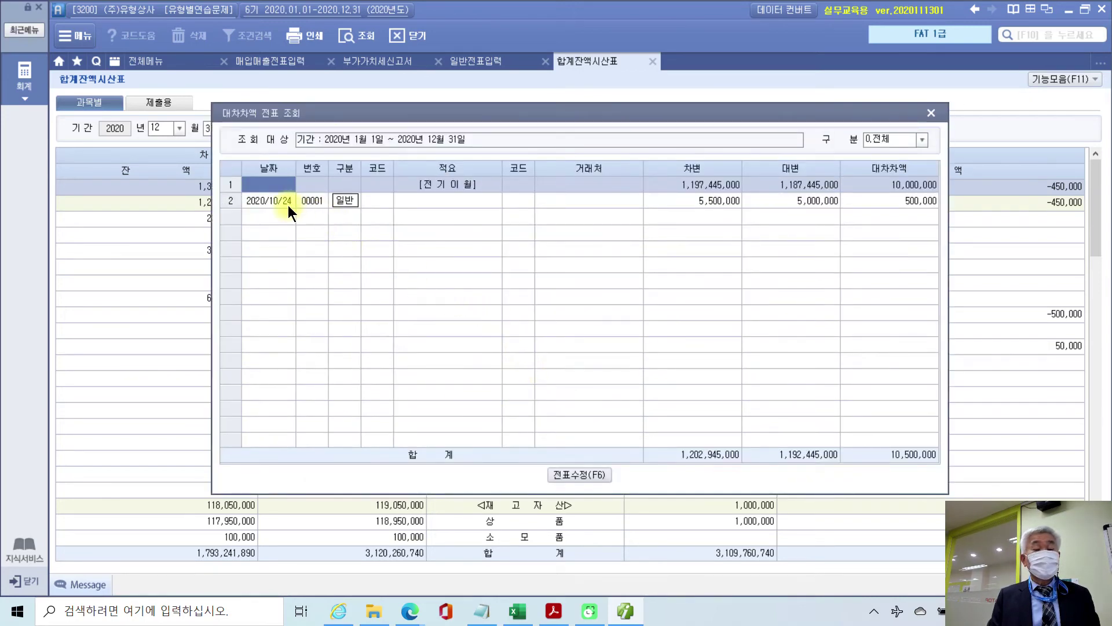
Step: Delete the 109 대손충당금 차변 line from the October 24 voucher 00001 and close the 대차차액 전표 조회 window
{"action": "left_click", "coordinate": [283, 201]}
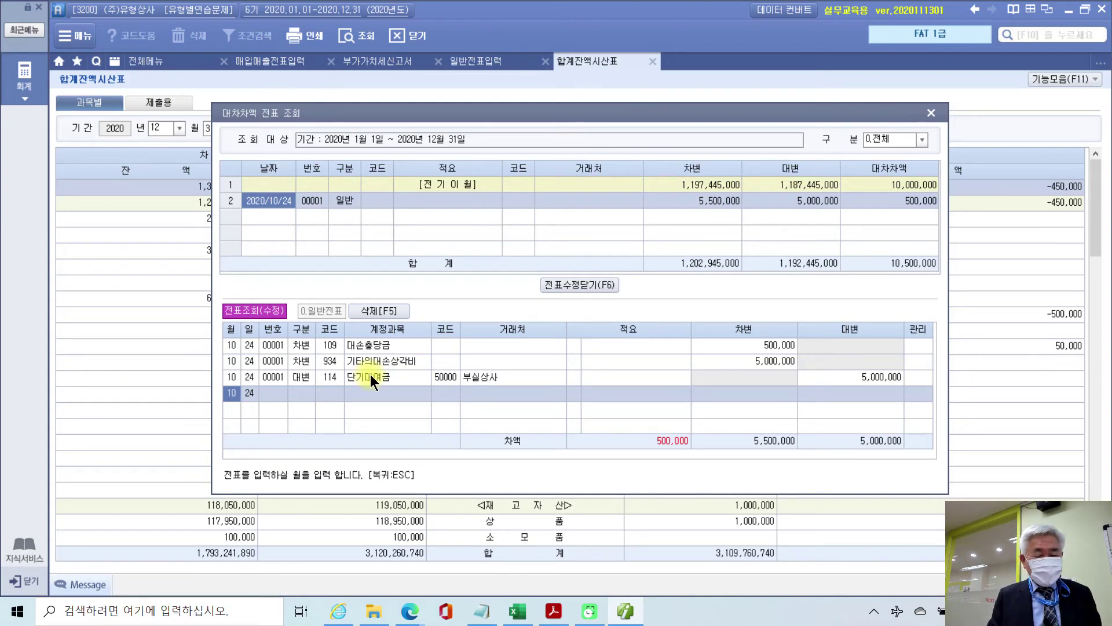
{"action": "key", "text": "Up"}
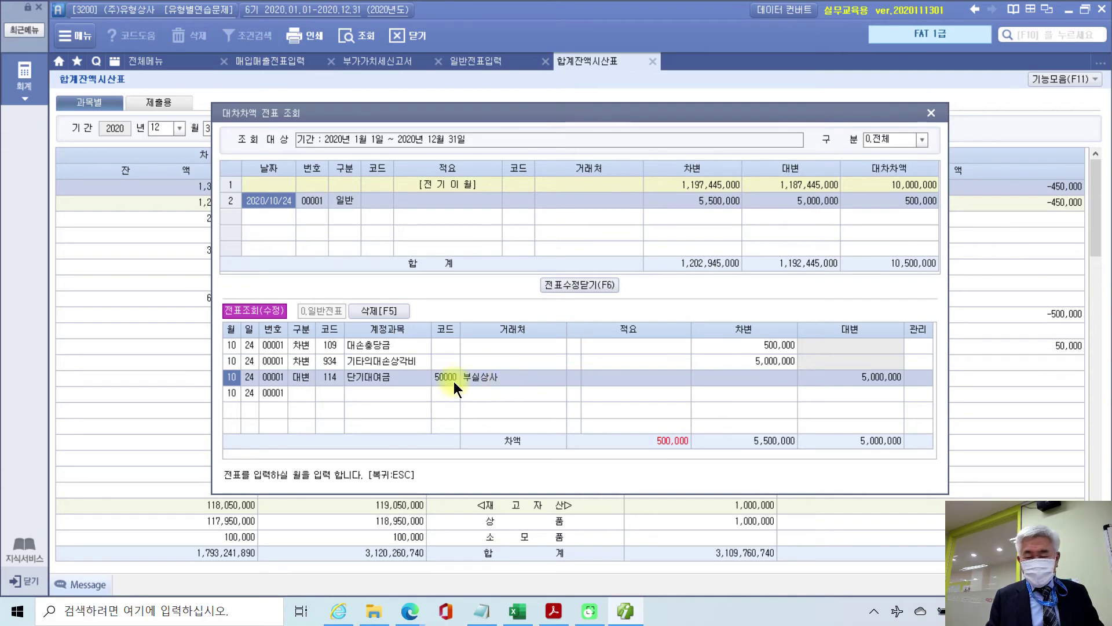
{"action": "left_click", "coordinate": [421, 348]}
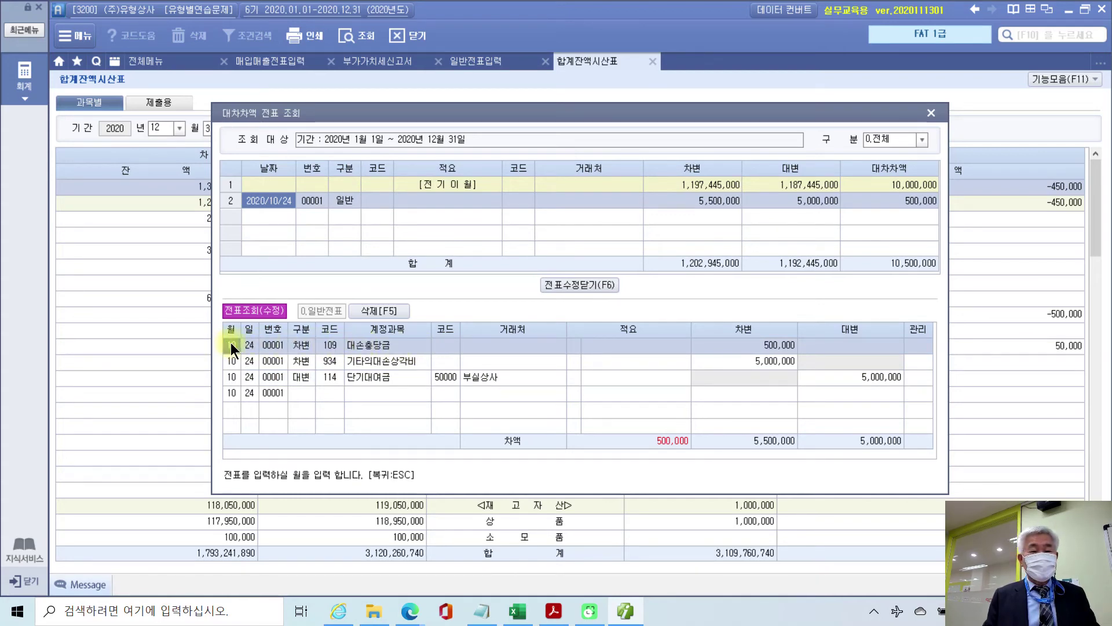
{"action": "left_click", "coordinate": [370, 313]}
{"action": "left_click", "coordinate": [512, 335]}
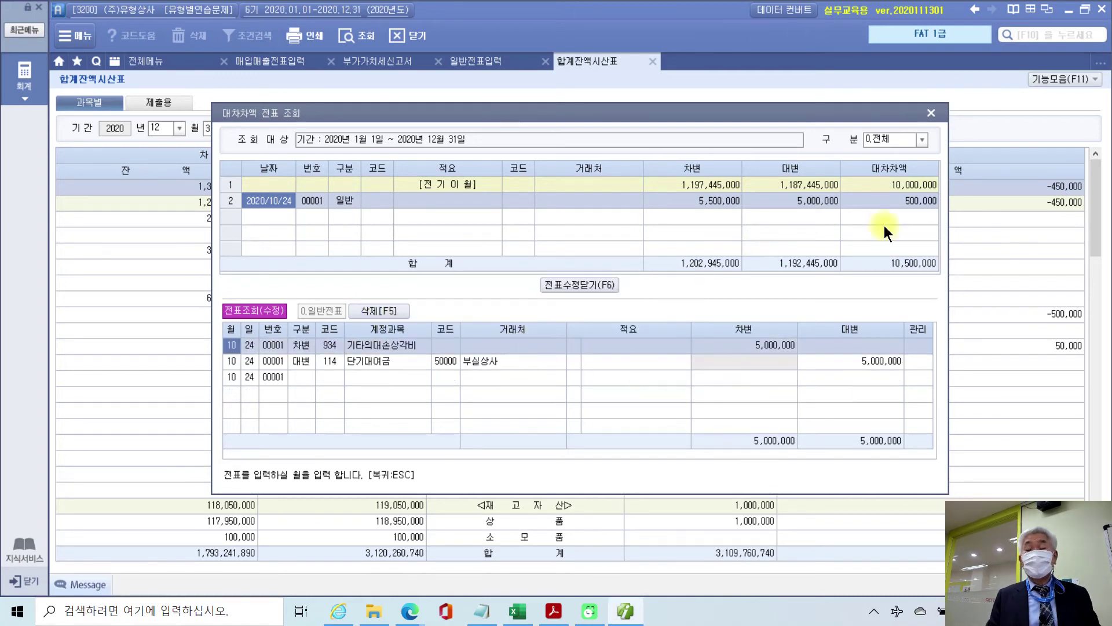
{"action": "left_click", "coordinate": [930, 112]}
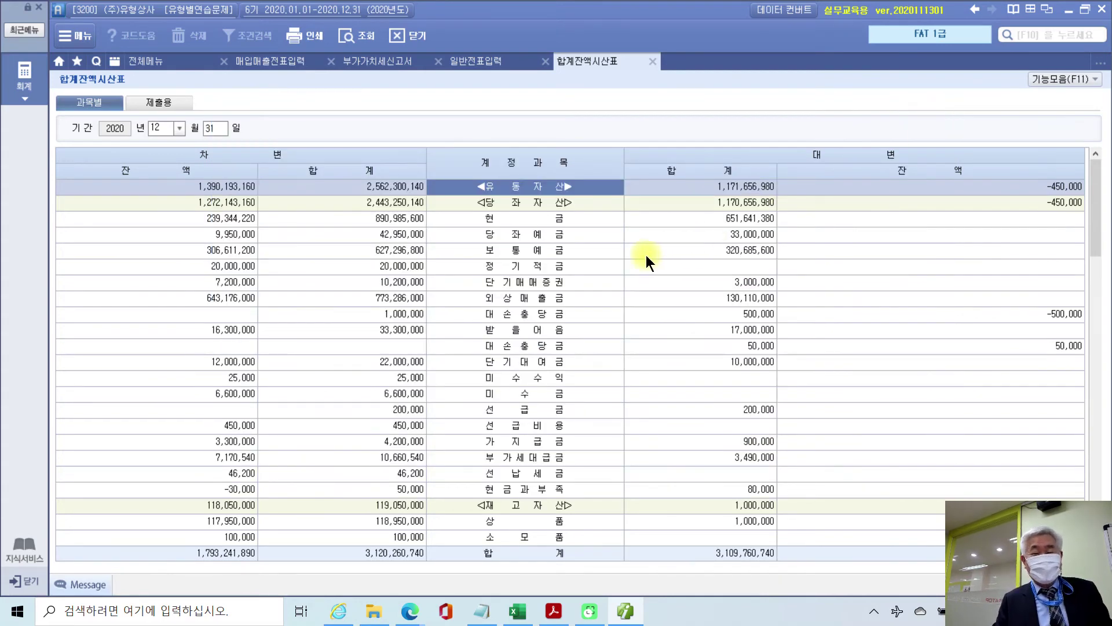
Step: Refresh the 합계잔액시산표 and examine the 전기이월 difference between 차변 and 대변 in the 대차차액 전표 조회 window
{"action": "left_click", "coordinate": [352, 37]}
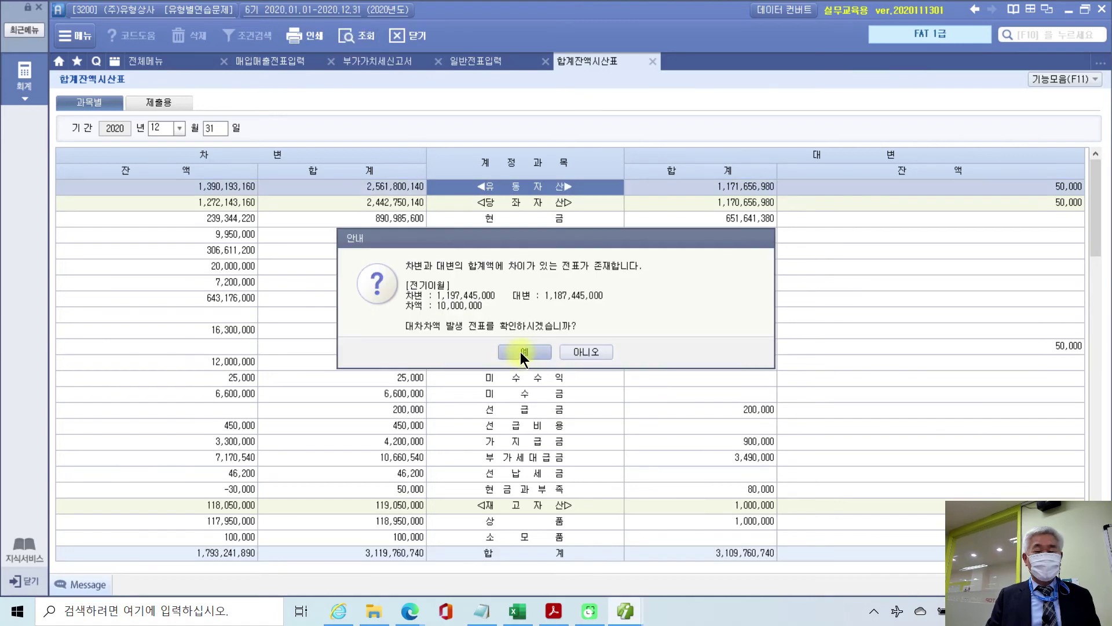
{"action": "left_click", "coordinate": [520, 352]}
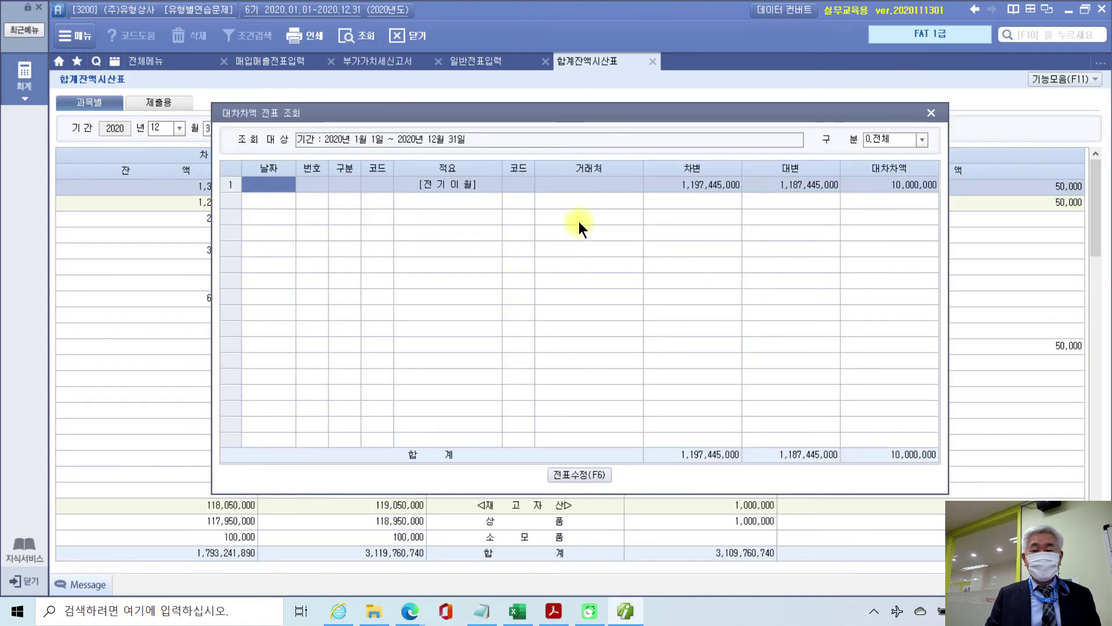
{"action": "left_click", "coordinate": [402, 184]}
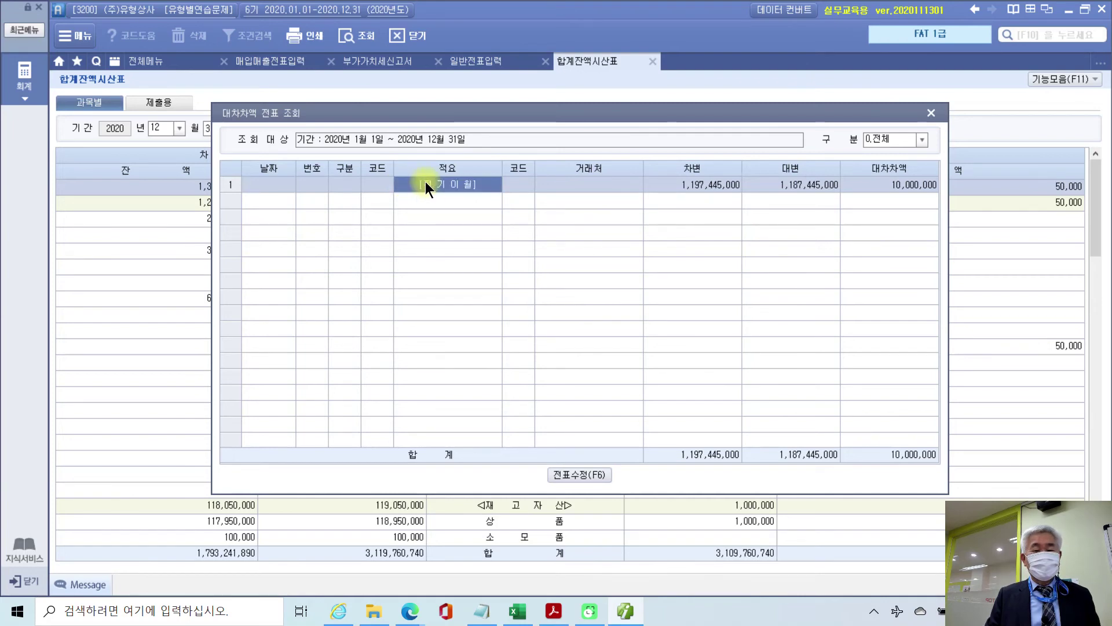
{"action": "left_click", "coordinate": [586, 470]}
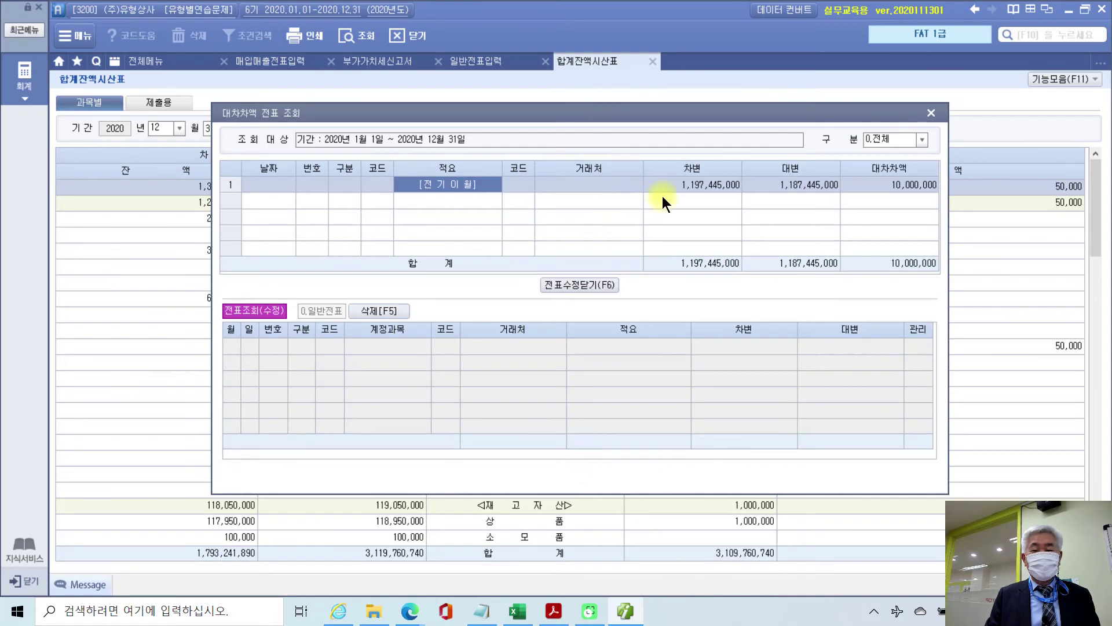
{"action": "left_click", "coordinate": [673, 186]}
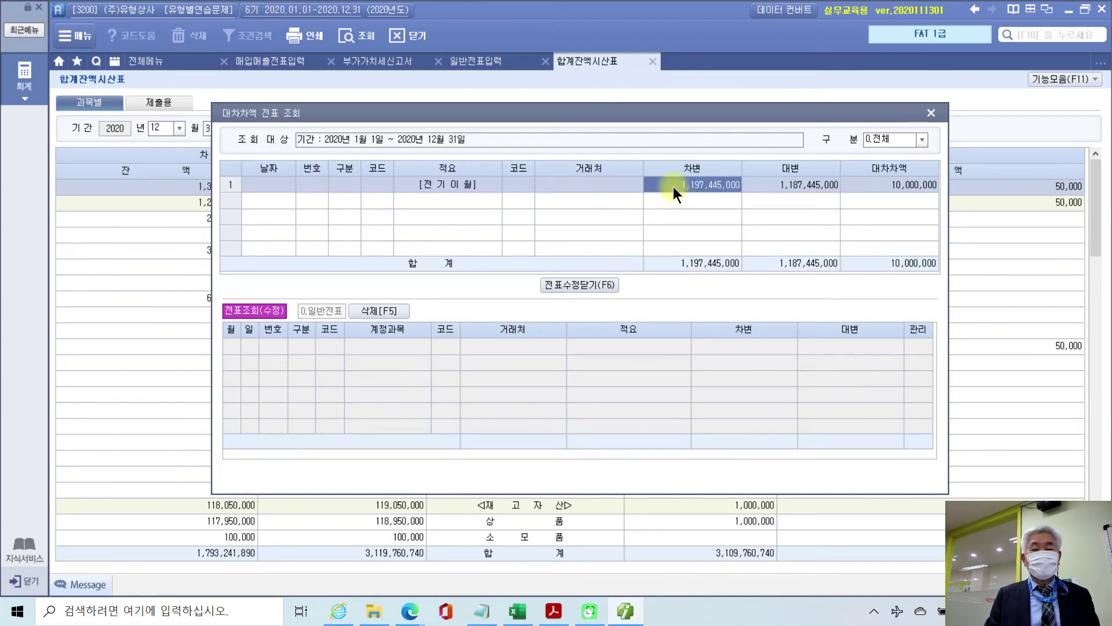
{"action": "left_click", "coordinate": [774, 190]}
{"action": "left_click", "coordinate": [725, 192]}
{"action": "left_click", "coordinate": [607, 286]}
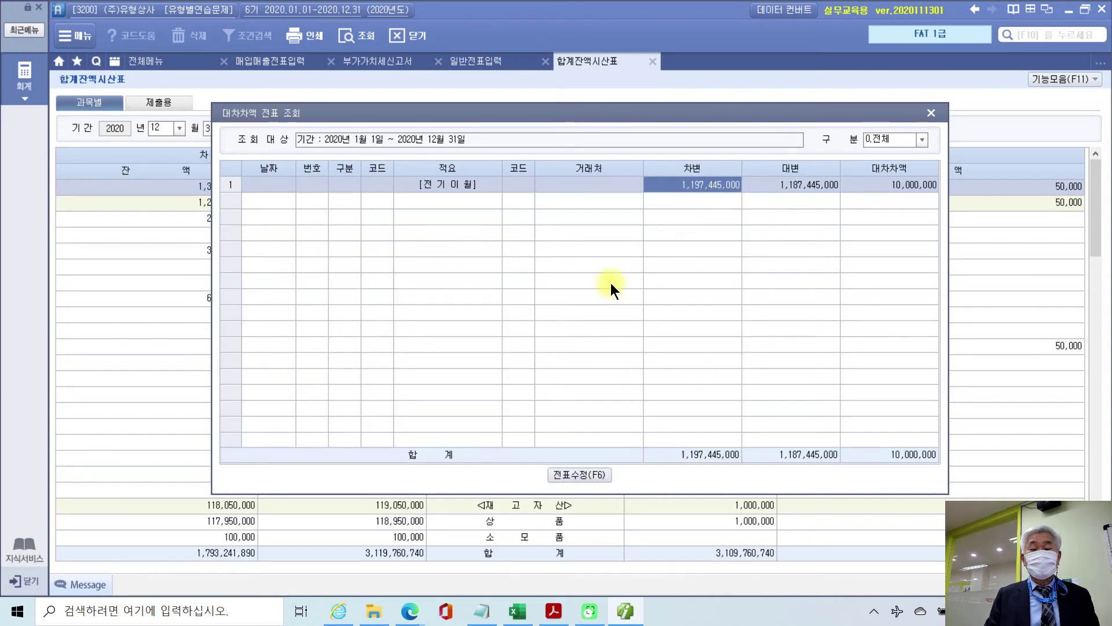
{"action": "left_click", "coordinate": [929, 113]}
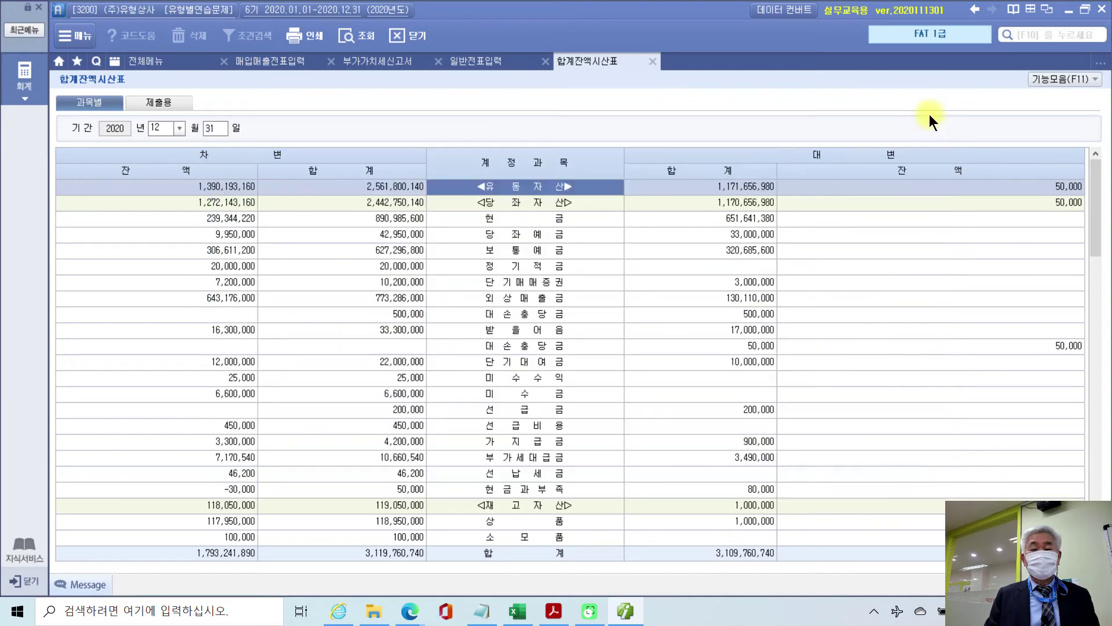
Step: Find the 현금과부족 account in the 합계잔액시산표 and examine its debit and credit figures
{"action": "scroll", "coordinate": [607, 343], "scroll_direction": "down", "scroll_amount": 6}
{"action": "scroll", "coordinate": [603, 342], "scroll_direction": "up", "scroll_amount": 3}
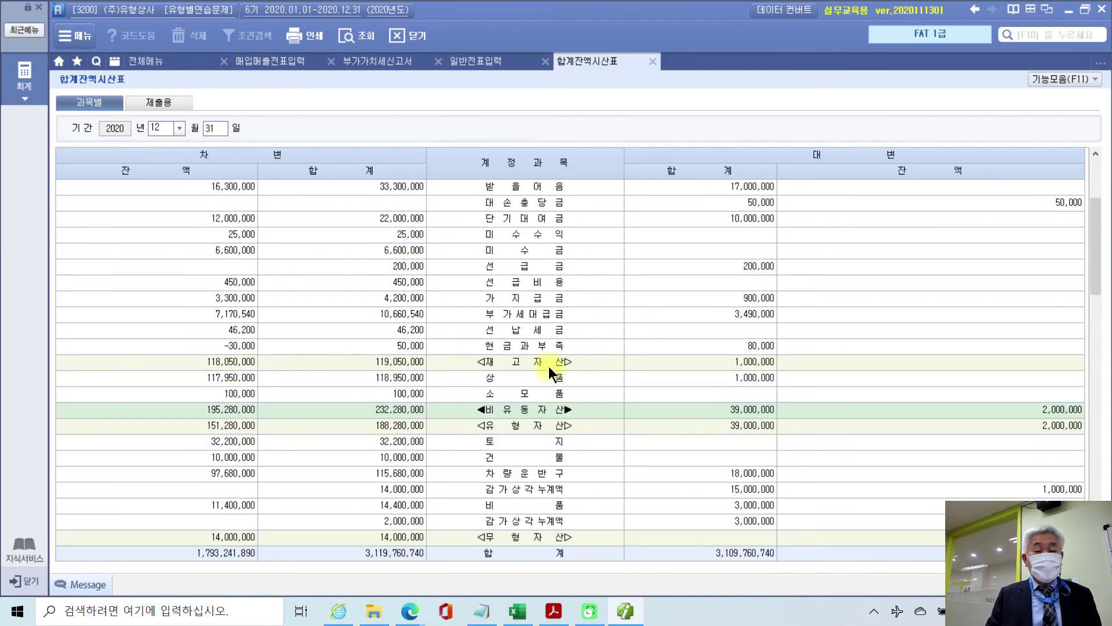
{"action": "left_click", "coordinate": [547, 344]}
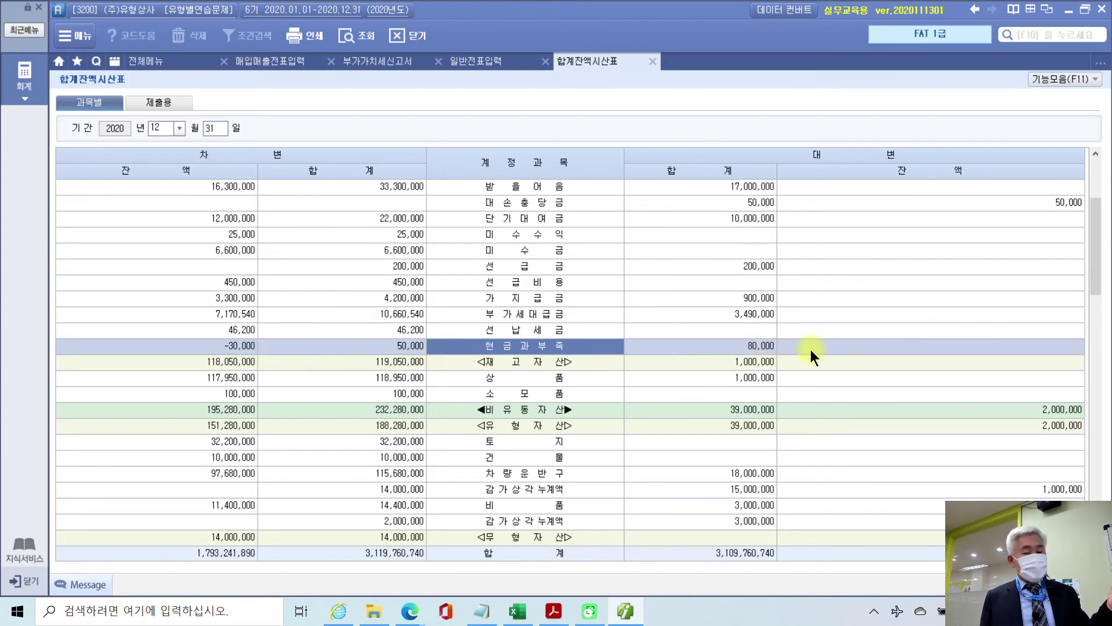
Step: Switch to the PDF textbook and reread the highlighted 현금과다액 wording in exercise 6
{"action": "mouse_move", "coordinate": [625, 616]}
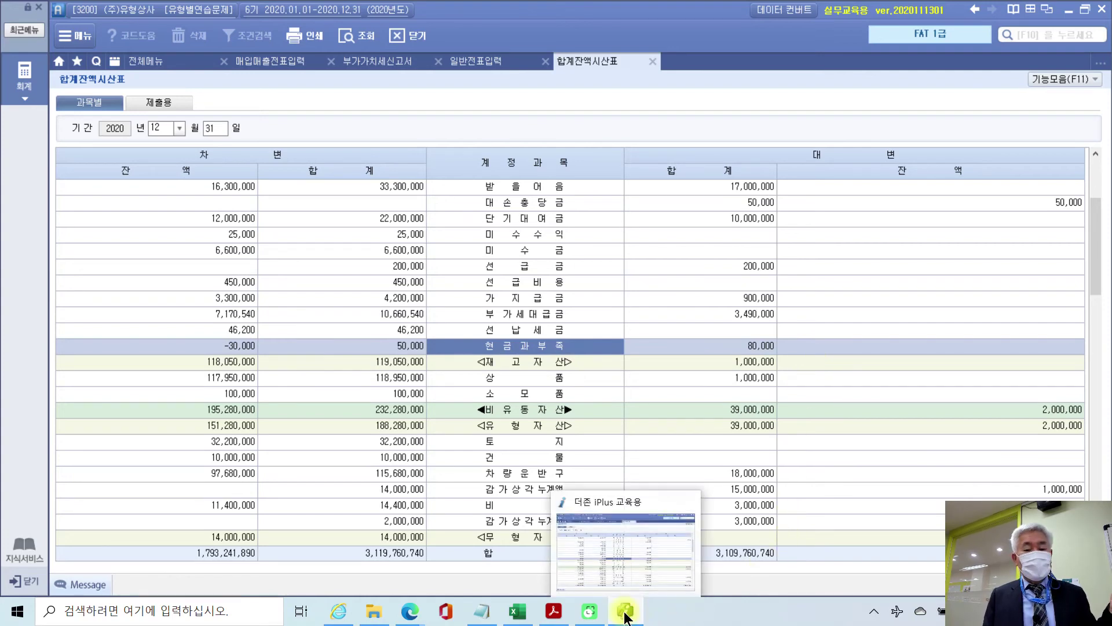
{"action": "left_click", "coordinate": [553, 611]}
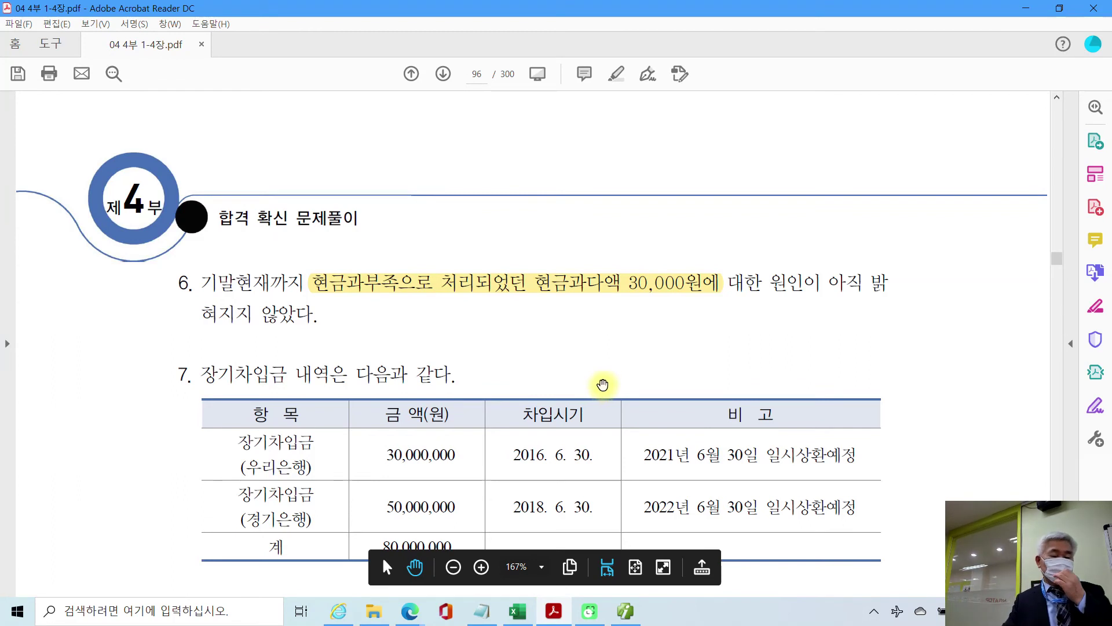
{"action": "left_click", "coordinate": [482, 282]}
{"action": "left_click", "coordinate": [548, 286]}
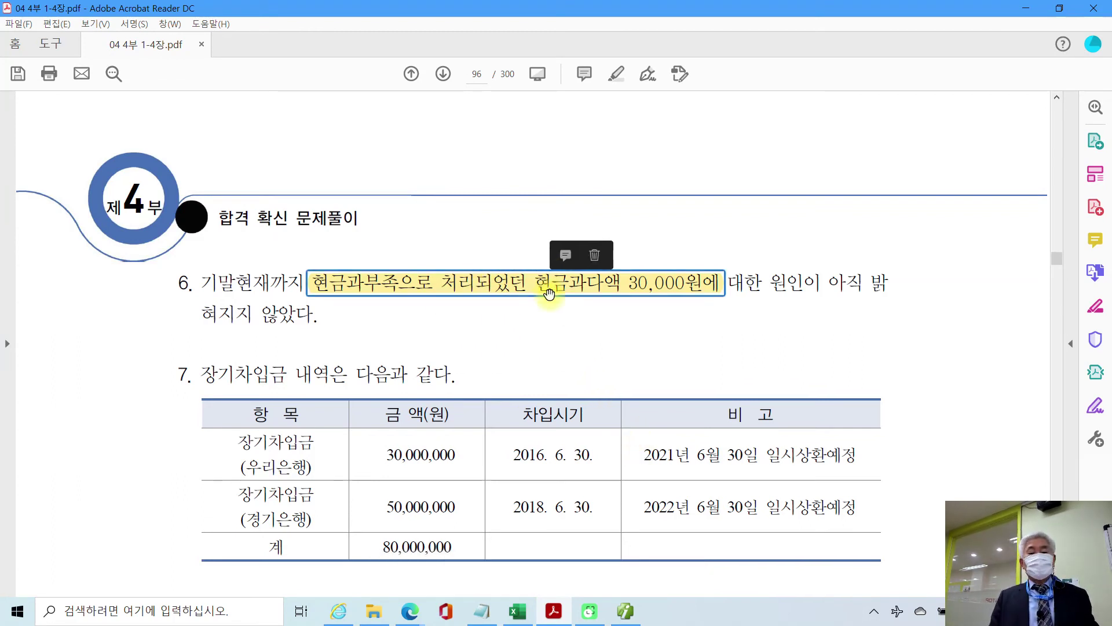
{"action": "mouse_move", "coordinate": [549, 300]}
{"action": "left_mouse_down"}
{"action": "mouse_move", "coordinate": [588, 317]}
{"action": "mouse_move", "coordinate": [625, 264]}
{"action": "mouse_move", "coordinate": [616, 335]}
{"action": "left_mouse_up"}
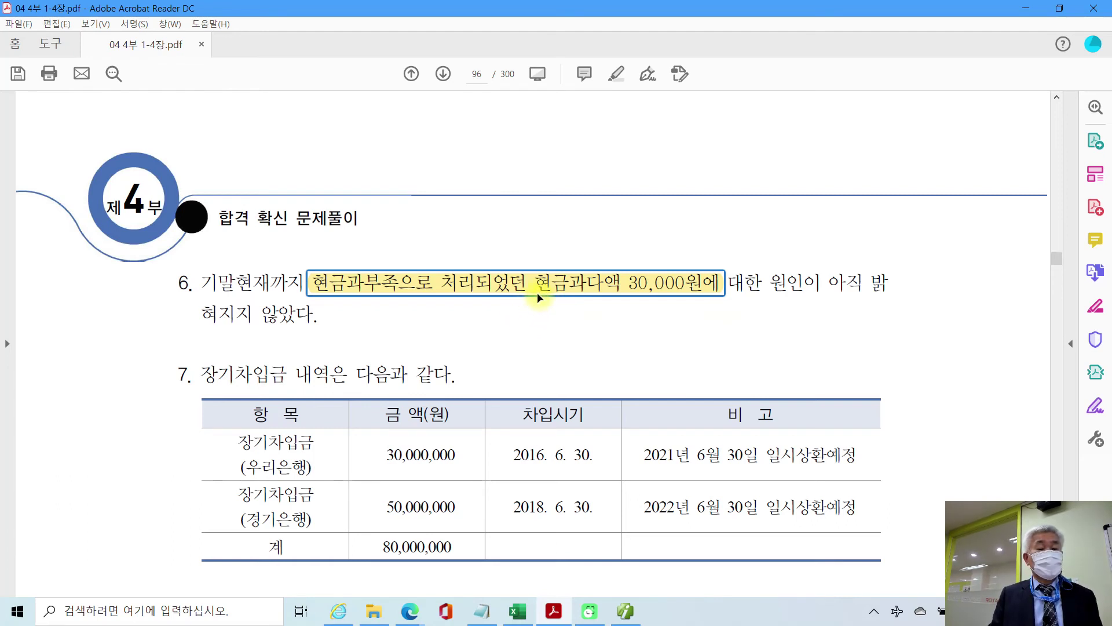
Step: Switch to Smart A's 일반전표입력 and enter a December 31 대변 line for account 930 잡이익 with 30,000
{"action": "left_click", "coordinate": [626, 611]}
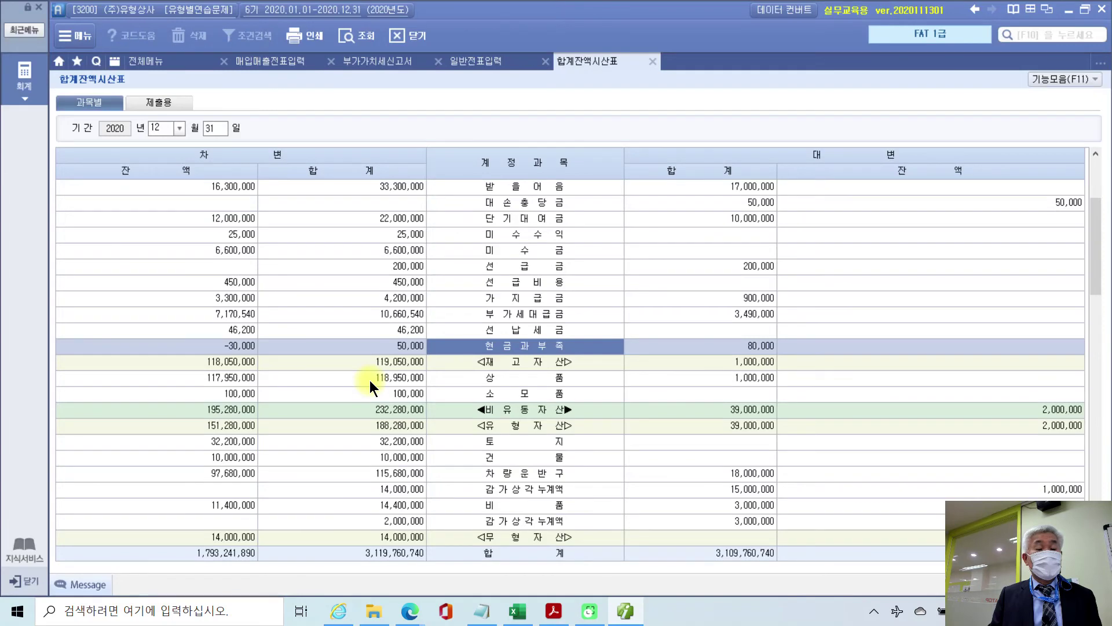
{"action": "left_click", "coordinate": [492, 61]}
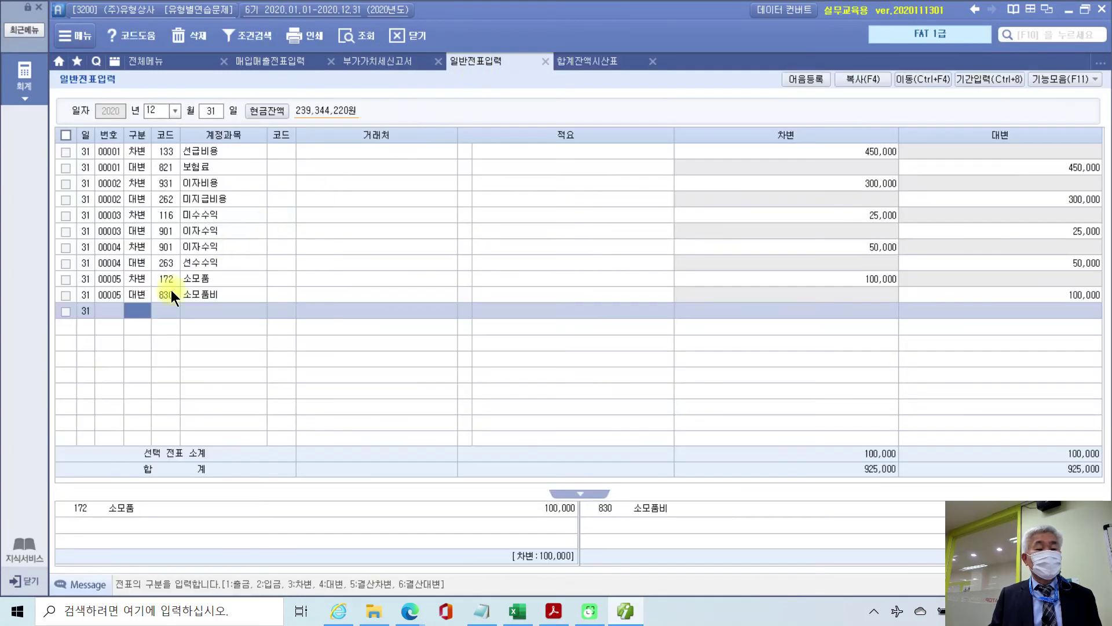
{"action": "type", "text": "4"}
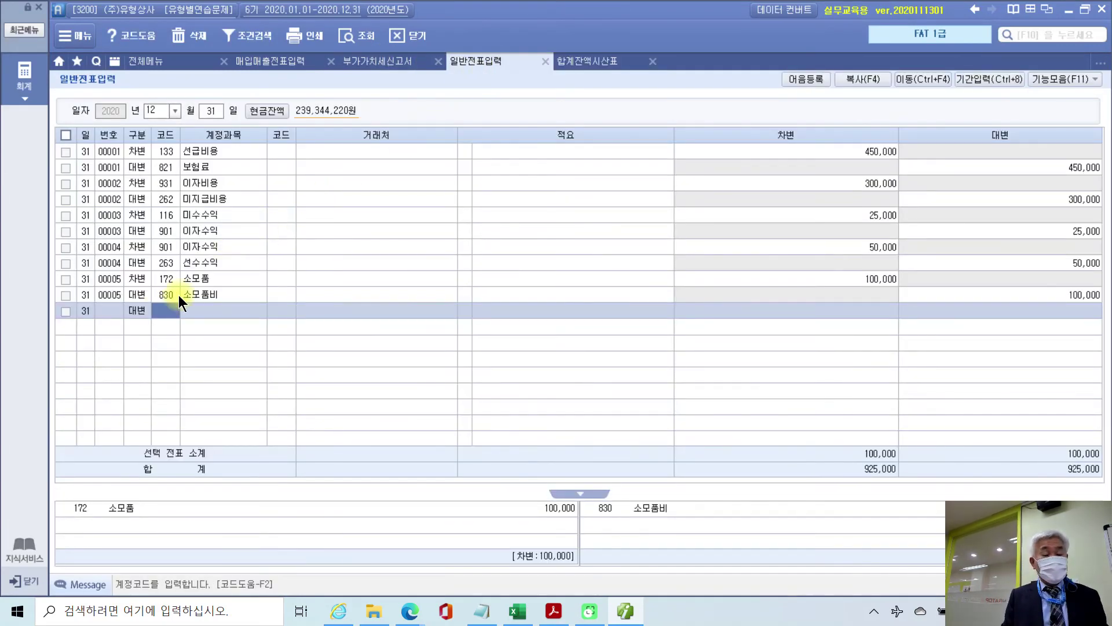
{"action": "type", "text": "930"}
{"action": "key", "text": "Return"}
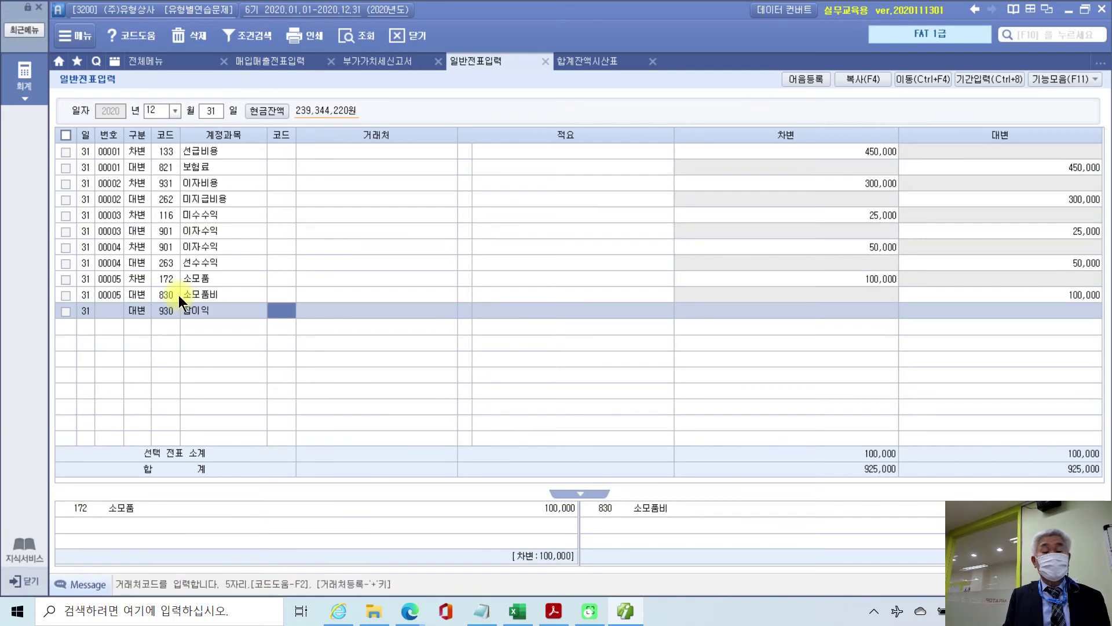
{"action": "key", "text": "Return"}
{"action": "key", "text": "Return"}
{"action": "key", "text": "Return"}
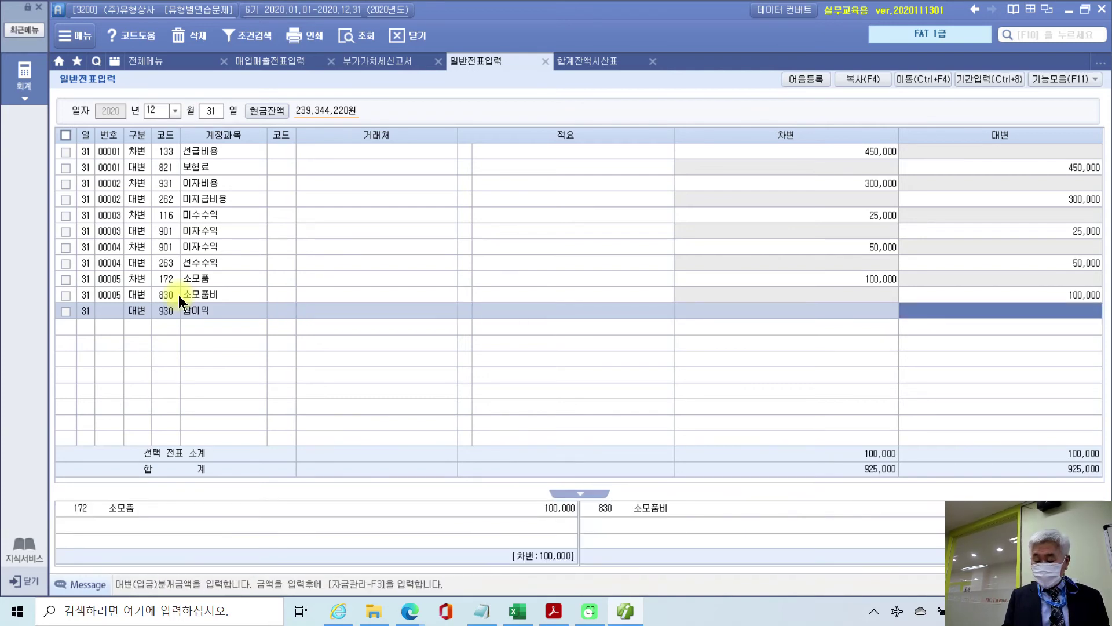
{"action": "type", "text": "300000"}
{"action": "key", "text": "Return"}
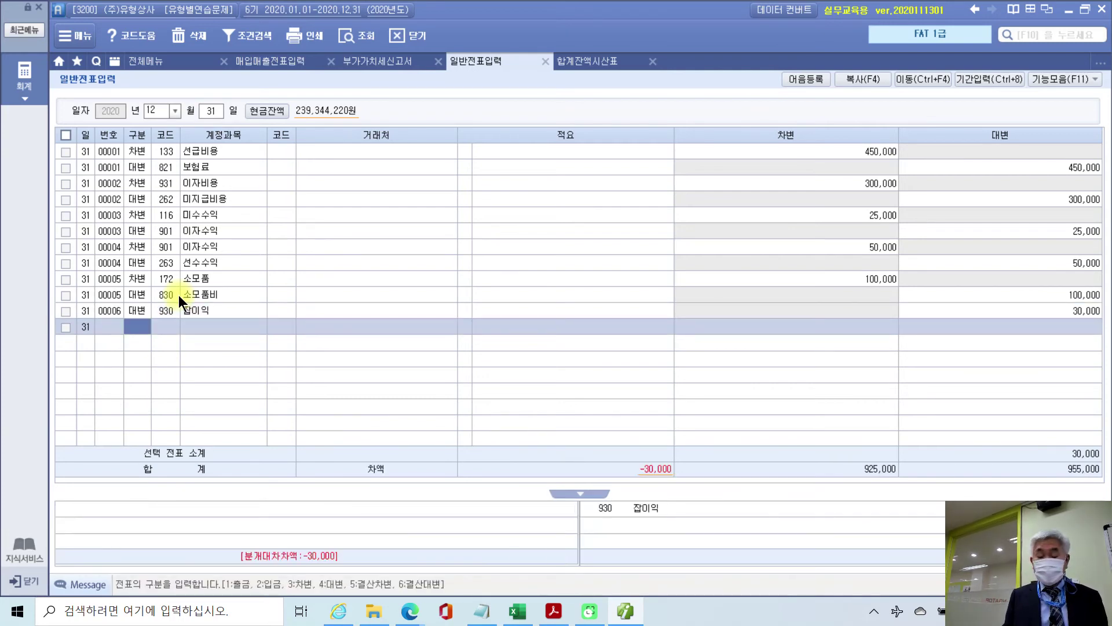
Step: Add the matching 차변 line for account 141 현금과부족 with 30,000
{"action": "type", "text": "3현금"}
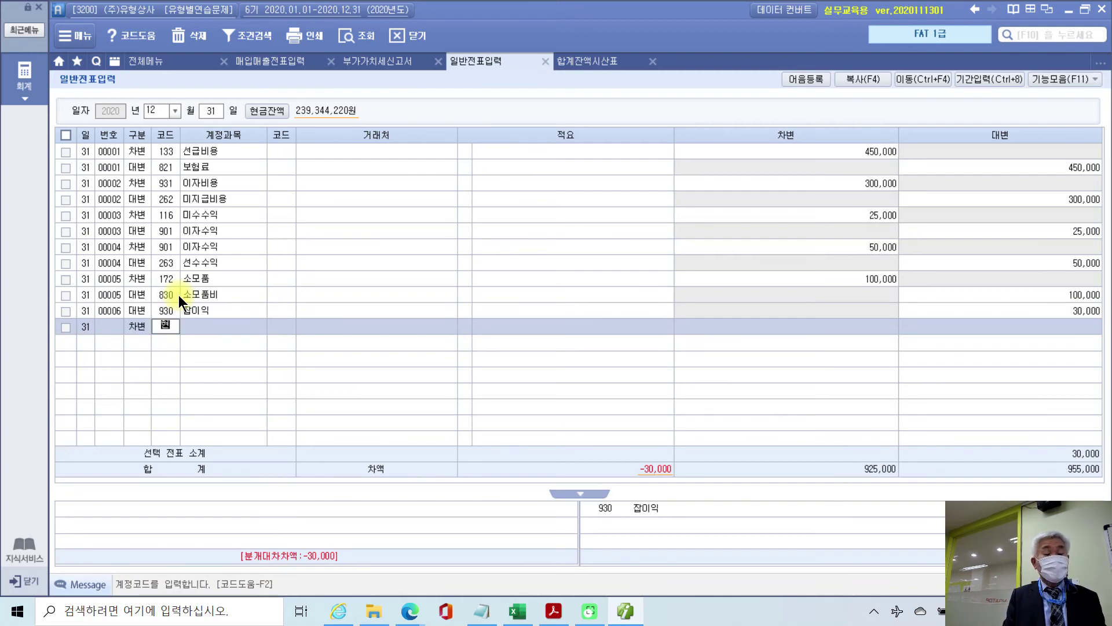
{"action": "key", "text": "Return"}
{"action": "key", "text": "Down"}
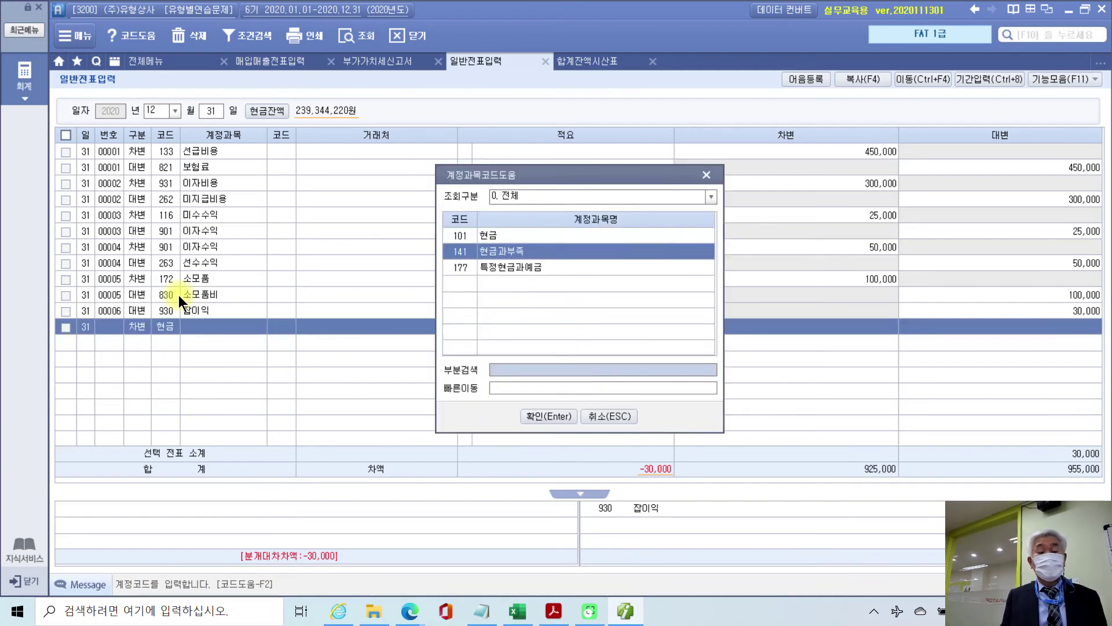
{"action": "key", "text": "Return"}
{"action": "key", "text": "Return"}
{"action": "key", "text": "Return"}
{"action": "key", "text": "Return"}
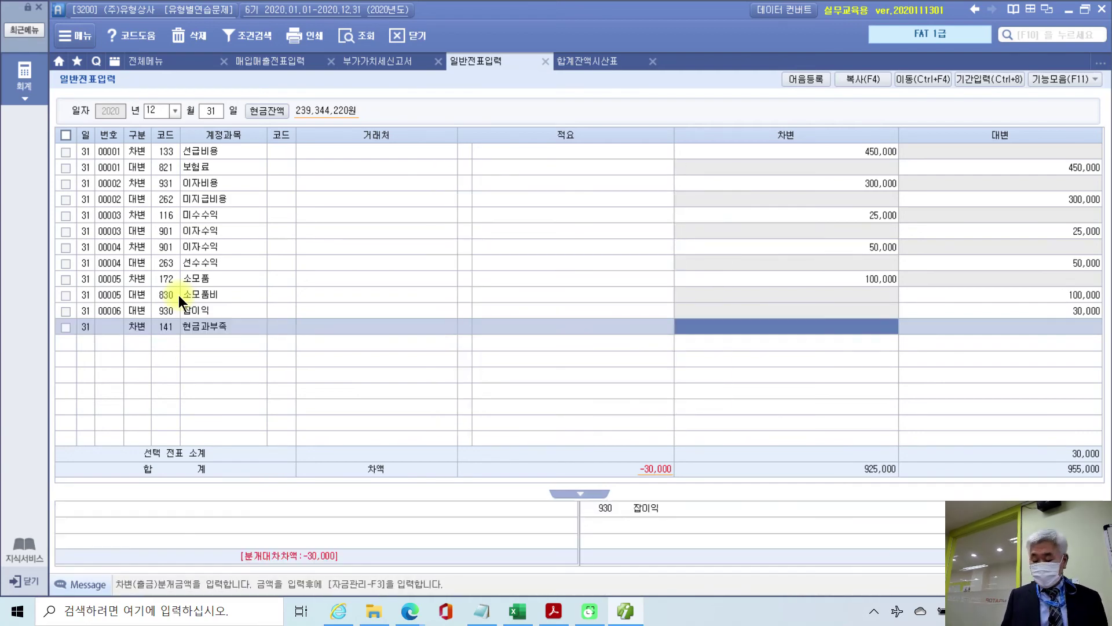
{"action": "type", "text": "300000"}
{"action": "key", "text": "Return"}
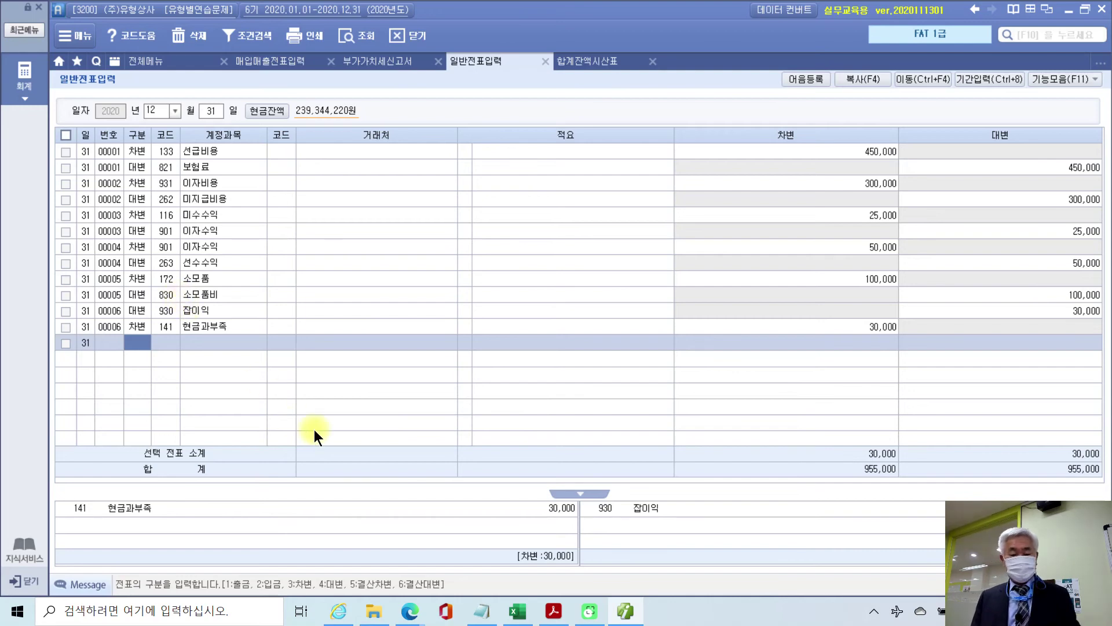
Step: Switch to the PDF textbook and read the 장기차입금 table in exercise 7
{"action": "left_click", "coordinate": [628, 611]}
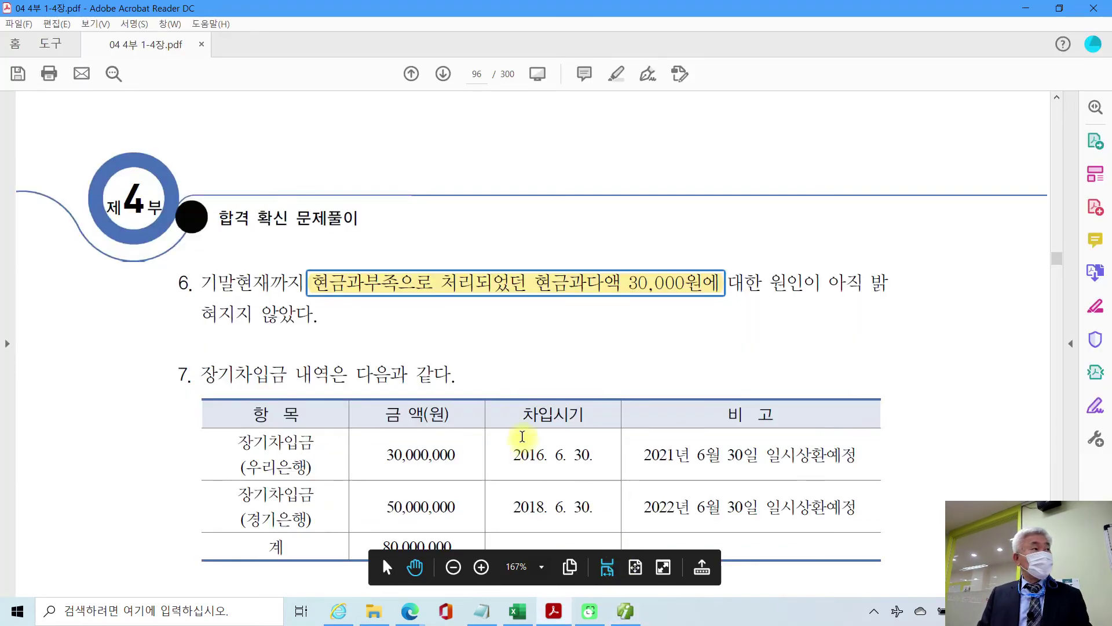
{"action": "scroll", "coordinate": [522, 436], "scroll_direction": "down", "scroll_amount": 9}
{"action": "scroll", "coordinate": [521, 436], "scroll_direction": "down", "scroll_amount": 1}
{"action": "scroll", "coordinate": [522, 436], "scroll_direction": "up", "scroll_amount": 5}
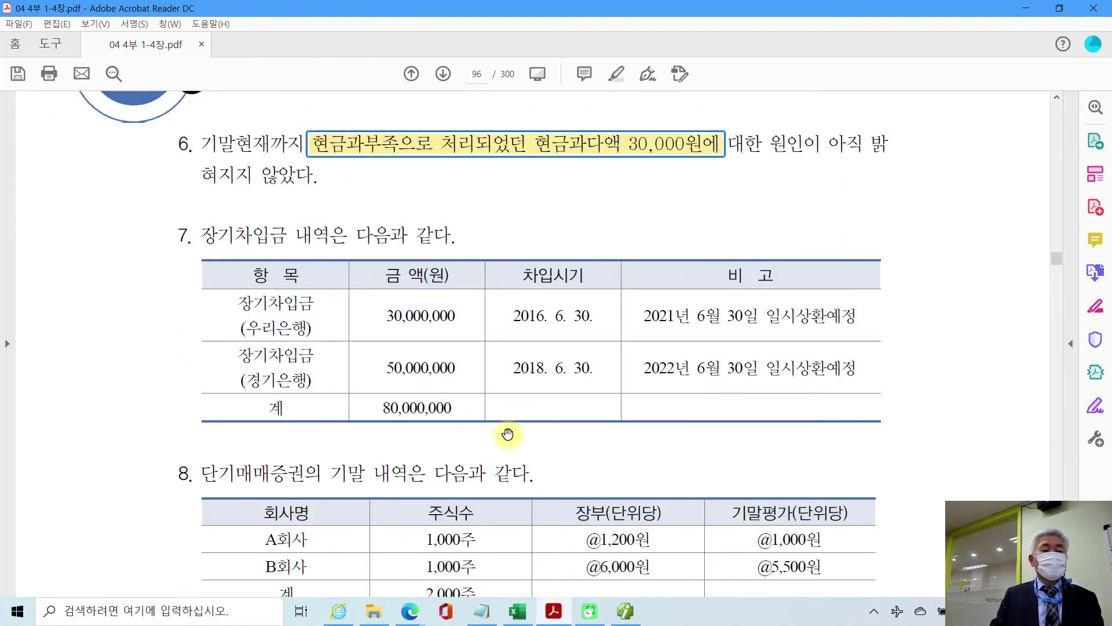
{"action": "scroll", "coordinate": [508, 435], "scroll_direction": "down", "scroll_amount": 1}
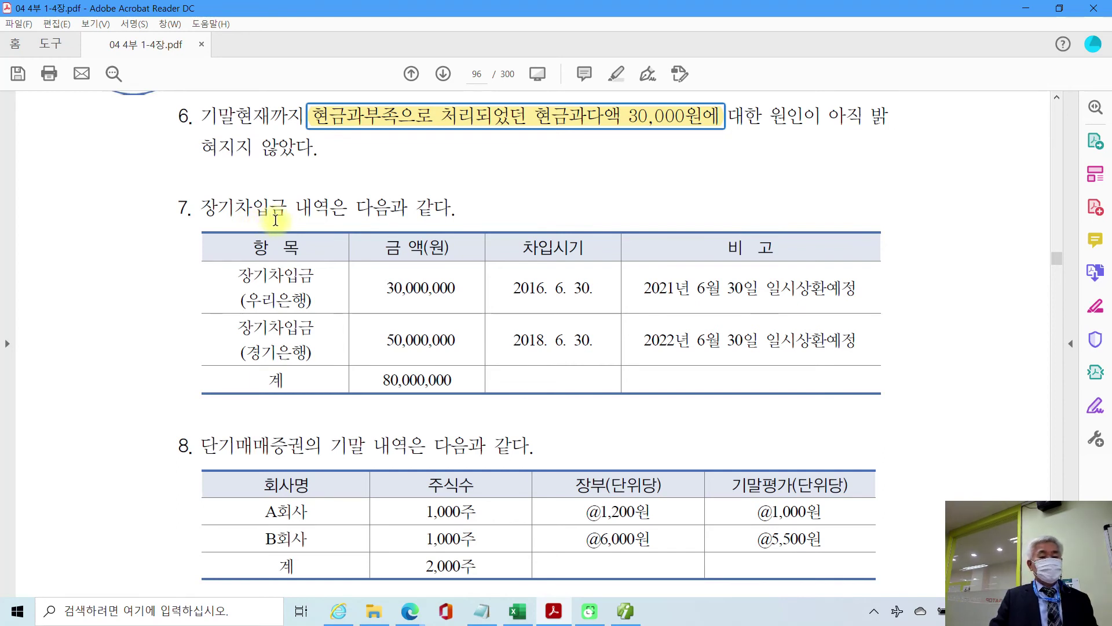
{"action": "scroll", "coordinate": [275, 219], "scroll_direction": "down", "scroll_amount": 1}
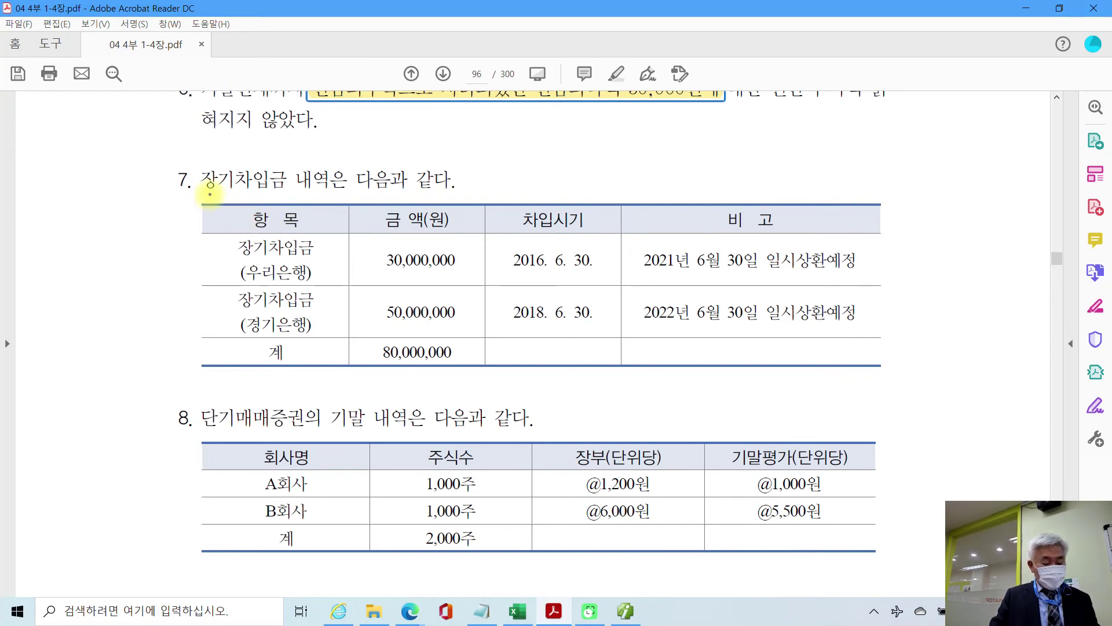
Step: Underline exercise 7's heading and the 2021년 6월 30일 일시상환예정 note, put an X beside the 우리은행 loan and circle its 30,000,000
{"action": "left_click_drag", "start_coordinate": [206, 194], "coordinate": [463, 198]}
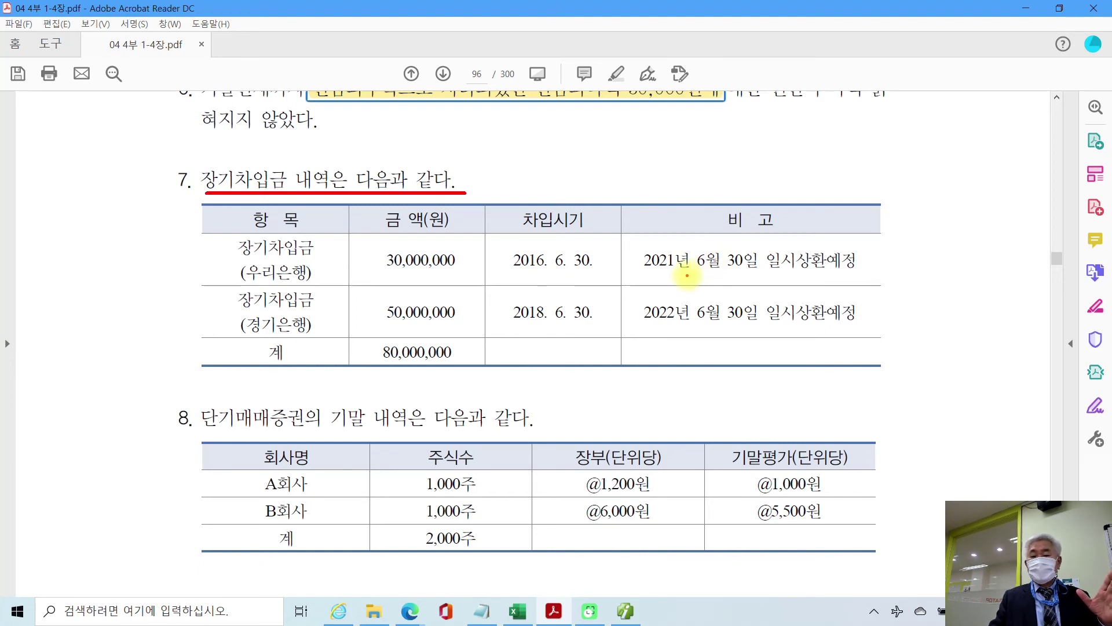
{"action": "left_click_drag", "start_coordinate": [652, 271], "coordinate": [857, 270]}
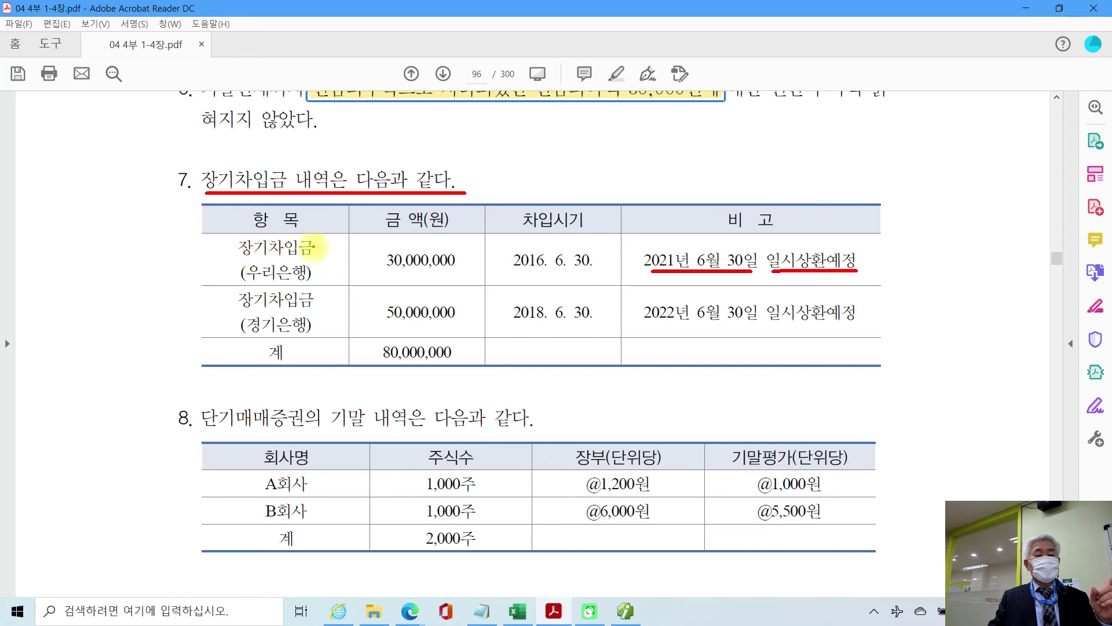
{"action": "mouse_move", "coordinate": [333, 237]}
{"action": "left_mouse_down"}
{"action": "mouse_move", "coordinate": [319, 253]}
{"action": "mouse_move", "coordinate": [333, 253]}
{"action": "left_mouse_up"}
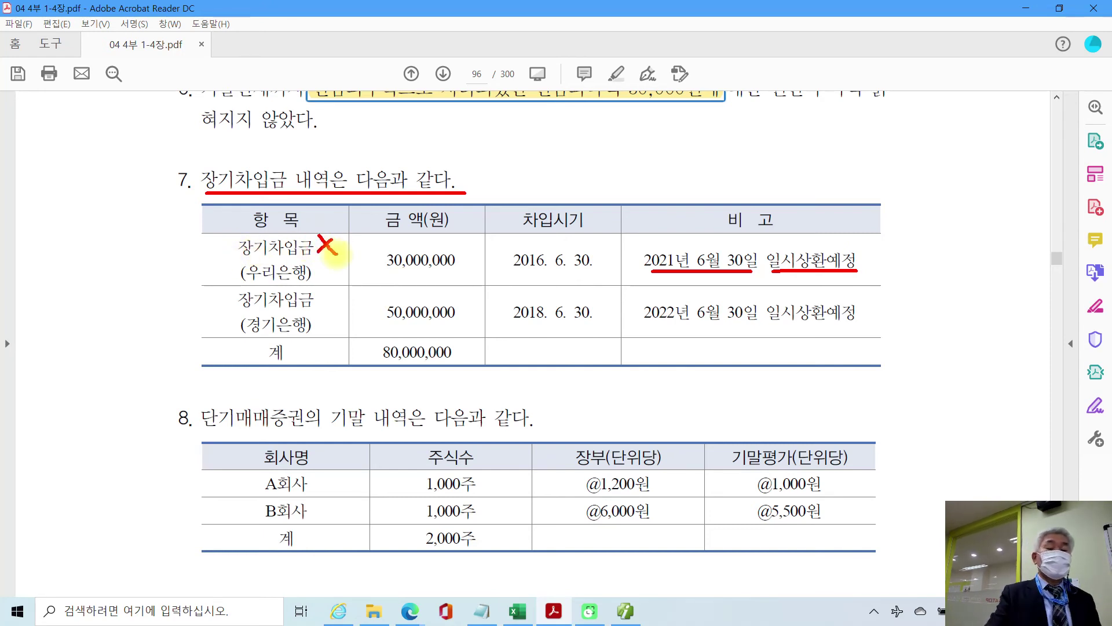
{"action": "left_click_drag", "start_coordinate": [341, 246], "coordinate": [340, 248]}
{"action": "left_click_drag", "start_coordinate": [385, 274], "coordinate": [452, 286]}
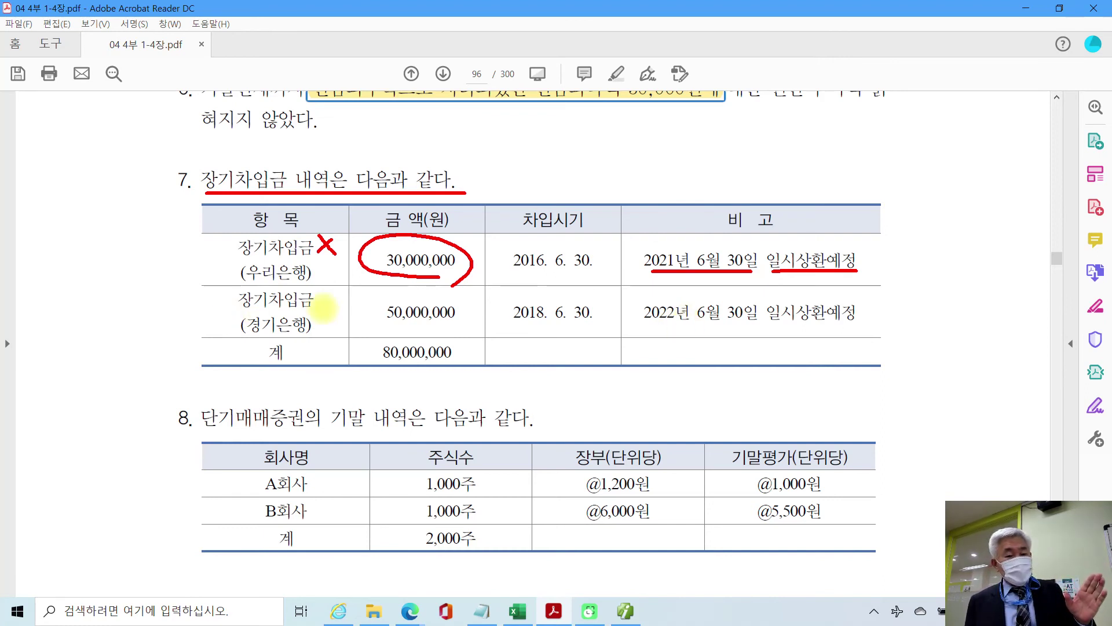
Step: Mark the 경기은행 loan with an O, cross out its 50,000,000, and clear all pen marks from the page
{"action": "left_click_drag", "start_coordinate": [327, 297], "coordinate": [319, 300]}
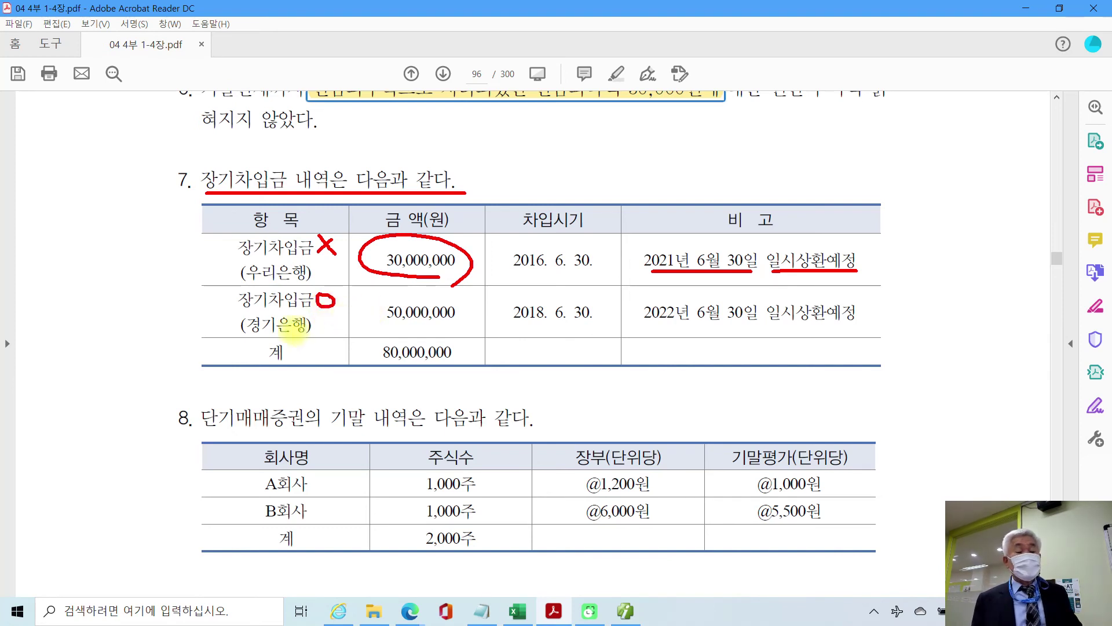
{"action": "mouse_move", "coordinate": [419, 296]}
{"action": "left_mouse_down"}
{"action": "mouse_move", "coordinate": [382, 319]}
{"action": "mouse_move", "coordinate": [402, 311]}
{"action": "mouse_move", "coordinate": [416, 323]}
{"action": "left_mouse_up"}
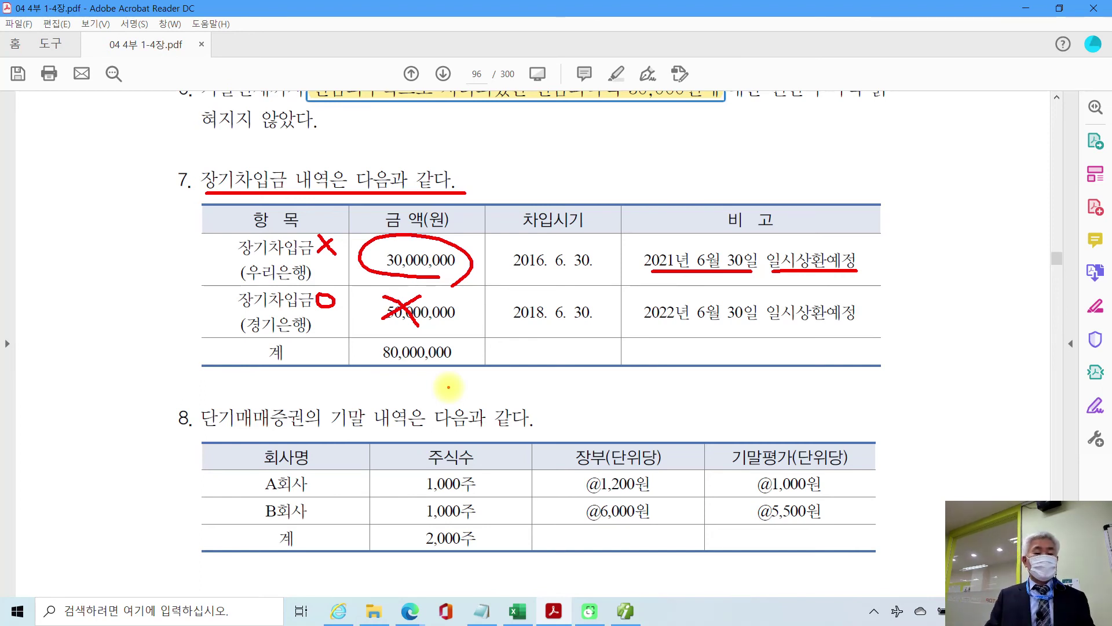
{"action": "key", "text": "Escape"}
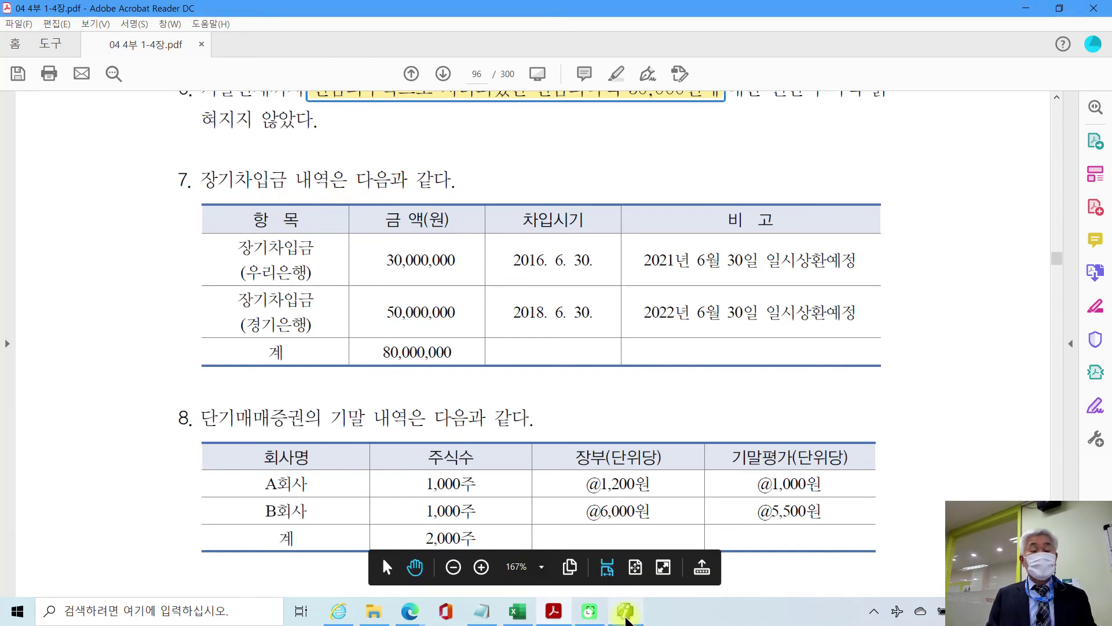
Step: Switch to Smart A and start a new December 31 차변 line with account 293 장기차입금
{"action": "left_click", "coordinate": [625, 611]}
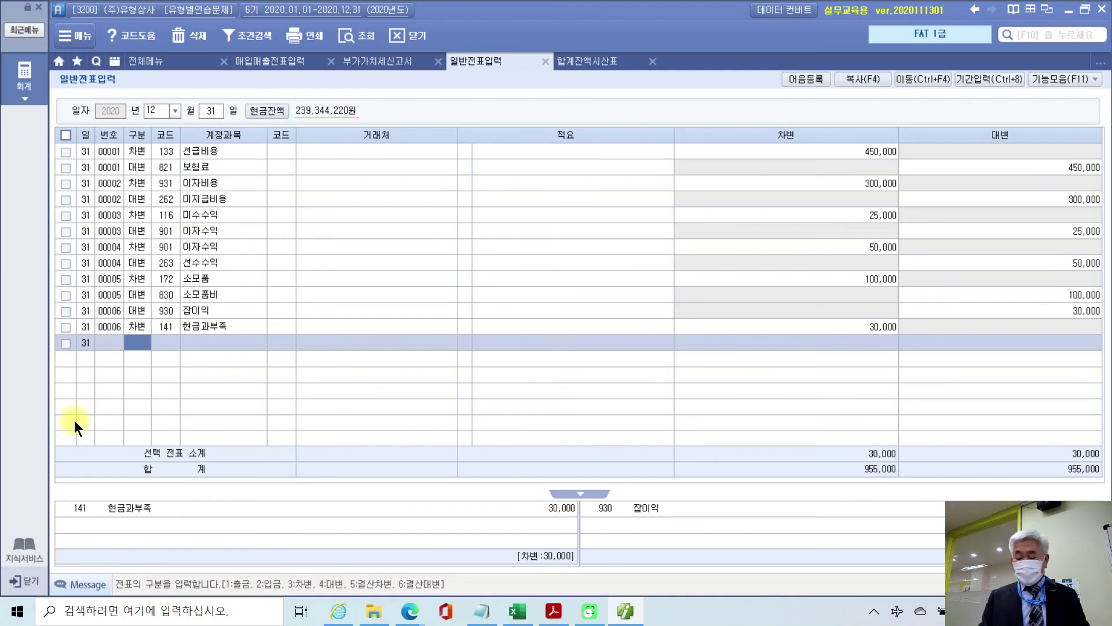
{"action": "type", "text": "3장기"}
{"action": "key", "text": "Return"}
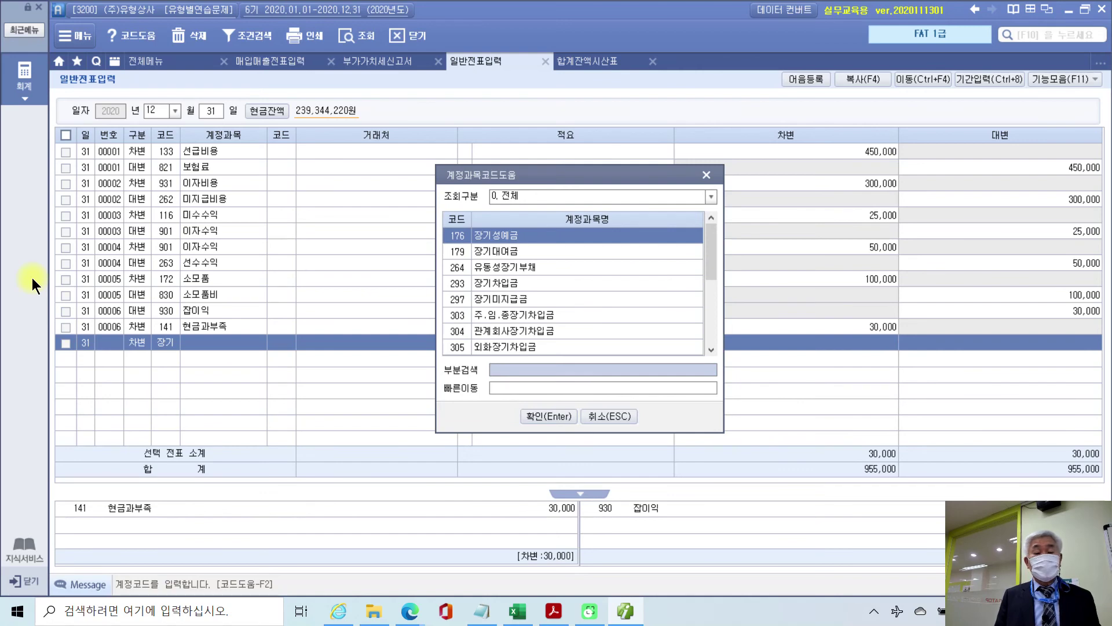
{"action": "key", "text": "Down"}
{"action": "key", "text": "Down"}
{"action": "key", "text": "Down"}
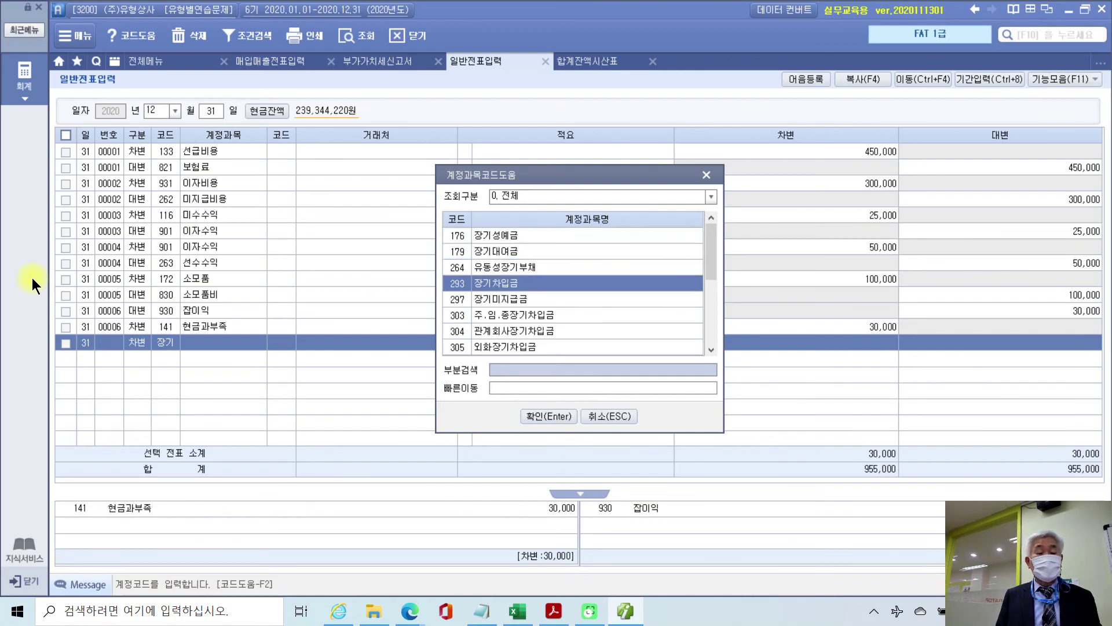
{"action": "key", "text": "Return"}
Step: Set the 거래처 of the 장기차입금 line to 98400 우리은행 and leave the 적요 blank
{"action": "type", "text": "우리"}
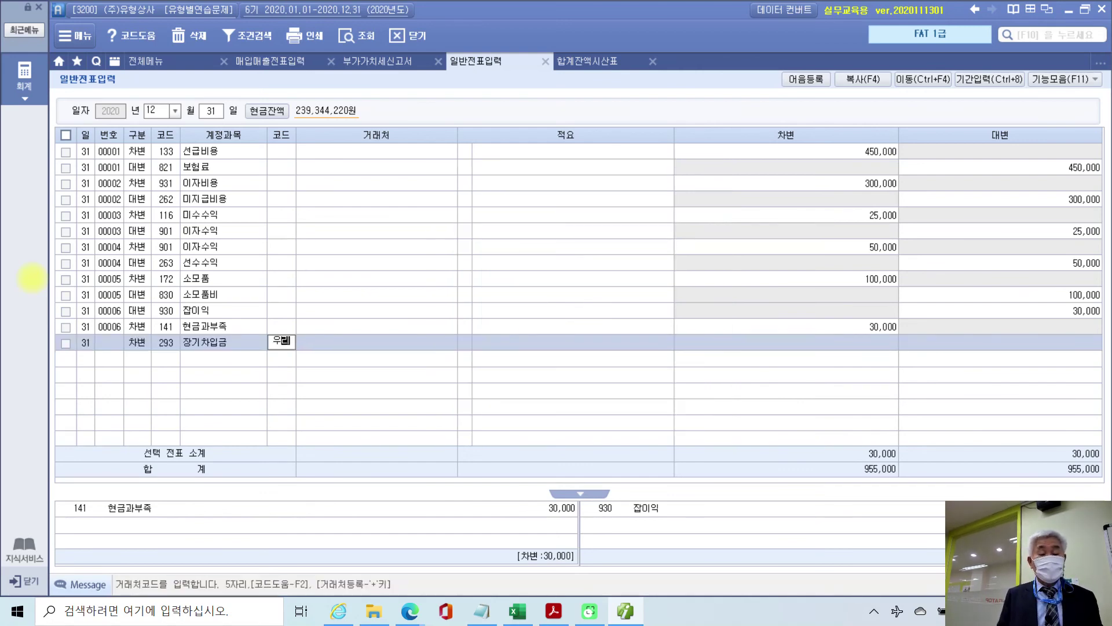
{"action": "key", "text": "Return"}
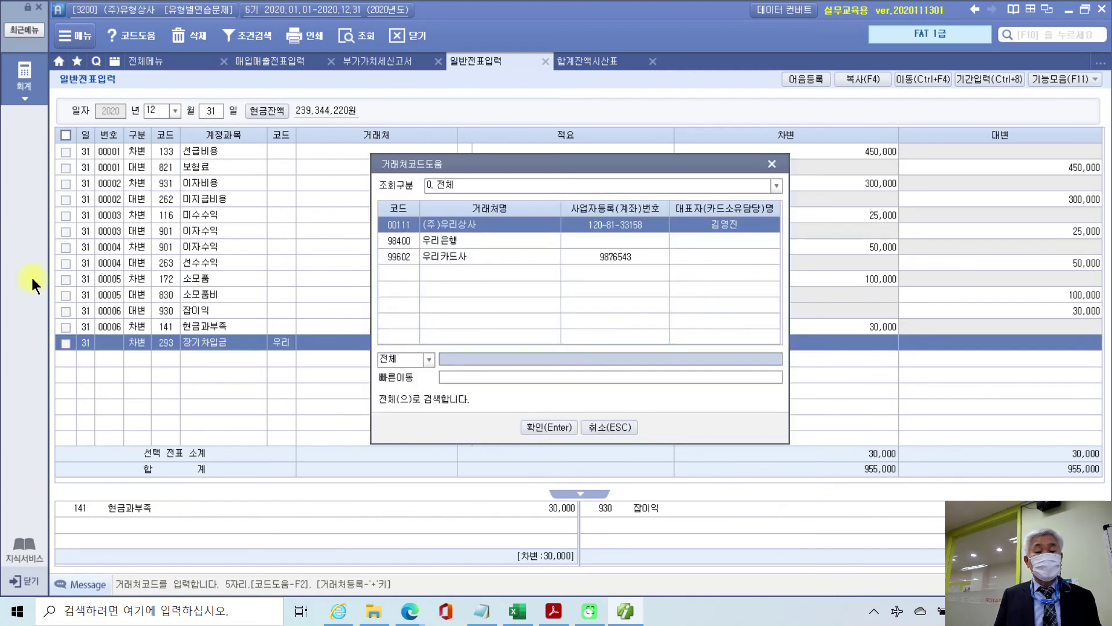
{"action": "key", "text": "Down"}
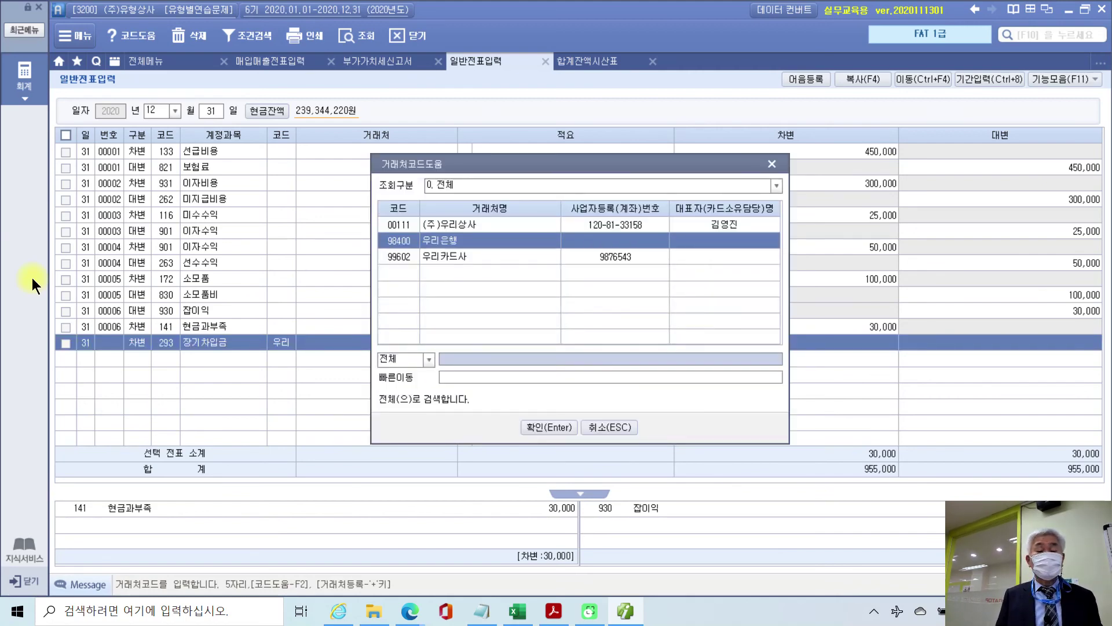
{"action": "key", "text": "Return"}
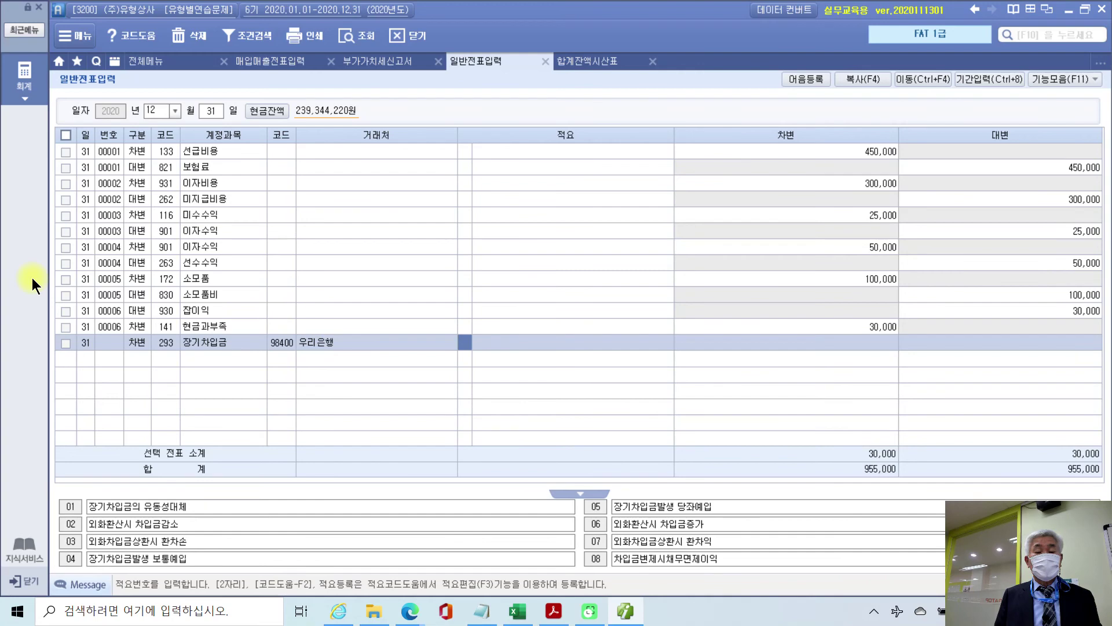
{"action": "key", "text": "Return"}
{"action": "key", "text": "Return"}
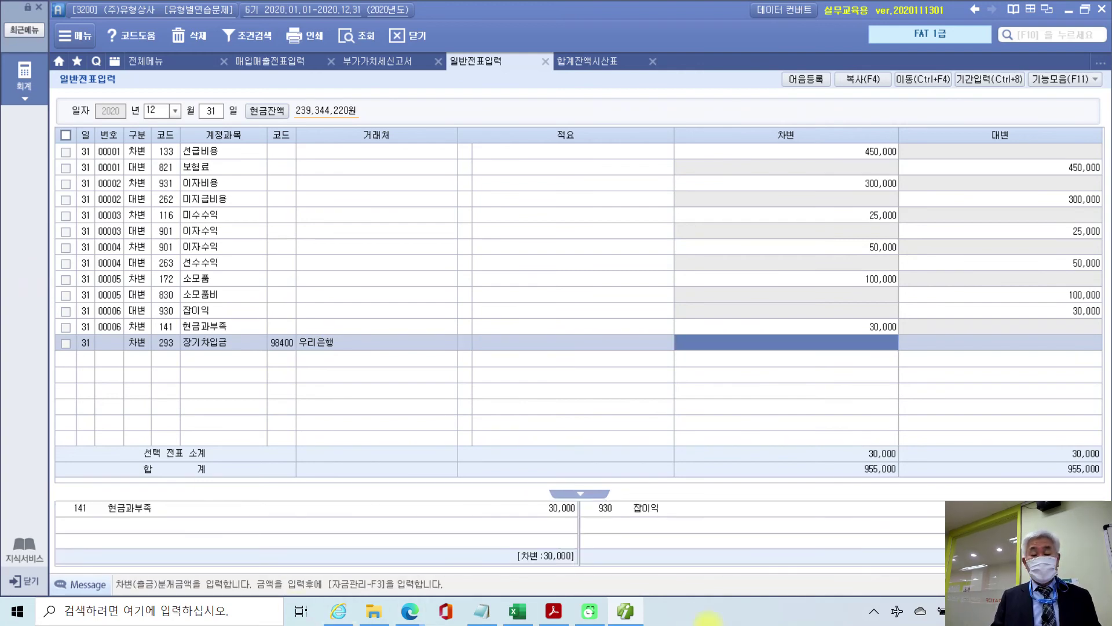
Step: Check the loan amount in exercise 7 of the PDF and enter 30,000,000 as the 장기차입금 line's 차변 amount
{"action": "left_click", "coordinate": [556, 613]}
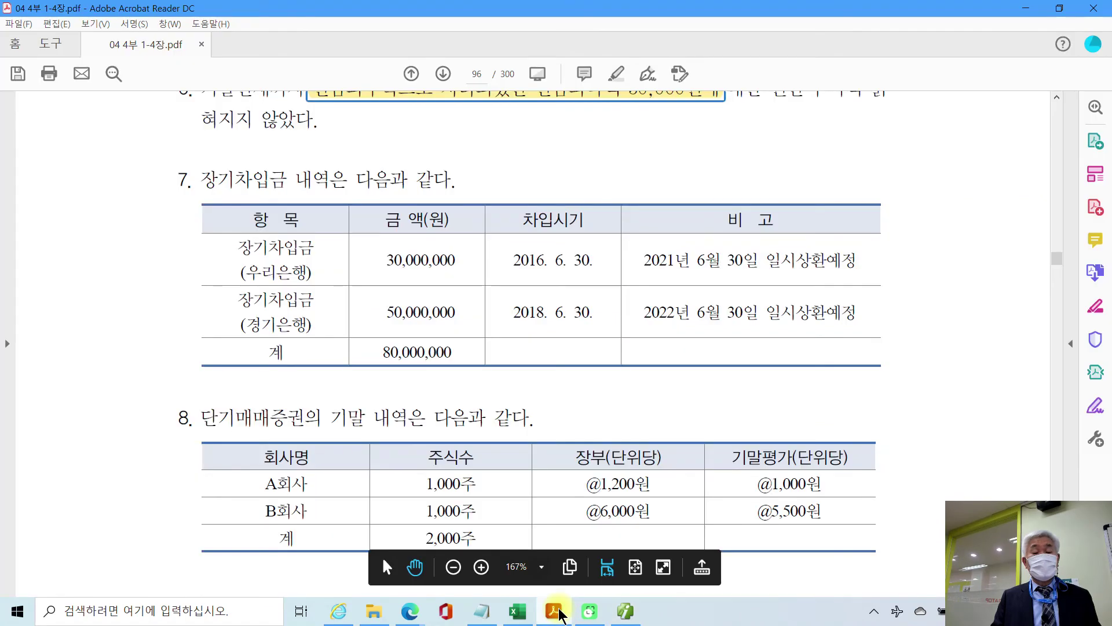
{"action": "left_click", "coordinate": [556, 612]}
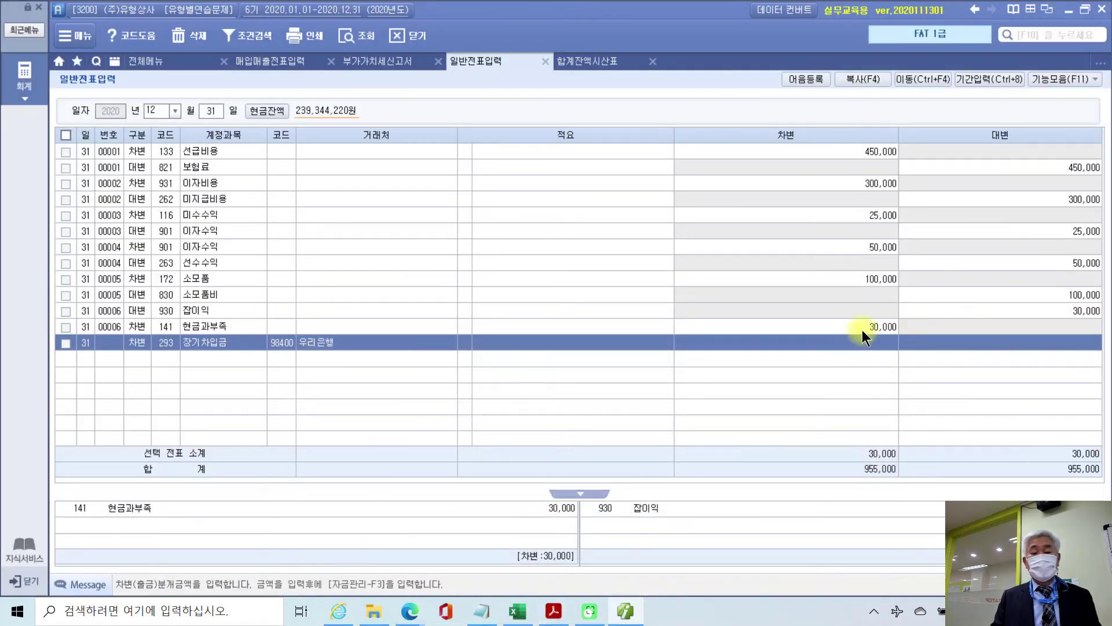
{"action": "left_click", "coordinate": [861, 330]}
{"action": "left_click", "coordinate": [860, 344]}
{"action": "type", "text": "30++"}
{"action": "key", "text": "Return"}
Step: Add a 대변 line for account 264 유동성장기부채 with 거래처 98400 우리은행, a blank 적요 and the amount 30,000,000
{"action": "type", "text": "4"}
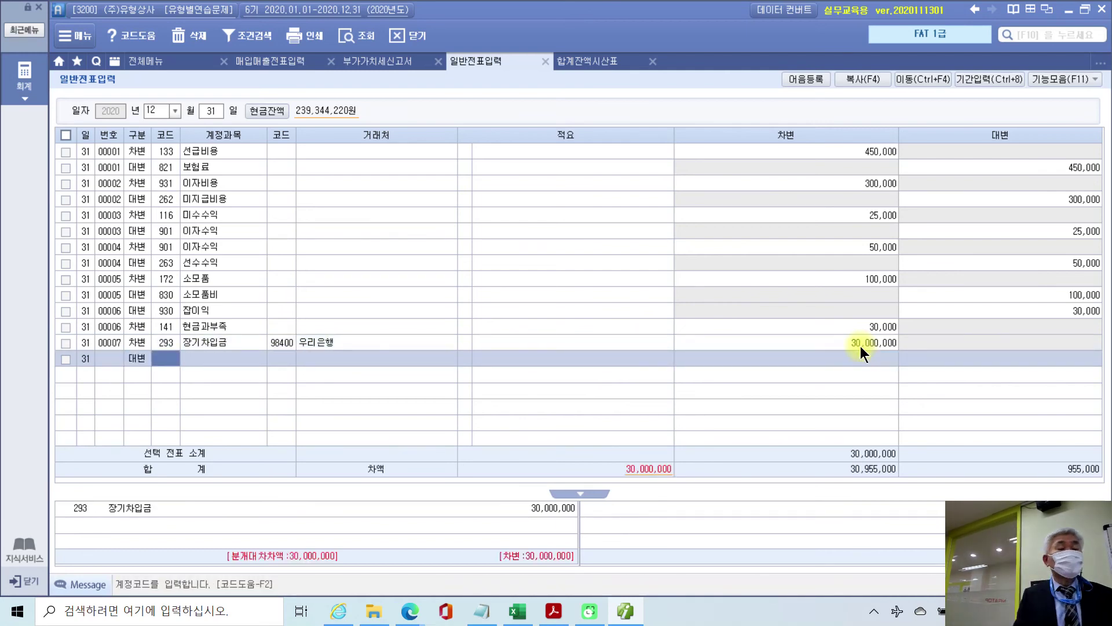
{"action": "type", "text": "264"}
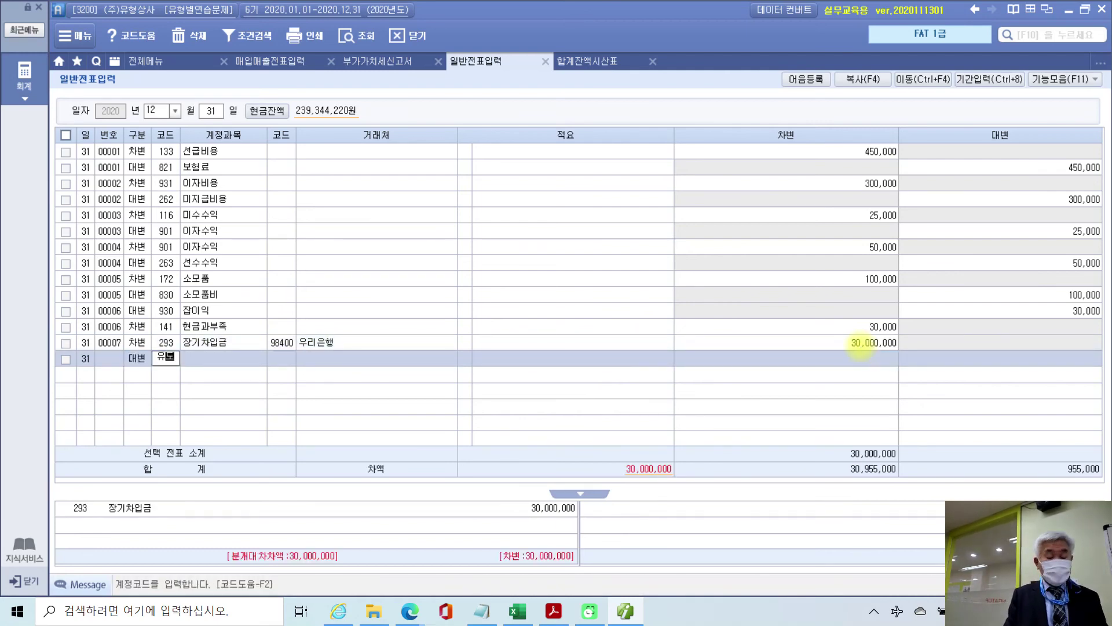
{"action": "key", "text": "Return"}
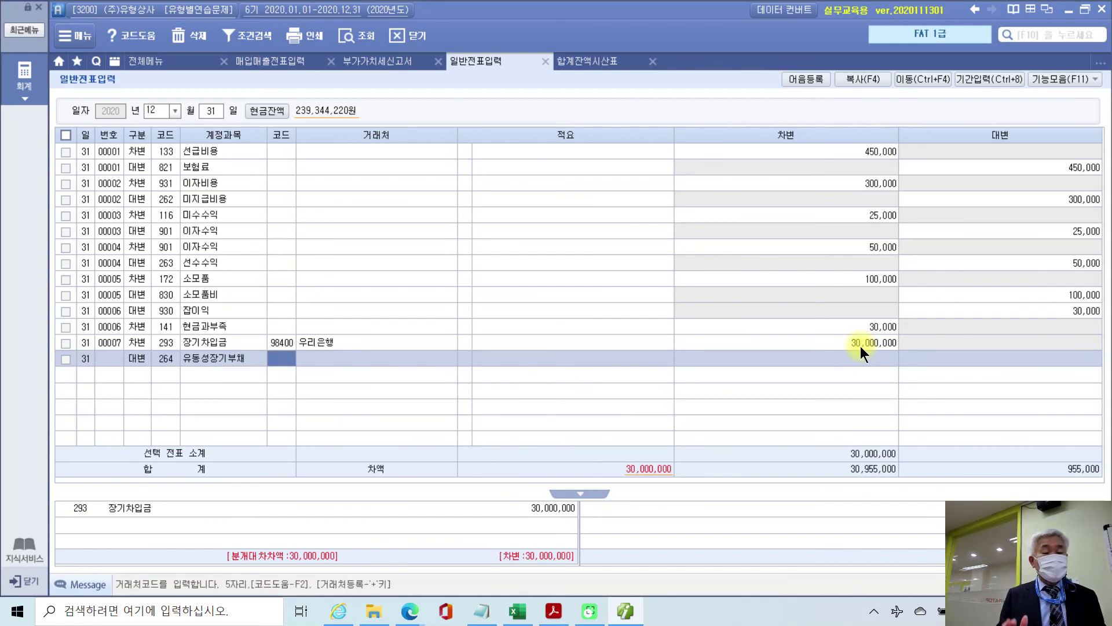
{"action": "type", "text": "98400"}
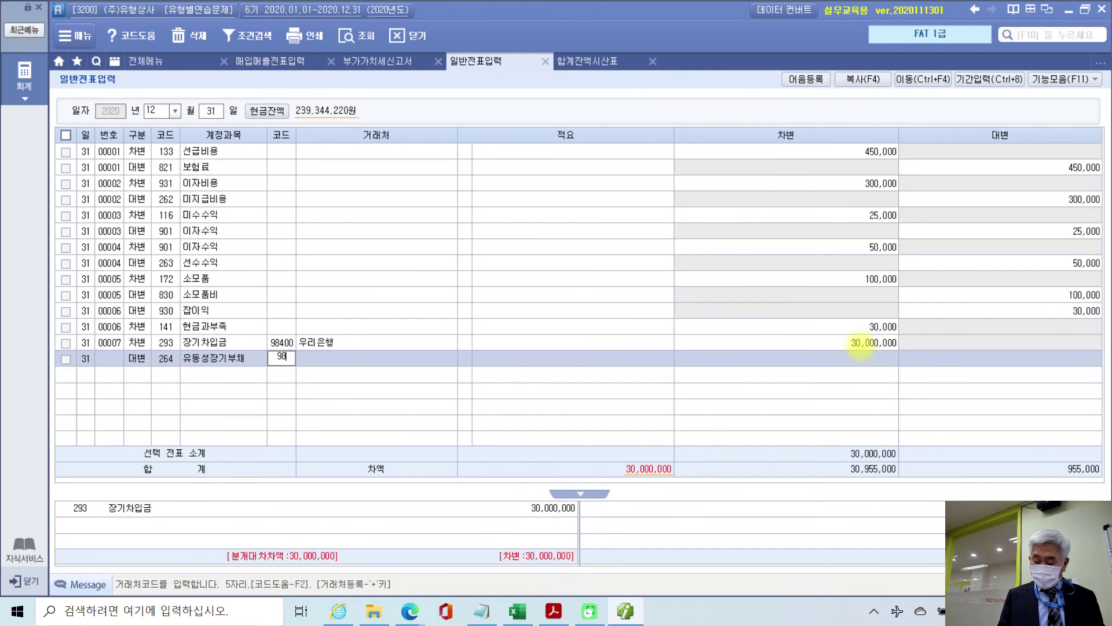
{"action": "key", "text": "Return"}
{"action": "key", "text": "Return"}
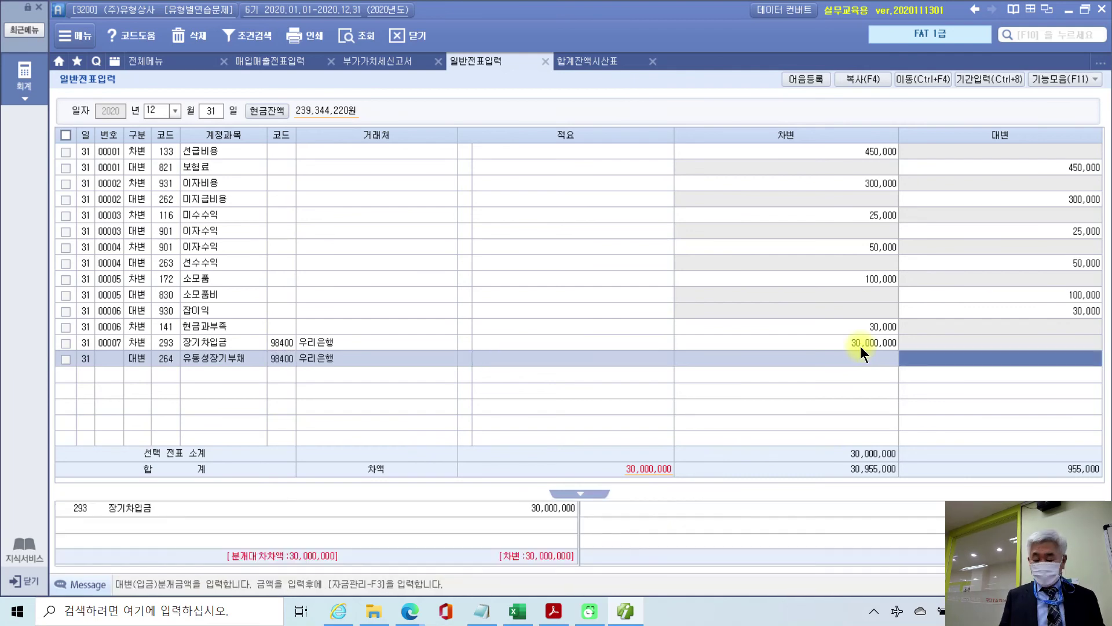
{"action": "type", "text": "30000000"}
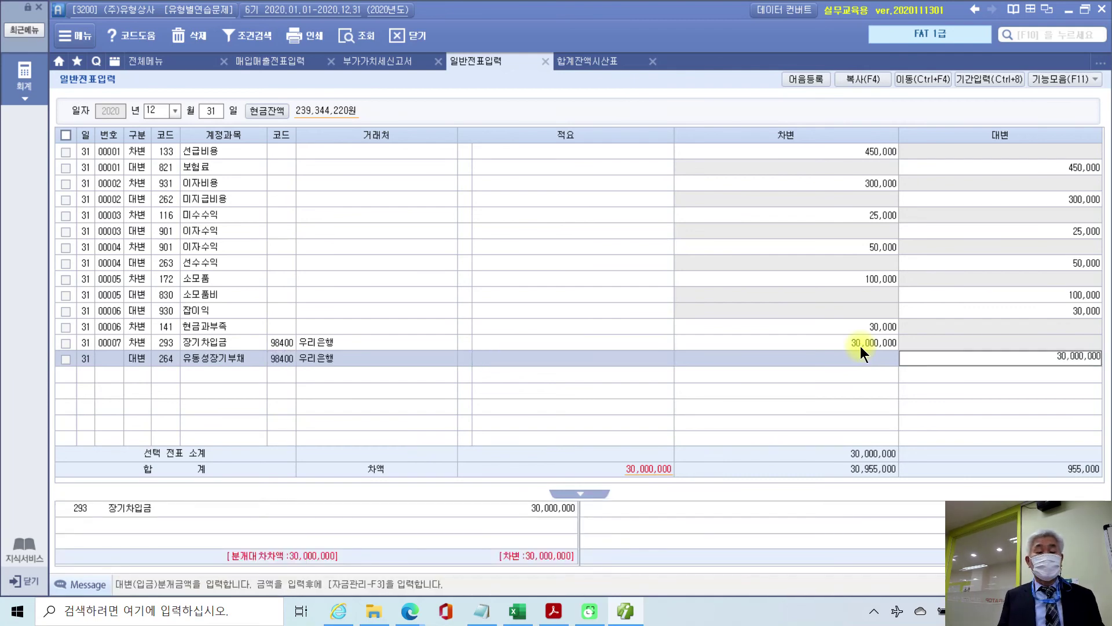
{"action": "key", "text": "Return"}
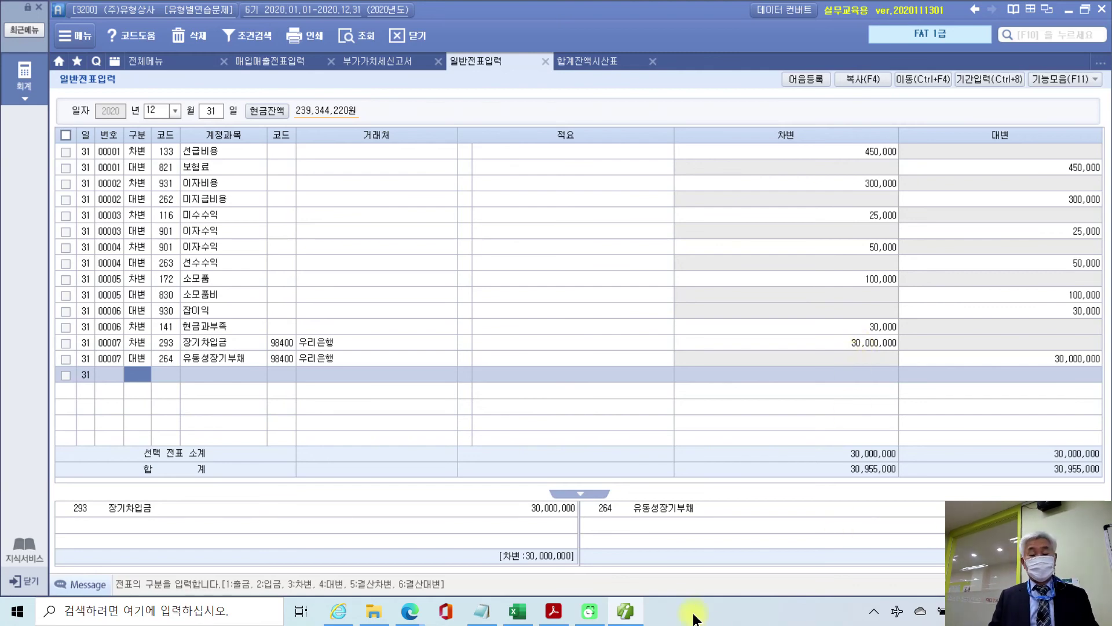
Step: Switch to the textbook PDF in Acrobat Reader and handwrite "2021. 6. 30. 부터 5년간" in red below exercise 7's loan table
{"action": "left_click", "coordinate": [626, 610]}
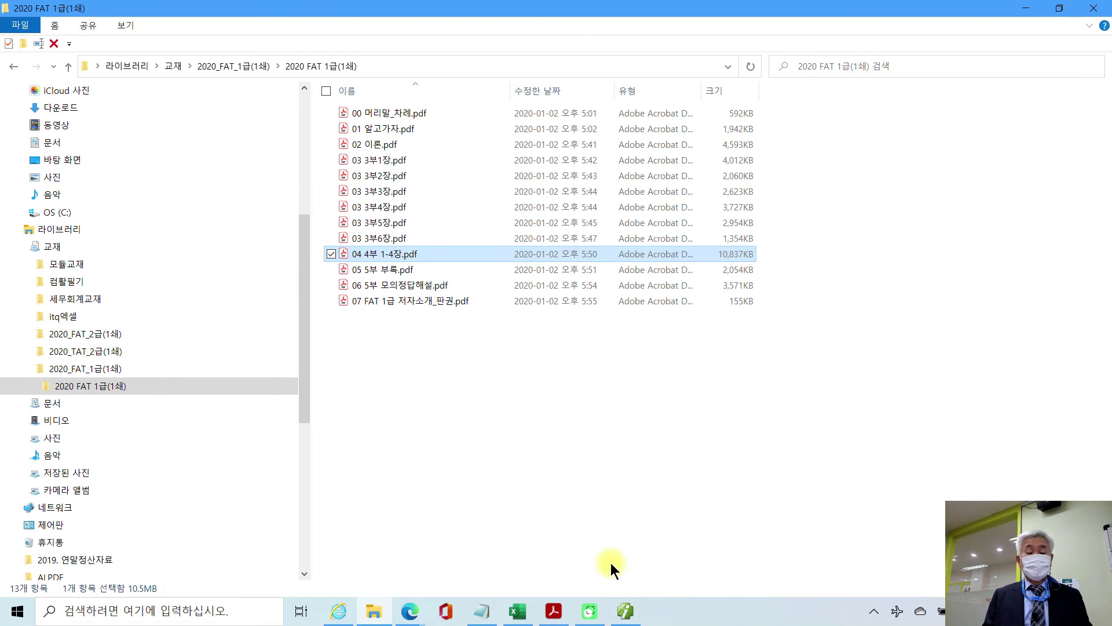
{"action": "left_click", "coordinate": [625, 610]}
{"action": "left_click", "coordinate": [553, 611]}
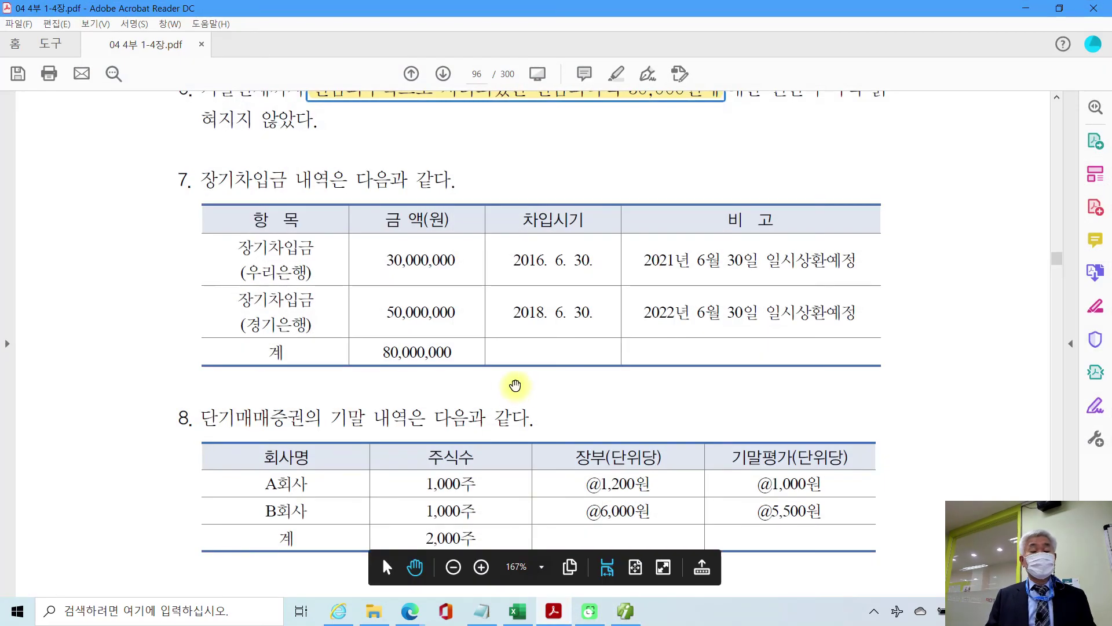
{"action": "scroll", "coordinate": [521, 384], "scroll_direction": "down", "scroll_amount": 1}
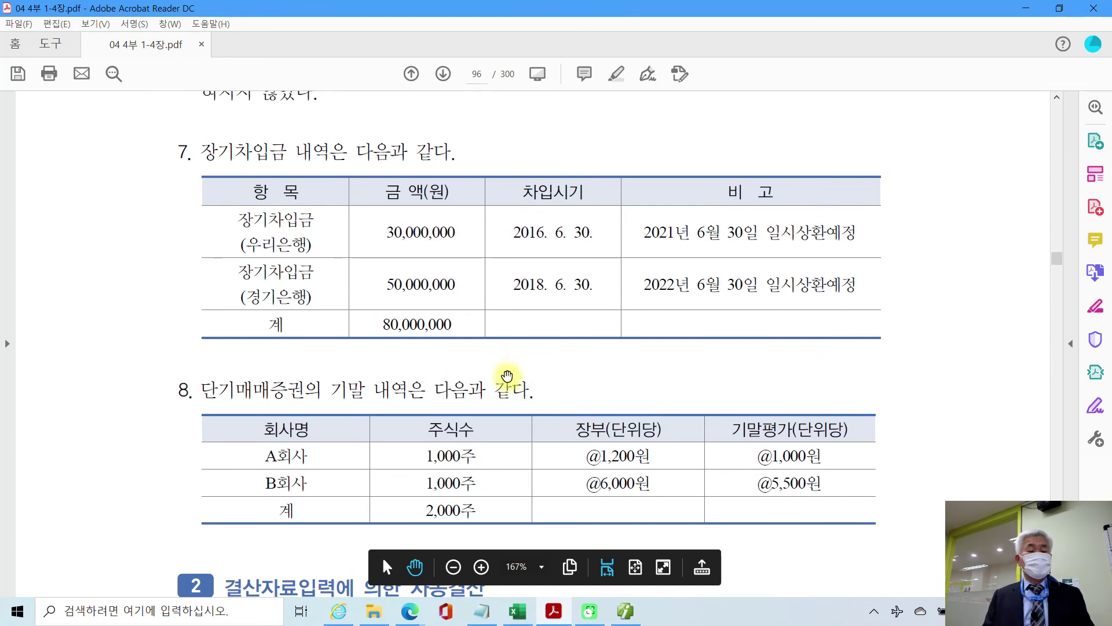
{"action": "scroll", "coordinate": [506, 377], "scroll_direction": "down", "scroll_amount": 1}
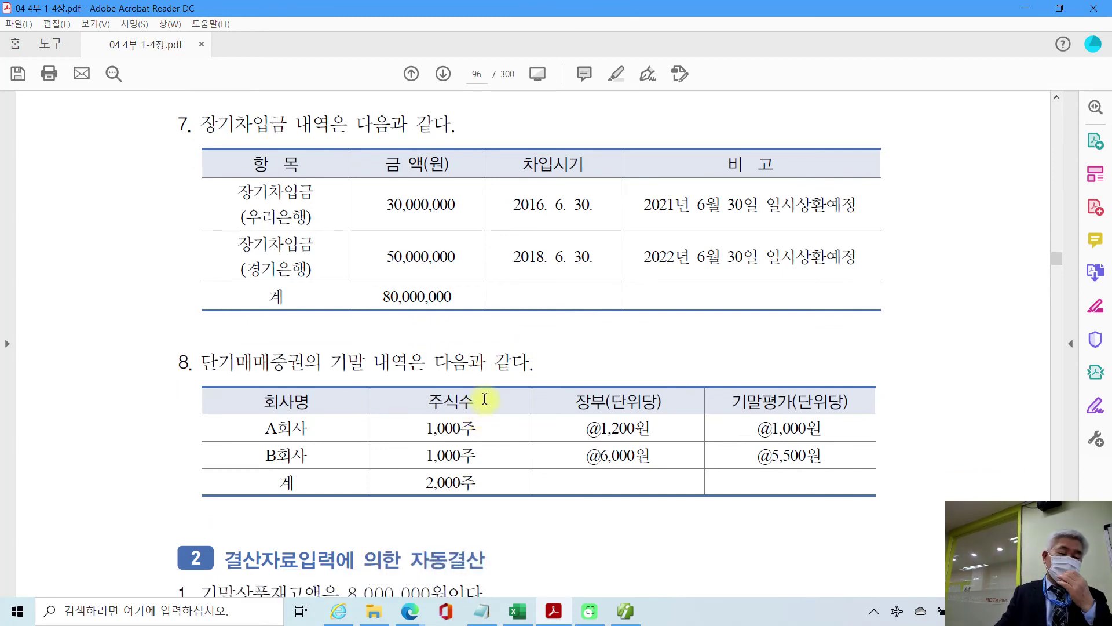
{"action": "scroll", "coordinate": [485, 399], "scroll_direction": "up", "scroll_amount": 2}
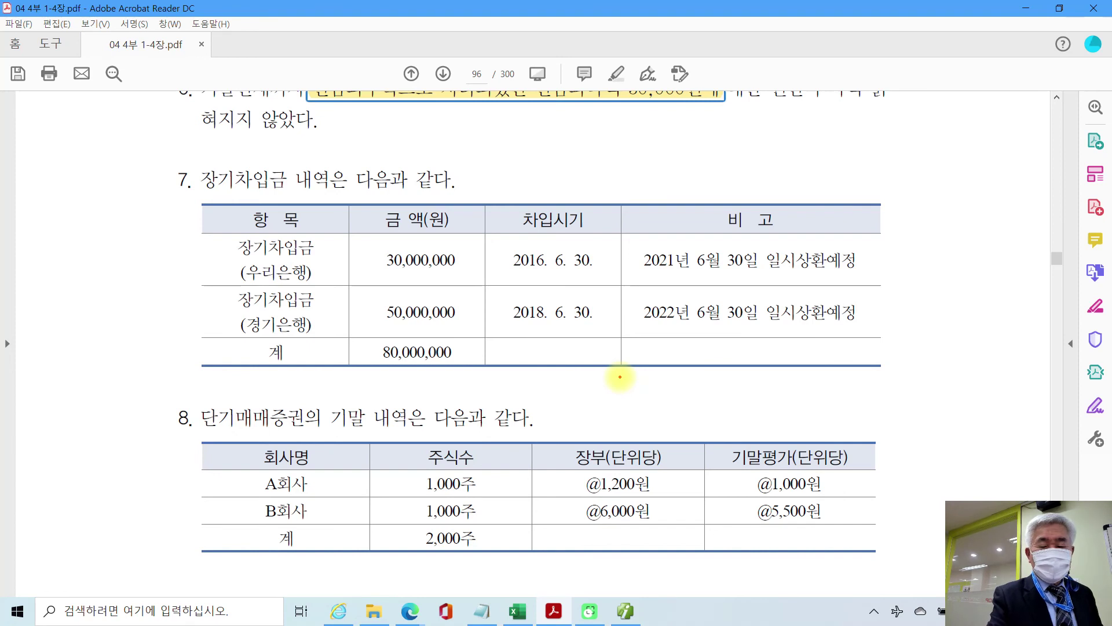
{"action": "mouse_move", "coordinate": [573, 355]}
{"action": "left_mouse_down"}
{"action": "mouse_move", "coordinate": [603, 370]}
{"action": "mouse_move", "coordinate": [615, 355]}
{"action": "mouse_move", "coordinate": [676, 385]}
{"action": "left_mouse_up"}
{"action": "mouse_move", "coordinate": [714, 346]}
{"action": "left_mouse_down"}
{"action": "mouse_move", "coordinate": [702, 374]}
{"action": "mouse_move", "coordinate": [734, 387]}
{"action": "left_mouse_up"}
{"action": "mouse_move", "coordinate": [743, 353]}
{"action": "left_mouse_down"}
{"action": "mouse_move", "coordinate": [762, 364]}
{"action": "mouse_move", "coordinate": [751, 383]}
{"action": "mouse_move", "coordinate": [779, 360]}
{"action": "mouse_move", "coordinate": [797, 386]}
{"action": "left_mouse_up"}
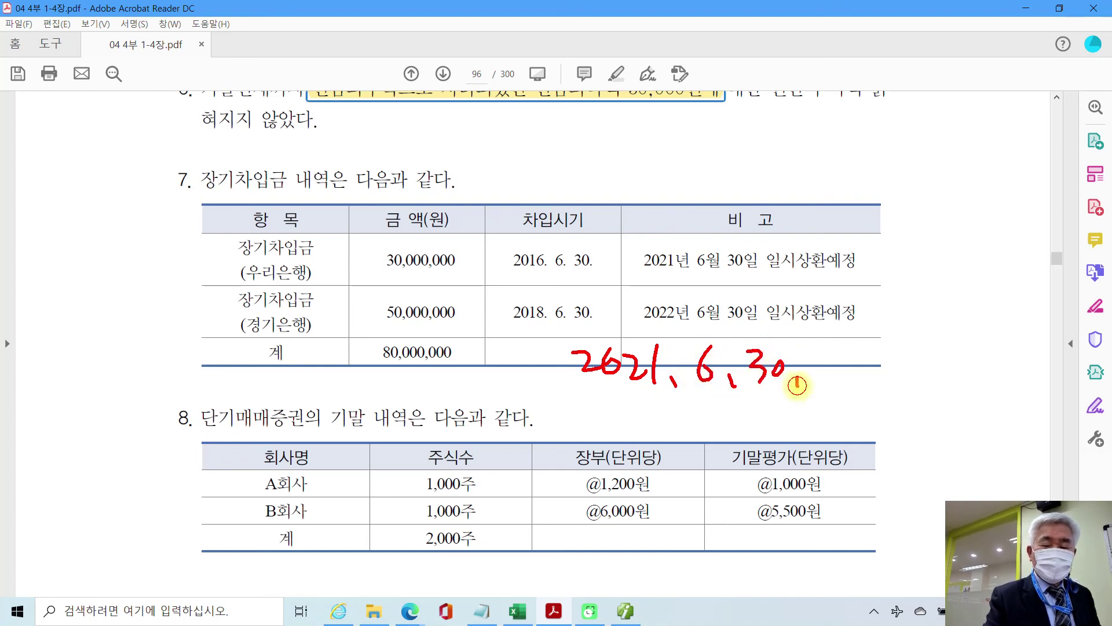
{"action": "left_click_drag", "start_coordinate": [827, 343], "coordinate": [834, 365]}
{"action": "mouse_move", "coordinate": [815, 378]}
{"action": "left_mouse_down"}
{"action": "mouse_move", "coordinate": [860, 374]}
{"action": "mouse_move", "coordinate": [831, 394]}
{"action": "left_mouse_up"}
{"action": "mouse_move", "coordinate": [847, 348]}
{"action": "left_mouse_down"}
{"action": "mouse_move", "coordinate": [868, 346]}
{"action": "mouse_move", "coordinate": [867, 383]}
{"action": "mouse_move", "coordinate": [886, 371]}
{"action": "mouse_move", "coordinate": [880, 398]}
{"action": "left_mouse_up"}
{"action": "mouse_move", "coordinate": [929, 351]}
{"action": "left_mouse_down"}
{"action": "mouse_move", "coordinate": [925, 387]}
{"action": "mouse_move", "coordinate": [944, 349]}
{"action": "mouse_move", "coordinate": [971, 377]}
{"action": "mouse_move", "coordinate": [985, 356]}
{"action": "left_mouse_up"}
{"action": "mouse_move", "coordinate": [973, 371]}
{"action": "left_mouse_down"}
{"action": "mouse_move", "coordinate": [985, 371]}
{"action": "mouse_move", "coordinate": [987, 397]}
{"action": "left_mouse_up"}
{"action": "mouse_move", "coordinate": [994, 347]}
{"action": "left_mouse_down"}
{"action": "mouse_move", "coordinate": [1011, 385]}
{"action": "mouse_move", "coordinate": [1024, 382]}
{"action": "left_mouse_up"}
{"action": "mouse_move", "coordinate": [1026, 362]}
{"action": "left_mouse_down"}
{"action": "mouse_move", "coordinate": [1043, 361]}
{"action": "mouse_move", "coordinate": [1029, 398]}
{"action": "left_mouse_up"}
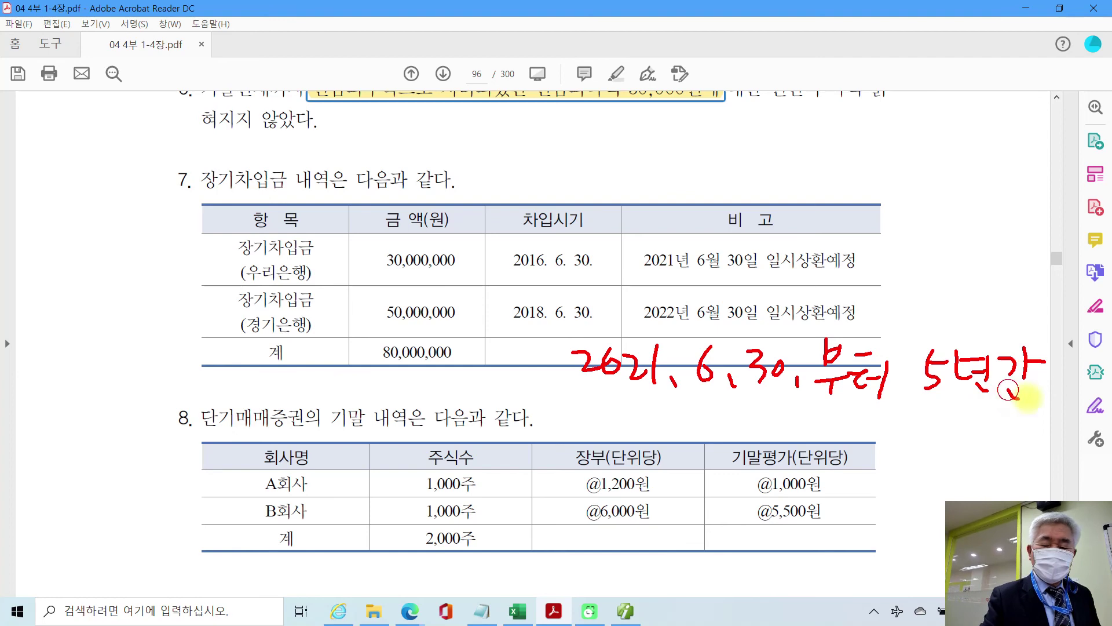
Step: Complete the handwritten repayment note with "균등 분할 상환한다." on a second line beneath the date
{"action": "mouse_move", "coordinate": [743, 400]}
{"action": "left_mouse_down"}
{"action": "mouse_move", "coordinate": [743, 431]}
{"action": "mouse_move", "coordinate": [791, 425]}
{"action": "mouse_move", "coordinate": [756, 455]}
{"action": "mouse_move", "coordinate": [826, 413]}
{"action": "mouse_move", "coordinate": [834, 441]}
{"action": "mouse_move", "coordinate": [846, 440]}
{"action": "left_mouse_up"}
{"action": "mouse_move", "coordinate": [847, 420]}
{"action": "left_mouse_down"}
{"action": "mouse_move", "coordinate": [856, 416]}
{"action": "mouse_move", "coordinate": [850, 464]}
{"action": "left_mouse_up"}
{"action": "left_click_drag", "start_coordinate": [891, 418], "coordinate": [867, 445]}
{"action": "left_click_drag", "start_coordinate": [884, 432], "coordinate": [904, 441]}
{"action": "mouse_move", "coordinate": [907, 427]}
{"action": "left_mouse_down"}
{"action": "mouse_move", "coordinate": [924, 424]}
{"action": "mouse_move", "coordinate": [895, 458]}
{"action": "left_mouse_up"}
{"action": "left_click_drag", "start_coordinate": [925, 408], "coordinate": [948, 418]}
{"action": "left_click_drag", "start_coordinate": [930, 427], "coordinate": [956, 443]}
{"action": "mouse_move", "coordinate": [962, 414]}
{"action": "left_mouse_down"}
{"action": "mouse_move", "coordinate": [964, 461]}
{"action": "mouse_move", "coordinate": [981, 429]}
{"action": "left_mouse_up"}
{"action": "left_click_drag", "start_coordinate": [934, 449], "coordinate": [973, 468]}
{"action": "left_click_drag", "start_coordinate": [985, 421], "coordinate": [1006, 431]}
{"action": "left_click_drag", "start_coordinate": [991, 443], "coordinate": [988, 455]}
{"action": "left_click_drag", "start_coordinate": [1014, 410], "coordinate": [1014, 460]}
{"action": "mouse_move", "coordinate": [1015, 435]}
{"action": "left_mouse_down"}
{"action": "mouse_move", "coordinate": [1028, 434]}
{"action": "mouse_move", "coordinate": [1053, 471]}
{"action": "left_mouse_up"}
{"action": "mouse_move", "coordinate": [1053, 446]}
{"action": "left_mouse_down"}
{"action": "mouse_move", "coordinate": [1063, 441]}
{"action": "mouse_move", "coordinate": [1060, 480]}
{"action": "left_mouse_up"}
{"action": "mouse_move", "coordinate": [636, 400]}
{"action": "left_mouse_down"}
{"action": "mouse_move", "coordinate": [672, 432]}
{"action": "mouse_move", "coordinate": [641, 464]}
{"action": "mouse_move", "coordinate": [672, 458]}
{"action": "left_mouse_up"}
{"action": "left_click_drag", "start_coordinate": [680, 408], "coordinate": [704, 401]}
{"action": "mouse_move", "coordinate": [681, 410]}
{"action": "left_mouse_down"}
{"action": "mouse_move", "coordinate": [713, 412]}
{"action": "mouse_move", "coordinate": [726, 436]}
{"action": "mouse_move", "coordinate": [708, 446]}
{"action": "left_mouse_up"}
{"action": "mouse_move", "coordinate": [629, 436]}
{"action": "left_mouse_down"}
{"action": "mouse_move", "coordinate": [682, 412]}
{"action": "mouse_move", "coordinate": [657, 409]}
{"action": "left_mouse_up"}
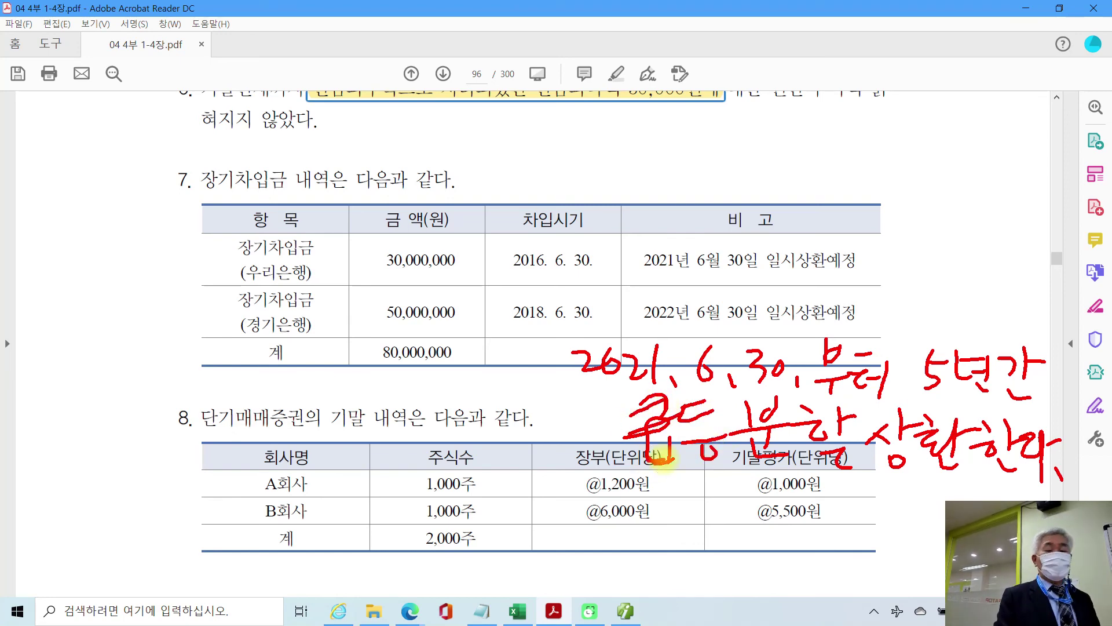
Step: Retrace the 균 of 균등 and the 0 in 2021 in the handwritten note, and clear all pen marks from the page
{"action": "left_click_drag", "start_coordinate": [639, 404], "coordinate": [682, 422]}
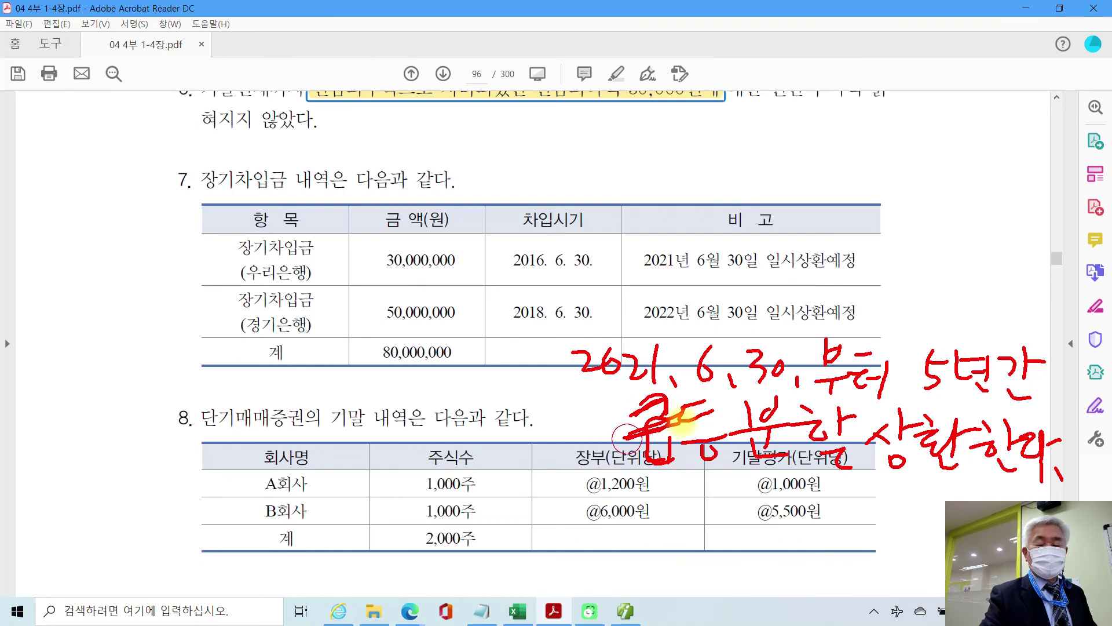
{"action": "left_click_drag", "start_coordinate": [625, 443], "coordinate": [674, 463]}
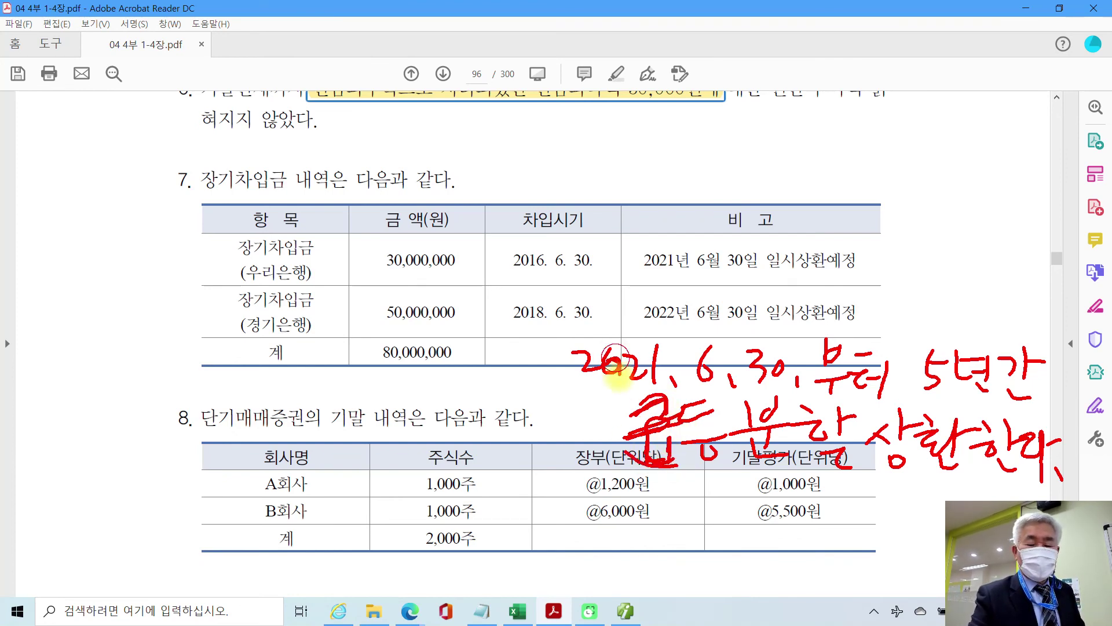
{"action": "mouse_move", "coordinate": [606, 385]}
{"action": "left_mouse_down"}
{"action": "mouse_move", "coordinate": [622, 357]}
{"action": "mouse_move", "coordinate": [611, 382]}
{"action": "mouse_move", "coordinate": [608, 365]}
{"action": "left_mouse_up"}
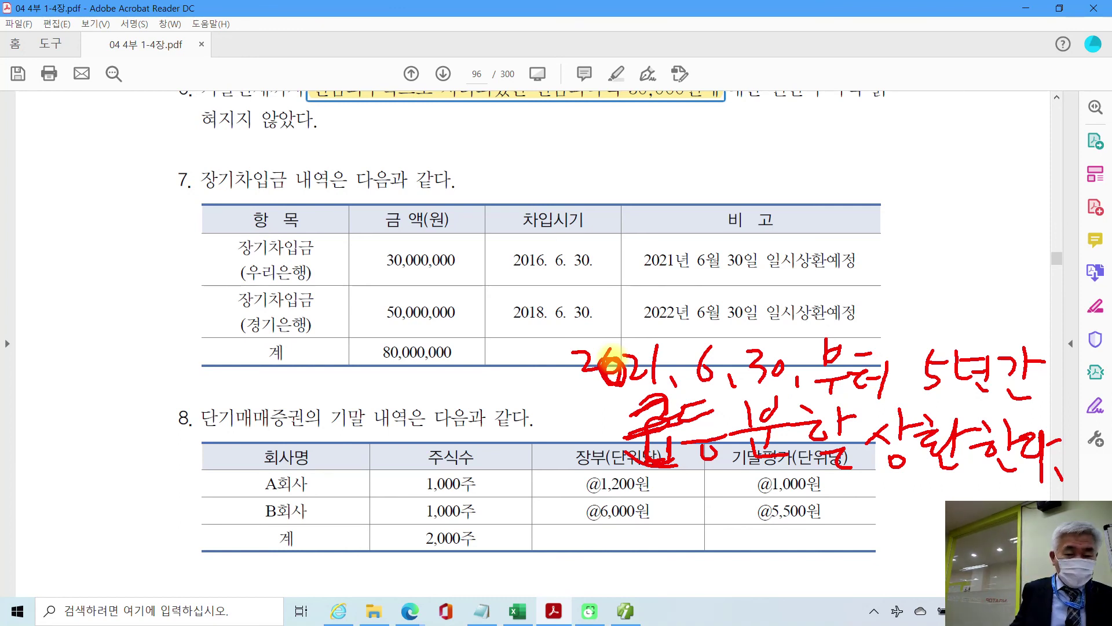
{"action": "key", "text": "Escape"}
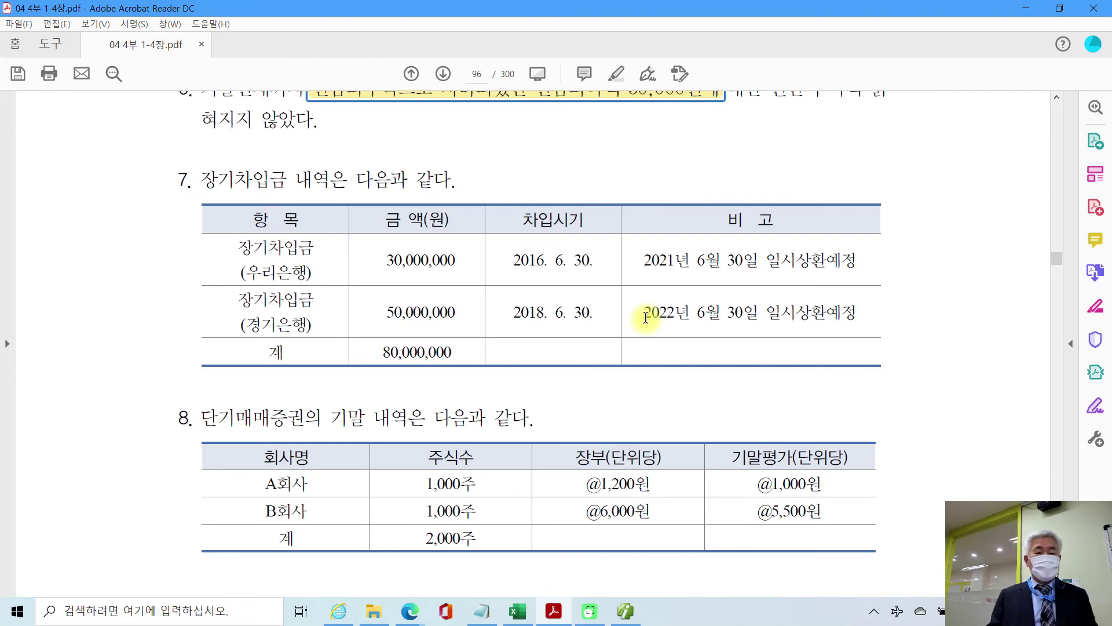
Step: Underline exercise 8's 단기매매증권 sentence, circle the 장부 and 기말평가 unit prices, and put a check mark above 기말평가
{"action": "scroll", "coordinate": [571, 371], "scroll_direction": "down", "scroll_amount": 2}
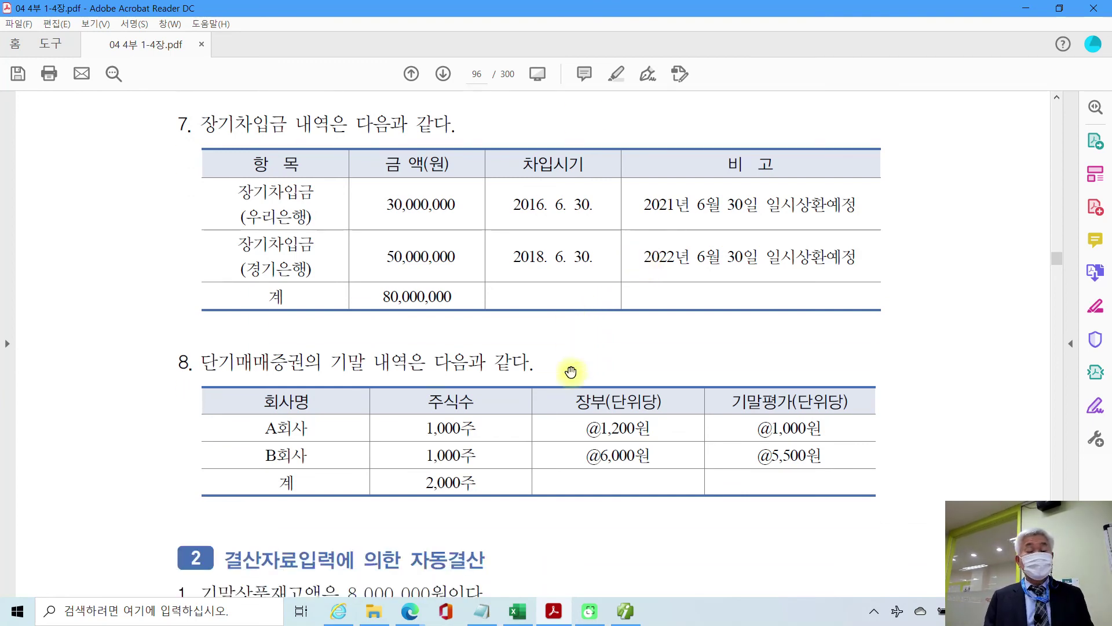
{"action": "scroll", "coordinate": [288, 452], "scroll_direction": "down", "scroll_amount": 2}
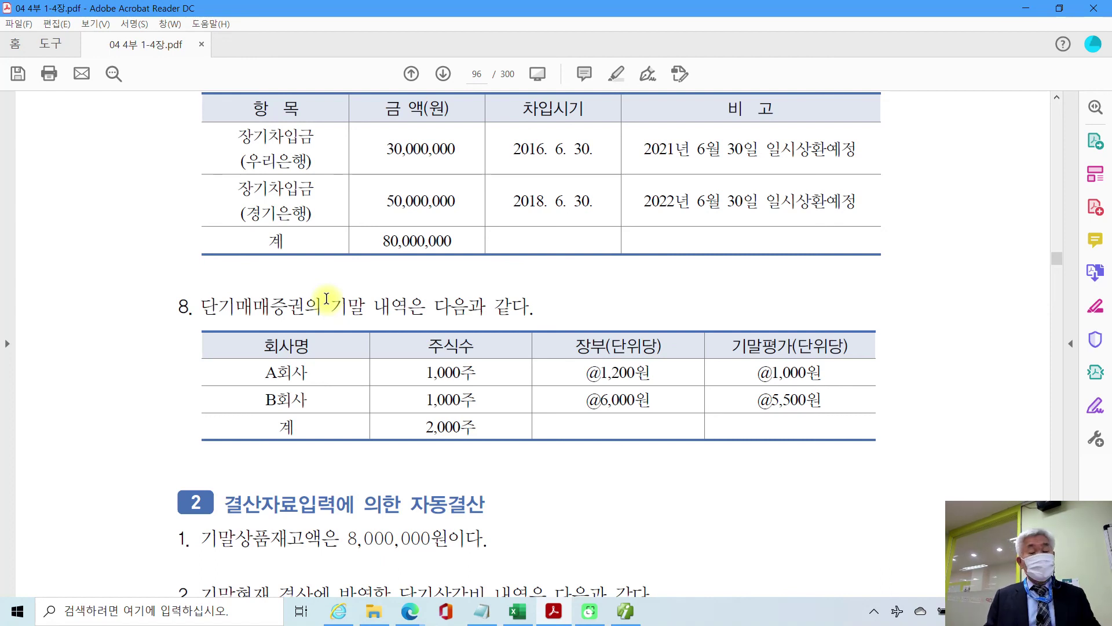
{"action": "left_click_drag", "start_coordinate": [202, 318], "coordinate": [529, 319]}
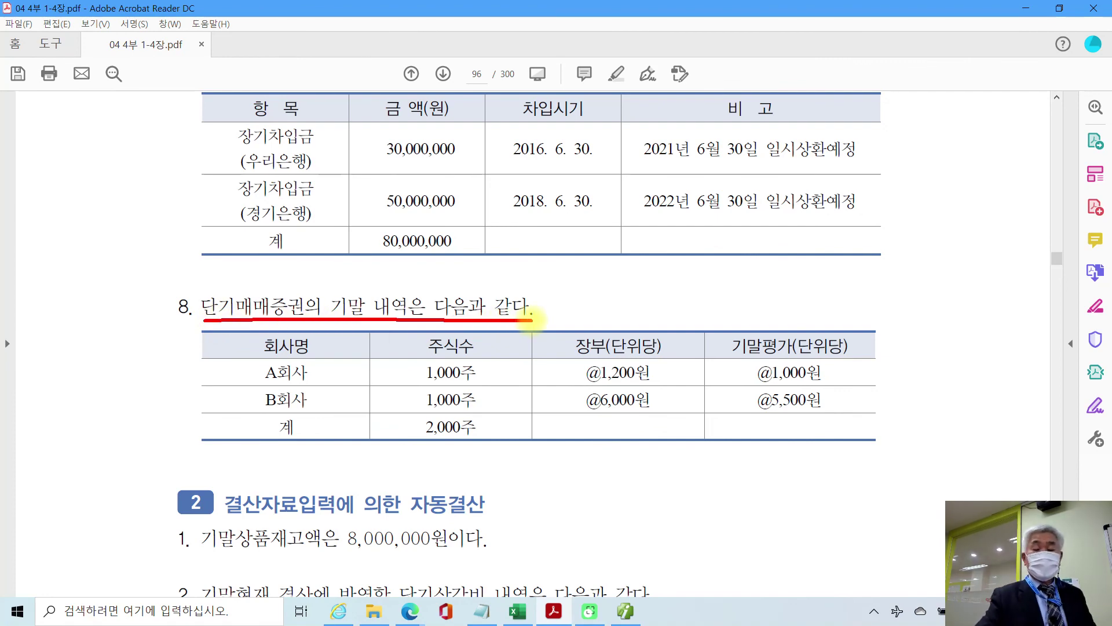
{"action": "mouse_move", "coordinate": [796, 438]}
{"action": "left_mouse_down"}
{"action": "mouse_move", "coordinate": [805, 306]}
{"action": "mouse_move", "coordinate": [851, 435]}
{"action": "mouse_move", "coordinate": [820, 438]}
{"action": "left_mouse_up"}
{"action": "mouse_move", "coordinate": [643, 441]}
{"action": "left_mouse_down"}
{"action": "mouse_move", "coordinate": [613, 312]}
{"action": "mouse_move", "coordinate": [654, 440]}
{"action": "left_mouse_up"}
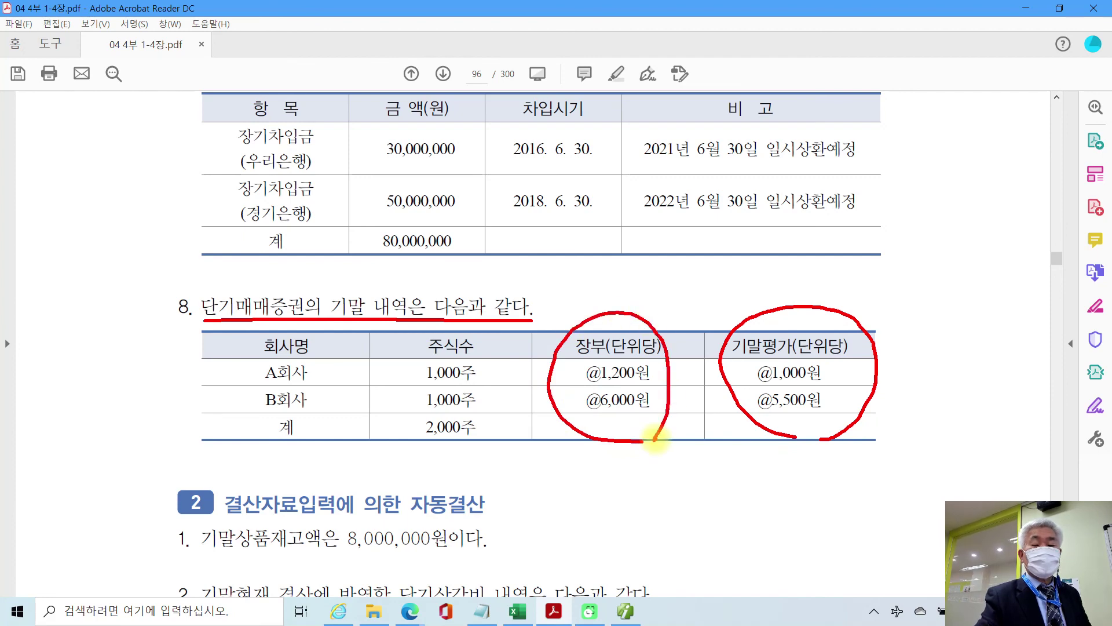
{"action": "left_click_drag", "start_coordinate": [771, 300], "coordinate": [810, 291]}
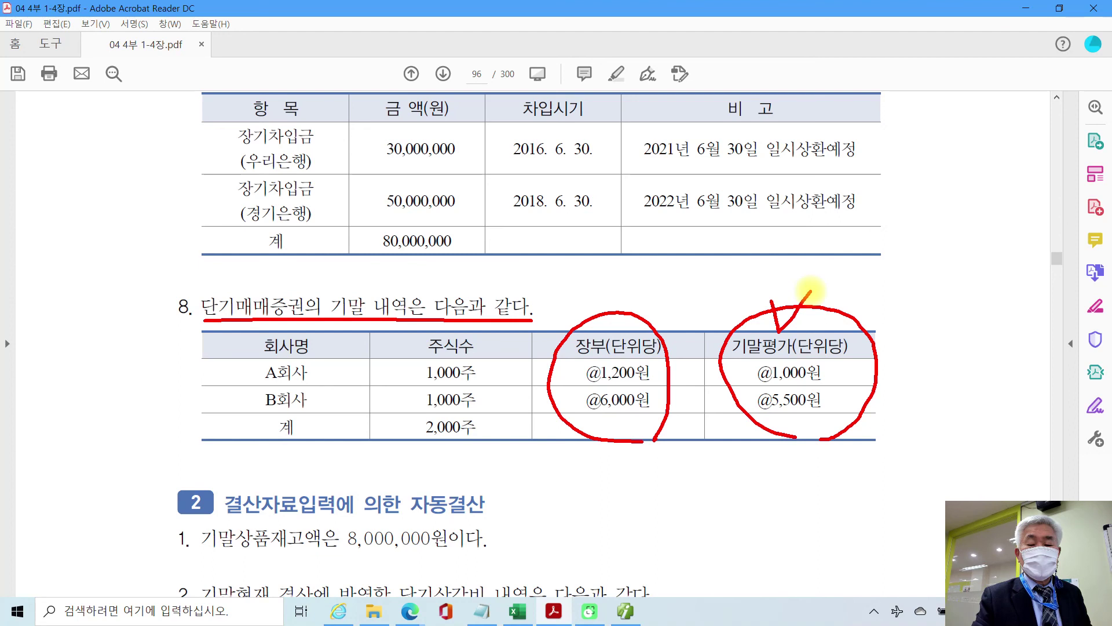
Step: Write the per-share differences −200 and −500 beside the A회사 and B회사 rows and total them as △700 below a line
{"action": "mouse_move", "coordinate": [886, 375]}
{"action": "left_mouse_down"}
{"action": "mouse_move", "coordinate": [956, 374]}
{"action": "mouse_move", "coordinate": [966, 389]}
{"action": "mouse_move", "coordinate": [986, 362]}
{"action": "mouse_move", "coordinate": [1008, 360]}
{"action": "left_mouse_up"}
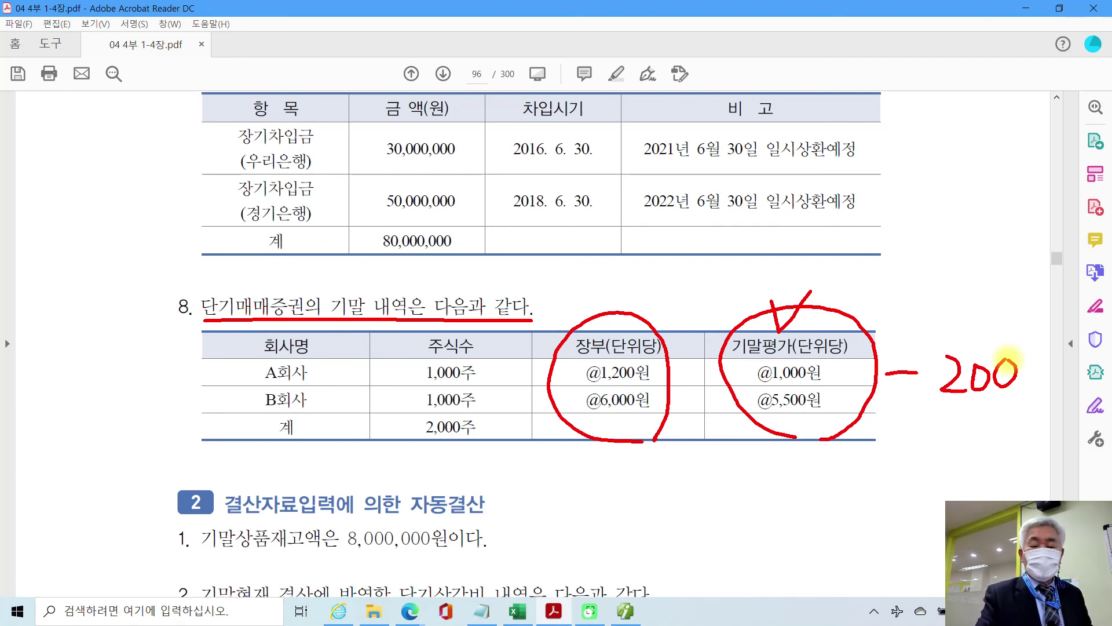
{"action": "mouse_move", "coordinate": [884, 413]}
{"action": "left_mouse_down"}
{"action": "mouse_move", "coordinate": [937, 441]}
{"action": "mouse_move", "coordinate": [962, 420]}
{"action": "mouse_move", "coordinate": [994, 441]}
{"action": "mouse_move", "coordinate": [1002, 432]}
{"action": "left_mouse_up"}
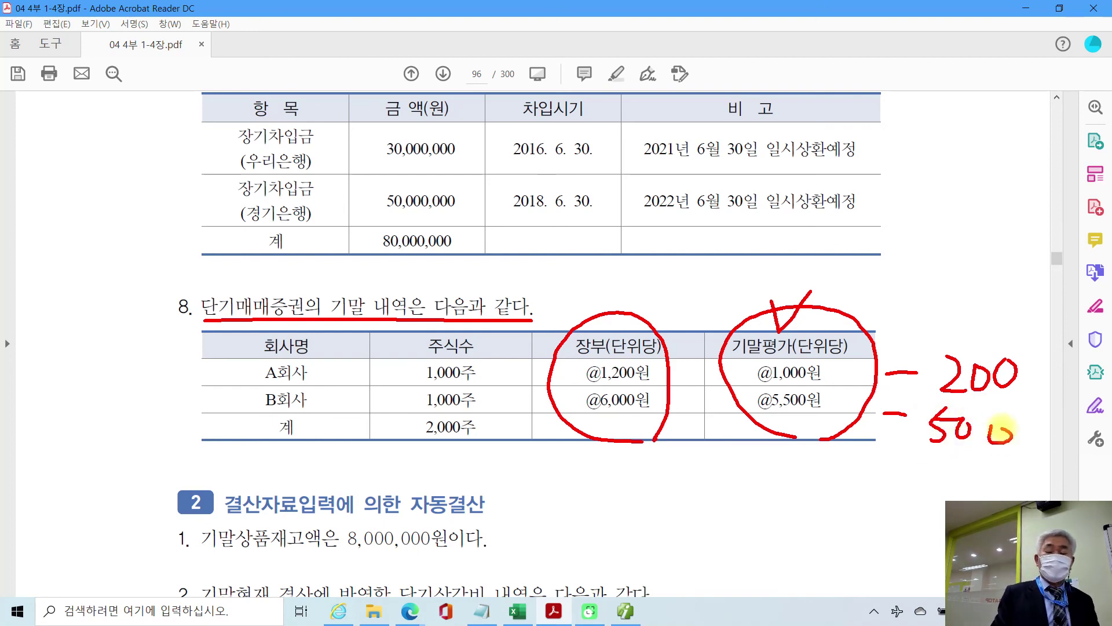
{"action": "left_click_drag", "start_coordinate": [872, 461], "coordinate": [1060, 464]}
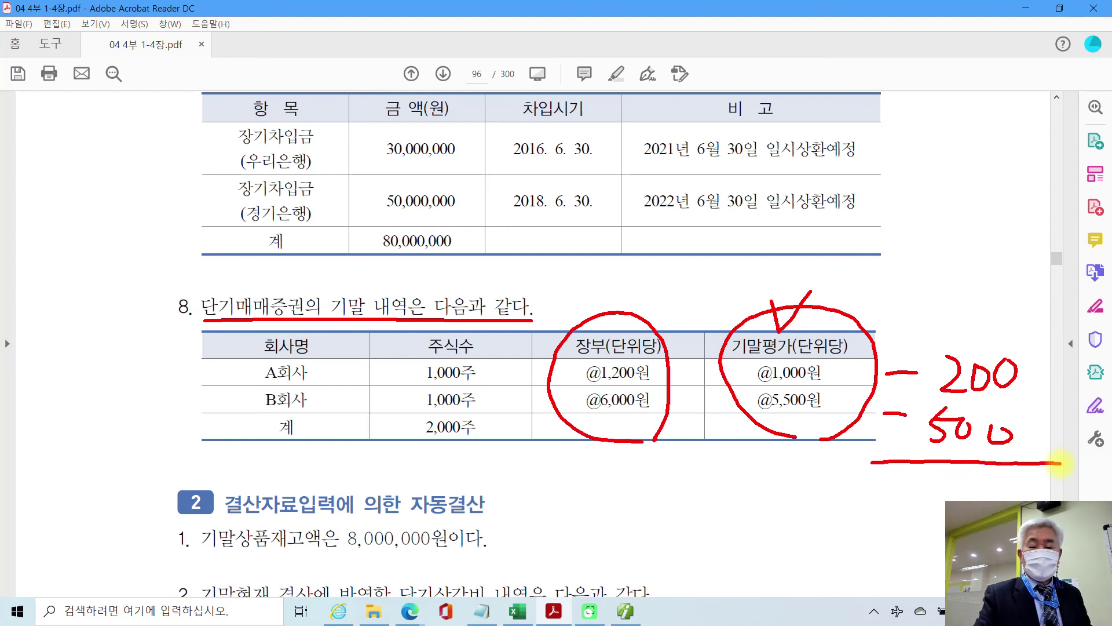
{"action": "mouse_move", "coordinate": [929, 474]}
{"action": "left_mouse_down"}
{"action": "mouse_move", "coordinate": [910, 497]}
{"action": "mouse_move", "coordinate": [927, 512]}
{"action": "left_mouse_up"}
{"action": "left_click_drag", "start_coordinate": [973, 478], "coordinate": [1005, 481]}
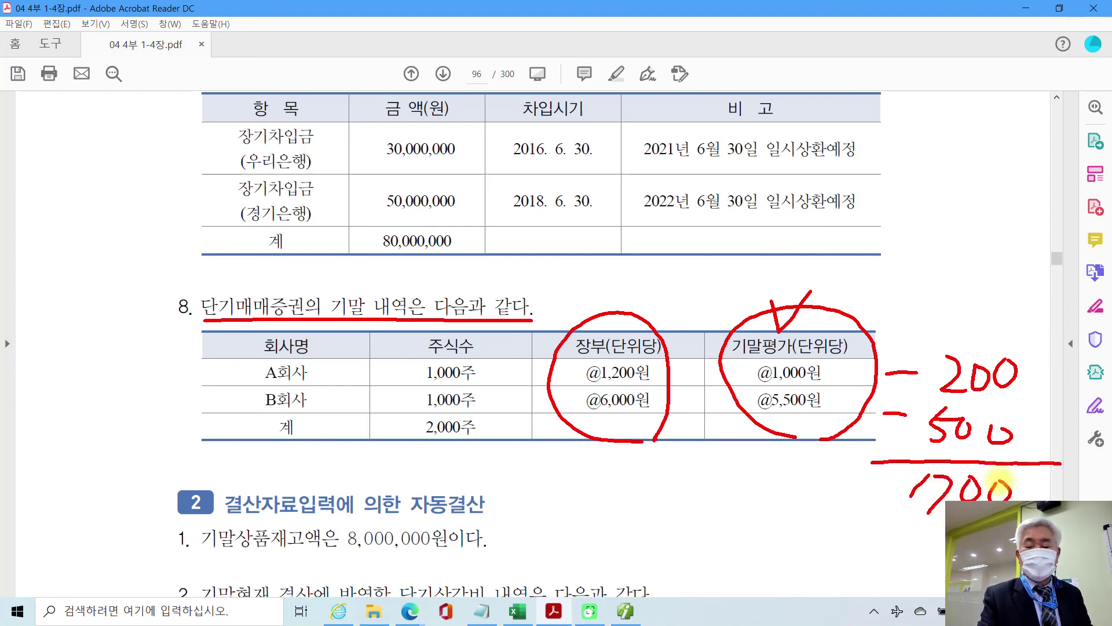
{"action": "mouse_move", "coordinate": [856, 479]}
{"action": "left_mouse_down"}
{"action": "mouse_move", "coordinate": [868, 507]}
{"action": "mouse_move", "coordinate": [856, 487]}
{"action": "left_mouse_up"}
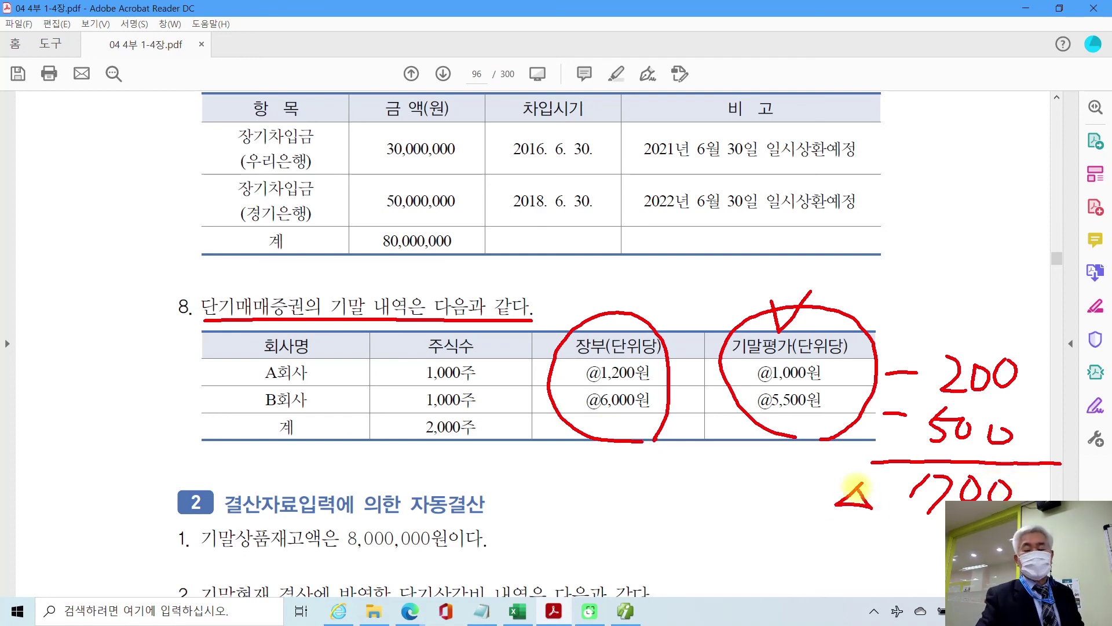
{"action": "left_click_drag", "start_coordinate": [1047, 481], "coordinate": [1067, 483]}
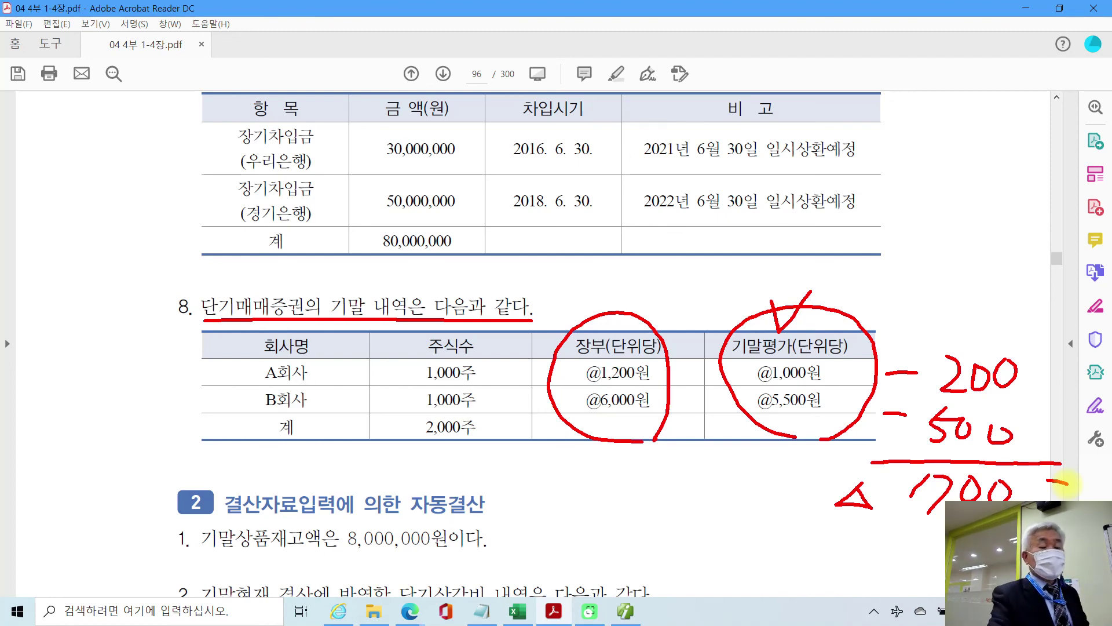
Step: Bracket the word 단기매매증권, tick the A회사 and B회사 rows, and clear all pen marks from the page
{"action": "mouse_move", "coordinate": [199, 341]}
{"action": "left_mouse_down"}
{"action": "mouse_move", "coordinate": [231, 283]}
{"action": "mouse_move", "coordinate": [307, 326]}
{"action": "left_mouse_up"}
{"action": "left_click_drag", "start_coordinate": [342, 365], "coordinate": [369, 374]}
{"action": "left_click_drag", "start_coordinate": [351, 412], "coordinate": [381, 402]}
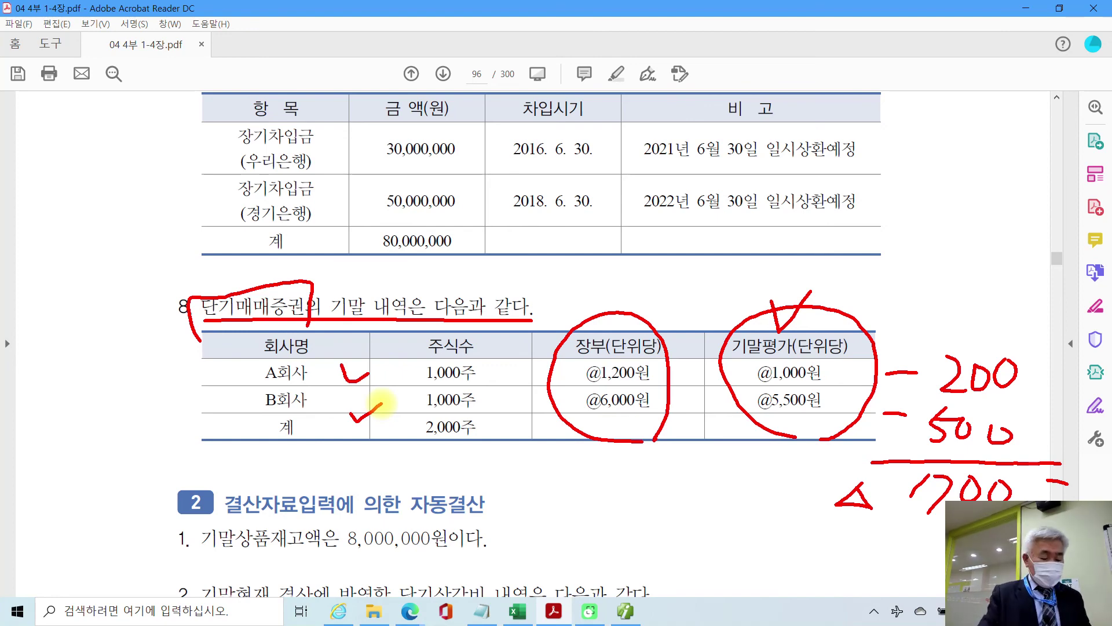
{"action": "key", "text": "Escape"}
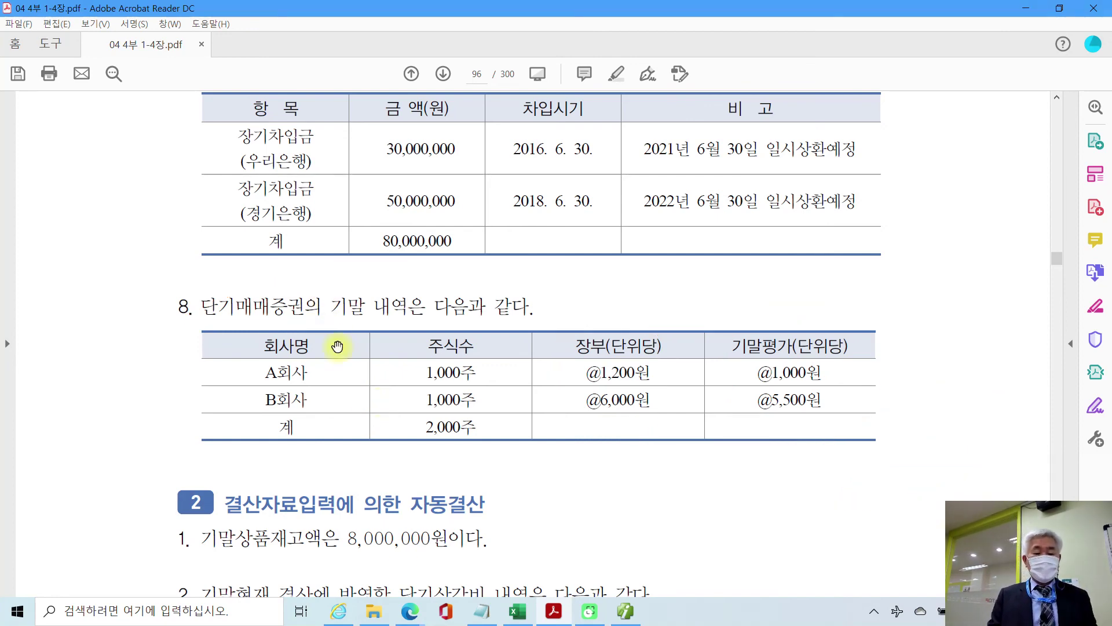
Step: Switch to Smart A and start a December 31 debit line on the empty voucher row with account 937 단기매매증권평가손
{"action": "left_click", "coordinate": [620, 614]}
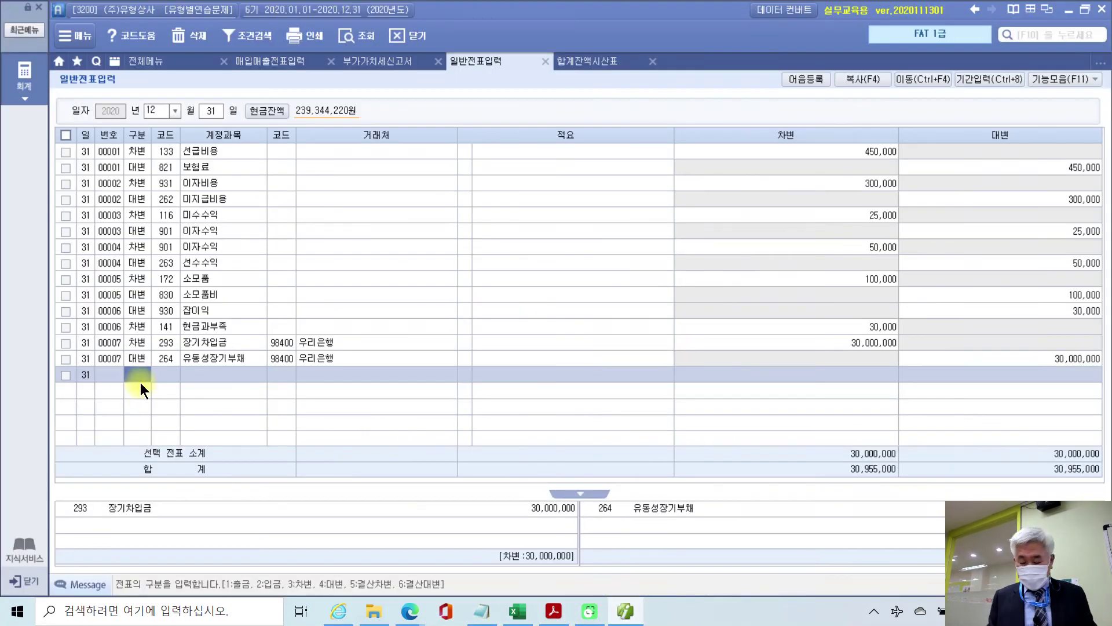
{"action": "key", "text": "3"}
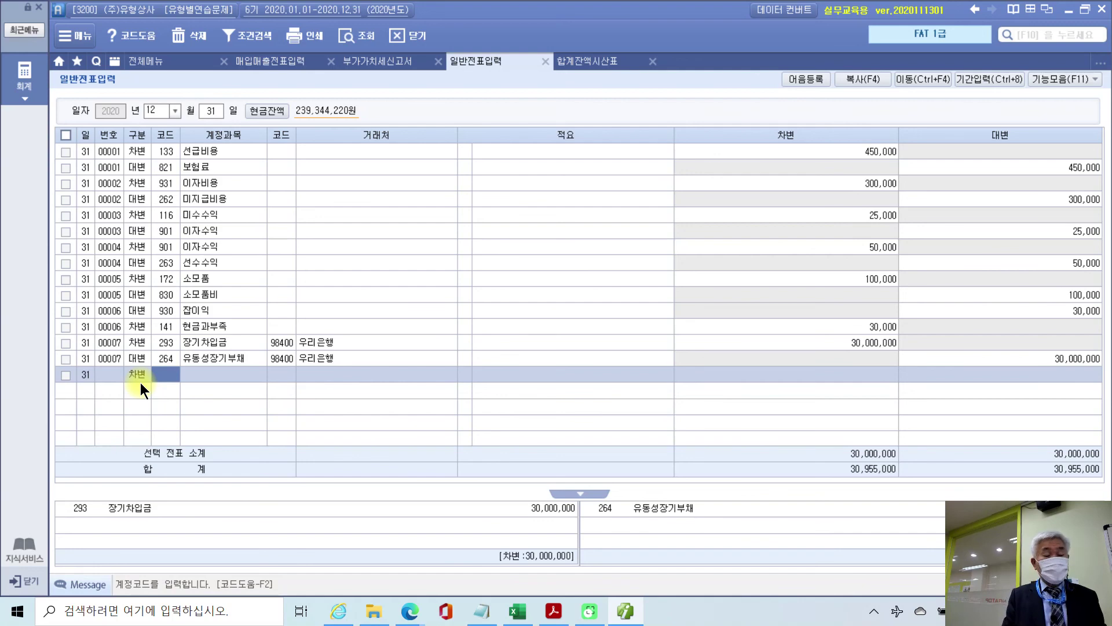
{"action": "type", "text": "단기"}
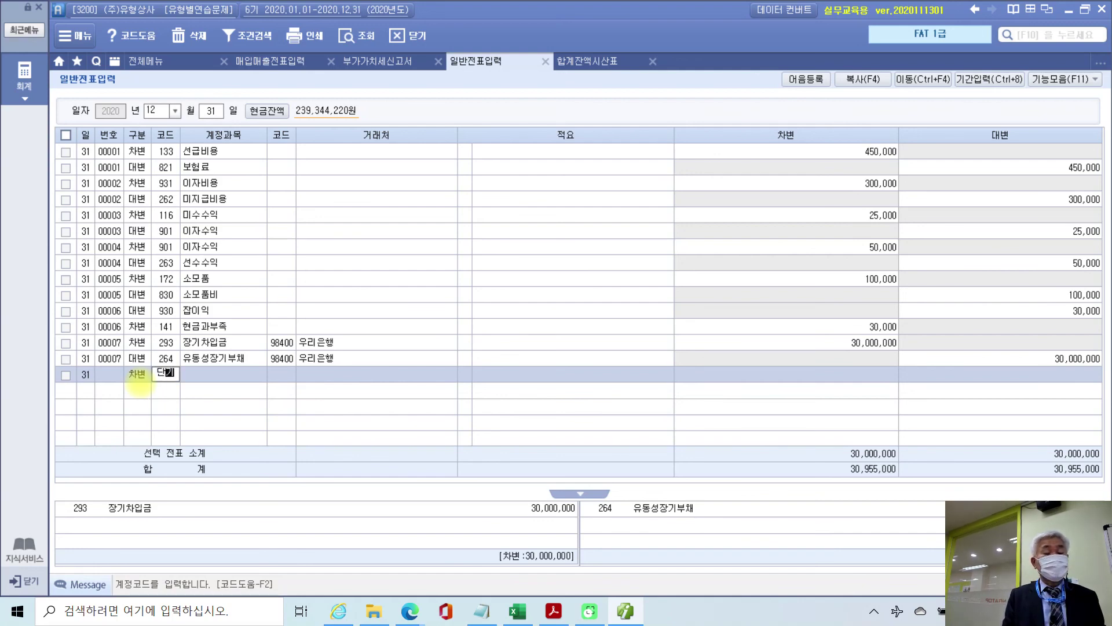
{"action": "key", "text": "Return"}
{"action": "key", "text": "Down"}
{"action": "key", "text": "Down"}
{"action": "key", "text": "Down"}
{"action": "key", "text": "Down"}
{"action": "key", "text": "Down"}
{"action": "key", "text": "Down"}
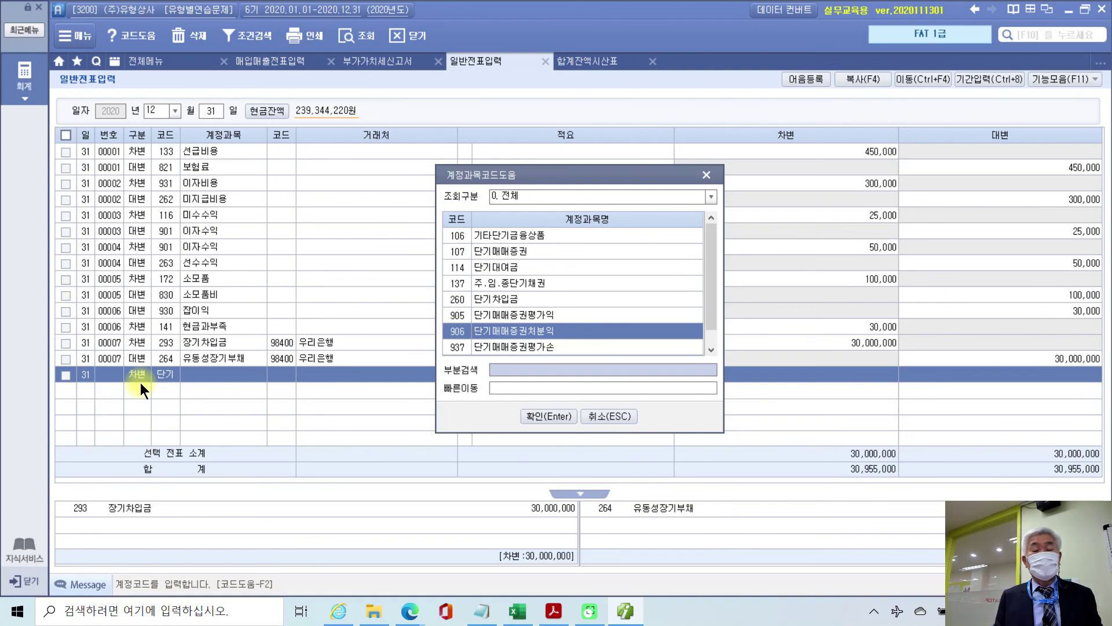
{"action": "key", "text": "Down"}
{"action": "key", "text": "Return"}
Step: Leave the 단기매매증권평가손 line's trading partner and description blank and enter 700,000 as its debit amount
{"action": "key", "text": "Return"}
{"action": "key", "text": "Return"}
{"action": "key", "text": "Return"}
{"action": "type", "text": "700,000"}
{"action": "key", "text": "Return"}
Step: Add the matching credit line with account 107 단기매매증권 for 700,000, without a trading partner or description, and select that voucher line
{"action": "type", "text": "4"}
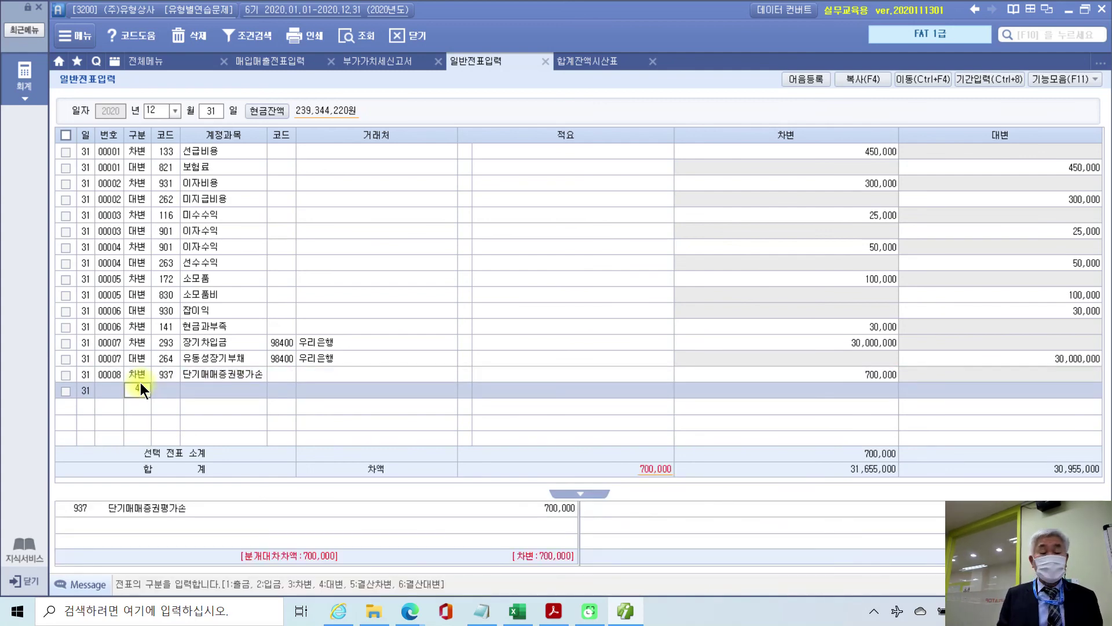
{"action": "key", "text": "Return"}
{"action": "type", "text": "단기"}
{"action": "key", "text": "Return"}
{"action": "key", "text": "Down"}
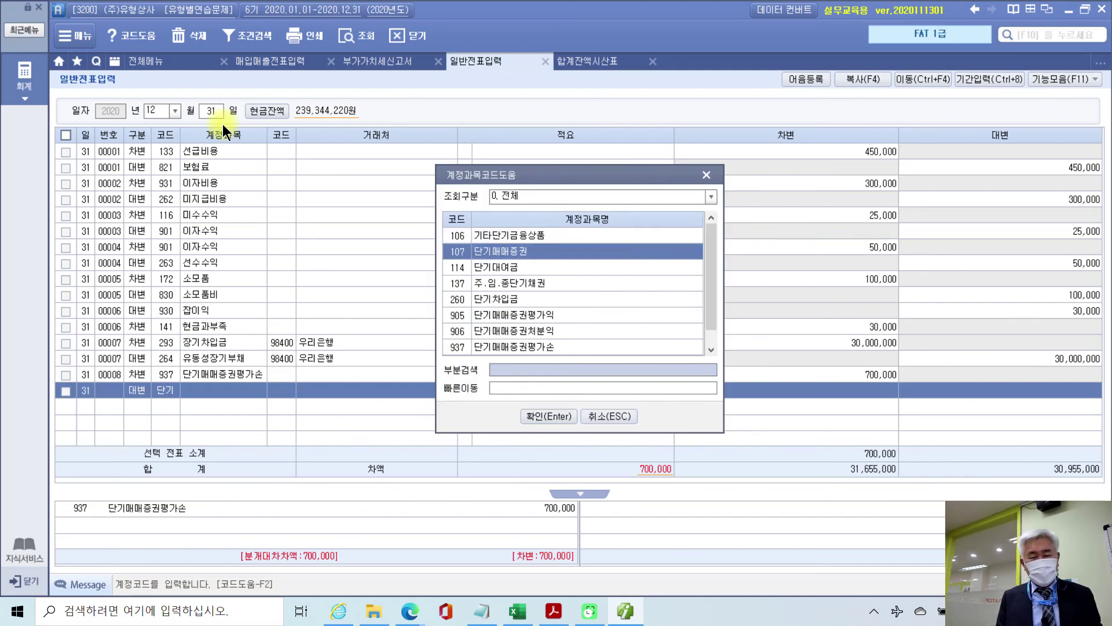
{"action": "key", "text": "Return"}
{"action": "key", "text": "Return"}
{"action": "key", "text": "Return"}
{"action": "key", "text": "Return"}
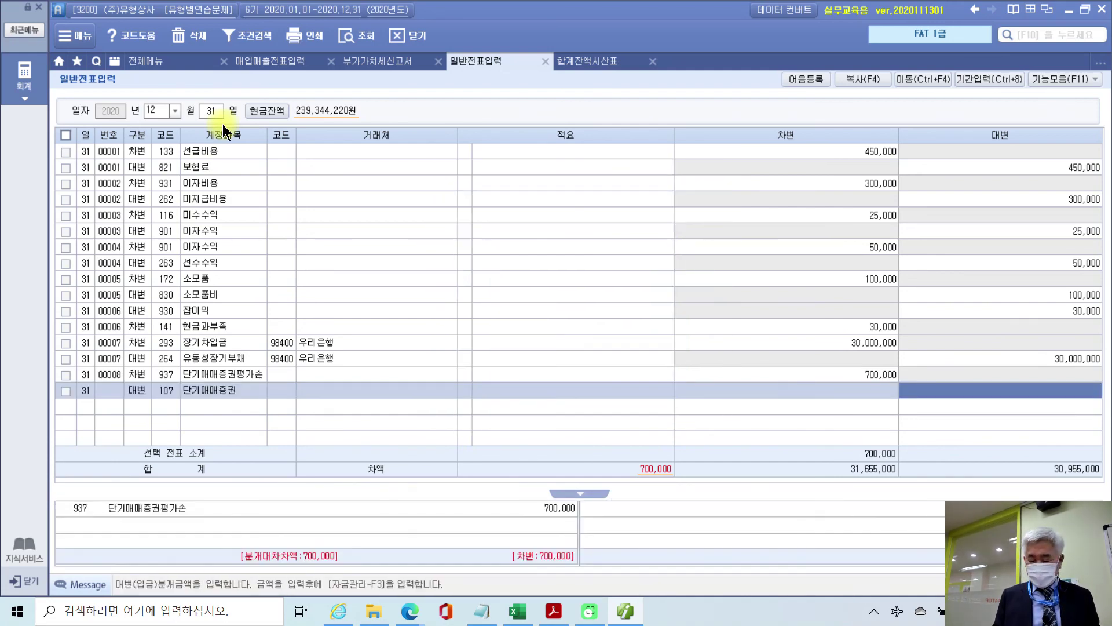
{"action": "type", "text": "7000000"}
{"action": "key", "text": "Return"}
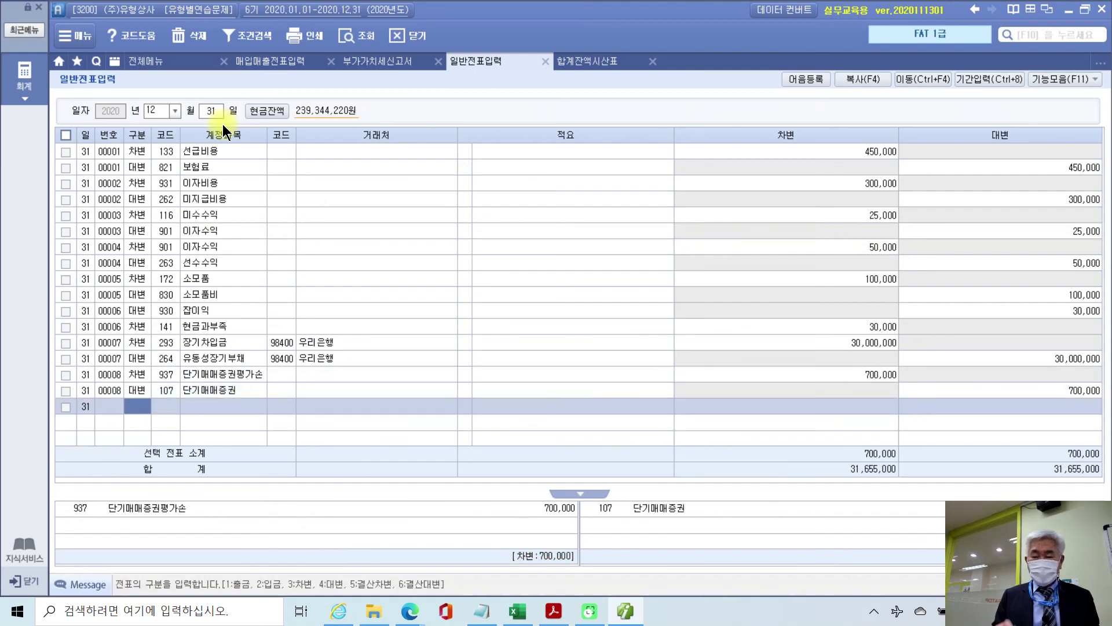
{"action": "left_click", "coordinate": [149, 388]}
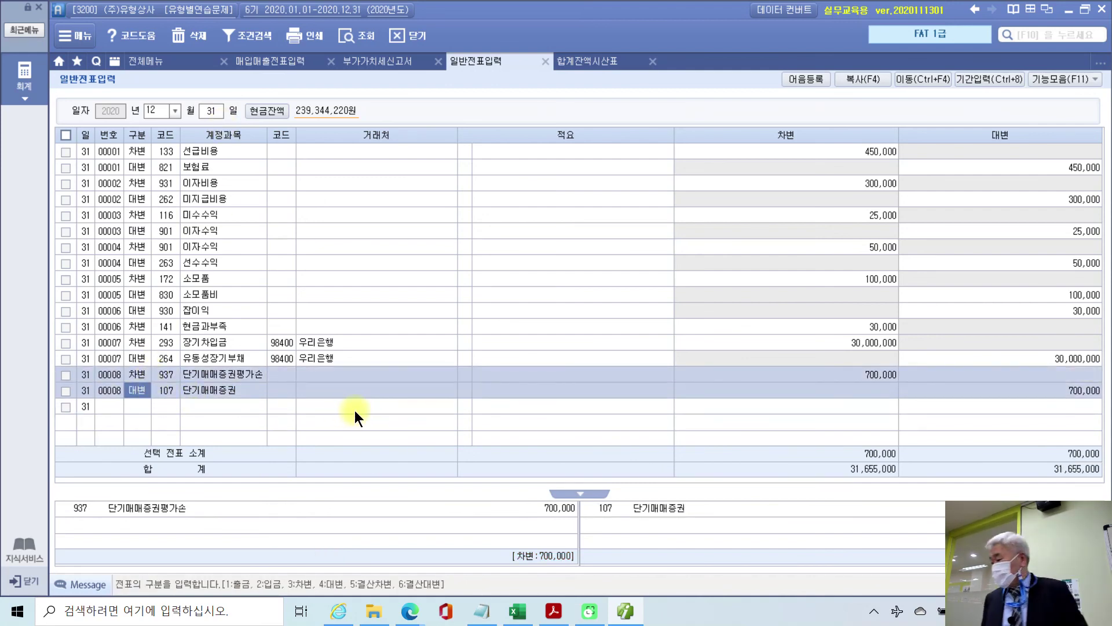